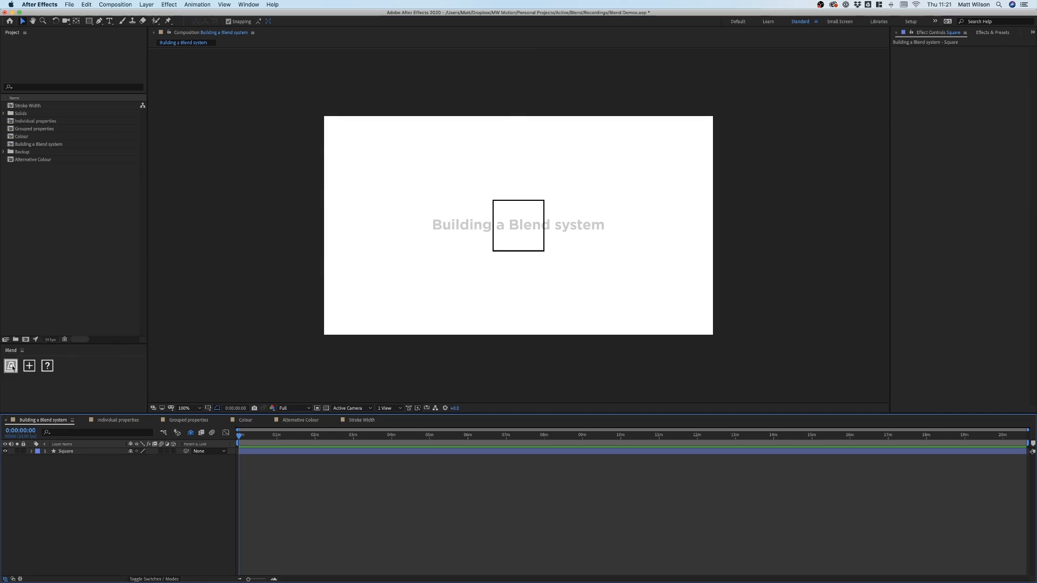
View the Blend script's help window and close it again
{"action": "left_click", "coordinate": [47, 367]}
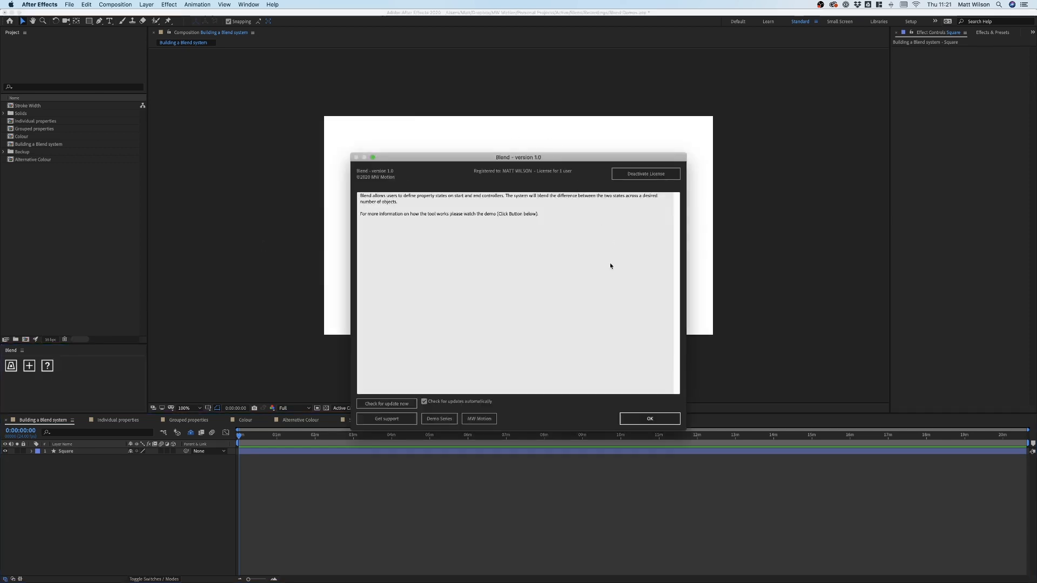
{"action": "left_click", "coordinate": [650, 419]}
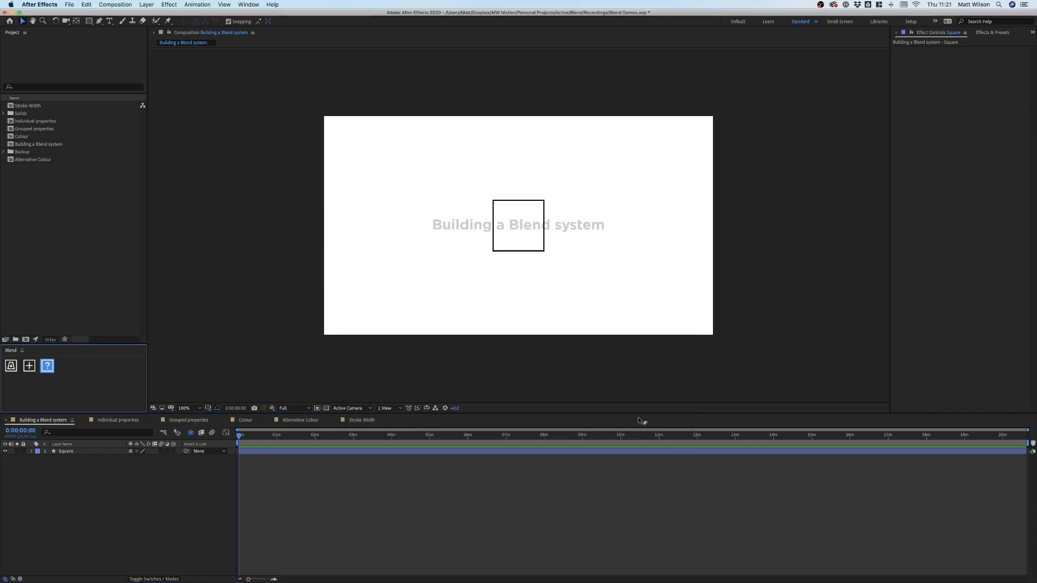
{"action": "left_click", "coordinate": [41, 490]}
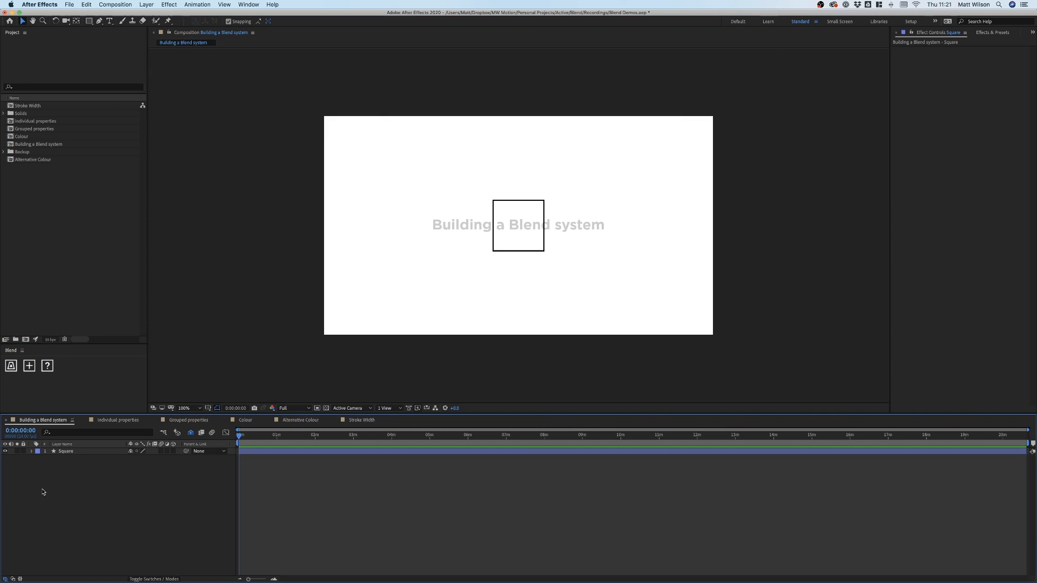
Build a Blend system from the Square layer with the Blend script
{"action": "left_click", "coordinate": [75, 452]}
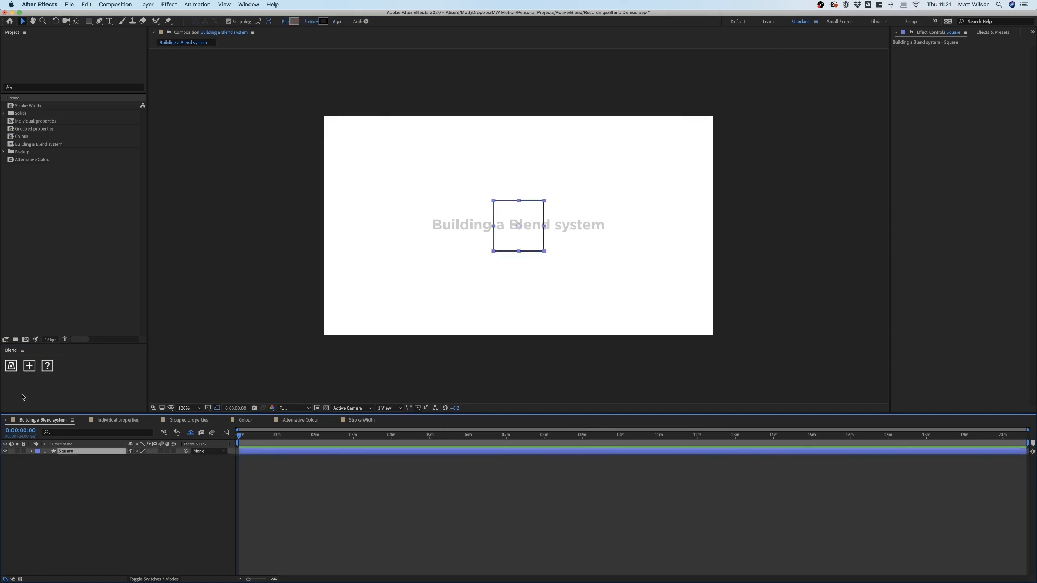
{"action": "left_click", "coordinate": [12, 368]}
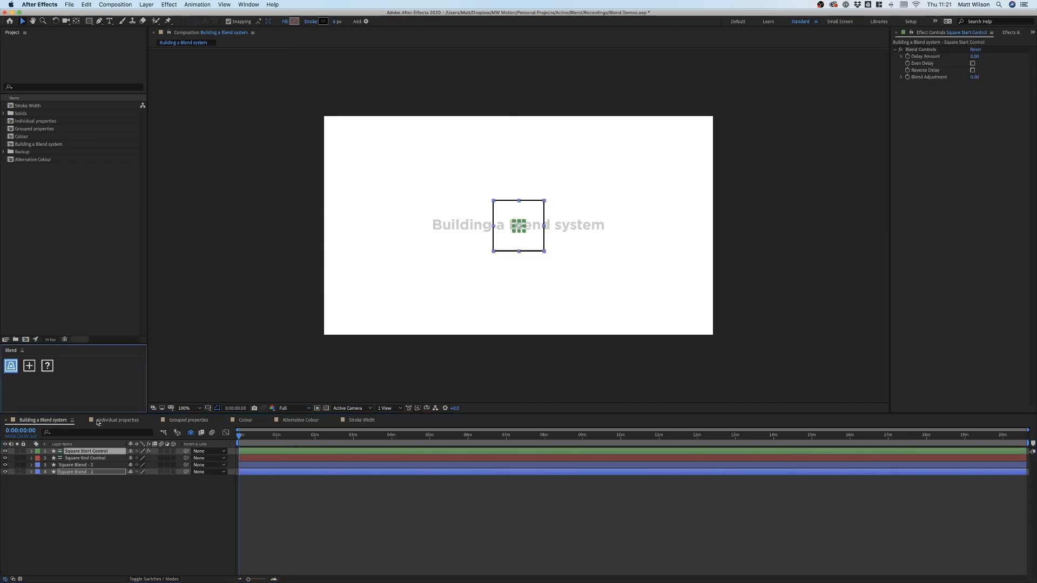
{"action": "left_click", "coordinate": [134, 514]}
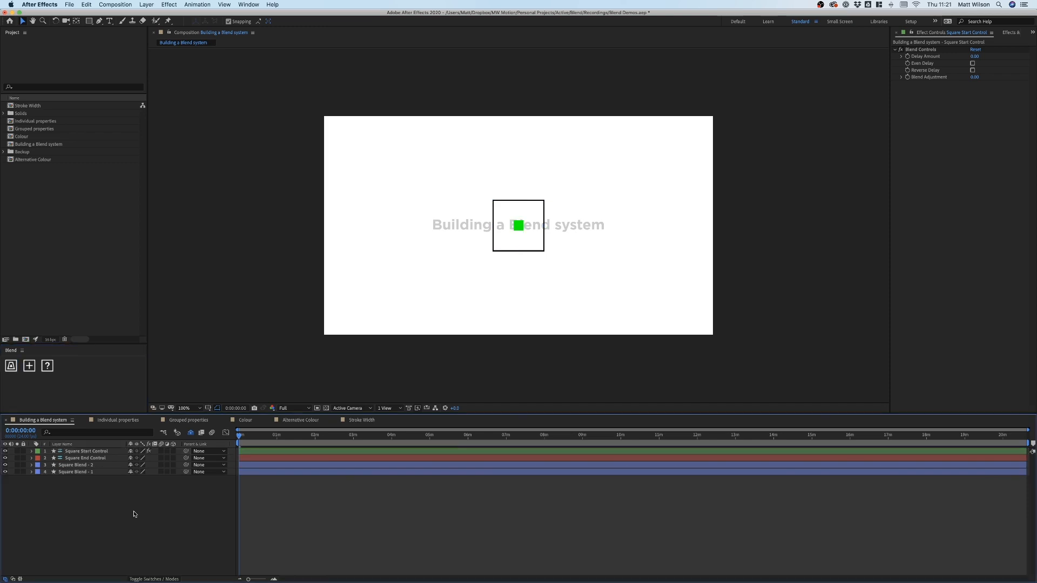
Examine the Square Start Control, Square End Control and Square Blend layers one after another
{"action": "left_click", "coordinate": [91, 459]}
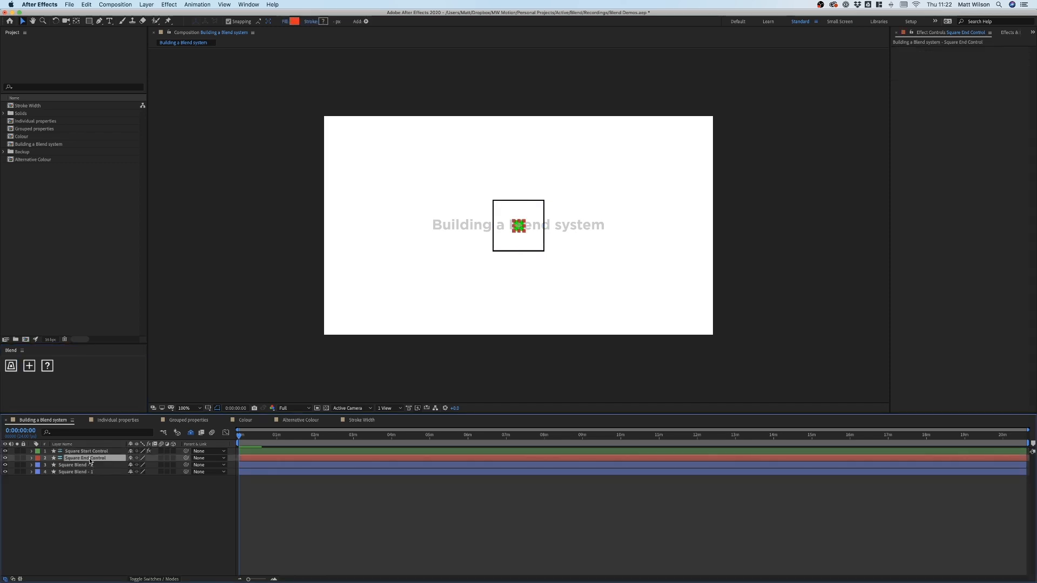
{"action": "left_click", "coordinate": [90, 451]}
{"action": "left_click", "coordinate": [97, 459]}
{"action": "left_click", "coordinate": [100, 451]}
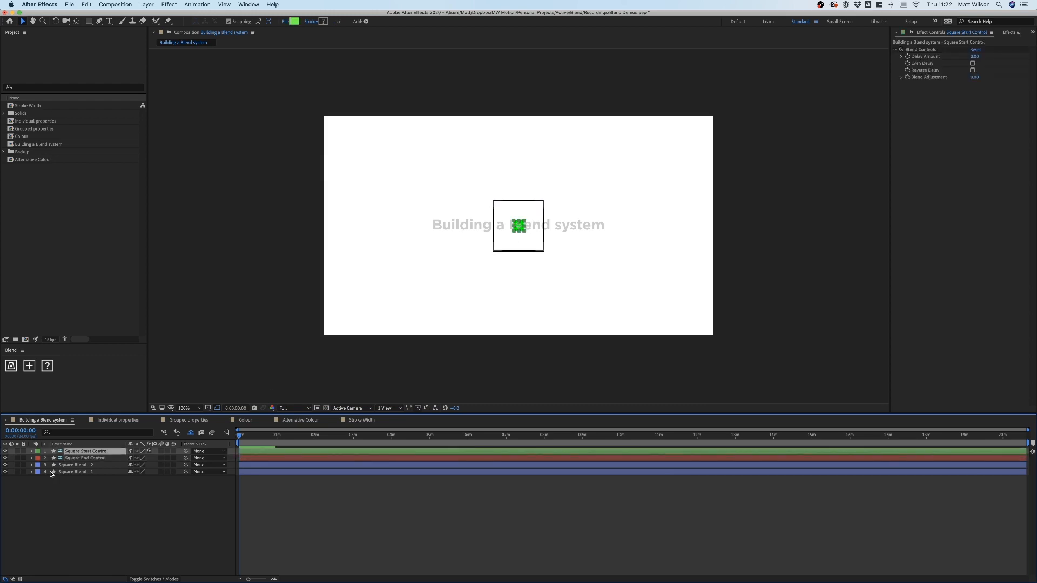
{"action": "left_click", "coordinate": [87, 465]}
{"action": "left_click", "coordinate": [90, 476]}
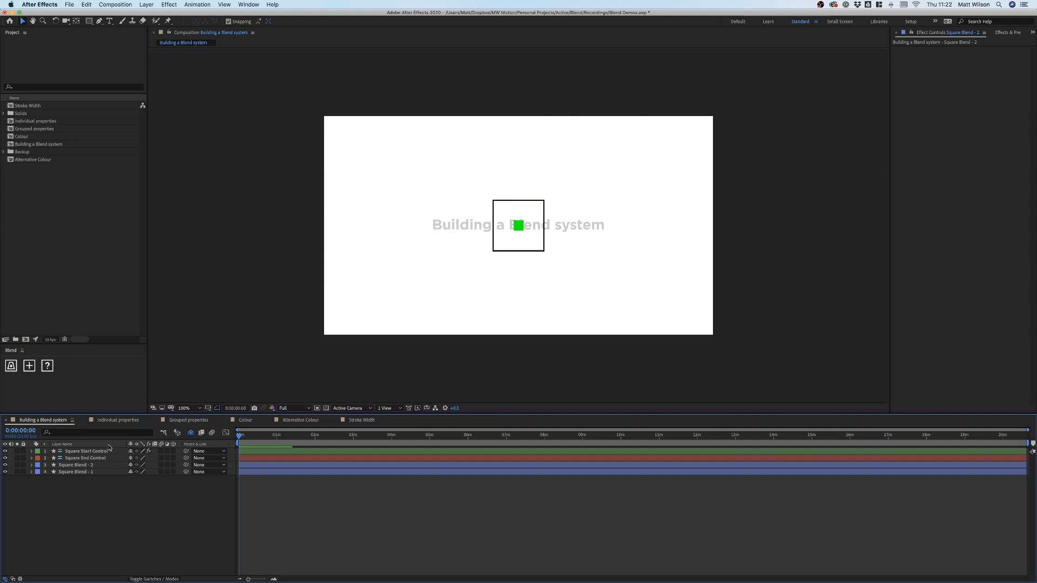
Move the Square Start Control to the left side of the composition and the Square End Control to the right side at the same height
{"action": "left_click", "coordinate": [103, 452]}
{"action": "left_click_drag", "start_coordinate": [519, 227], "coordinate": [368, 226]}
{"action": "left_click", "coordinate": [514, 227]}
{"action": "left_click_drag", "start_coordinate": [515, 227], "coordinate": [619, 235]}
{"action": "key", "text": "super+z"}
{"action": "left_click_drag", "start_coordinate": [520, 228], "coordinate": [672, 234]}
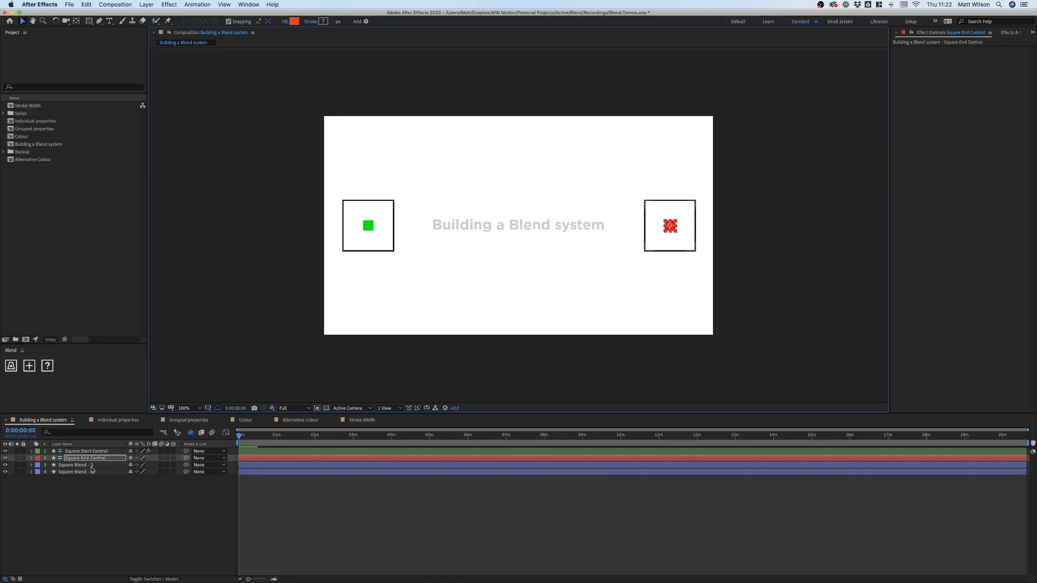
Set the Square End Control's rotation to 45°
{"action": "key", "text": "r"}
{"action": "left_click_drag", "start_coordinate": [139, 465], "coordinate": [149, 468]}
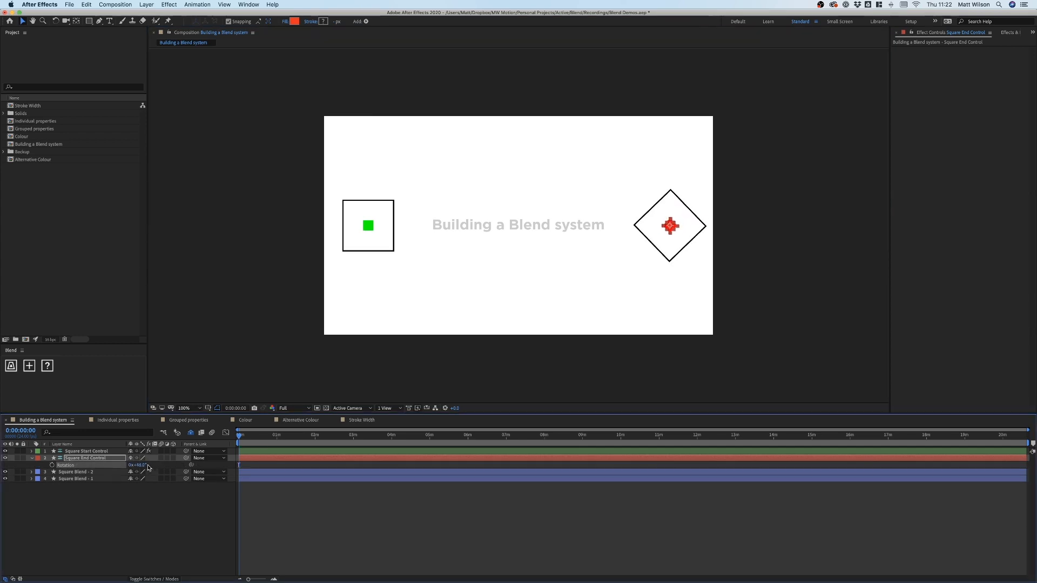
{"action": "key", "text": "Return"}
Set the Square Start Control's scale to 50%
{"action": "left_click", "coordinate": [89, 452]}
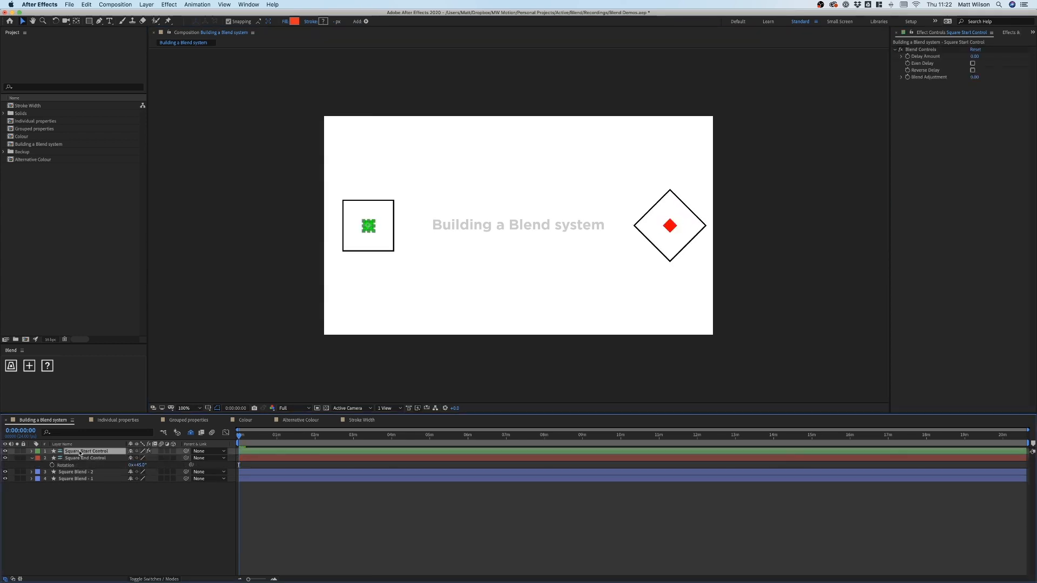
{"action": "key", "text": "s"}
{"action": "left_click", "coordinate": [155, 458]}
{"action": "type", "text": "5"}
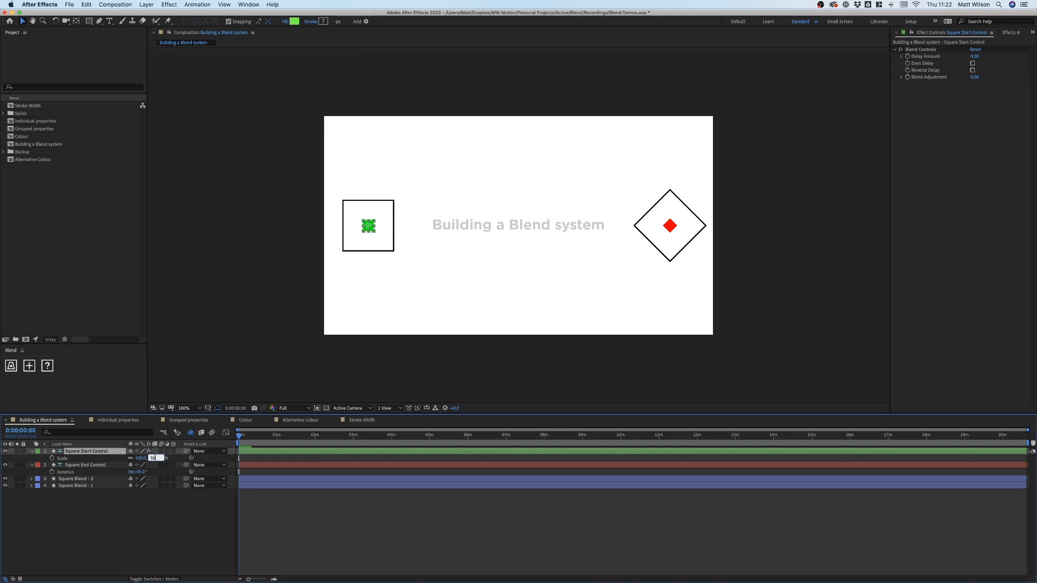
{"action": "type", "text": "0"}
{"action": "key", "text": "Return"}
Set the Square End Control's scale to 200%
{"action": "left_click", "coordinate": [106, 468]}
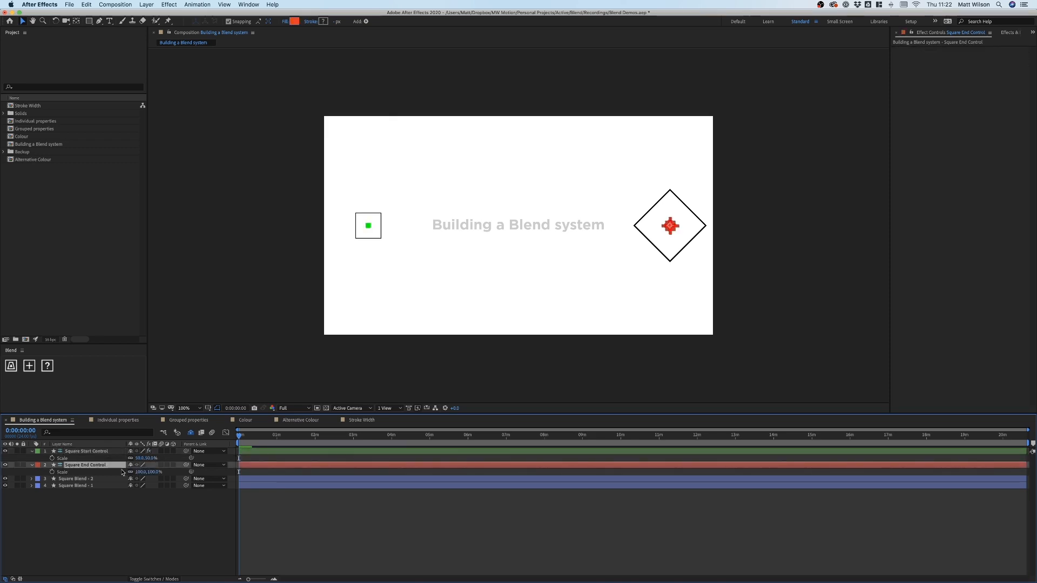
{"action": "left_click", "coordinate": [157, 472]}
{"action": "type", "text": "200"}
{"action": "key", "text": "Return"}
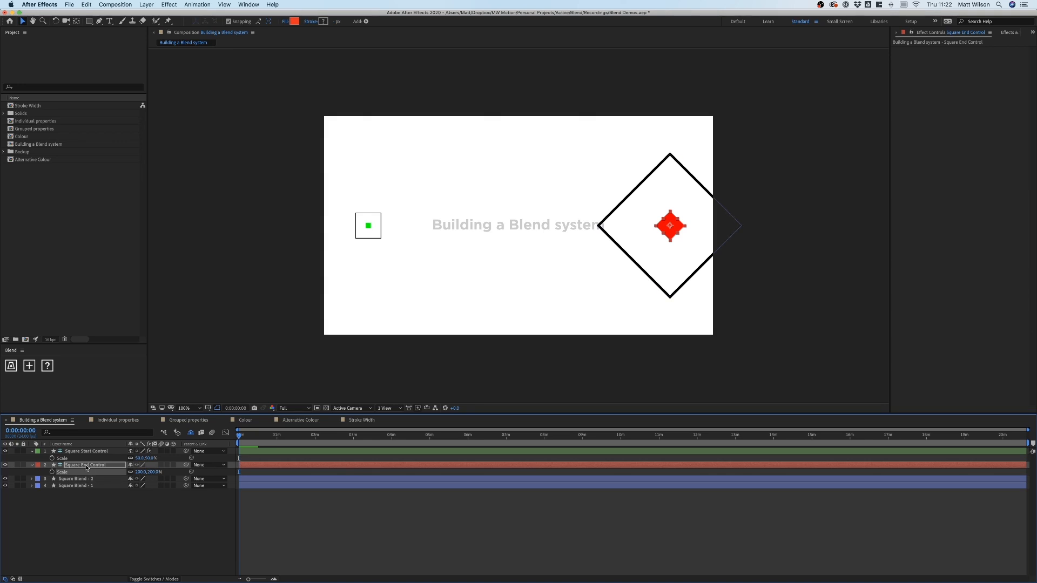
Set the Square End Control's opacity to 10% and deselect the layer
{"action": "key", "text": "t"}
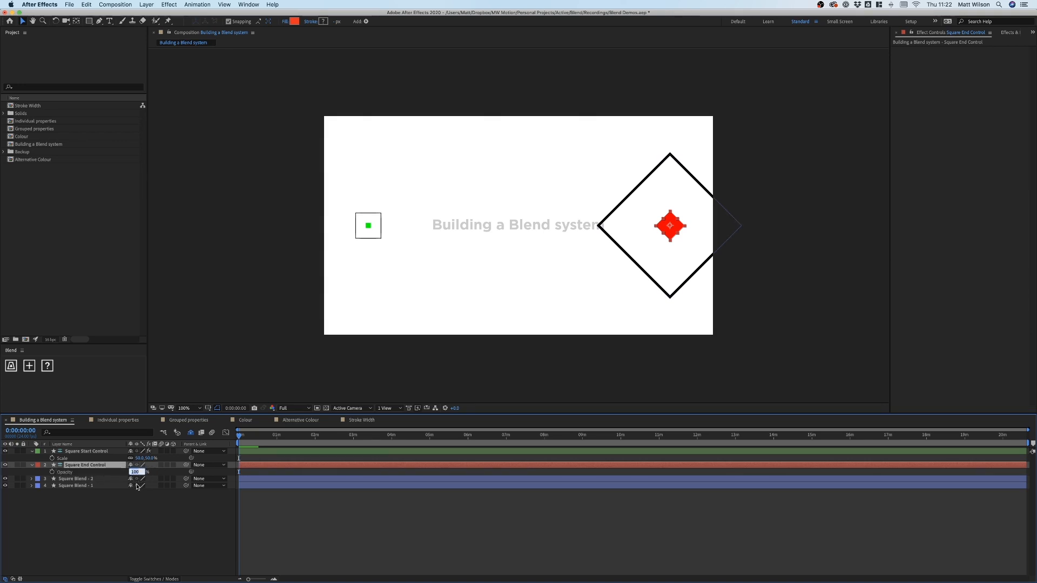
{"action": "type", "text": "10"}
{"action": "key", "text": "Return"}
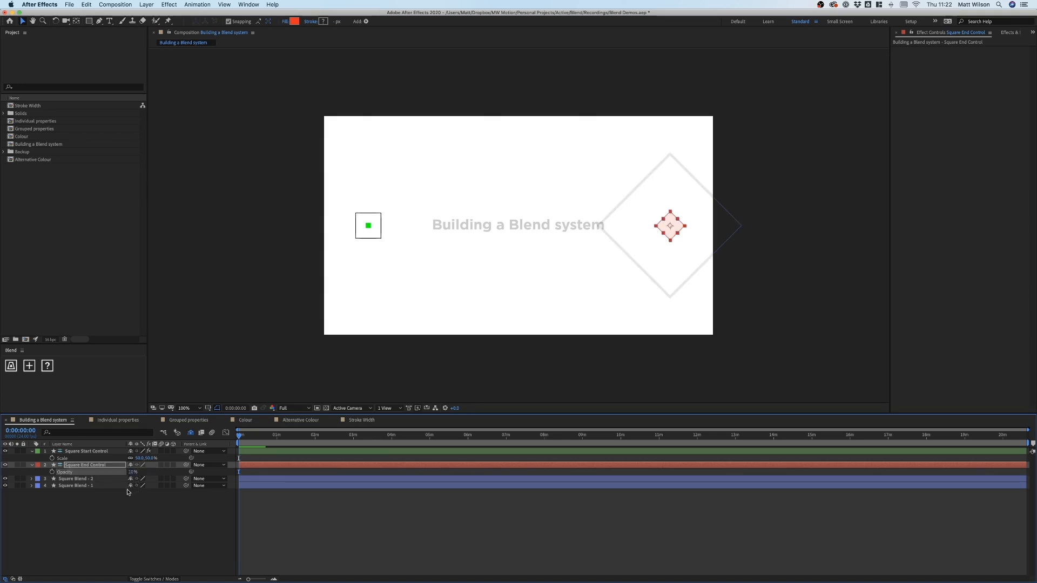
{"action": "left_click", "coordinate": [121, 518]}
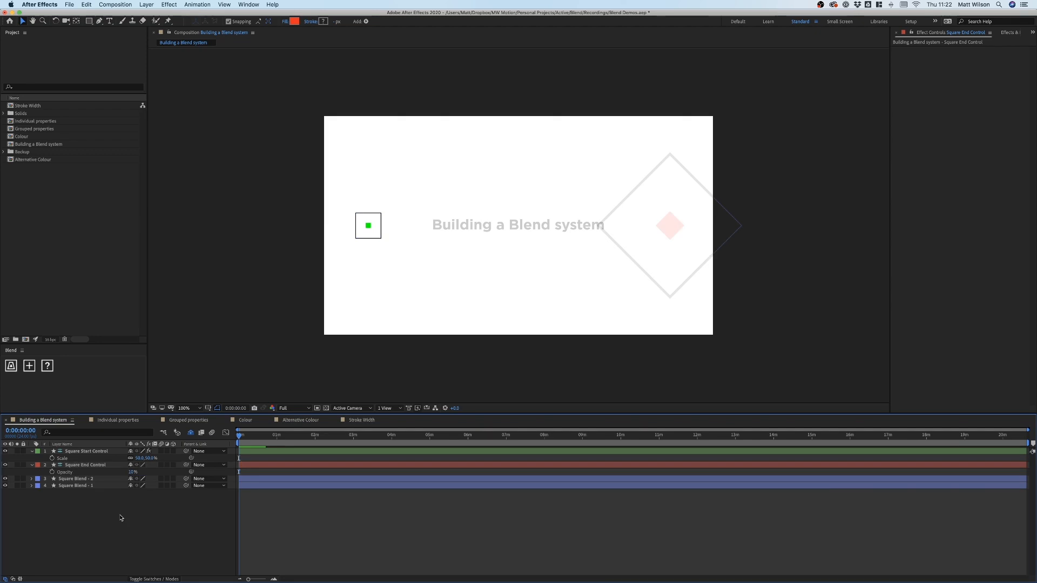
{"action": "left_click", "coordinate": [370, 229]}
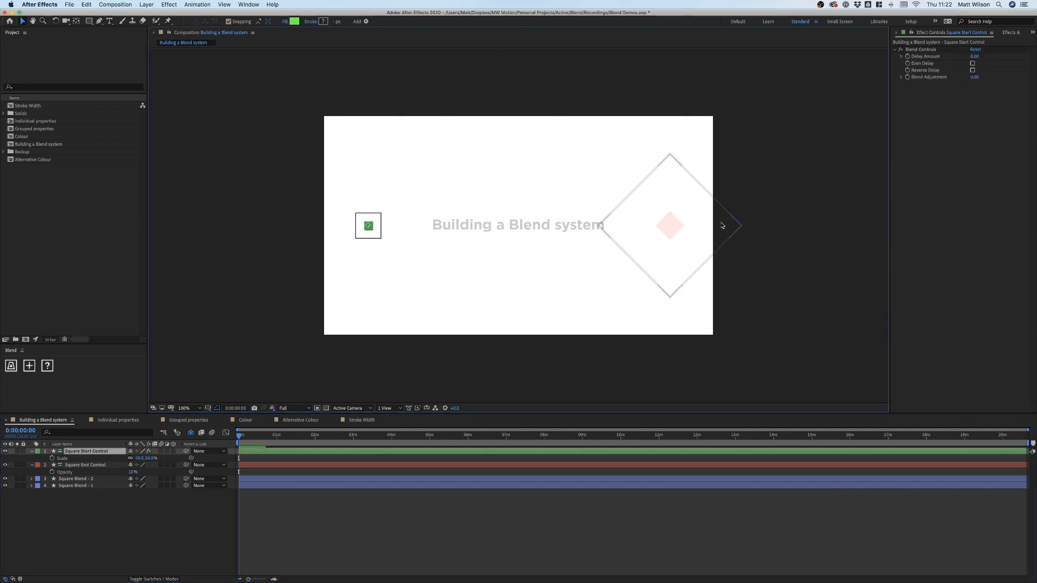
{"action": "left_click", "coordinate": [671, 225]}
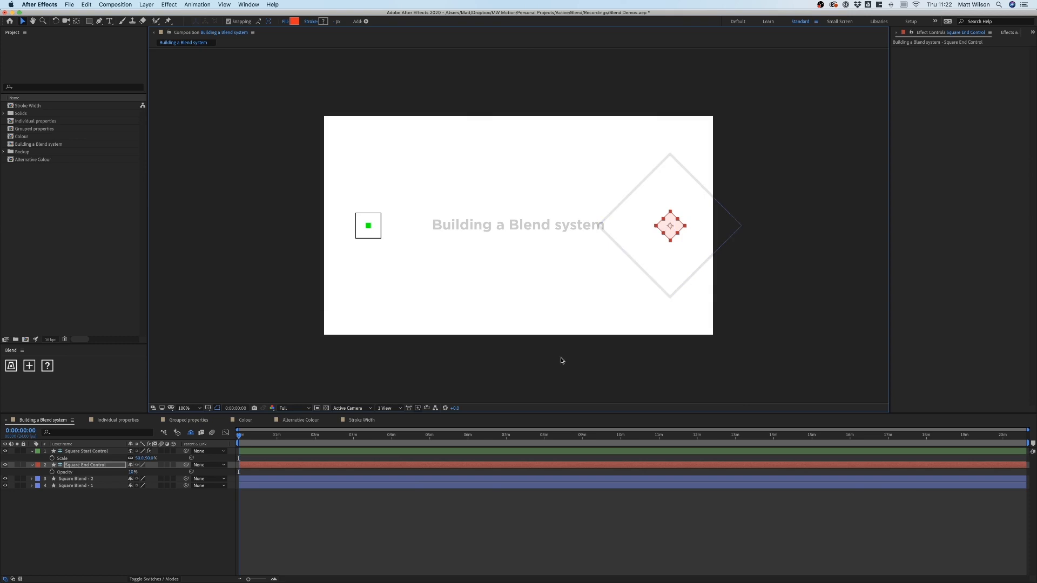
{"action": "left_click", "coordinate": [54, 568]}
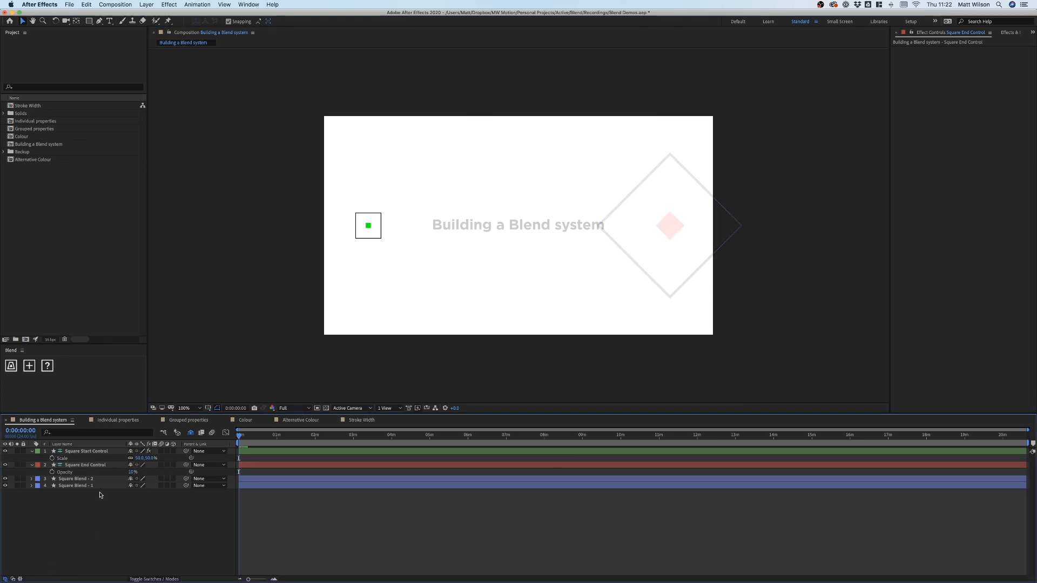
Duplicate the Square Blend - 2 layer six times to fill the blend between the start and end controls
{"action": "left_click", "coordinate": [89, 479]}
{"action": "key", "text": "super+d"}
{"action": "key", "text": "super+d"}
{"action": "key", "text": "super+d"}
{"action": "key", "text": "super+d"}
{"action": "key", "text": "super+d"}
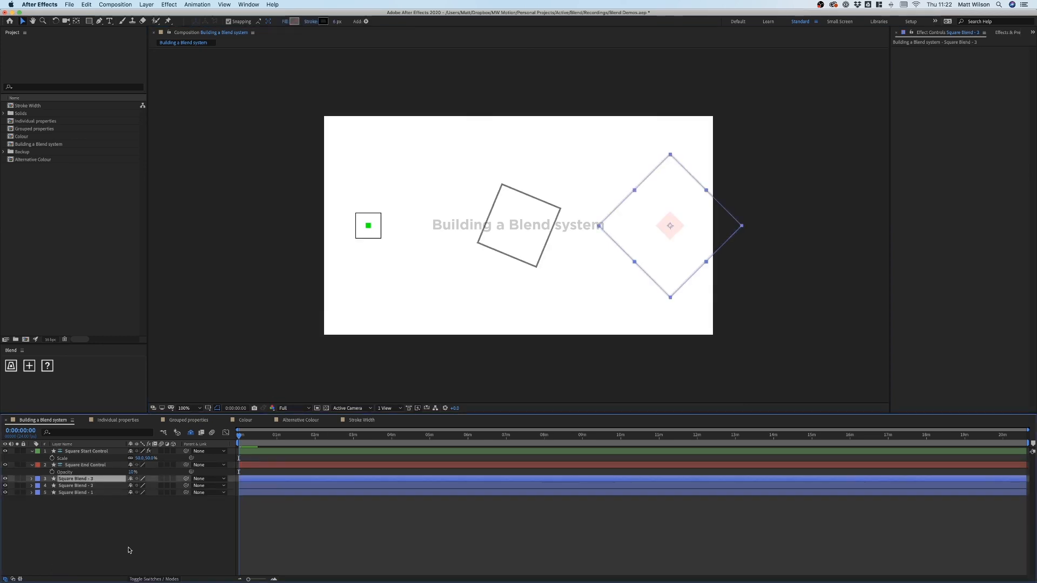
{"action": "key", "text": "super+d"}
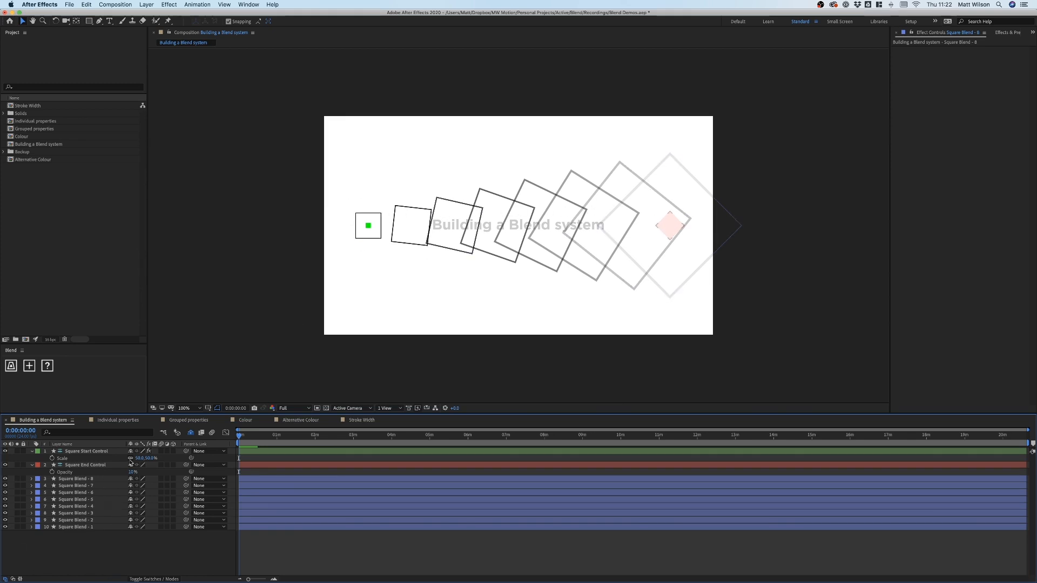
Move the Square Start Control down towards the composition's lower left, to a position of about 206, 813
{"action": "left_click", "coordinate": [89, 452]}
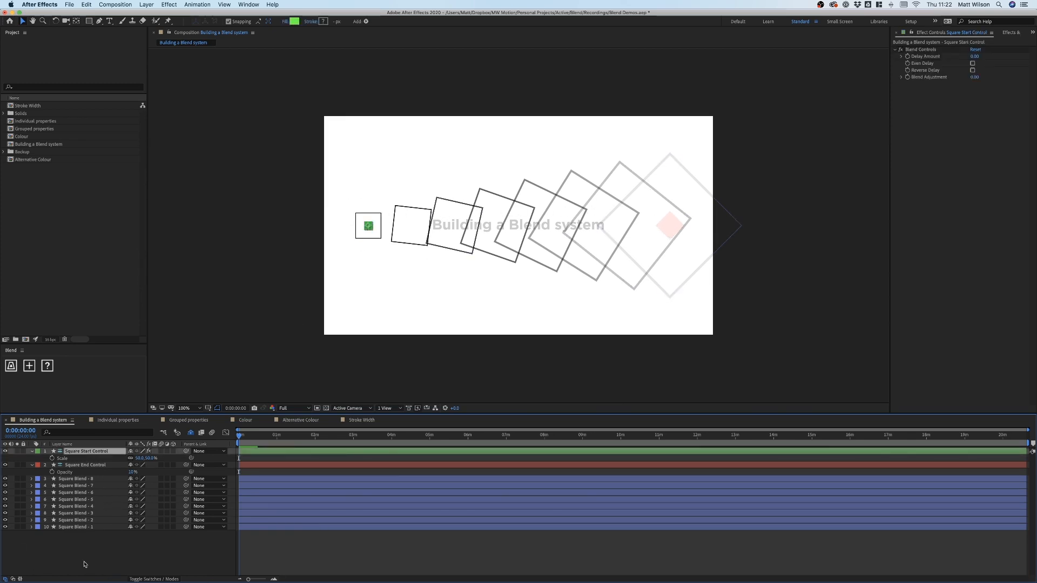
{"action": "left_click", "coordinate": [104, 453]}
{"action": "left_click_drag", "start_coordinate": [147, 459], "coordinate": [185, 458]}
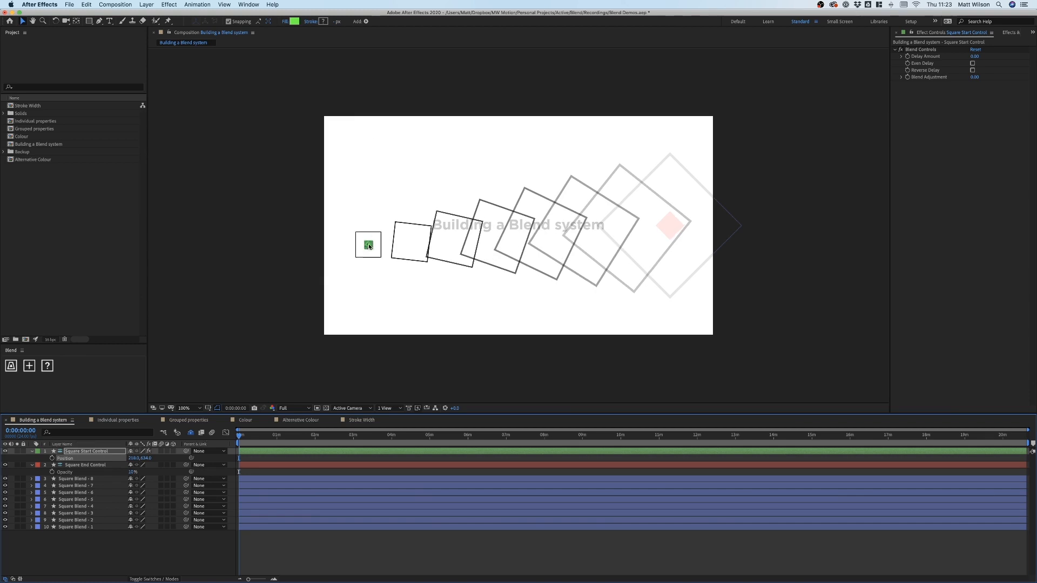
{"action": "left_click_drag", "start_coordinate": [370, 246], "coordinate": [365, 281]}
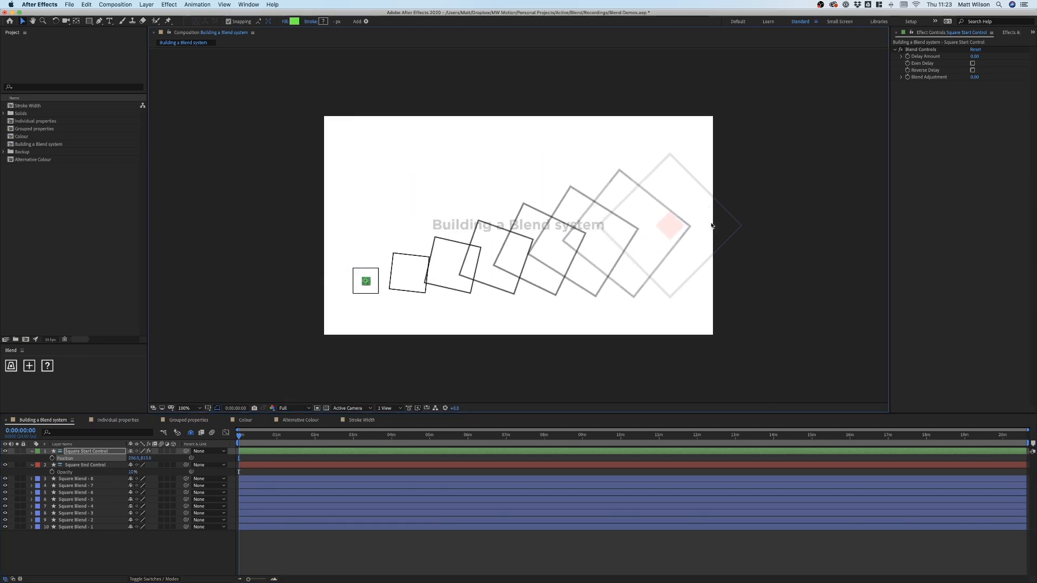
Move the Square End Control slightly up and left, and set its rotation to 310°
{"action": "left_click_drag", "start_coordinate": [672, 228], "coordinate": [653, 209]}
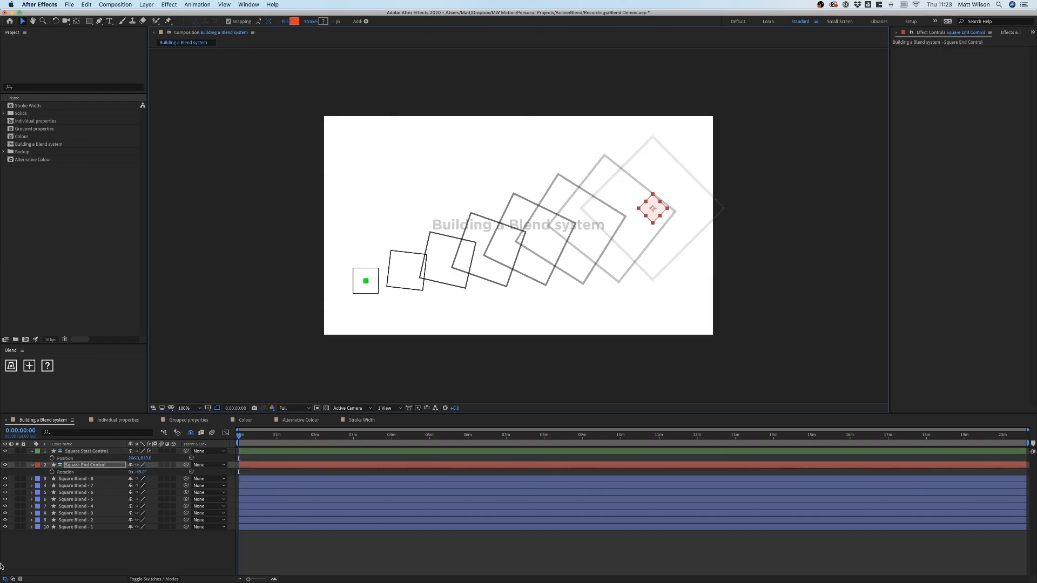
{"action": "left_click_drag", "start_coordinate": [139, 472], "coordinate": [255, 475]}
{"action": "left_click", "coordinate": [81, 553]}
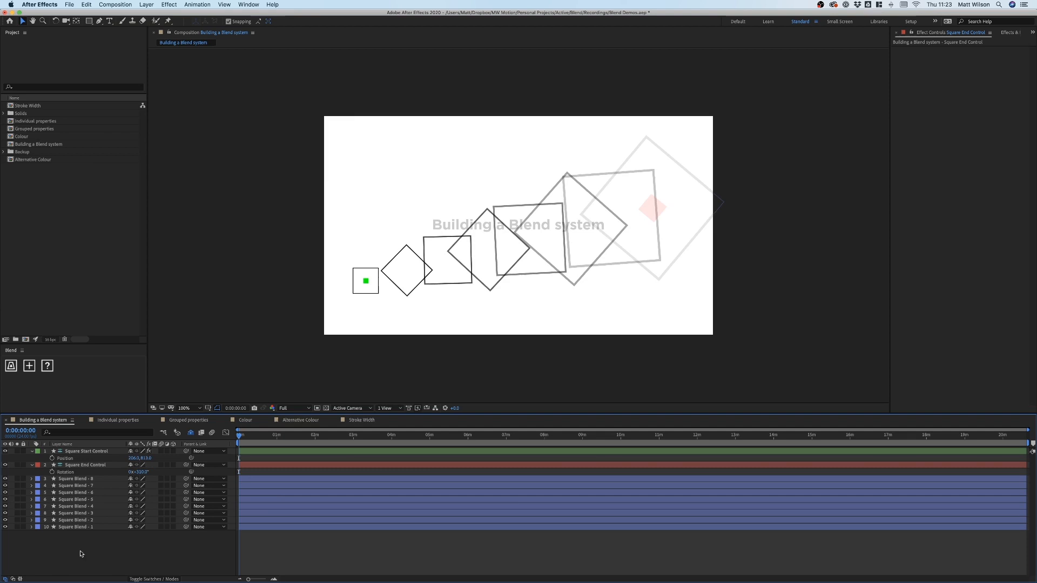
Turn all layers of the Blend system into 3D layers and collapse their properties
{"action": "left_click", "coordinate": [106, 452]}
{"action": "key", "text": "super+a"}
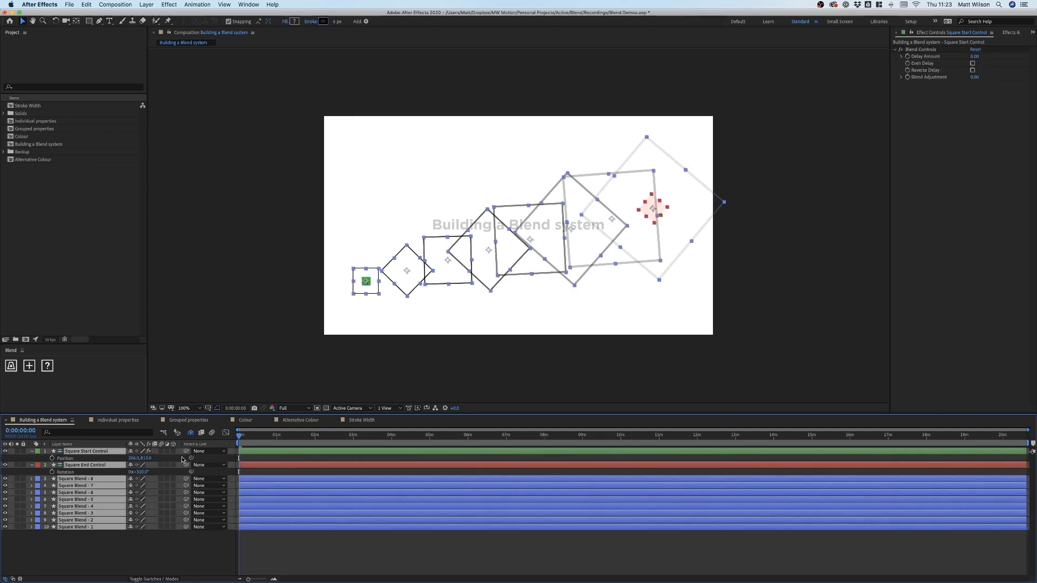
{"action": "left_click", "coordinate": [173, 451]}
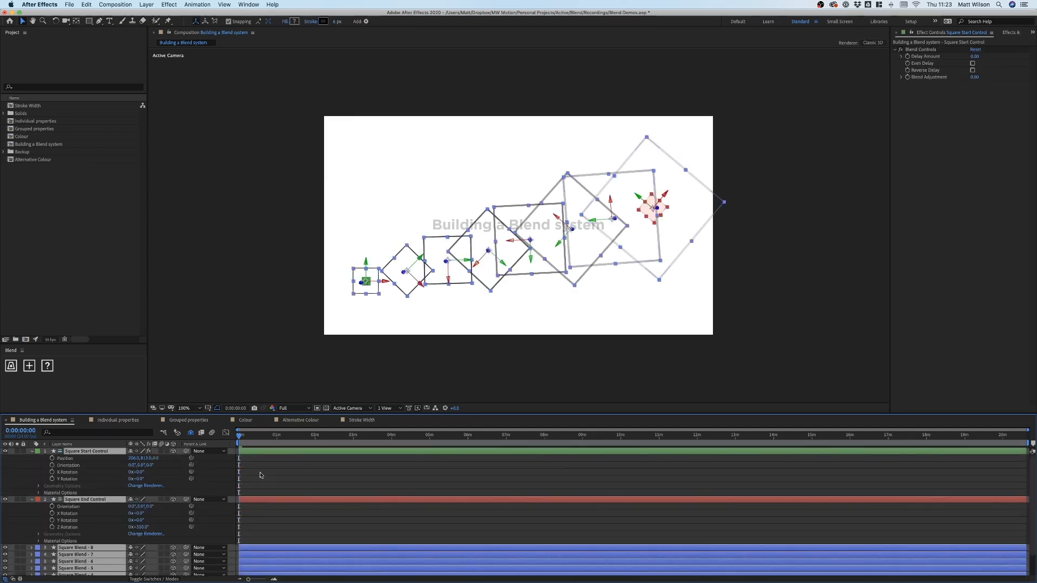
{"action": "key", "text": "u"}
{"action": "left_click", "coordinate": [104, 540]}
Push the Square End Control far back in depth by increasing its Z position
{"action": "left_click", "coordinate": [92, 459]}
{"action": "key", "text": "p"}
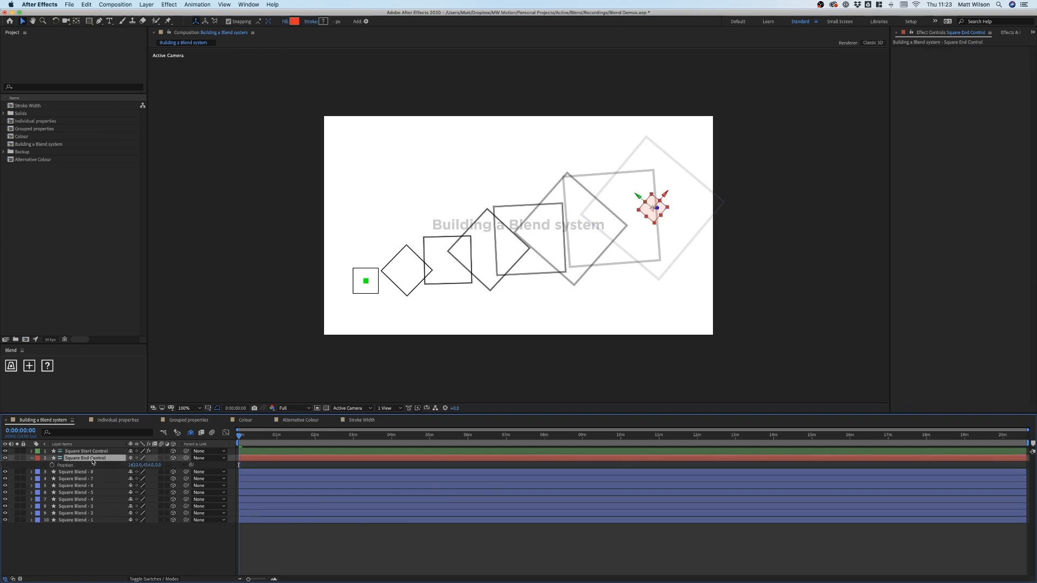
{"action": "left_click_drag", "start_coordinate": [158, 465], "coordinate": [646, 442]}
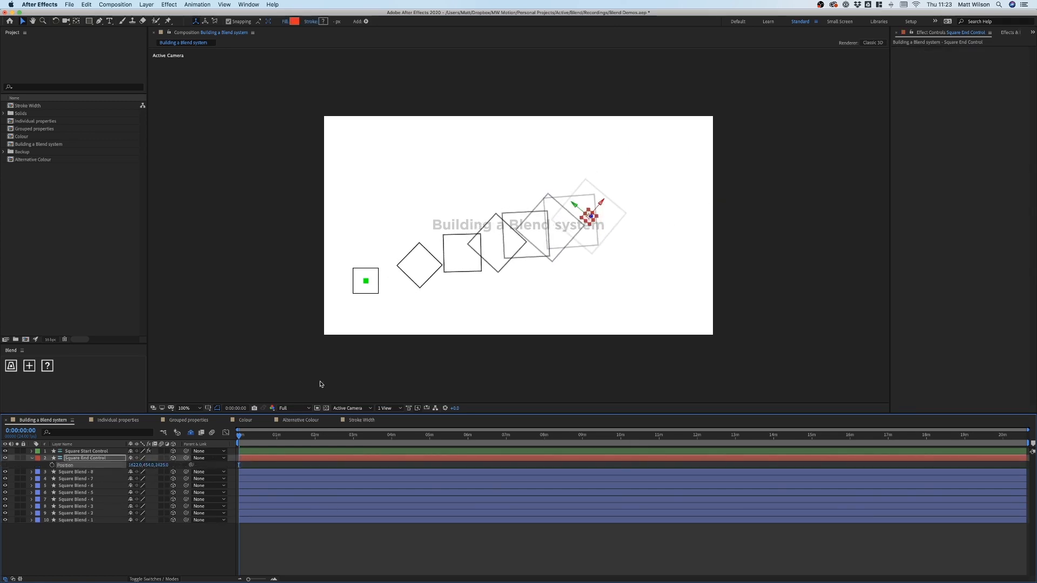
Switch the composition viewer to the 2 Views - Horizontal layout
{"action": "left_click", "coordinate": [387, 409]}
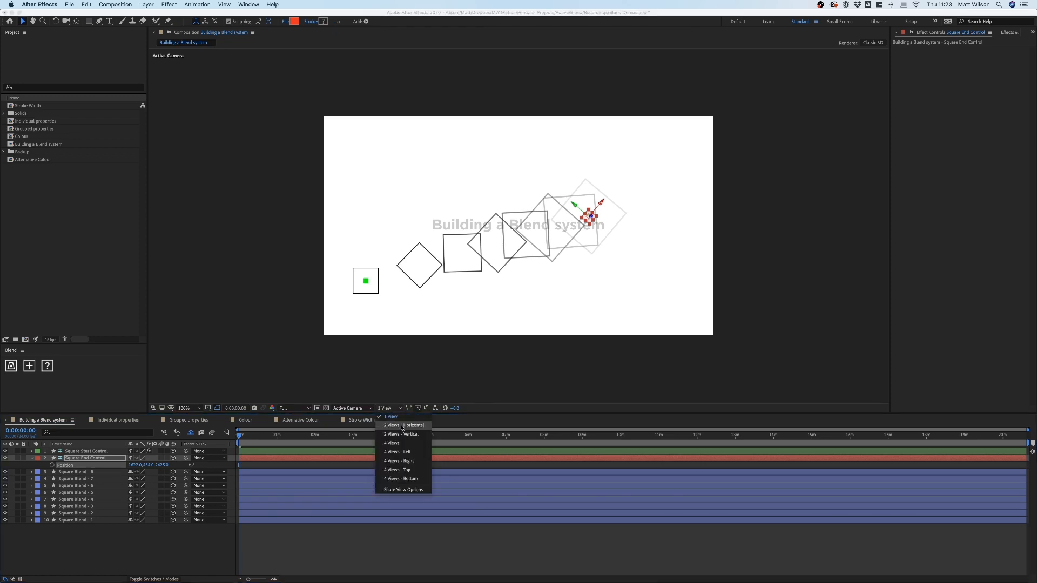
{"action": "left_click", "coordinate": [402, 425]}
{"action": "scroll", "coordinate": [421, 139], "scroll_direction": "up", "scroll_amount": 2}
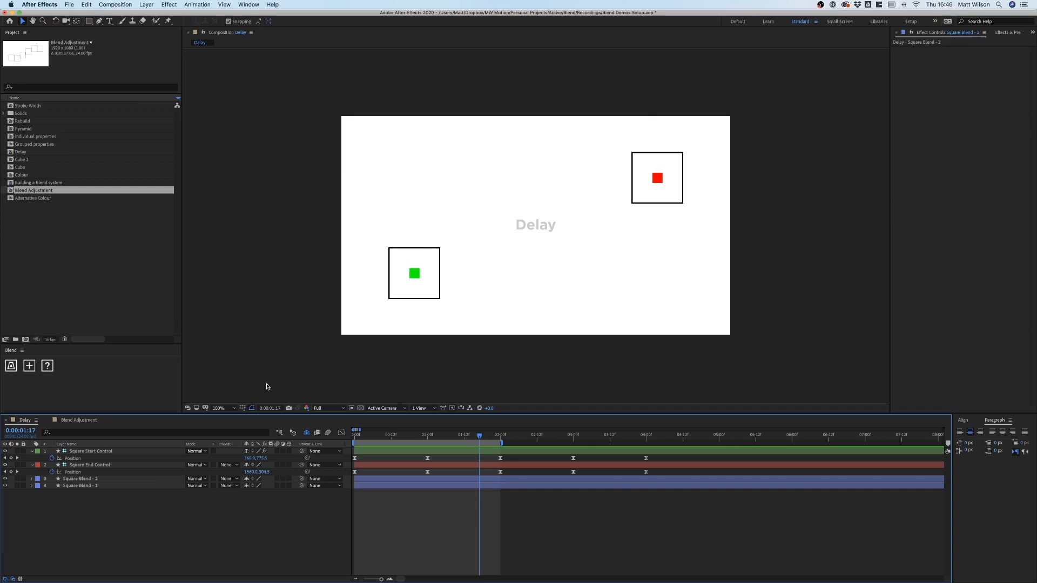
Preview the animation of the start and end controls in the Delay composition
{"action": "key", "text": "space"}
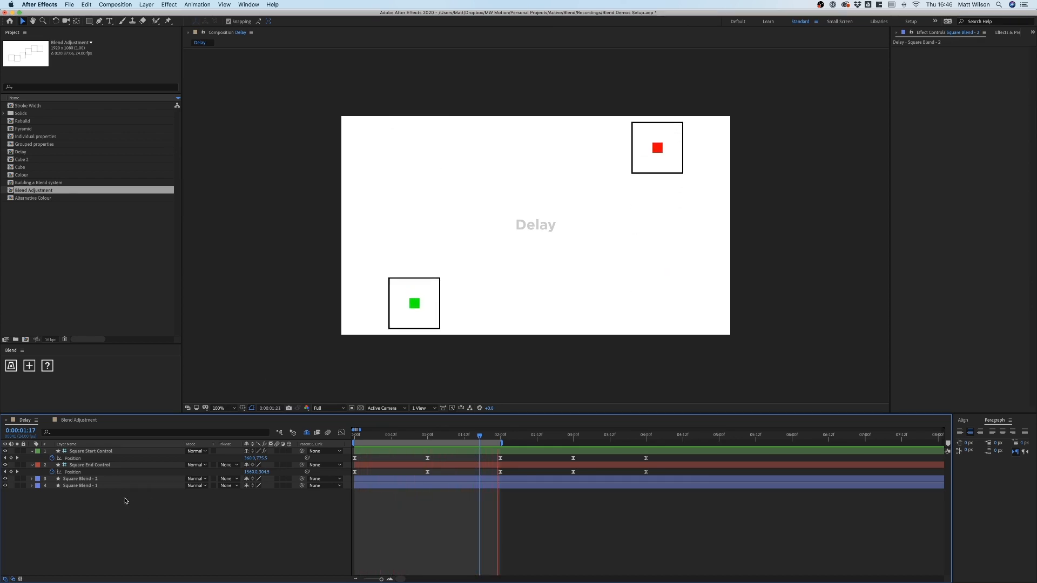
Inspect the Blend Controls effect on the Square Start Control layer, including its delay and adjustment settings
{"action": "left_click", "coordinate": [113, 453]}
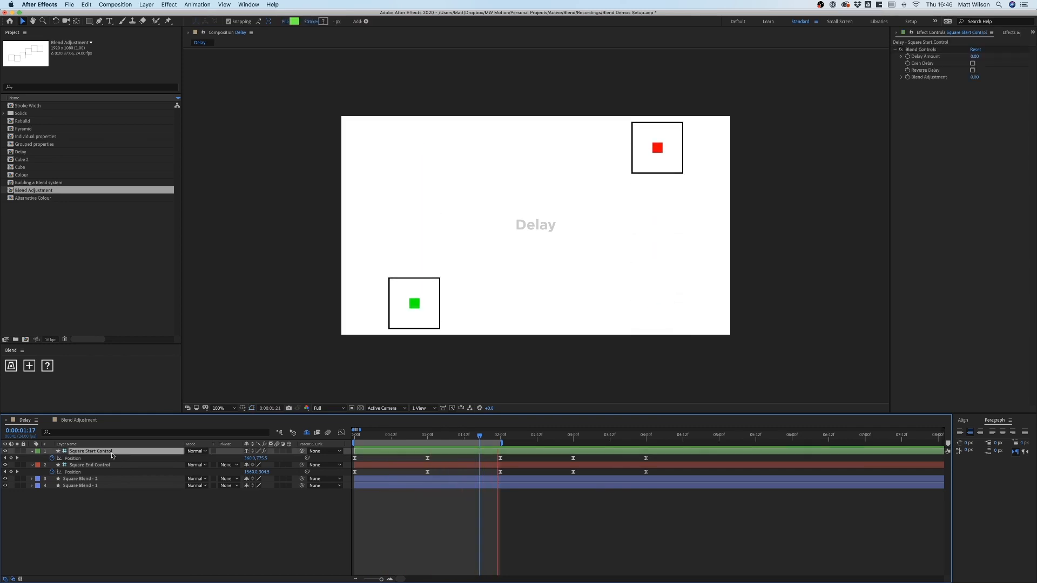
{"action": "left_click", "coordinate": [928, 50]}
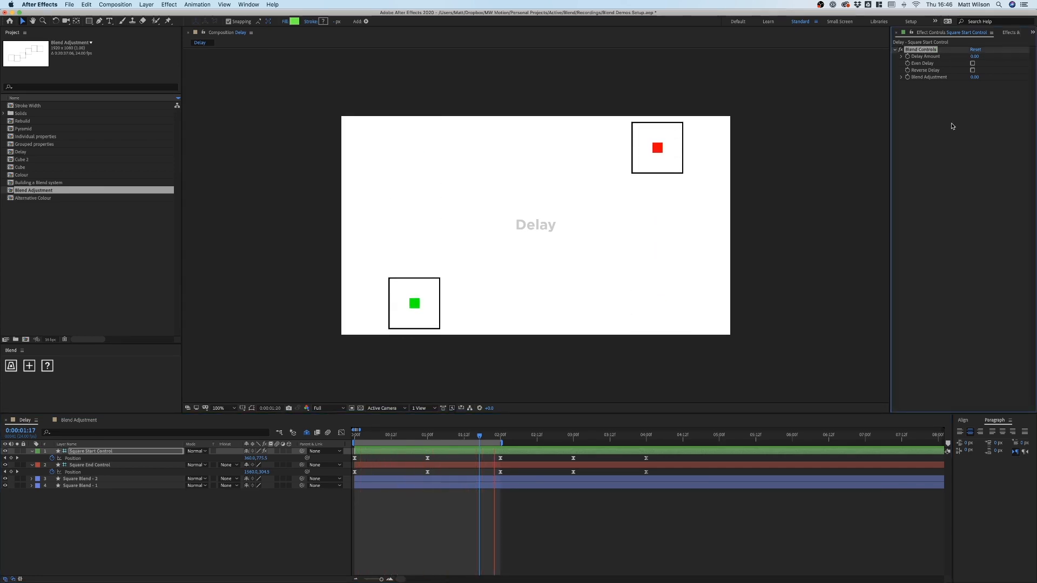
{"action": "left_click", "coordinate": [895, 50]}
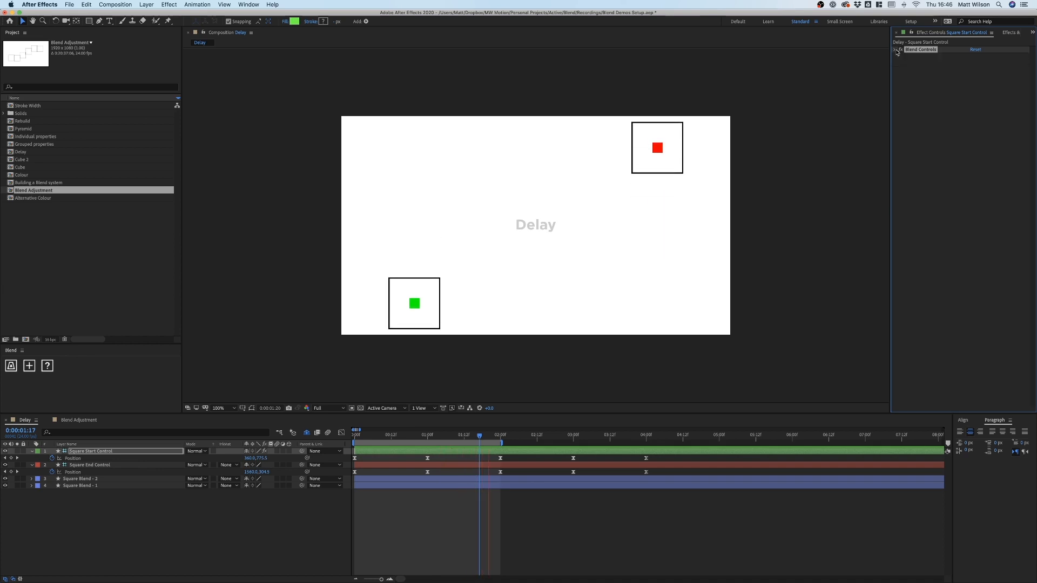
{"action": "left_click", "coordinate": [895, 50]}
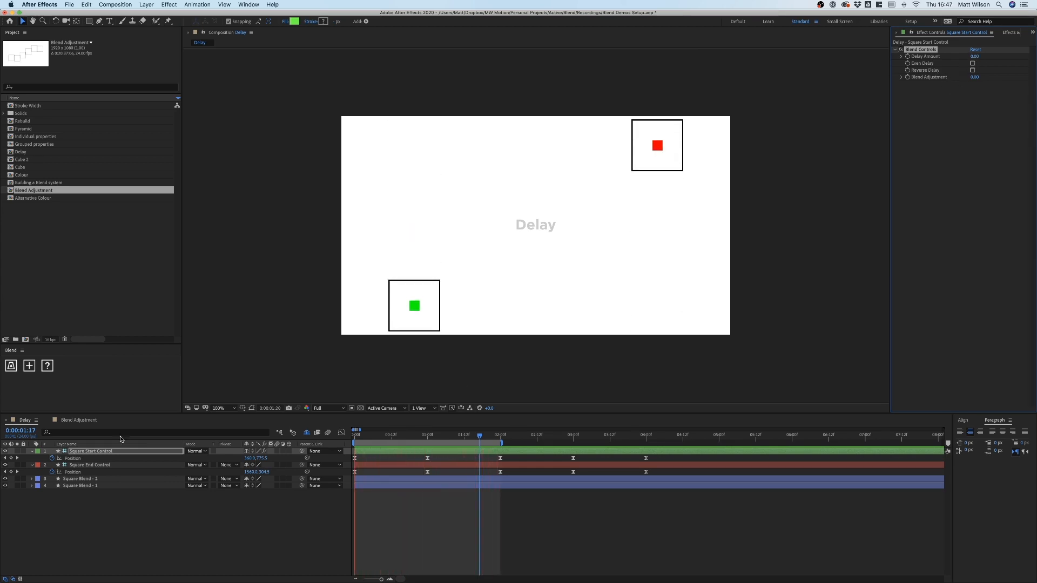
Duplicate the Square Blend - 2 layer twice and preview the animation in the Delay composition
{"action": "left_click", "coordinate": [81, 479]}
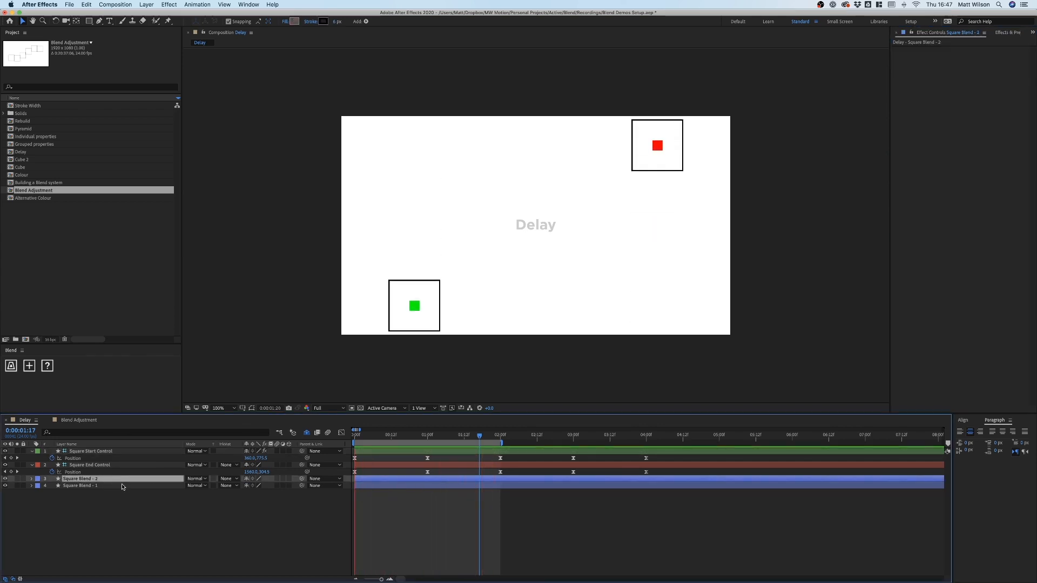
{"action": "key", "text": "super+d"}
{"action": "key", "text": "super+d"}
{"action": "key", "text": "space"}
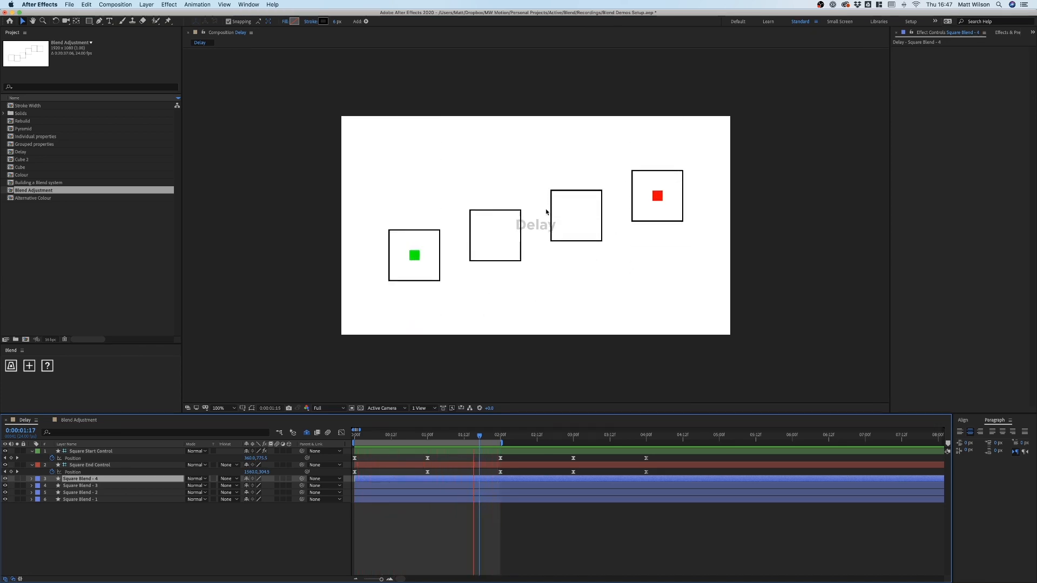
Set the Delay Amount in the Square Start Control's Blend Controls to 2
{"action": "left_click", "coordinate": [126, 451]}
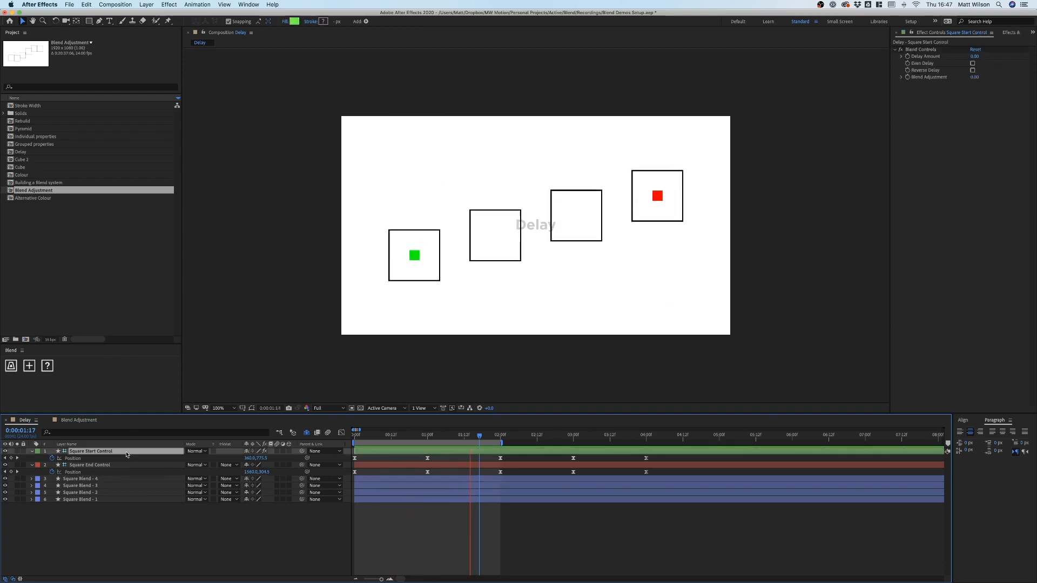
{"action": "left_click", "coordinate": [937, 130]}
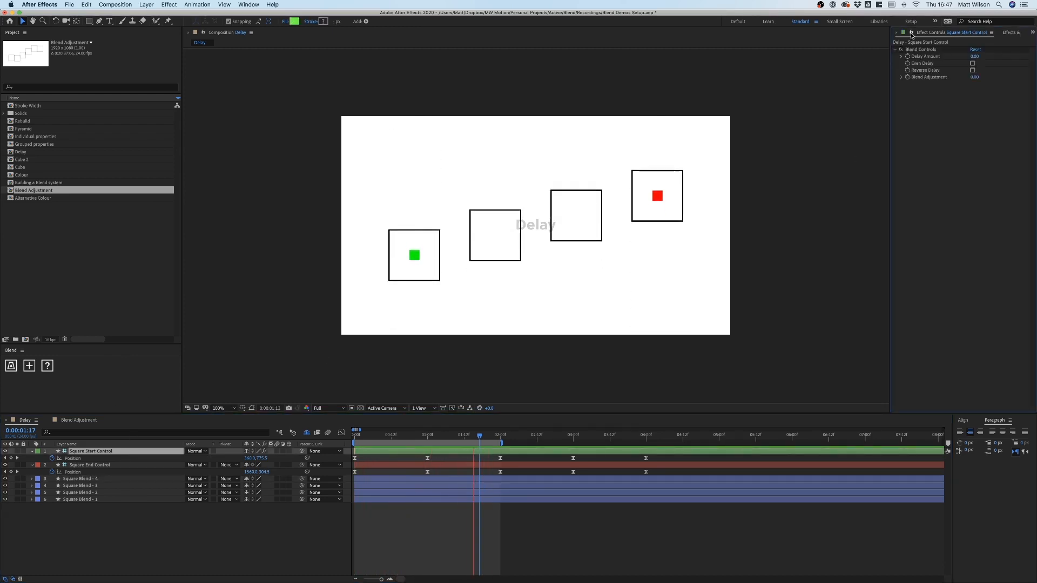
{"action": "left_click", "coordinate": [976, 56]}
{"action": "type", "text": "2"}
{"action": "key", "text": "Return"}
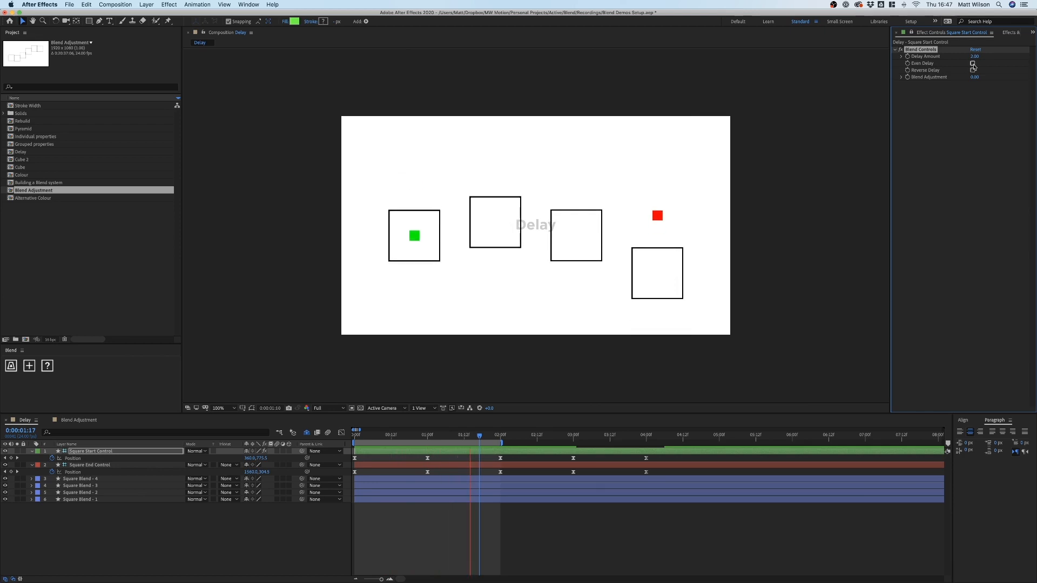
Try Reverse Delay on the blend, switch it back off, and enable Even Delay instead
{"action": "left_click", "coordinate": [974, 71]}
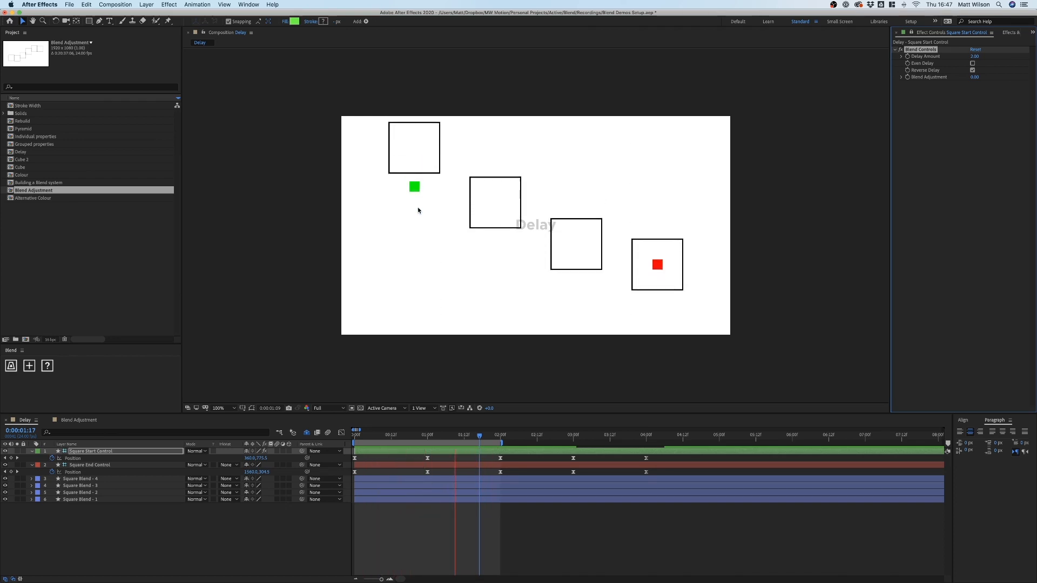
{"action": "left_click", "coordinate": [972, 70]}
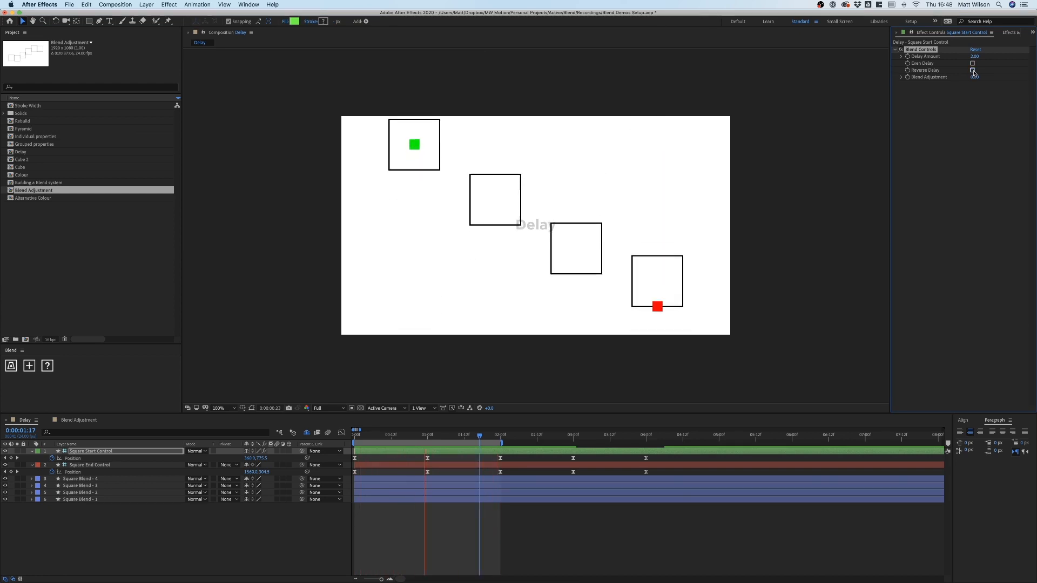
{"action": "left_click", "coordinate": [972, 64]}
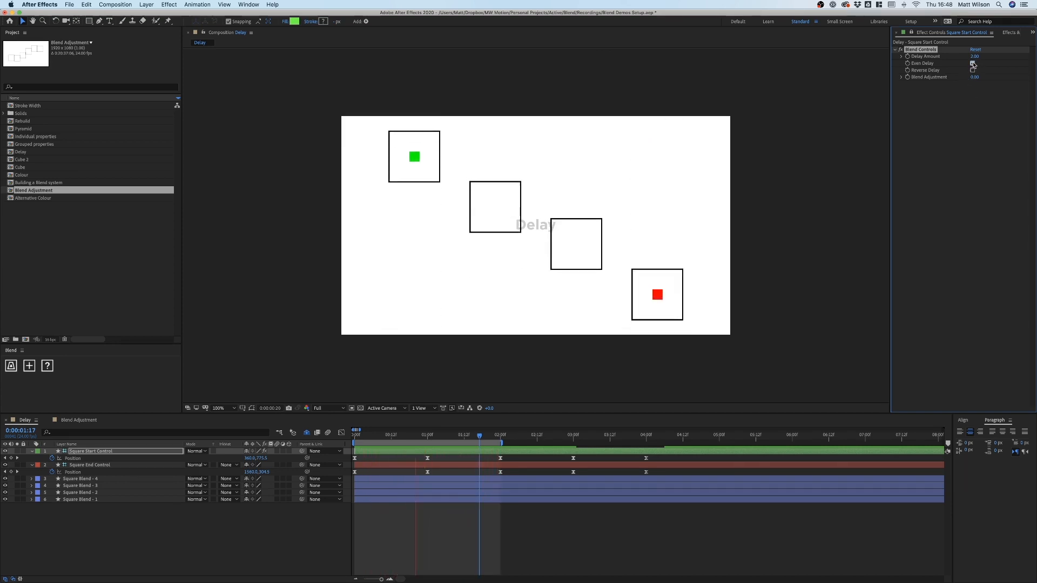
Duplicate the Square Blend - 4 layer twice to add more squares to the delayed blend
{"action": "left_click", "coordinate": [100, 480]}
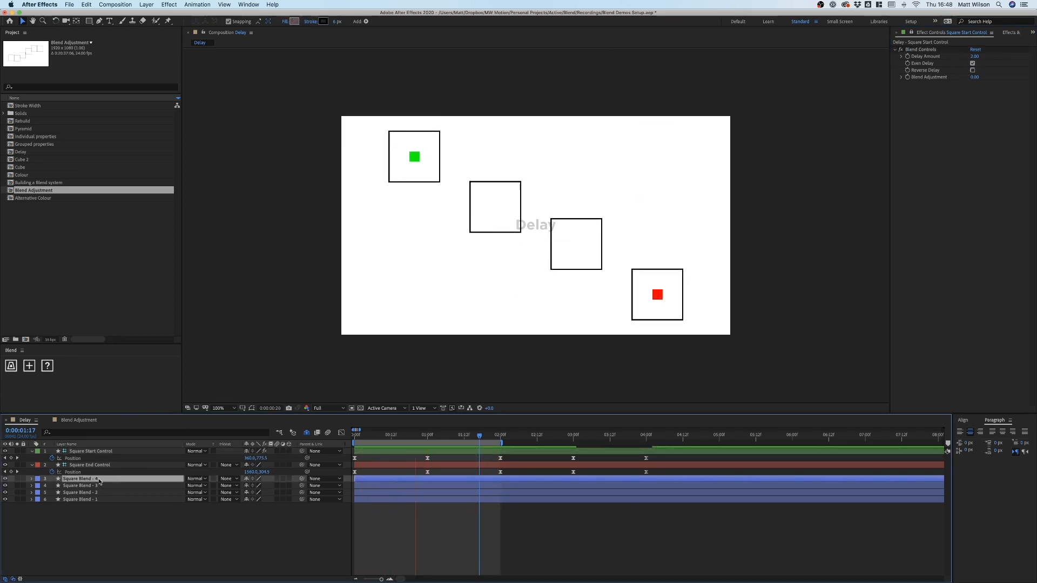
{"action": "key", "text": "super+d"}
{"action": "key", "text": "super+d"}
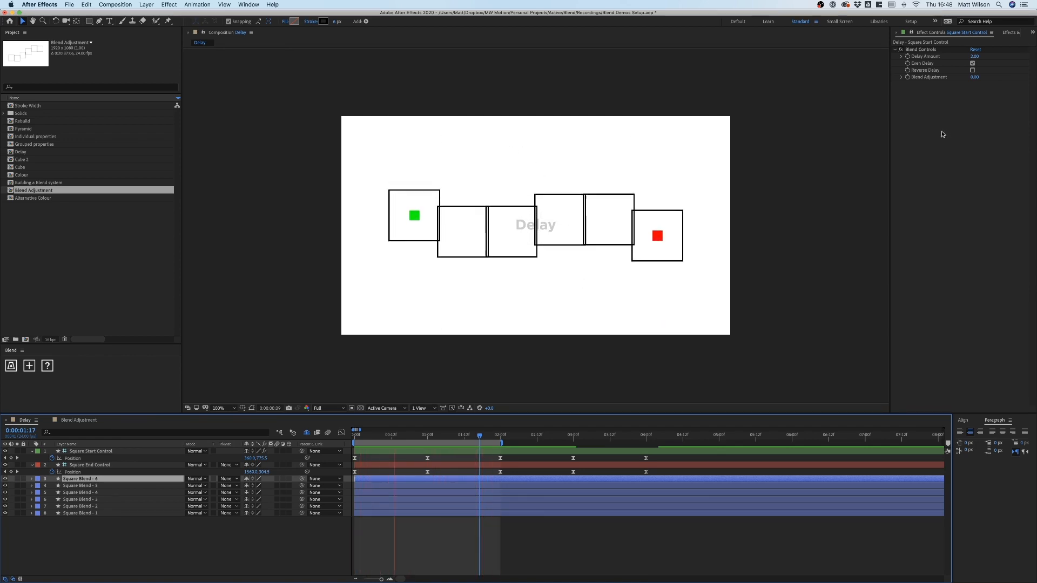
Set the Delay Amount to 4 and turn on Reverse Delay in the Blend Controls
{"action": "left_click", "coordinate": [974, 56]}
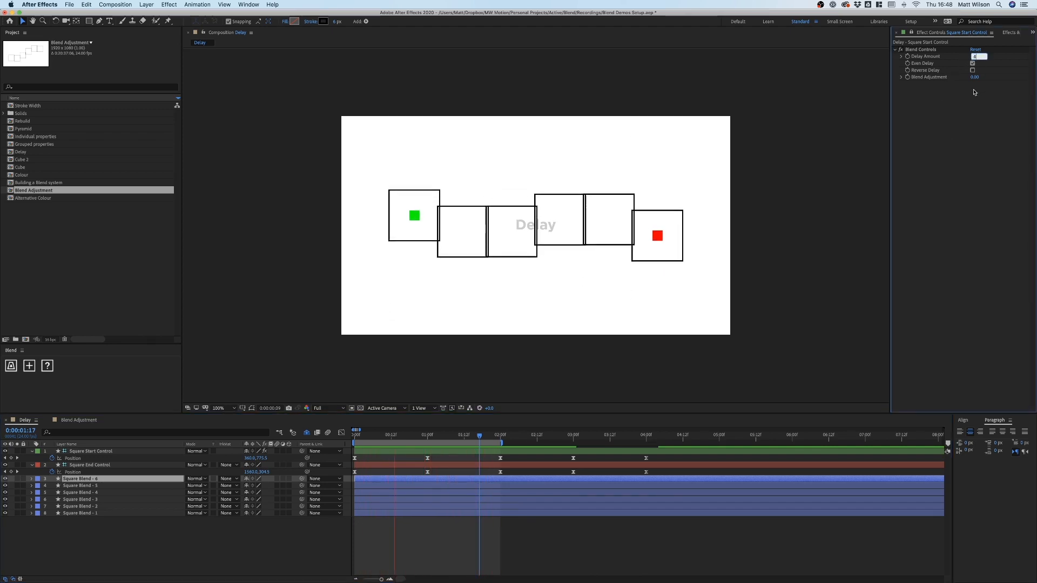
{"action": "type", "text": "4"}
{"action": "key", "text": "Return"}
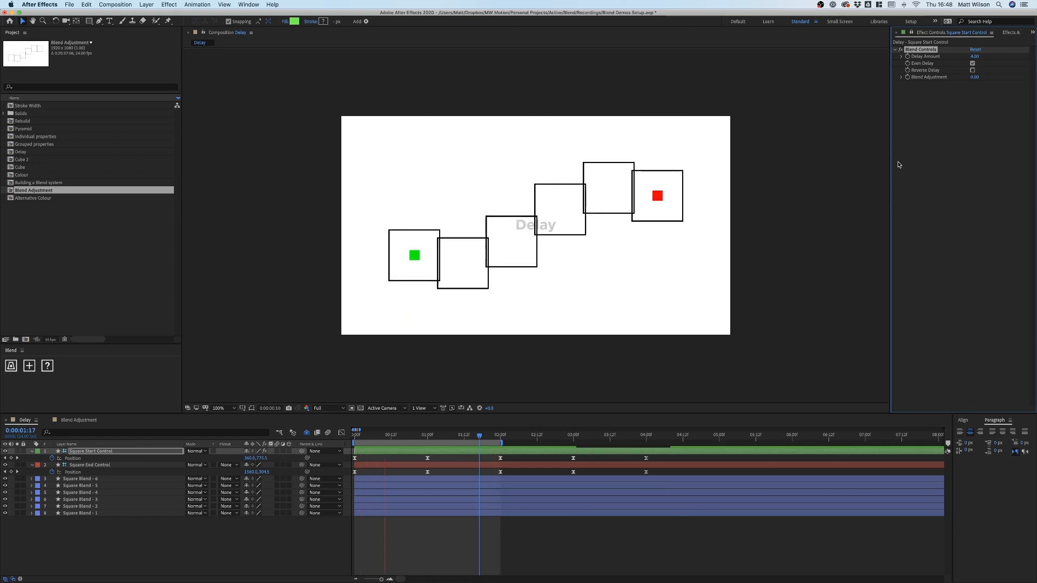
{"action": "left_click", "coordinate": [973, 70]}
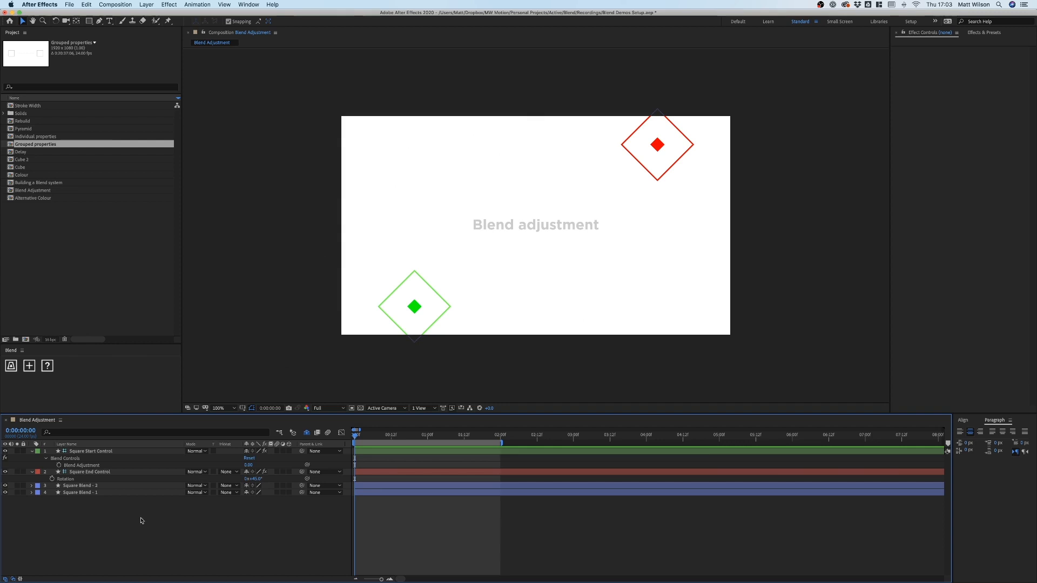
In the Blend Adjustment composition, duplicate the Square Blend - 2 layer three times
{"action": "left_click", "coordinate": [106, 453]}
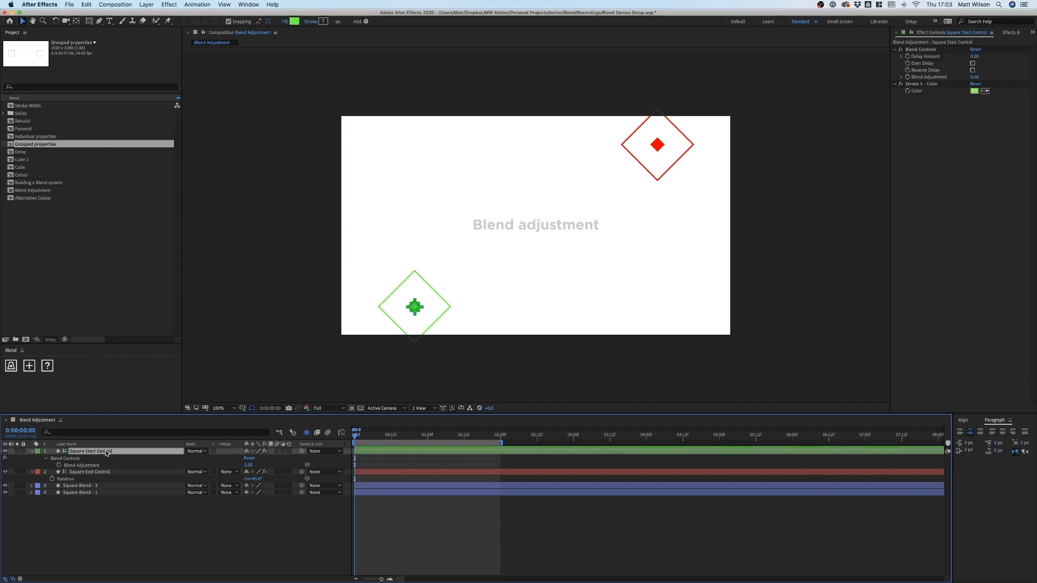
{"action": "left_click", "coordinate": [926, 50]}
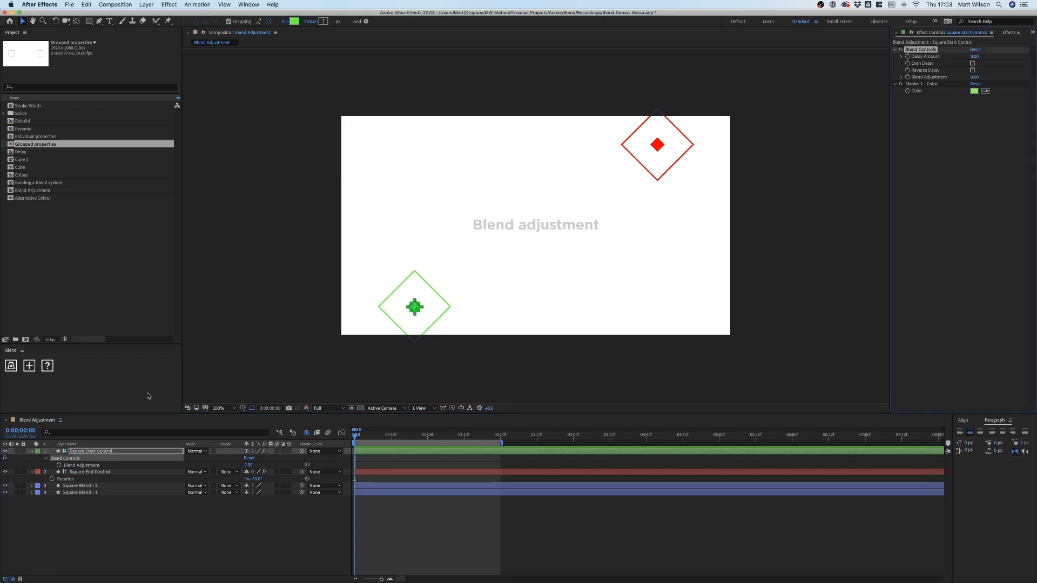
{"action": "left_click", "coordinate": [106, 486]}
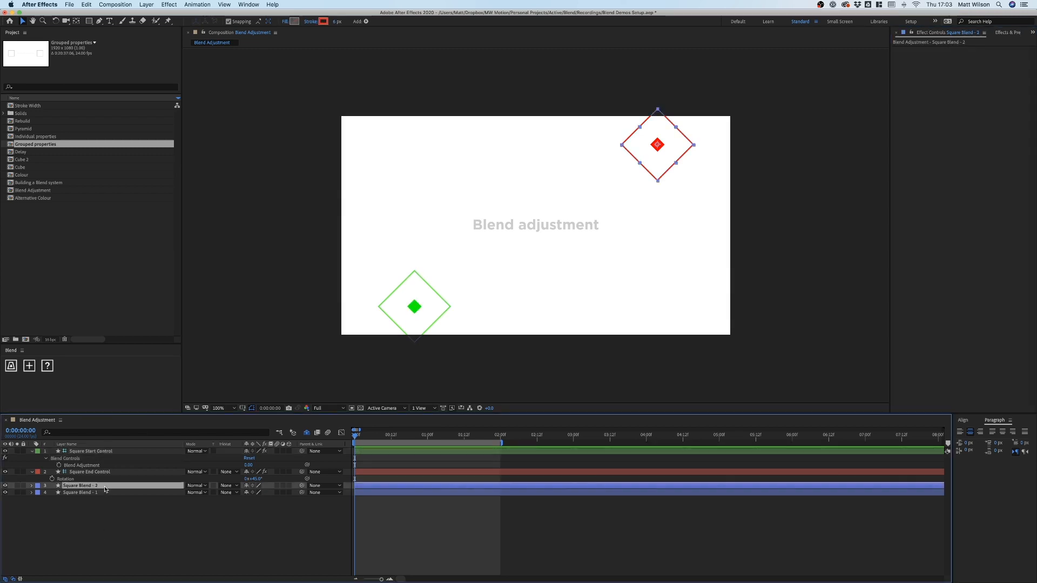
{"action": "key", "text": "super+d"}
{"action": "key", "text": "super+d"}
{"action": "key", "text": "super+d"}
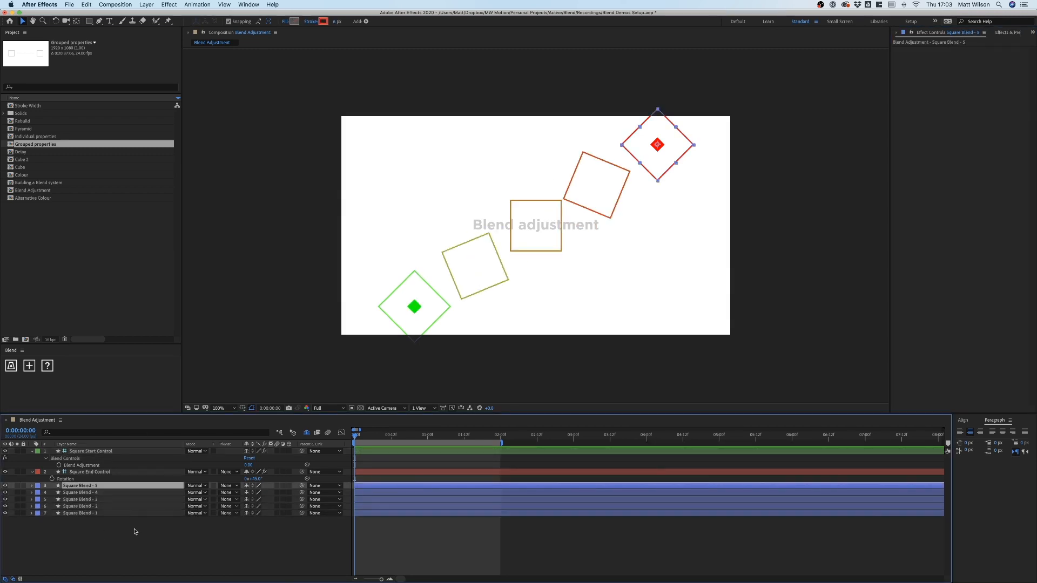
{"action": "left_click", "coordinate": [137, 533]}
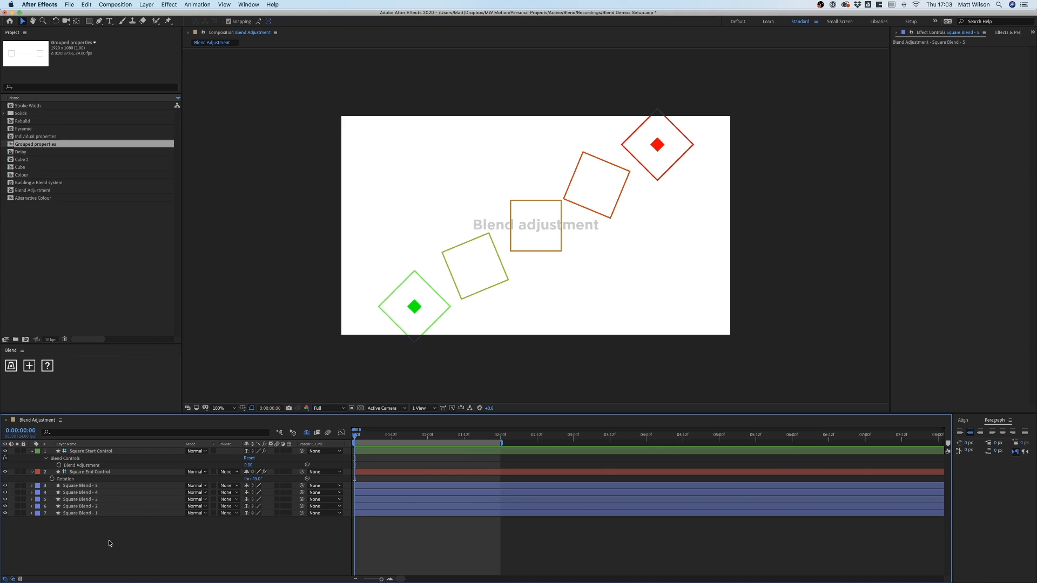
Collapse the properties of the Square Start Control and Square End Control, and reveal only their Rotation
{"action": "left_click", "coordinate": [105, 474]}
{"action": "left_click", "coordinate": [106, 453], "text": "shift"}
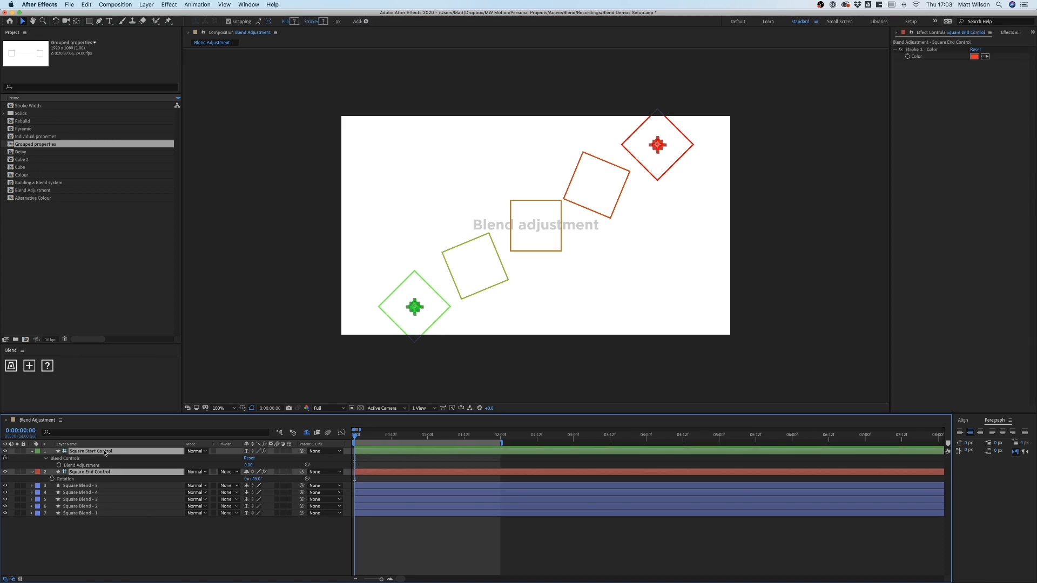
{"action": "key", "text": "u"}
{"action": "left_click", "coordinate": [113, 522]}
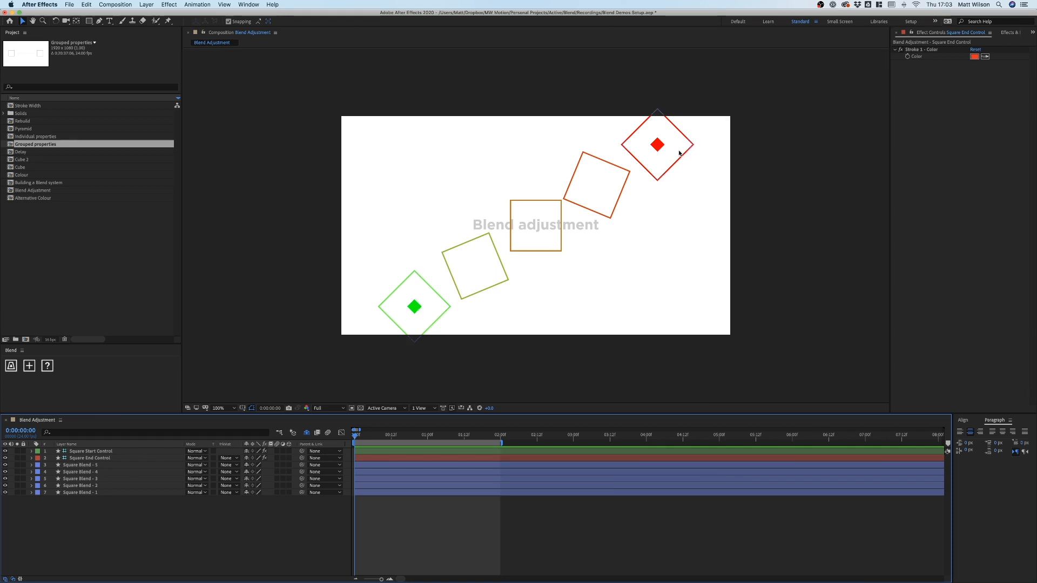
{"action": "left_click", "coordinate": [113, 451]}
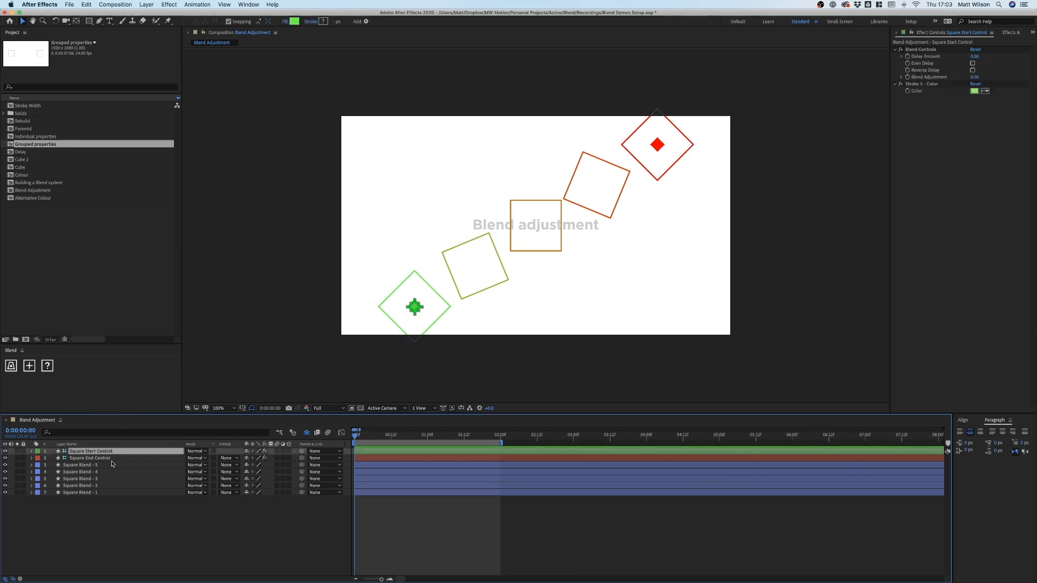
{"action": "left_click", "coordinate": [112, 458], "text": "shift"}
{"action": "key", "text": "r"}
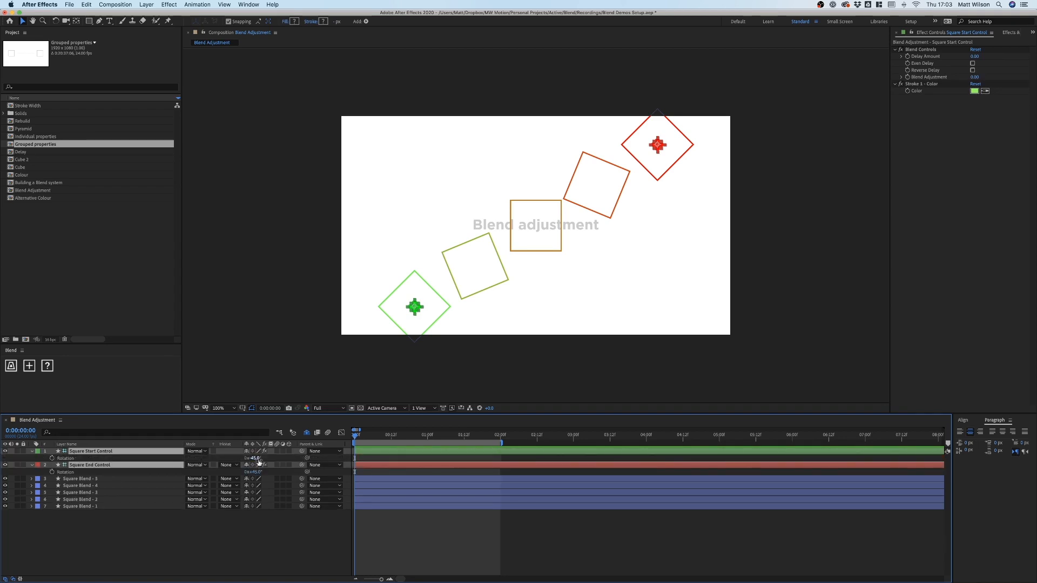
{"action": "left_click", "coordinate": [263, 523]}
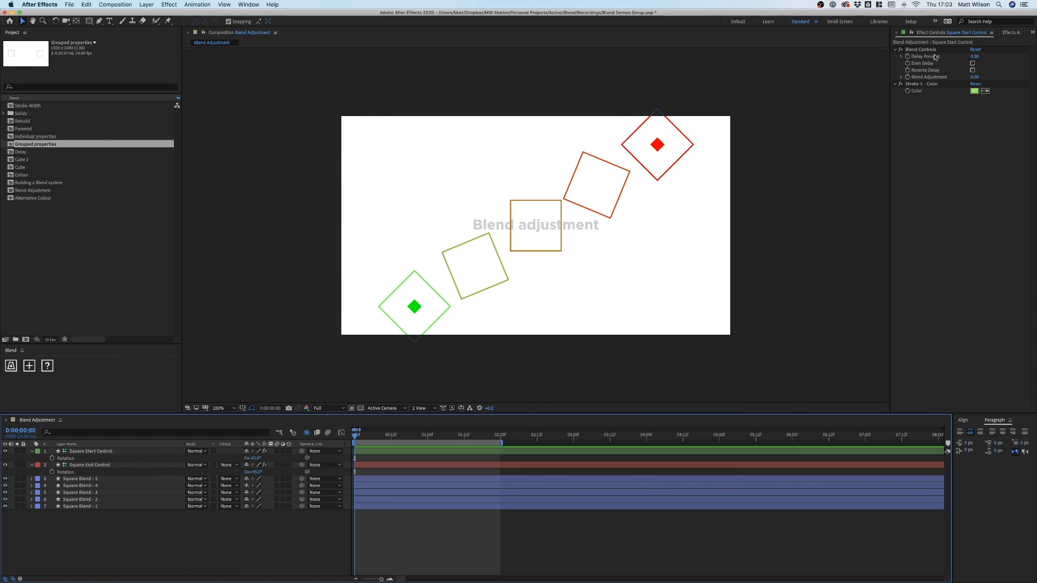
Try Blend Adjustment values of 1, 2 and 3 on the Square Start Control and reset it to 0
{"action": "left_click", "coordinate": [975, 77]}
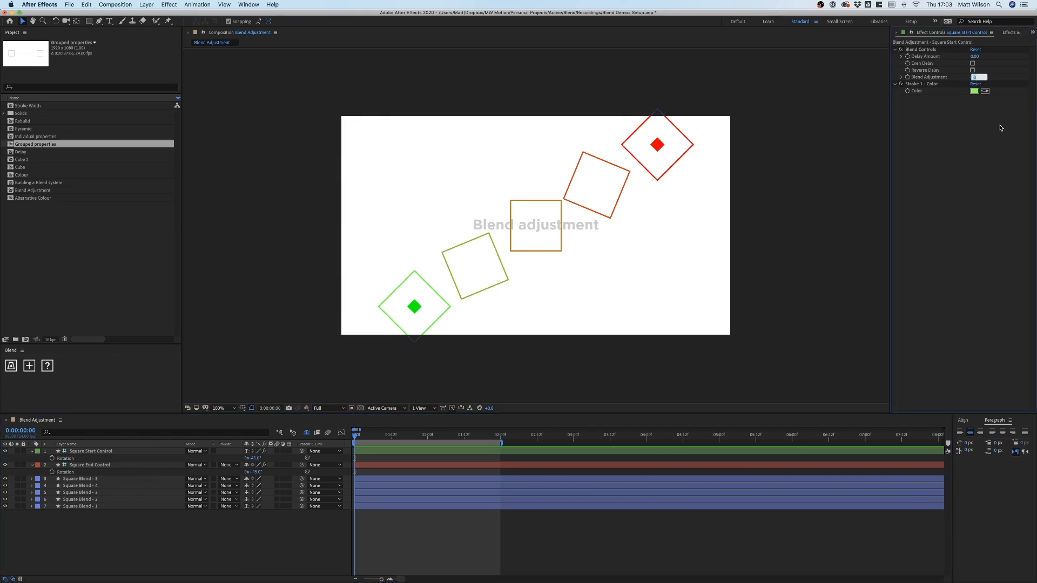
{"action": "type", "text": "1"}
{"action": "key", "text": "Return"}
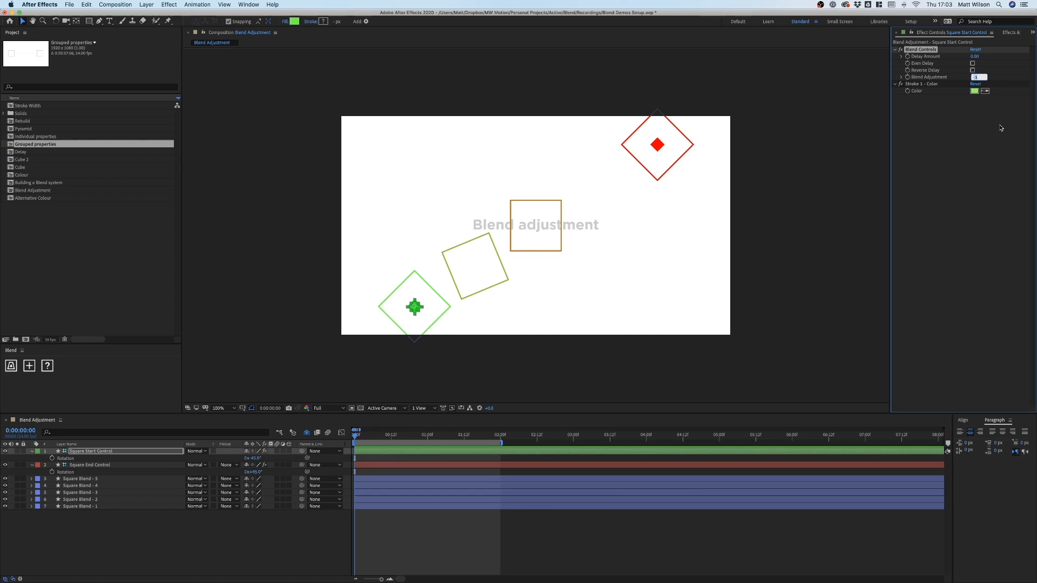
{"action": "type", "text": "2"}
{"action": "key", "text": "Return"}
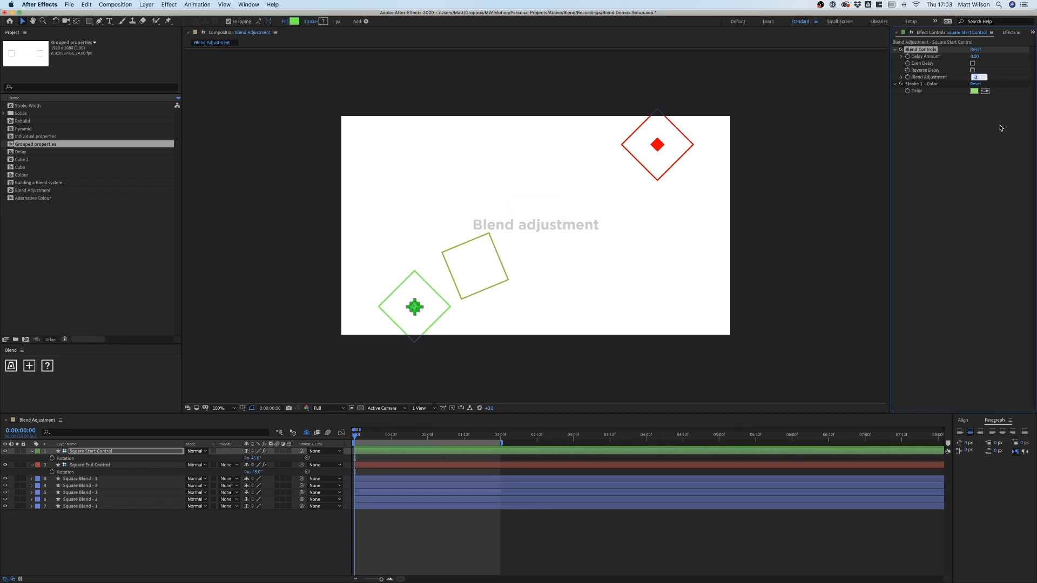
{"action": "type", "text": "3"}
{"action": "key", "text": "Return"}
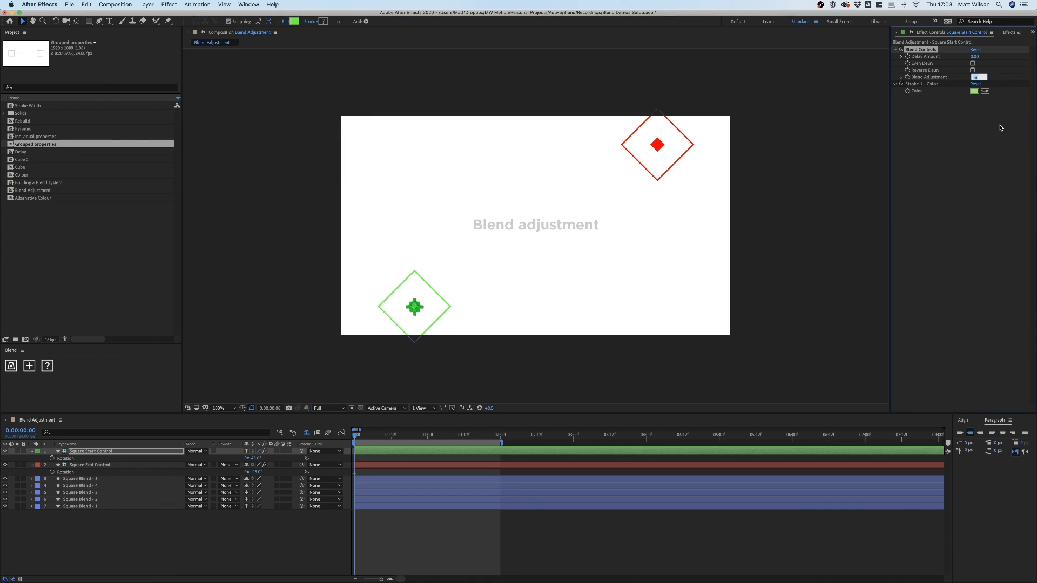
{"action": "type", "text": "0"}
{"action": "key", "text": "Return"}
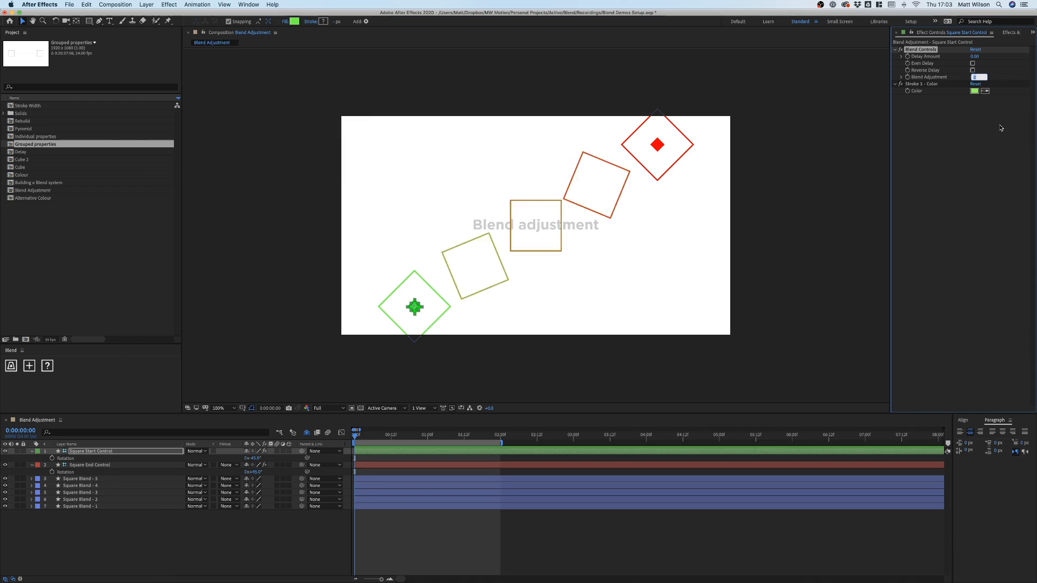
Set Blend Adjustment to 3 and add its first keyframe at the start of the composition
{"action": "type", "text": "3"}
{"action": "key", "text": "Return"}
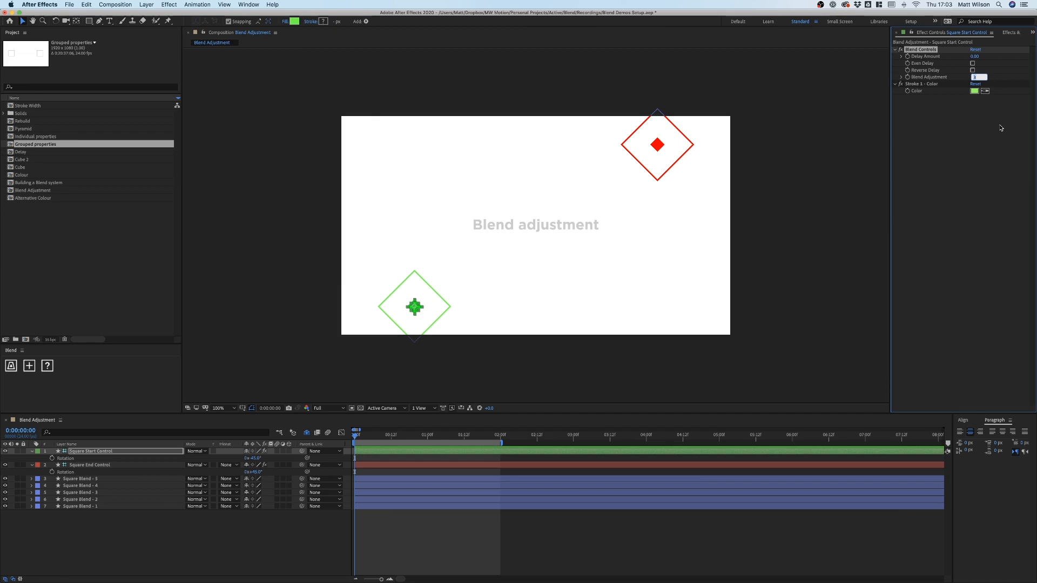
{"action": "left_click", "coordinate": [972, 143]}
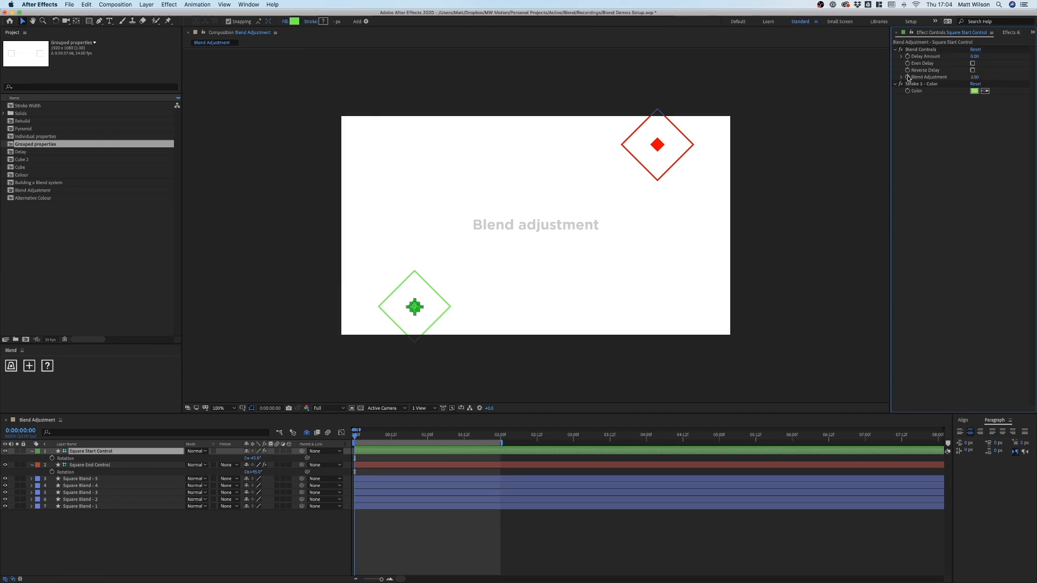
{"action": "left_click", "coordinate": [908, 78]}
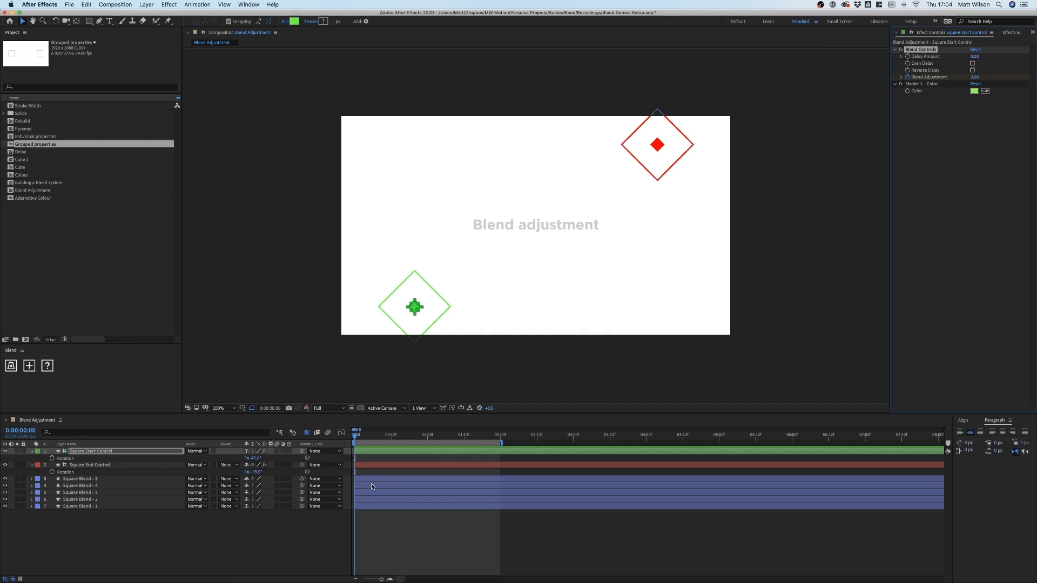
Reveal the Square Start Control's keyframes and keyframe Blend Adjustment at -3 at one second
{"action": "key", "text": "u"}
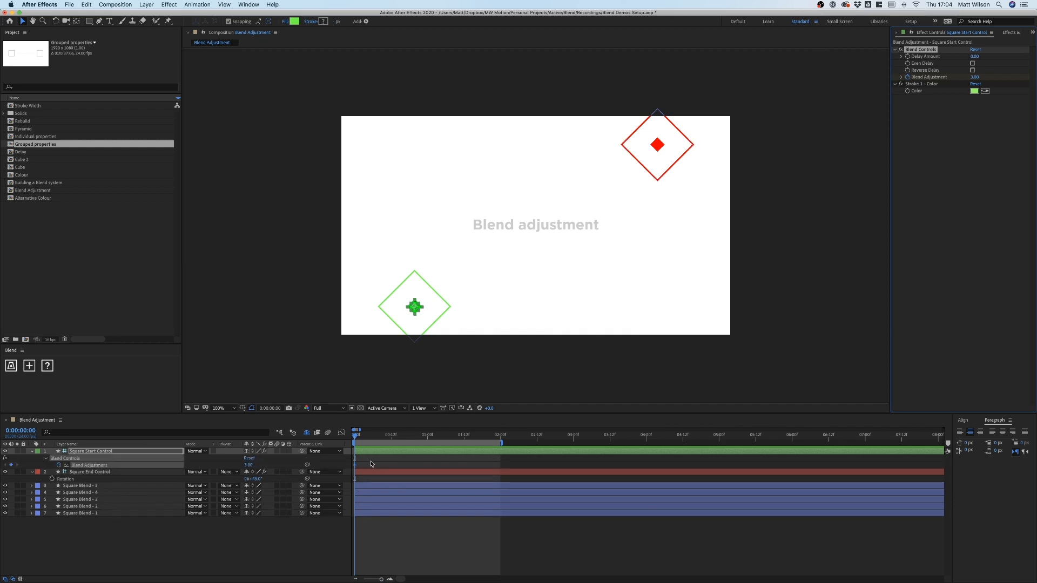
{"action": "left_click", "coordinate": [426, 435]}
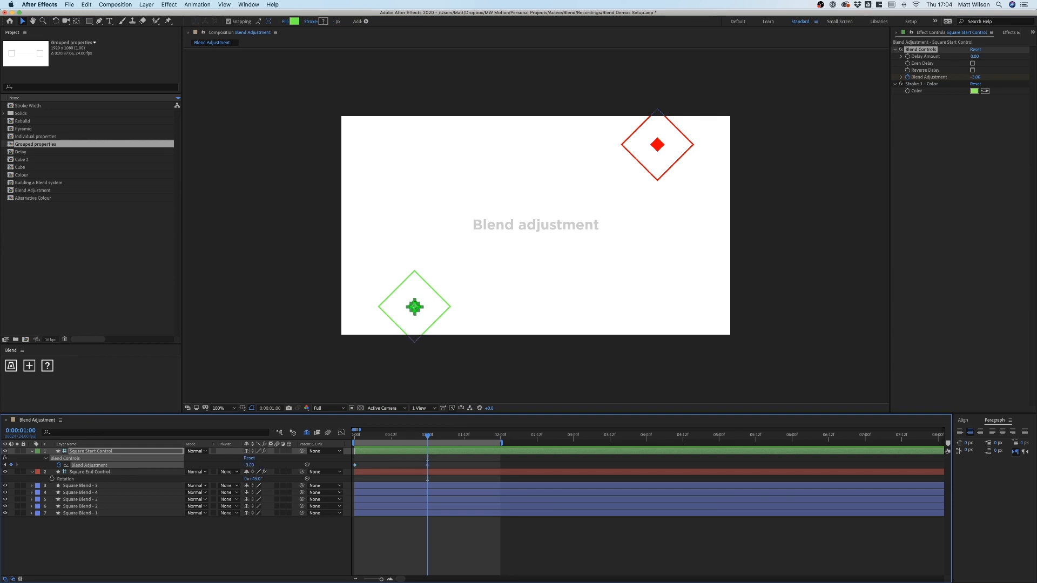
{"action": "key", "text": "shift+Page_Down"}
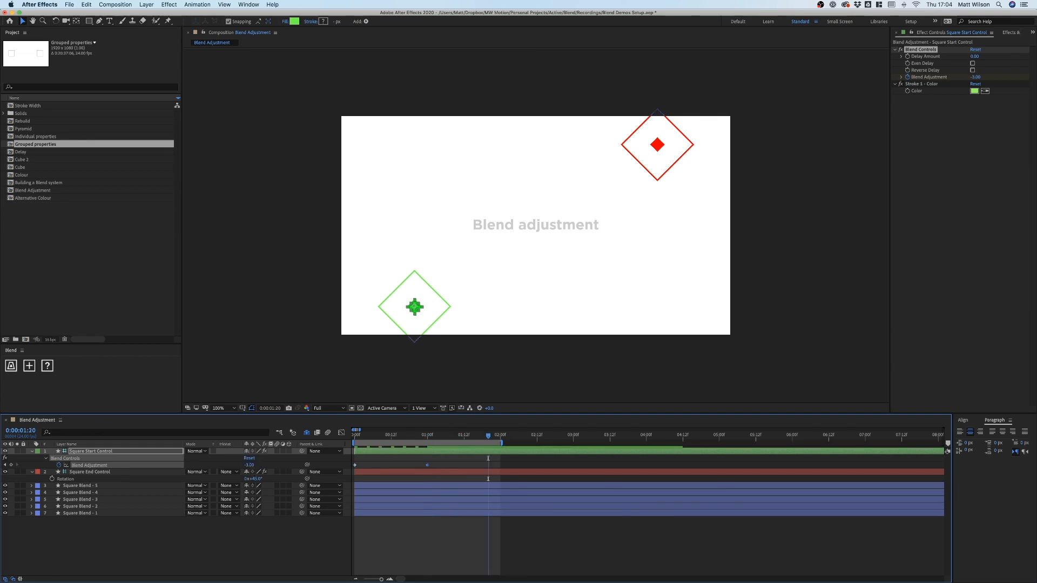
Add a Blend Adjustment keyframe of 3 at two seconds, then ease all three keyframes and preview the animation
{"action": "left_click_drag", "start_coordinate": [494, 436], "coordinate": [499, 439]}
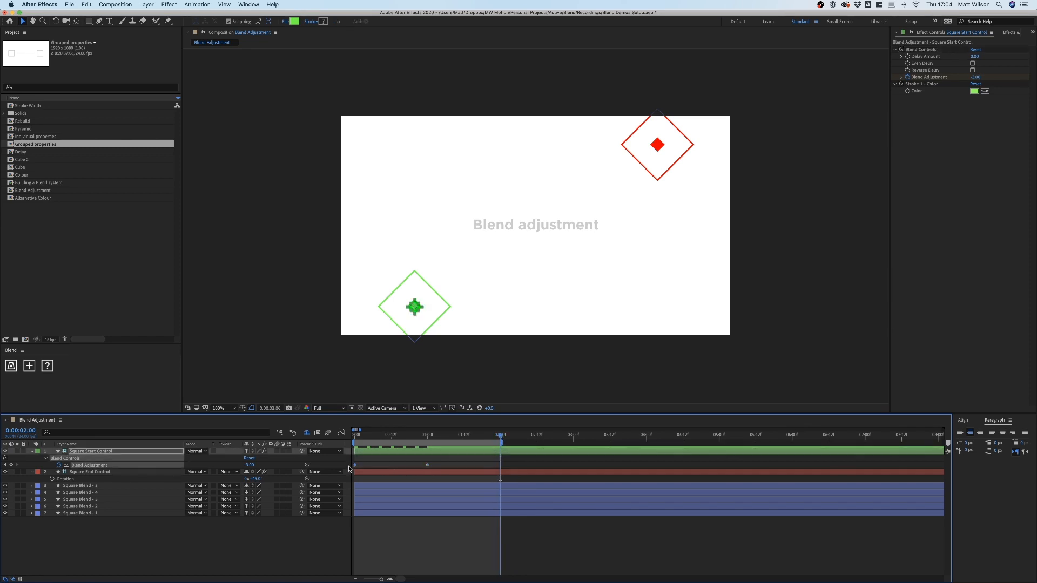
{"action": "left_click_drag", "start_coordinate": [513, 457], "coordinate": [346, 473]}
{"action": "left_click", "coordinate": [467, 534]}
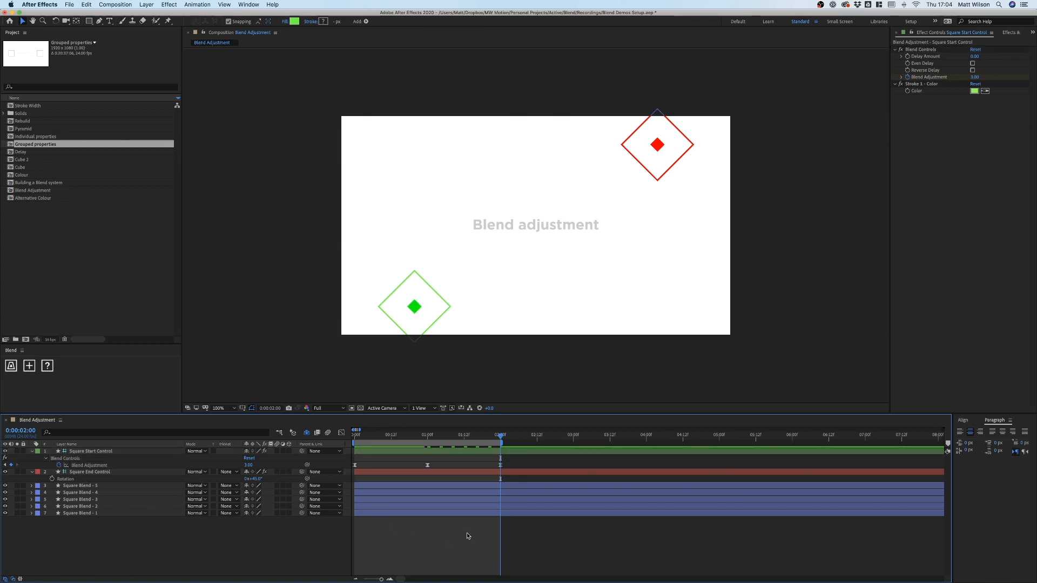
{"action": "key", "text": "space"}
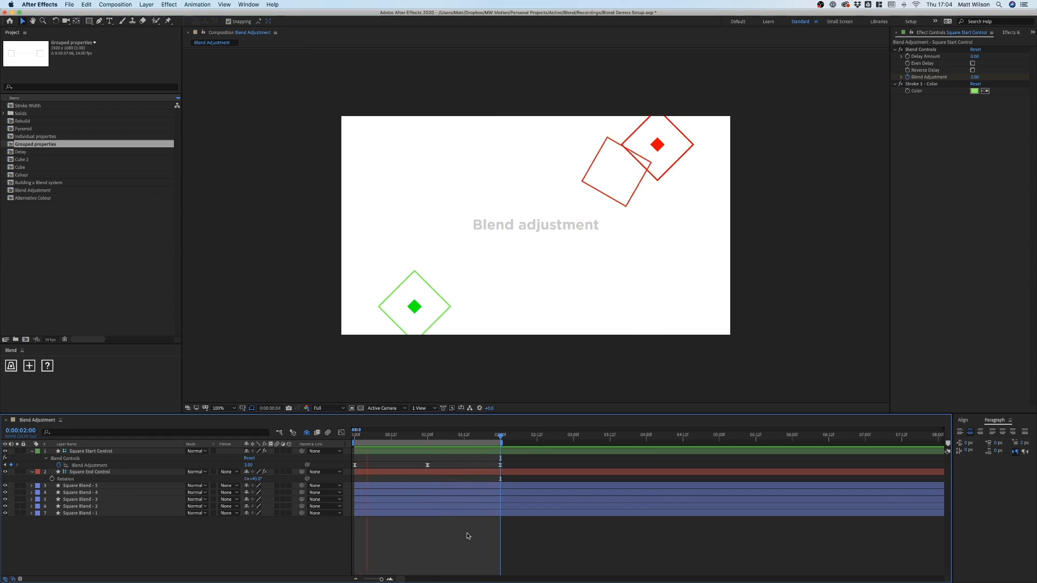
{"action": "key", "text": "space"}
Set the Square End Control's Scale to 40% and preview the Blend Adjustment animation
{"action": "left_click", "coordinate": [95, 471]}
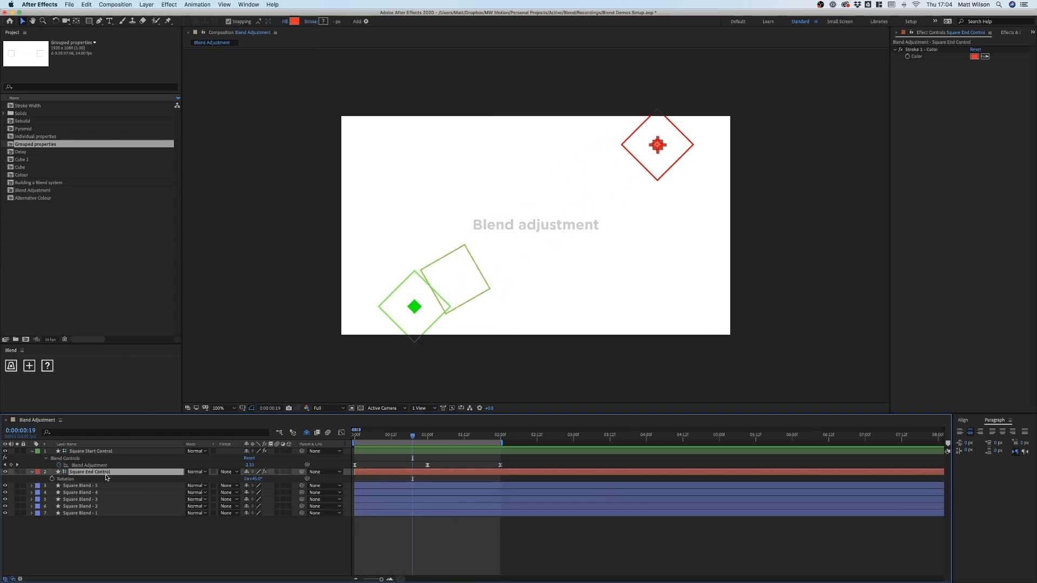
{"action": "left_click_drag", "start_coordinate": [267, 482], "coordinate": [263, 480]}
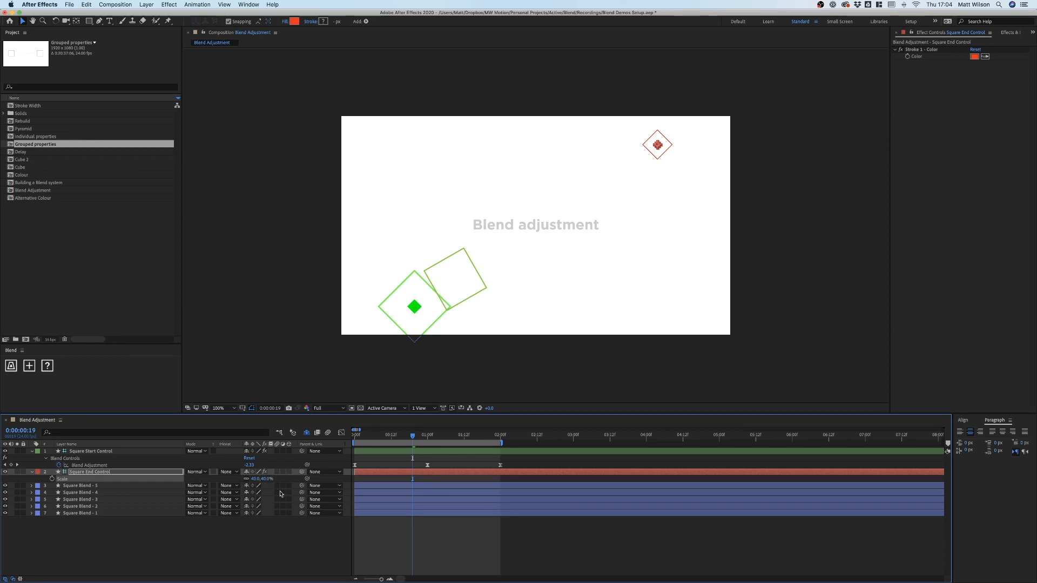
{"action": "left_click", "coordinate": [405, 538]}
{"action": "key", "text": "space"}
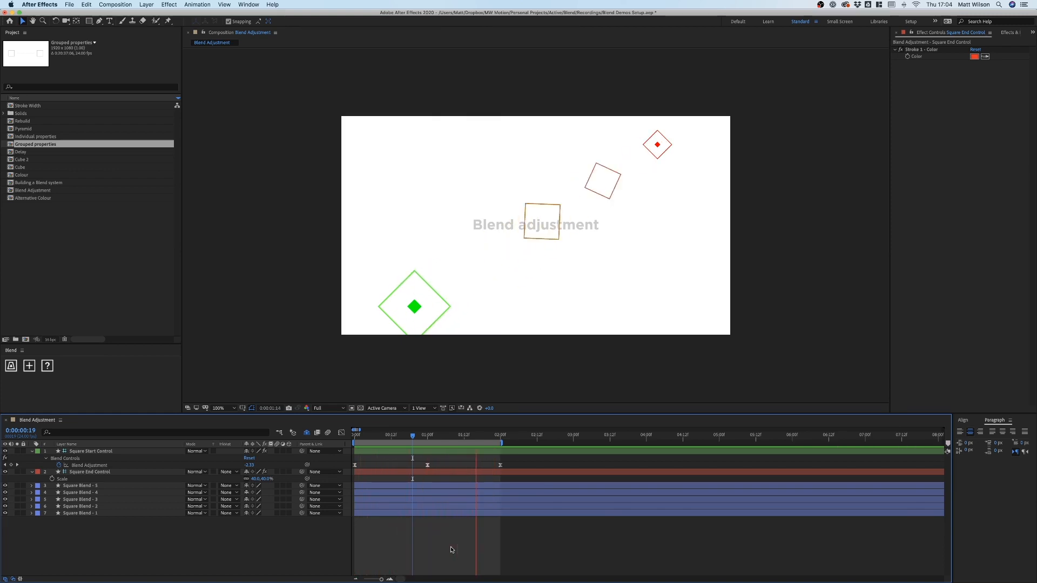
{"action": "key", "text": "space"}
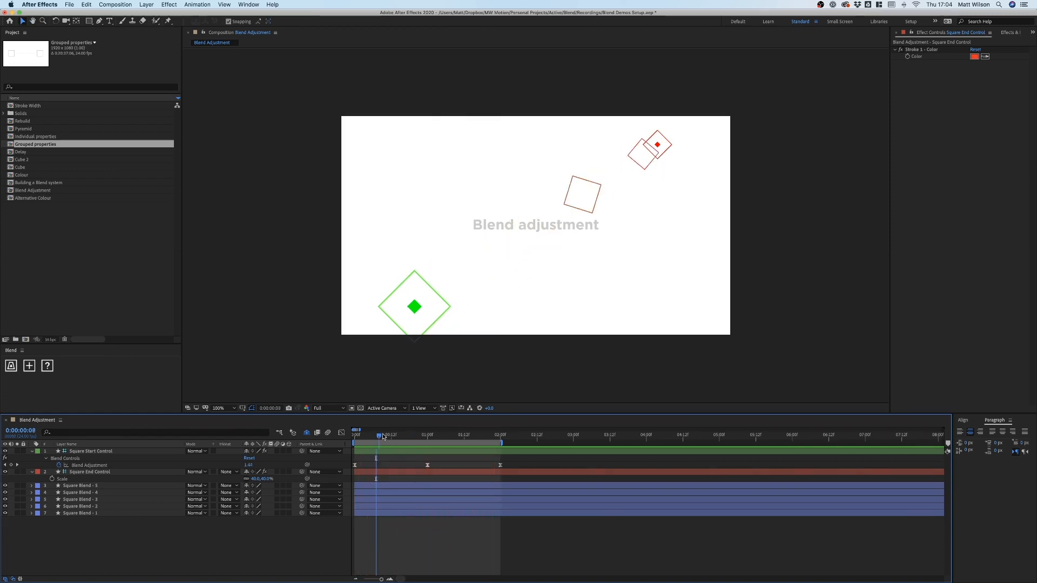
{"action": "left_click_drag", "start_coordinate": [383, 437], "coordinate": [502, 433]}
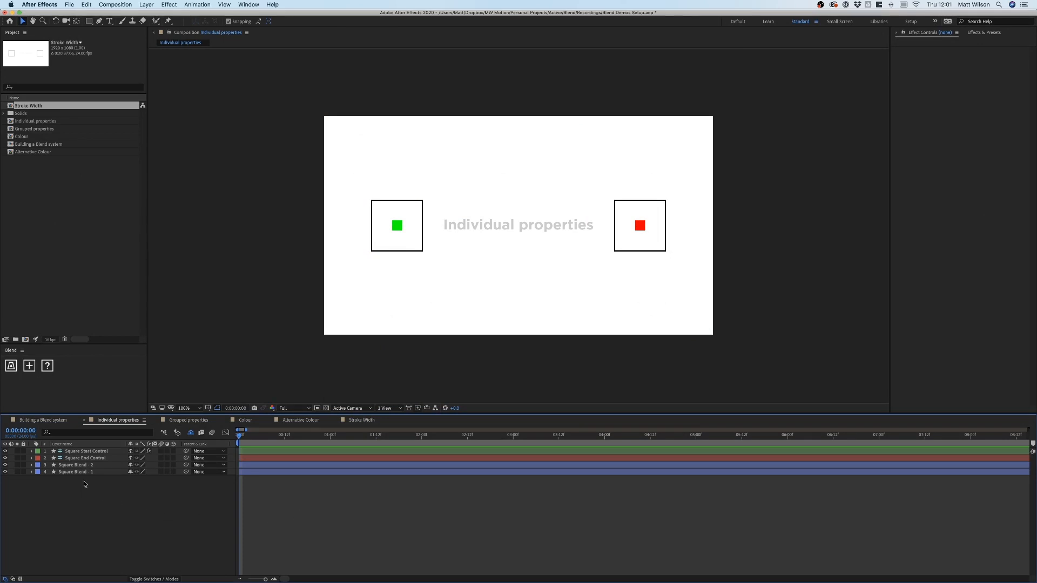
In the Individual properties composition, expand Square Blend - 1 to its rectangle path and keyframe Roundness at the first frame
{"action": "left_click", "coordinate": [82, 473]}
{"action": "left_click", "coordinate": [32, 472]}
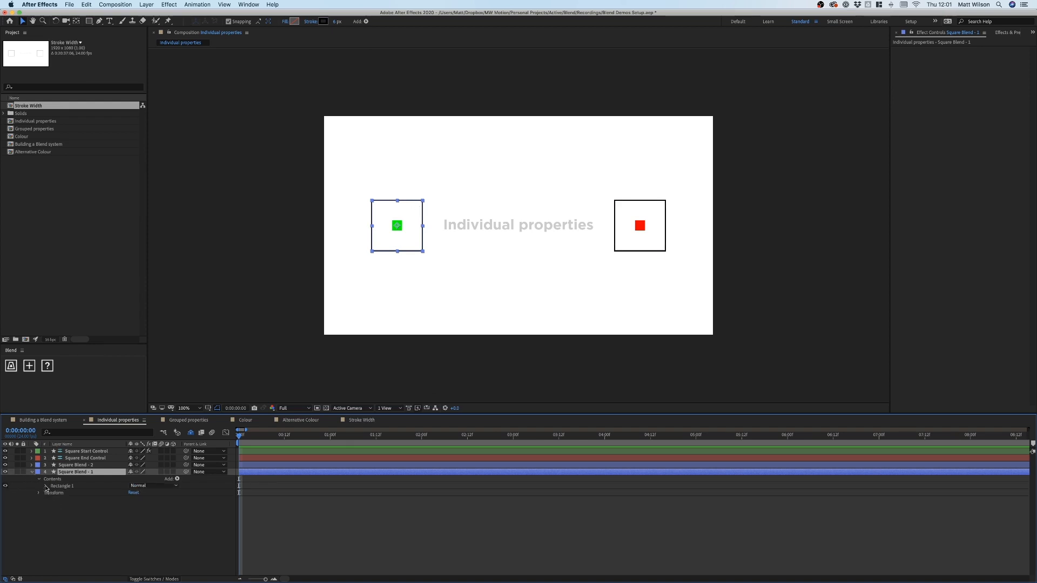
{"action": "left_click", "coordinate": [46, 486]}
{"action": "left_click", "coordinate": [52, 493]}
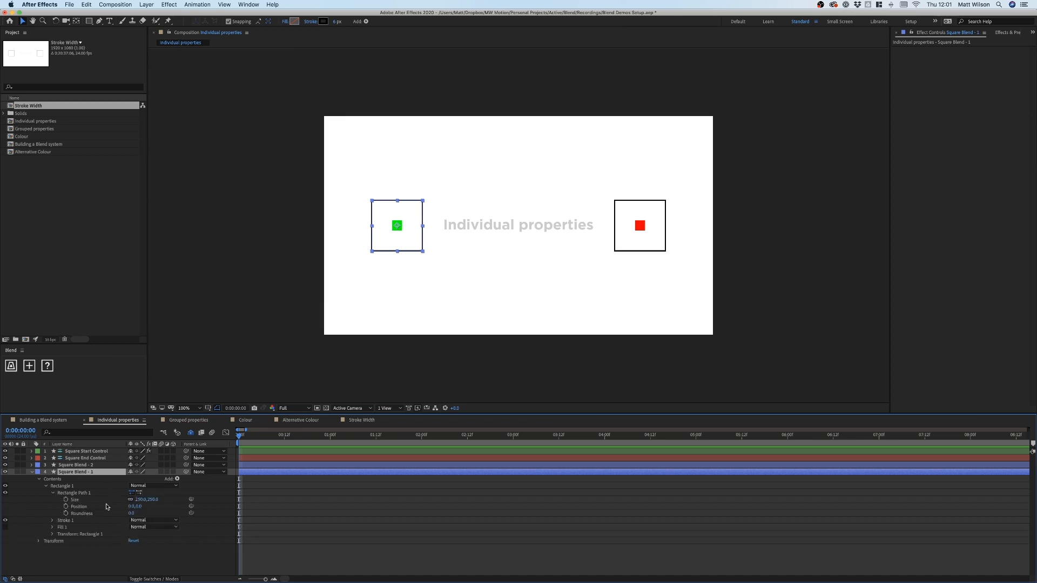
{"action": "left_click", "coordinate": [86, 513]}
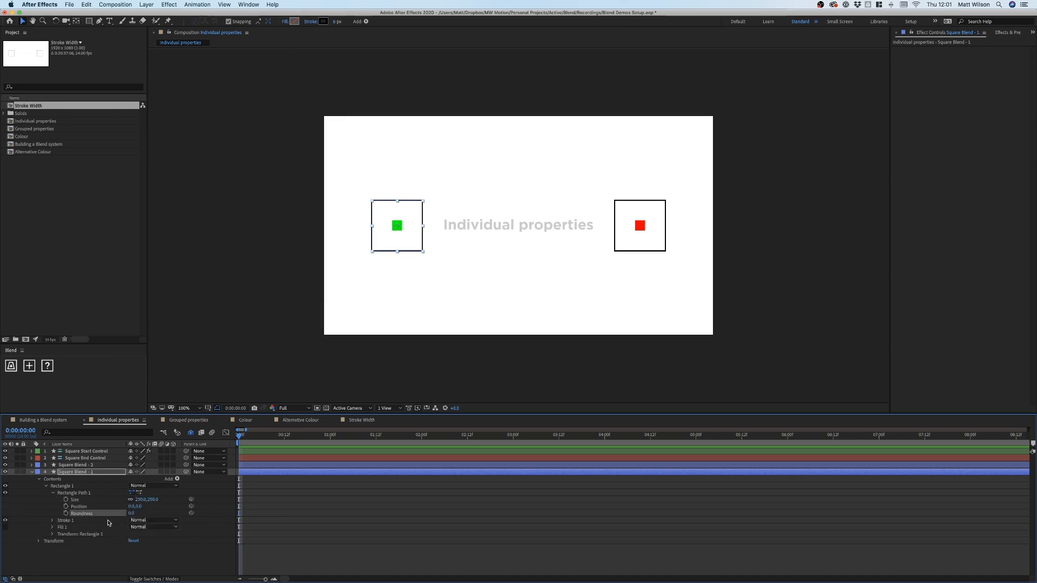
One frame after the start, set the Roundness of Square Blend - 1 to 130
{"action": "key", "text": "Page_Down"}
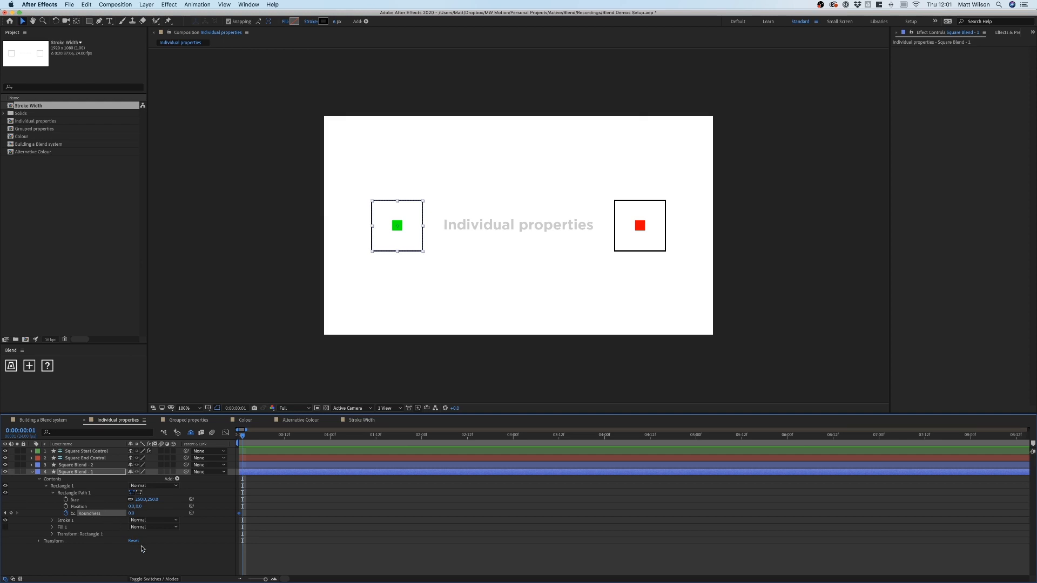
{"action": "left_click", "coordinate": [131, 514]}
{"action": "type", "text": "130"}
{"action": "key", "text": "Return"}
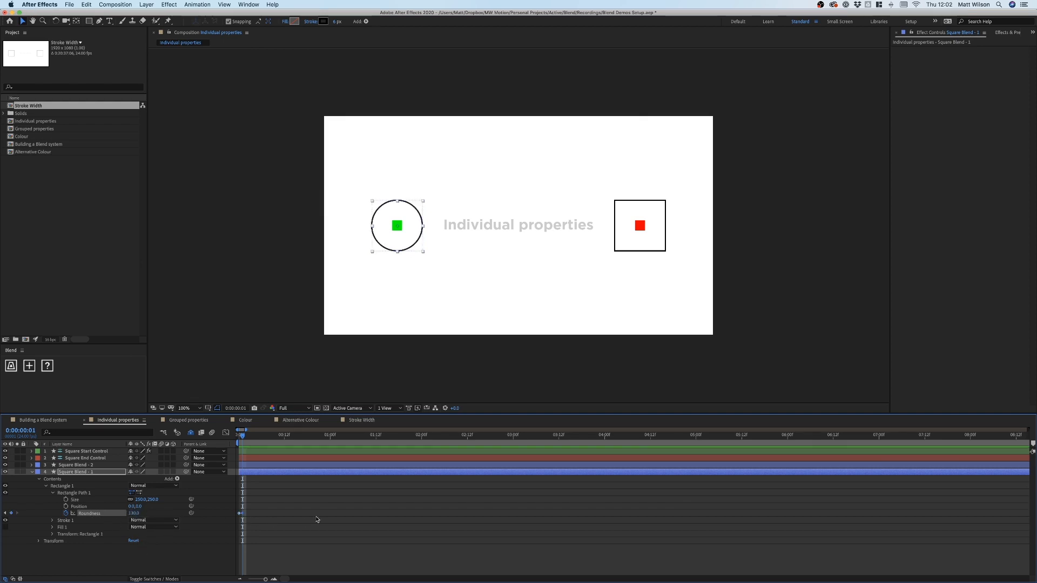
{"action": "left_click", "coordinate": [317, 519]}
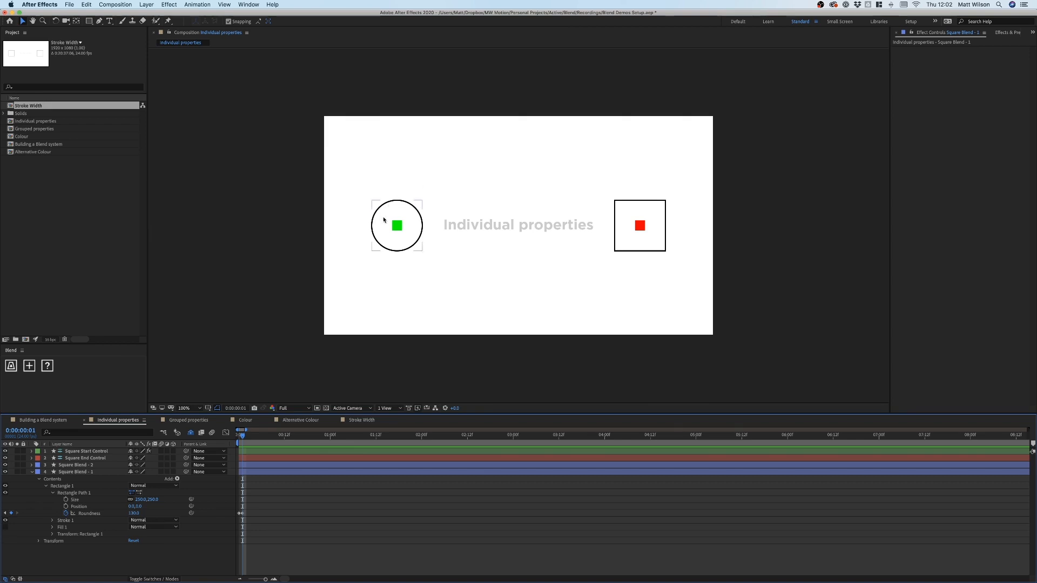
{"action": "scroll", "coordinate": [391, 201], "scroll_direction": "up", "scroll_amount": 2}
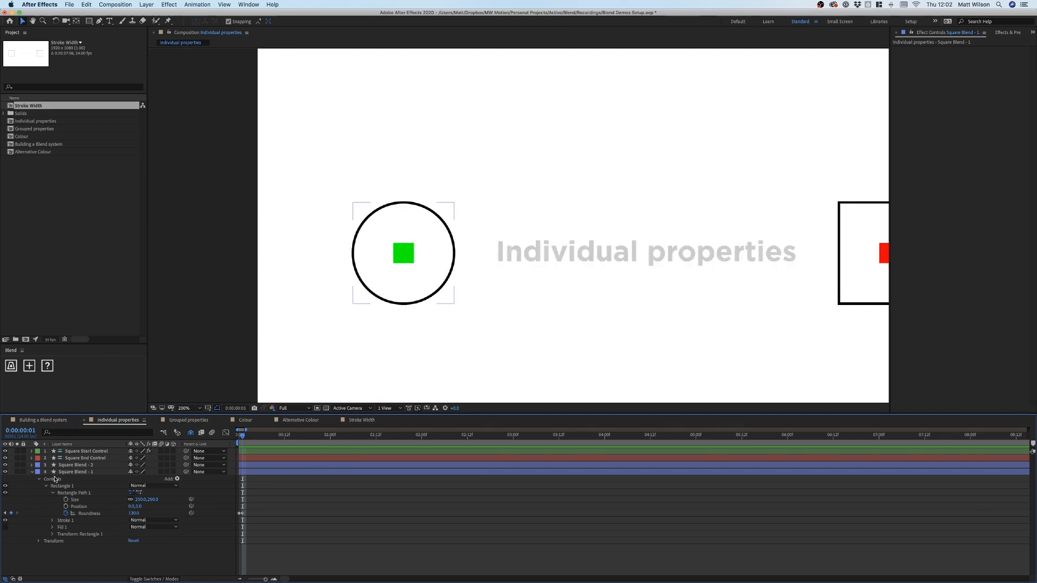
Delete the Square Blend - 2 layer and add Square Blend - 1's Roundness property to the Blend system
{"action": "left_click", "coordinate": [73, 465]}
{"action": "key", "text": "Delete"}
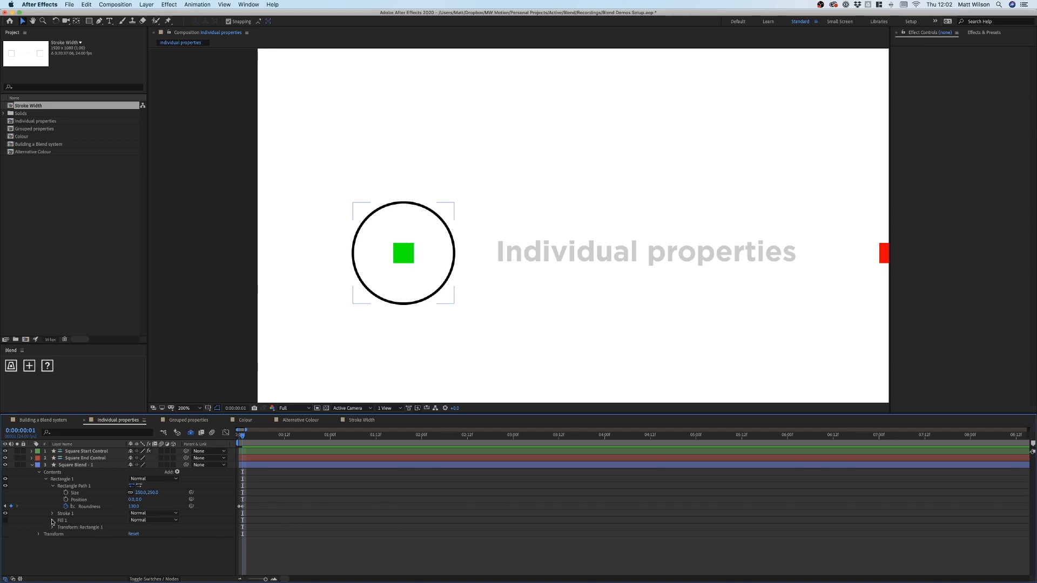
{"action": "left_click", "coordinate": [97, 508]}
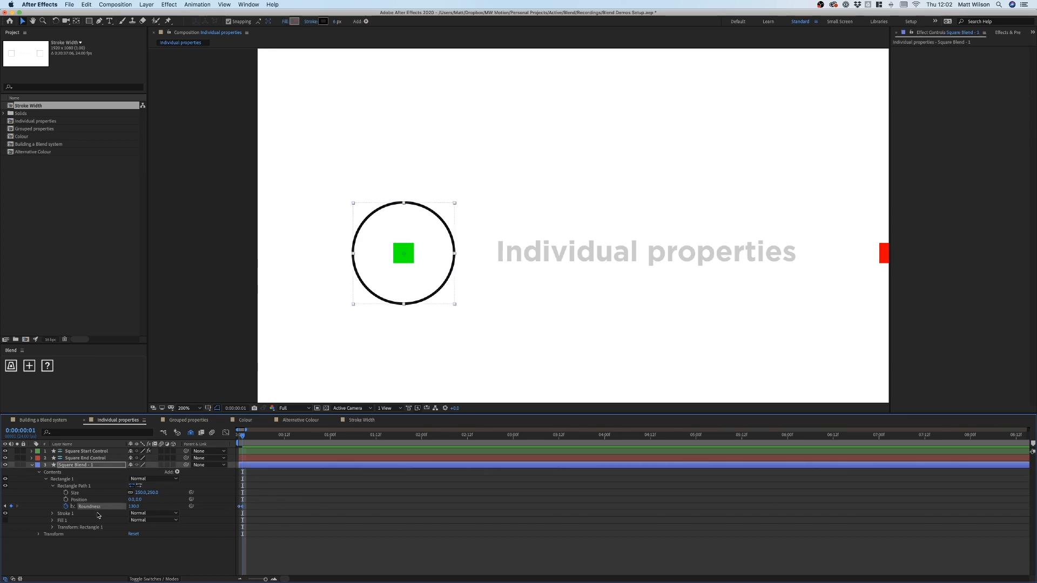
{"action": "left_click", "coordinate": [30, 367]}
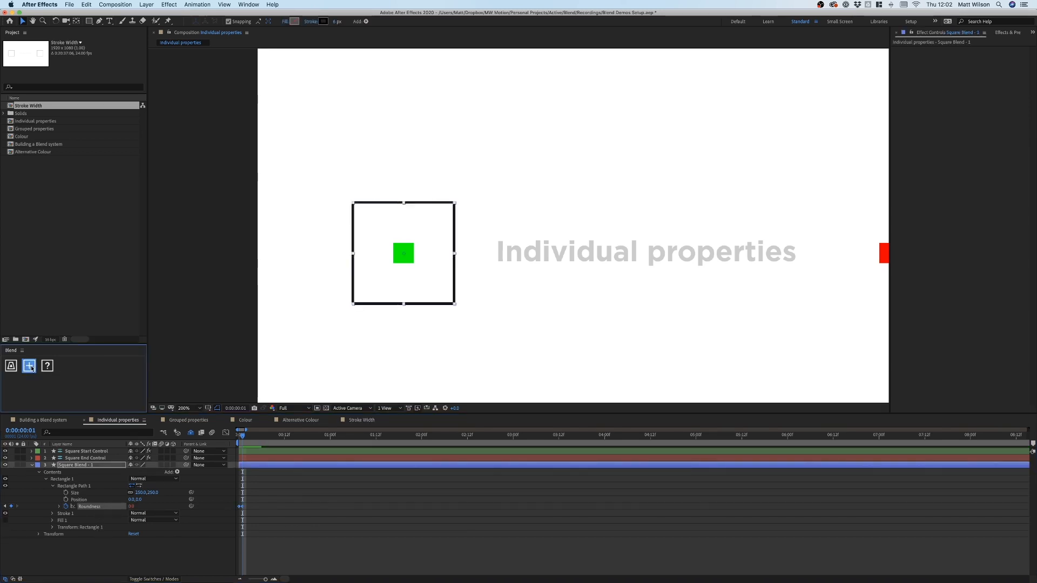
{"action": "left_click", "coordinate": [120, 553]}
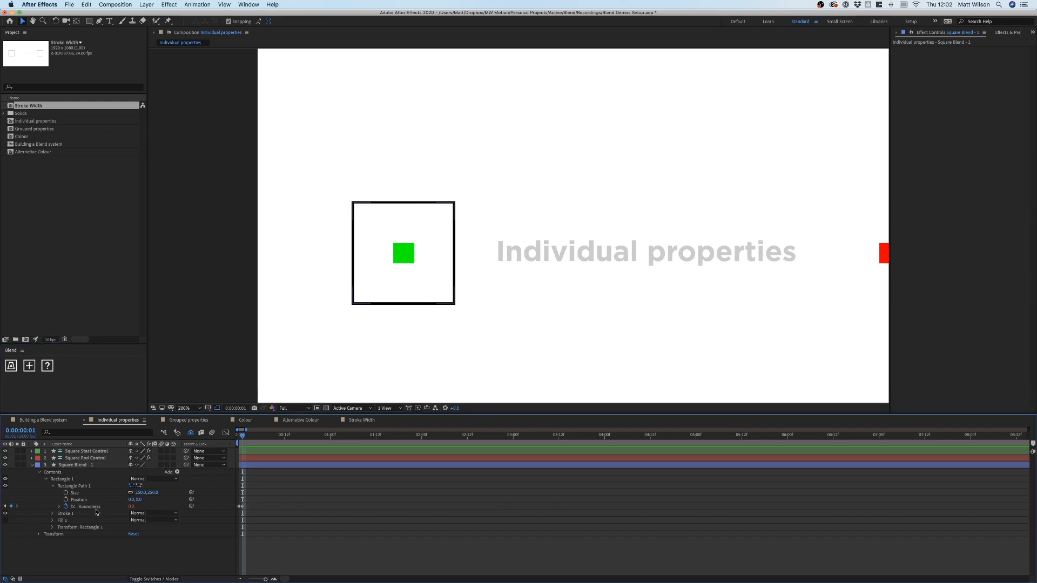
Collapse Square Blend - 1 and examine the Roundness slider on the Square Start Control and Square End Control
{"action": "left_click", "coordinate": [32, 465]}
{"action": "left_click", "coordinate": [86, 453]}
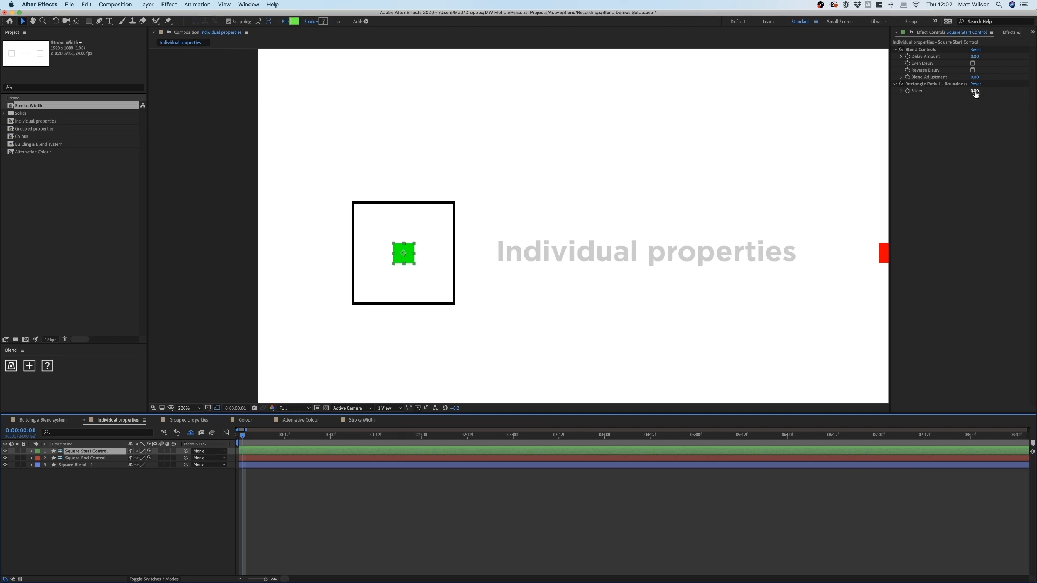
{"action": "left_click", "coordinate": [92, 459]}
Duplicate the Square Blend - 1 layer four times
{"action": "left_click", "coordinate": [86, 465]}
{"action": "key", "text": "super+d"}
{"action": "key", "text": "super+d"}
{"action": "key", "text": "super+d"}
{"action": "key", "text": "super+d"}
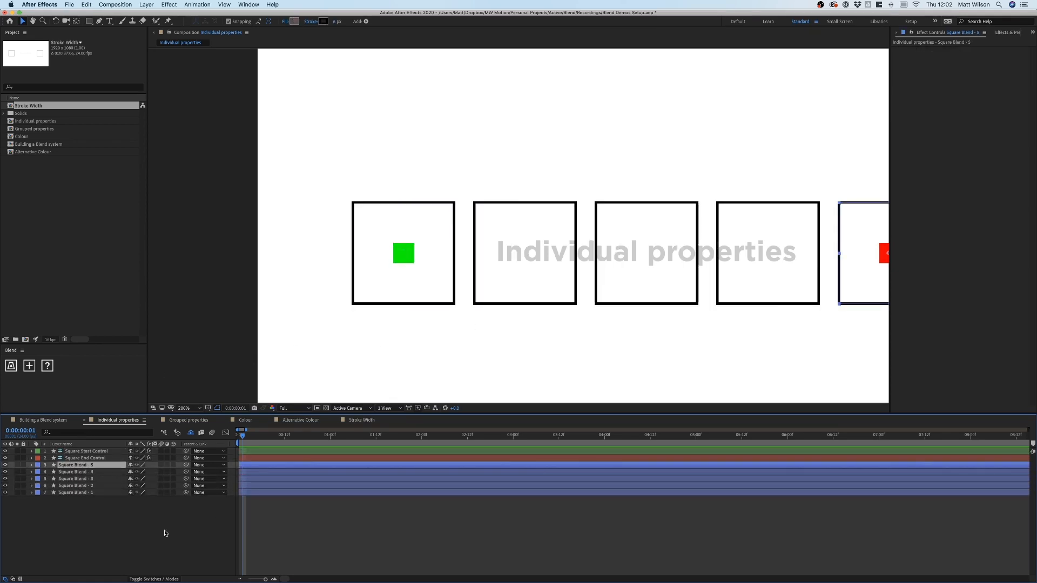
{"action": "left_click", "coordinate": [154, 535]}
Set the Rectangle Path 1 - Roundness slider on the Square Start Control to 100
{"action": "scroll", "coordinate": [699, 280], "scroll_direction": "down", "scroll_amount": 1}
{"action": "left_click_drag", "start_coordinate": [710, 299], "coordinate": [648, 286]}
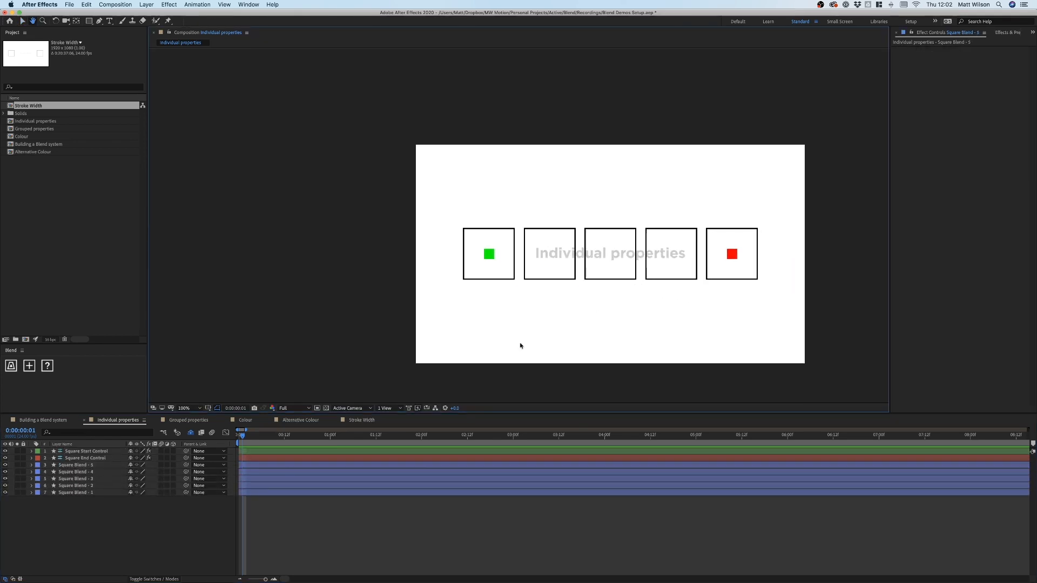
{"action": "left_click", "coordinate": [94, 452]}
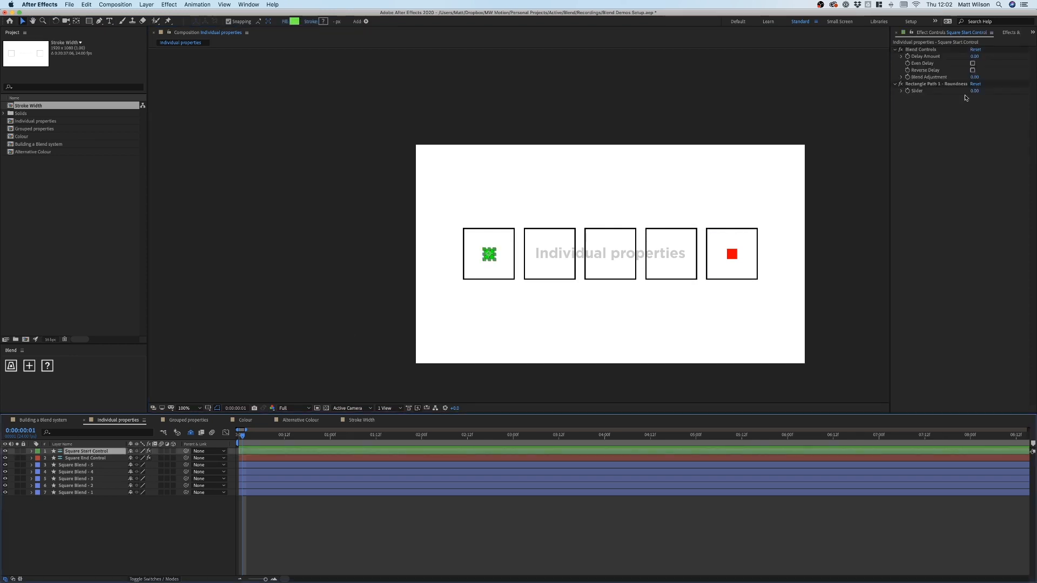
{"action": "left_click", "coordinate": [974, 90]}
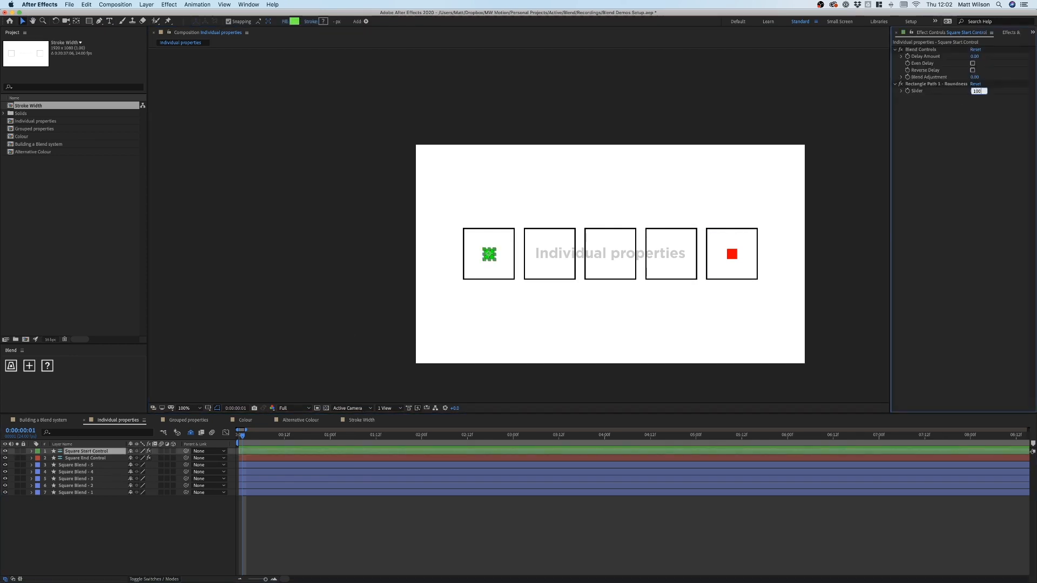
{"action": "type", "text": "100"}
{"action": "key", "text": "Return"}
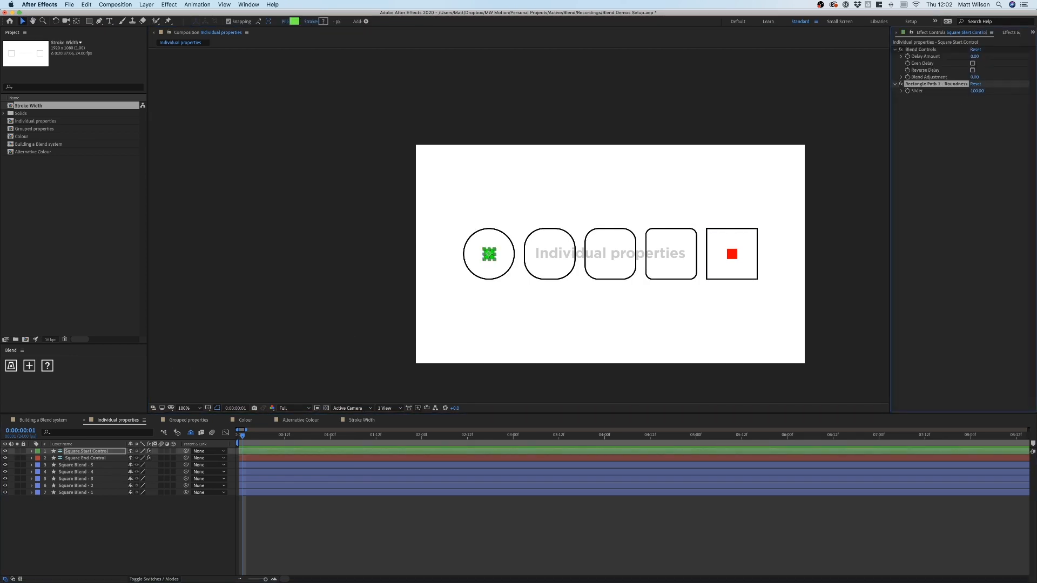
{"action": "left_click", "coordinate": [977, 182]}
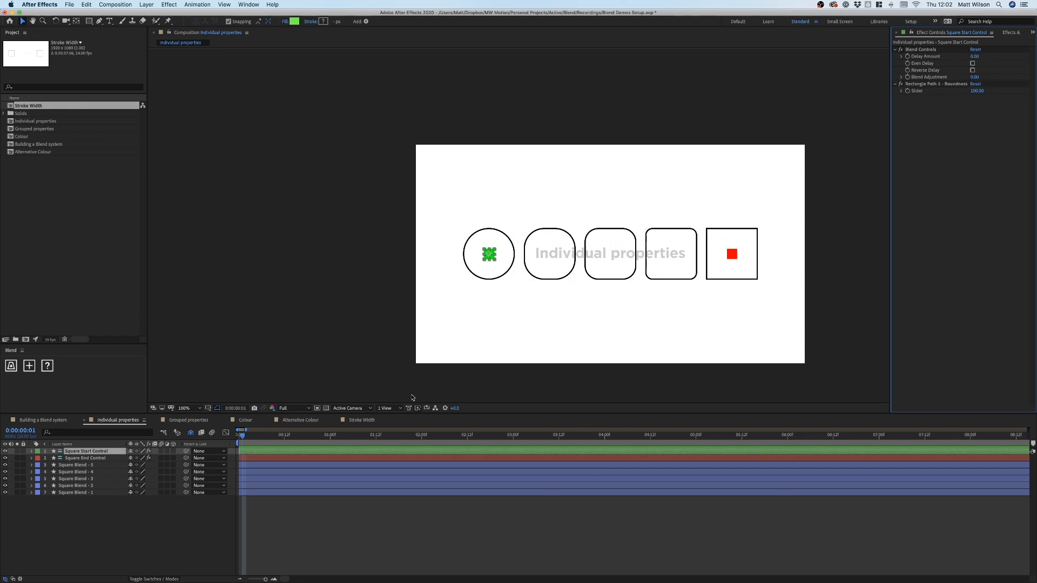
Duplicate the Square Blend - 5 layer four more times to try a denser blend
{"action": "left_click", "coordinate": [99, 466]}
{"action": "key", "text": "super+d"}
{"action": "key", "text": "super+d"}
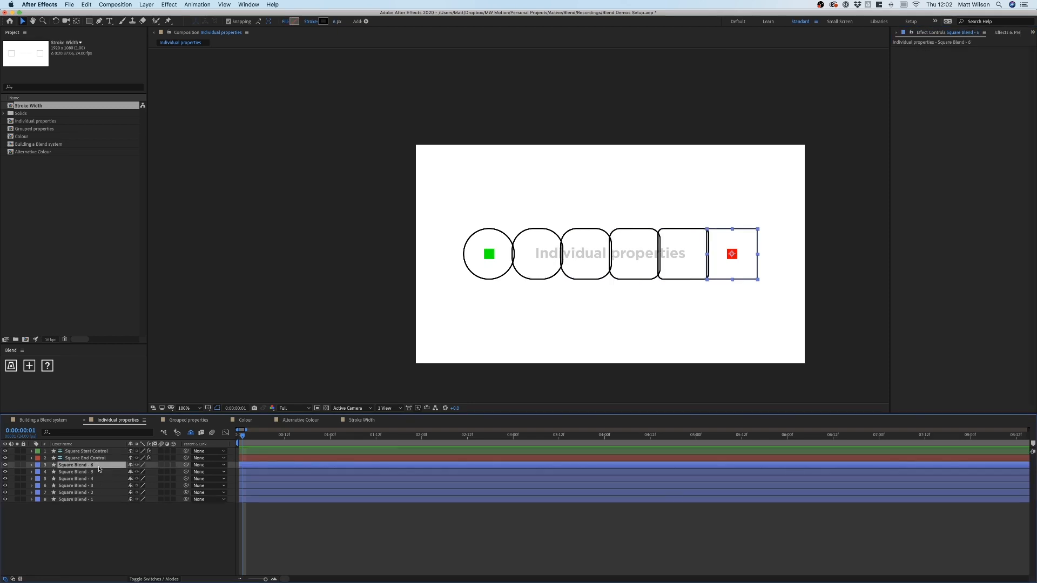
{"action": "key", "text": "super+d"}
{"action": "key", "text": "super+d"}
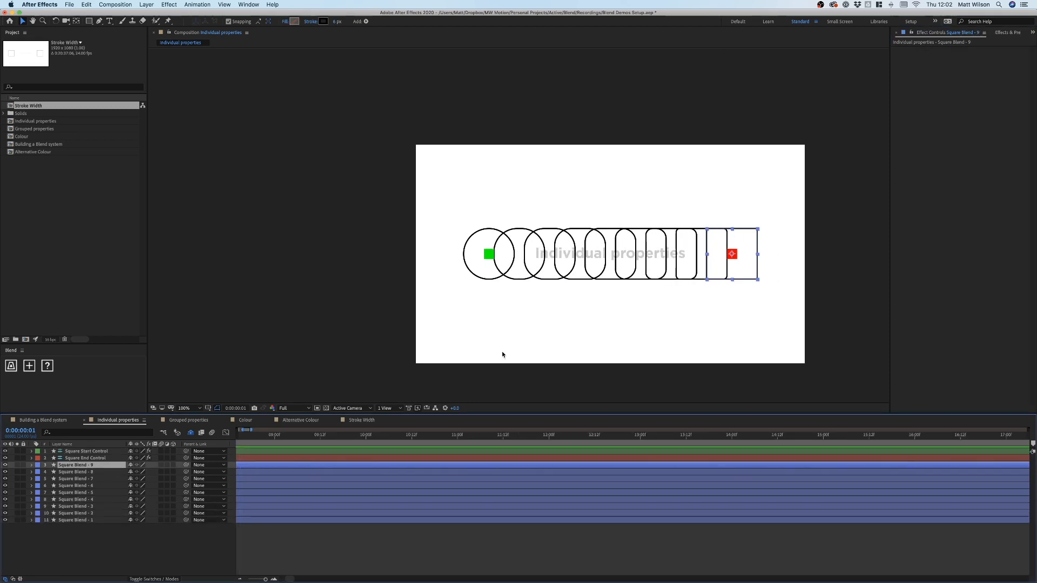
Undo the last four Square Blend layer duplications
{"action": "left_click", "coordinate": [505, 553]}
{"action": "key", "text": "super+z"}
{"action": "key", "text": "super+z"}
{"action": "key", "text": "super+z"}
{"action": "key", "text": "super+z"}
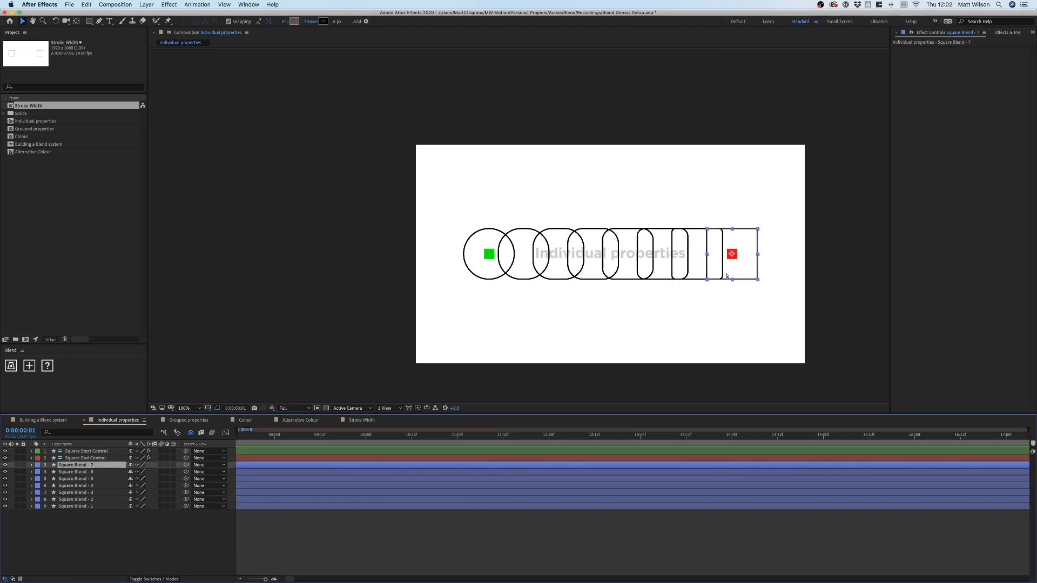
{"action": "left_click", "coordinate": [129, 536]}
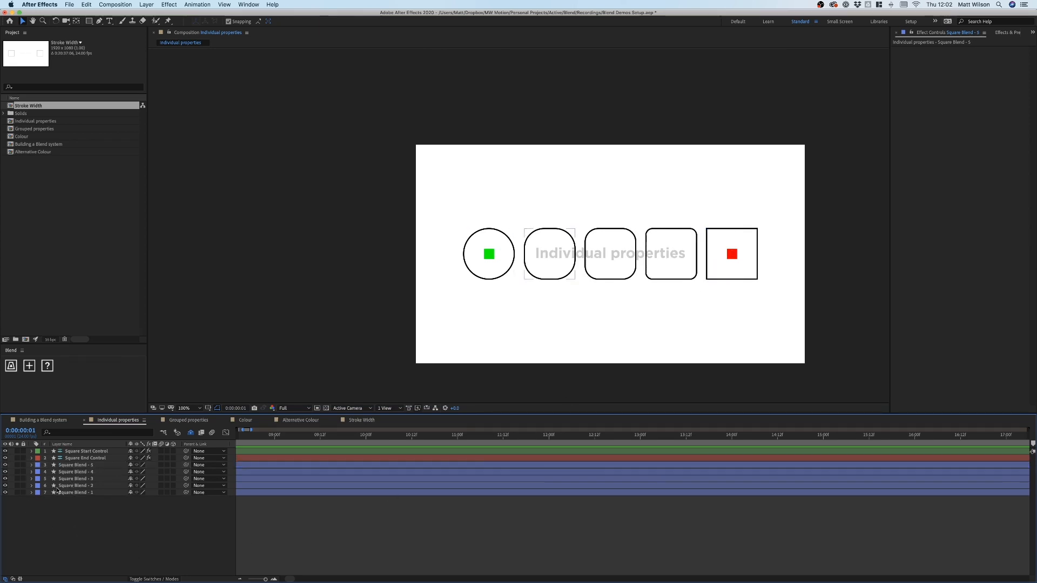
Add Trim Paths to the Square Blend - 1 layer and keyframe its Start and End at the first frame
{"action": "left_click", "coordinate": [32, 492]}
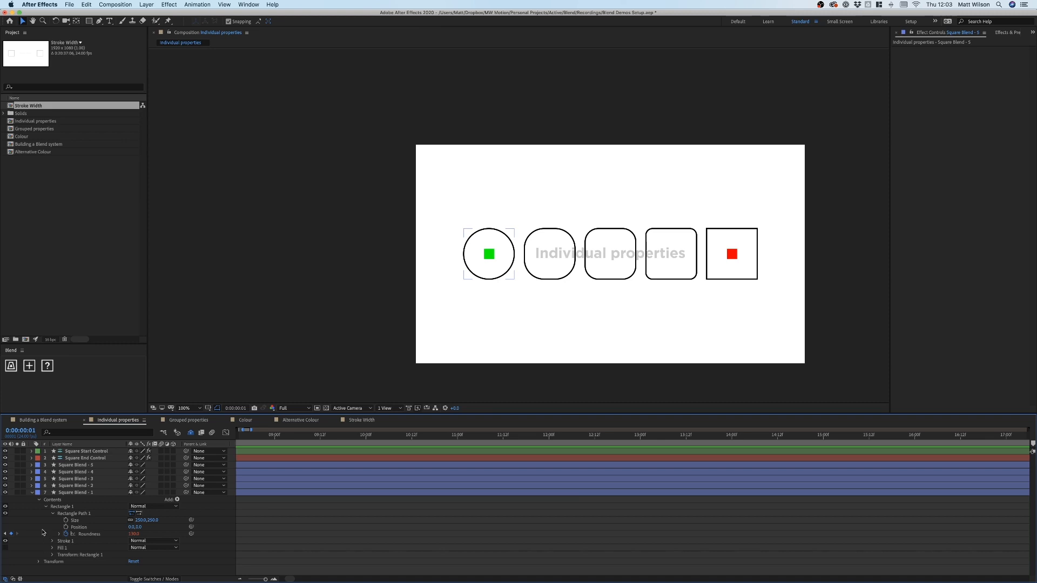
{"action": "key", "text": "Home"}
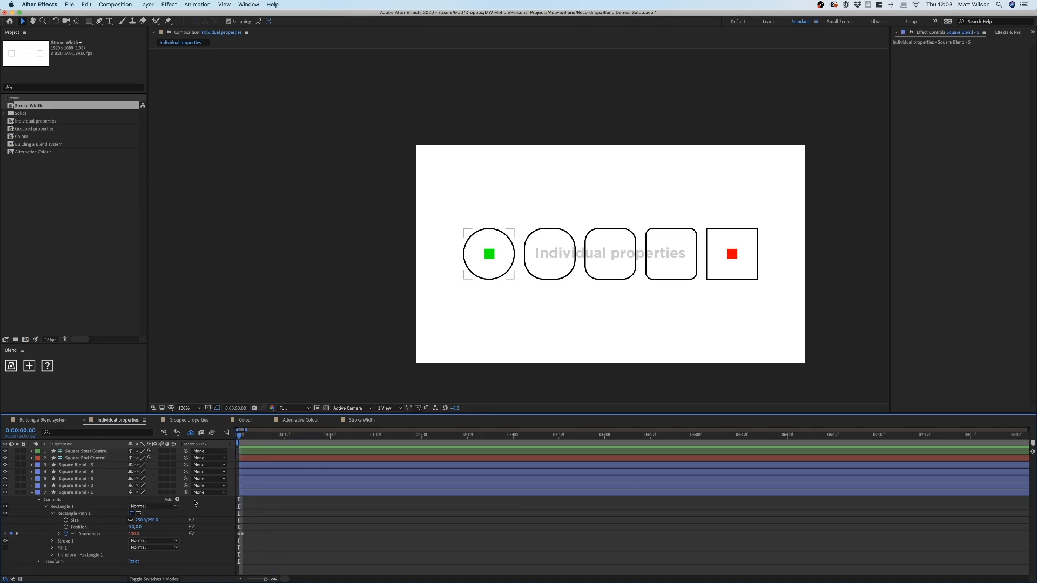
{"action": "left_click", "coordinate": [177, 499]}
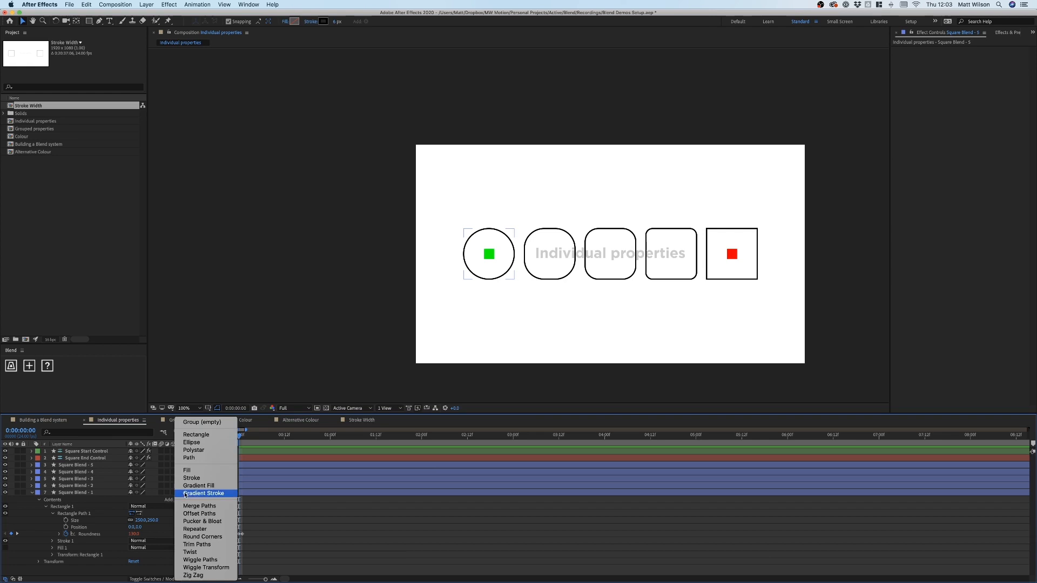
{"action": "left_click", "coordinate": [202, 544]}
{"action": "left_click", "coordinate": [46, 562]}
{"action": "scroll", "coordinate": [145, 550], "scroll_direction": "down", "scroll_amount": 3}
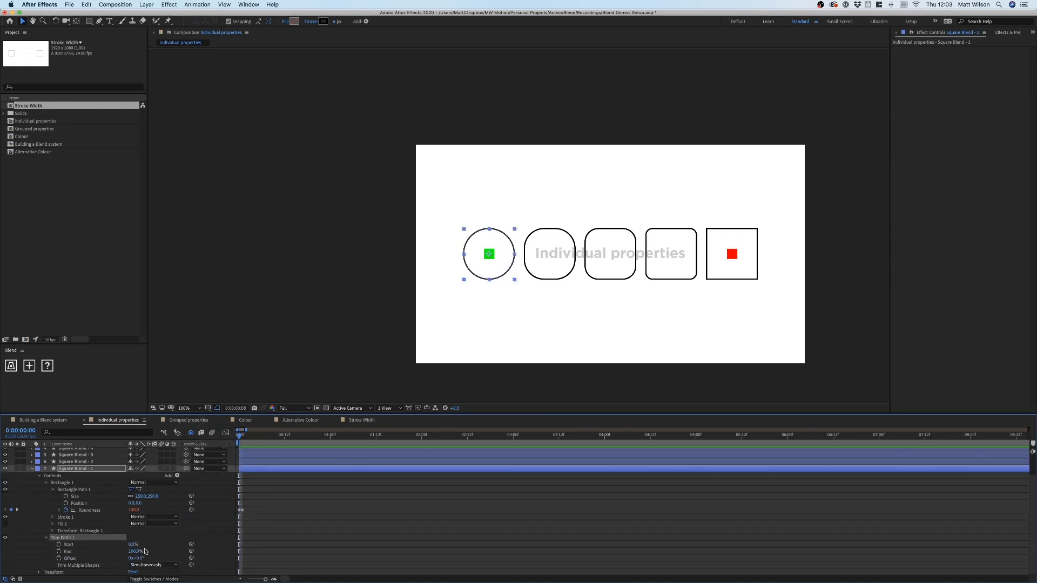
{"action": "left_click", "coordinate": [59, 545]}
{"action": "left_click", "coordinate": [58, 551]}
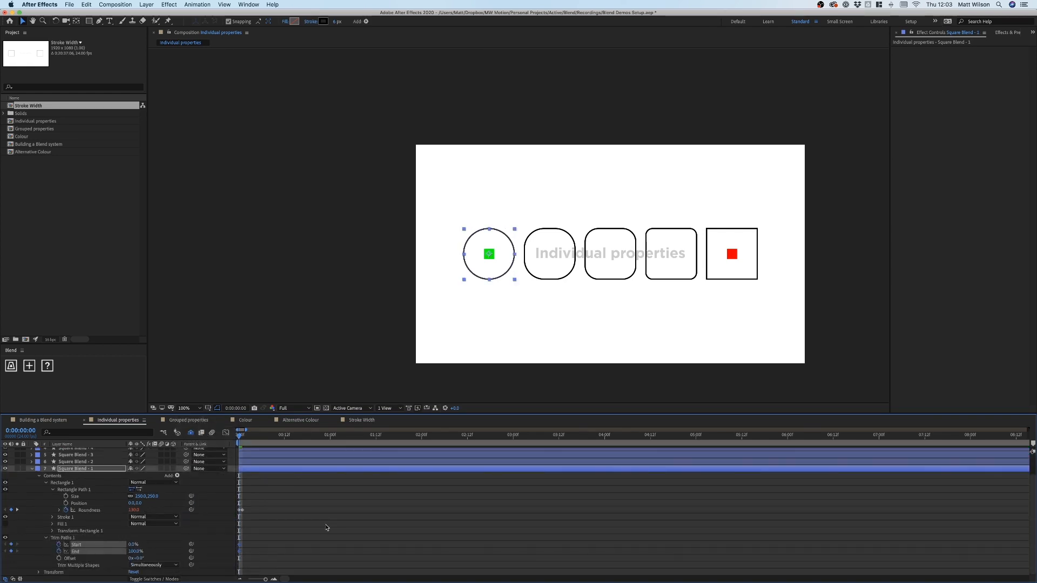
One frame in, at 0:00:00:01, keyframe the Trim Paths Start and End of Square Blend - 1 at 50%
{"action": "key", "text": "equal"}
{"action": "key", "text": "equal"}
{"action": "left_click", "coordinate": [255, 437]}
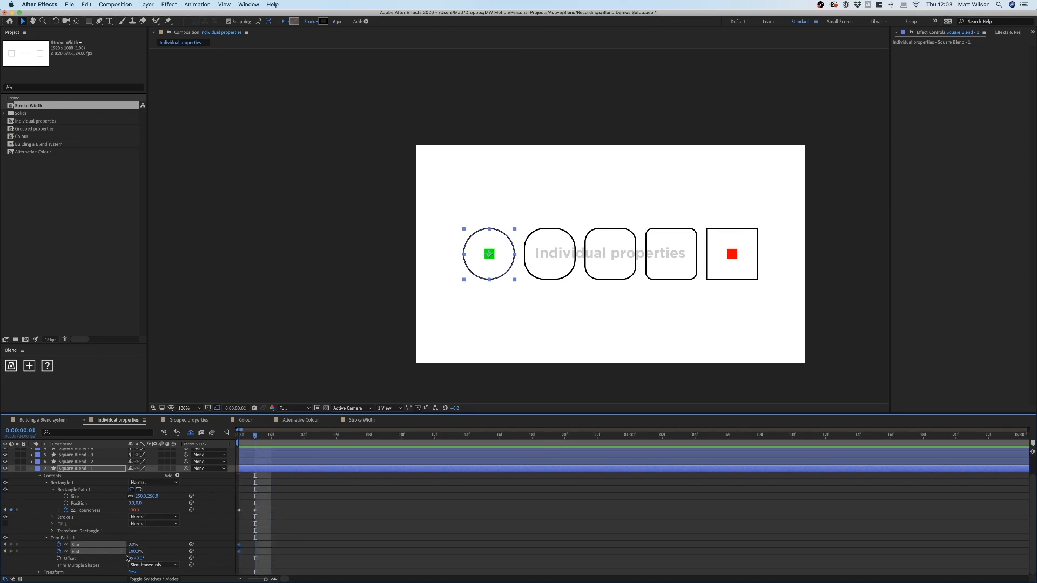
{"action": "left_click", "coordinate": [132, 545]}
{"action": "type", "text": "50"}
{"action": "key", "text": "Tab"}
{"action": "type", "text": "50"}
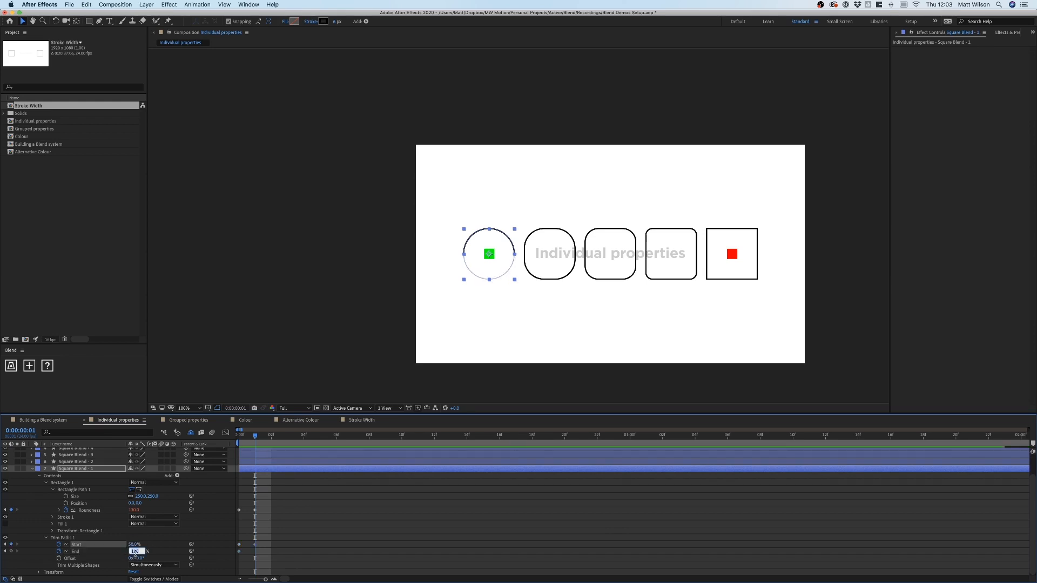
{"action": "key", "text": "Return"}
Add the keyframed Trim Paths Start and End of Square Blend - 1 to the blend and check their sliders on Square End Control
{"action": "left_click_drag", "start_coordinate": [274, 535], "coordinate": [237, 562]}
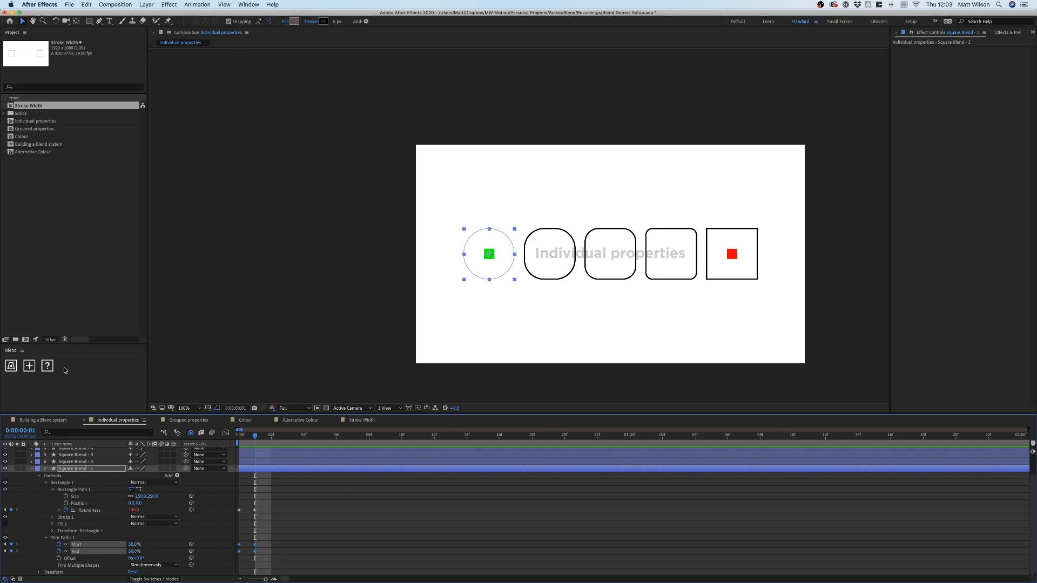
{"action": "left_click", "coordinate": [29, 366]}
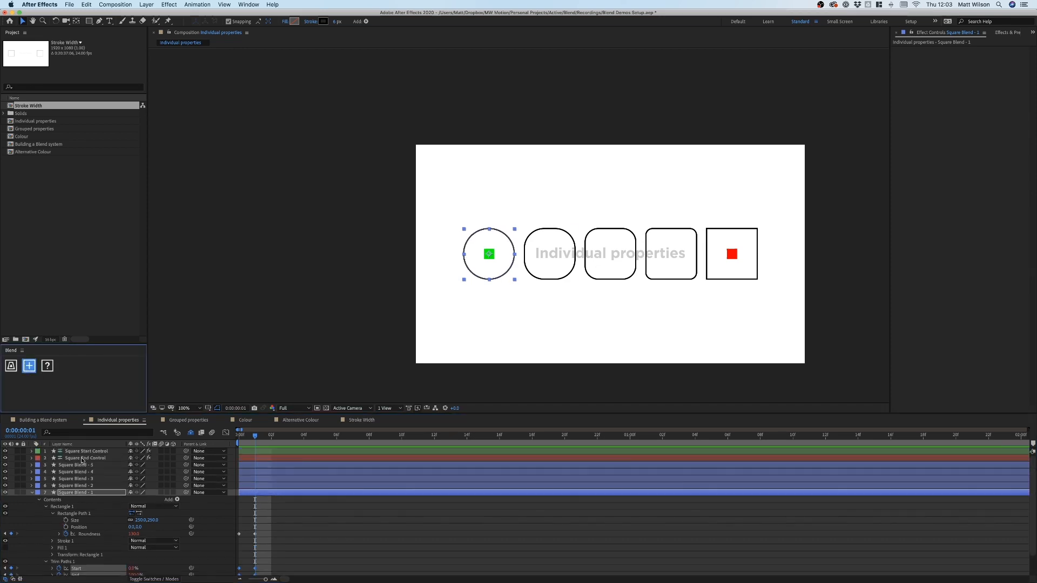
{"action": "left_click", "coordinate": [84, 459]}
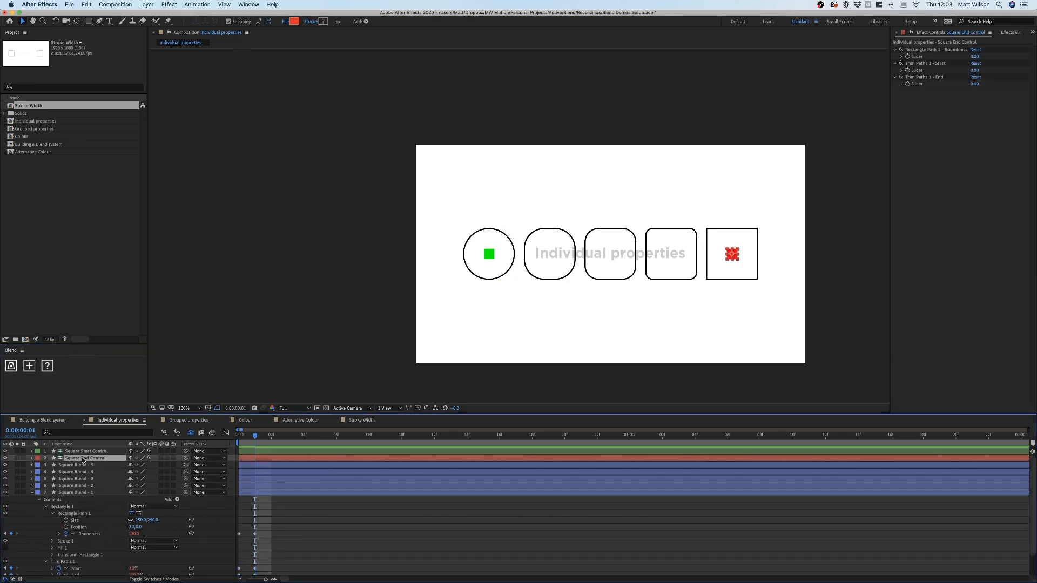
{"action": "left_click", "coordinate": [943, 64]}
{"action": "left_click", "coordinate": [943, 77]}
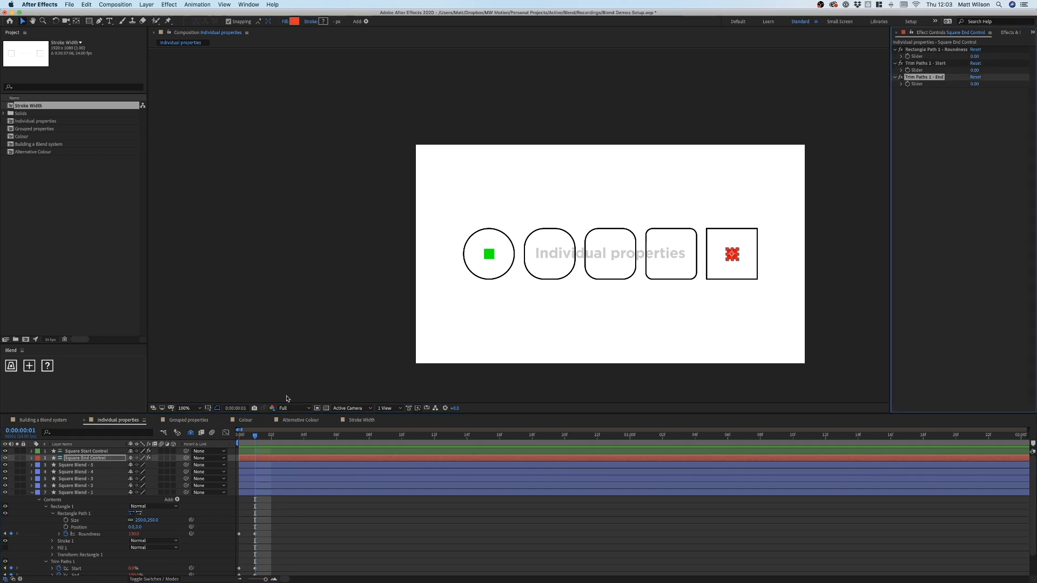
Delete the Square Blend - 2 through Square Blend - 5 layers
{"action": "left_click", "coordinate": [89, 486]}
{"action": "left_click", "coordinate": [31, 492]}
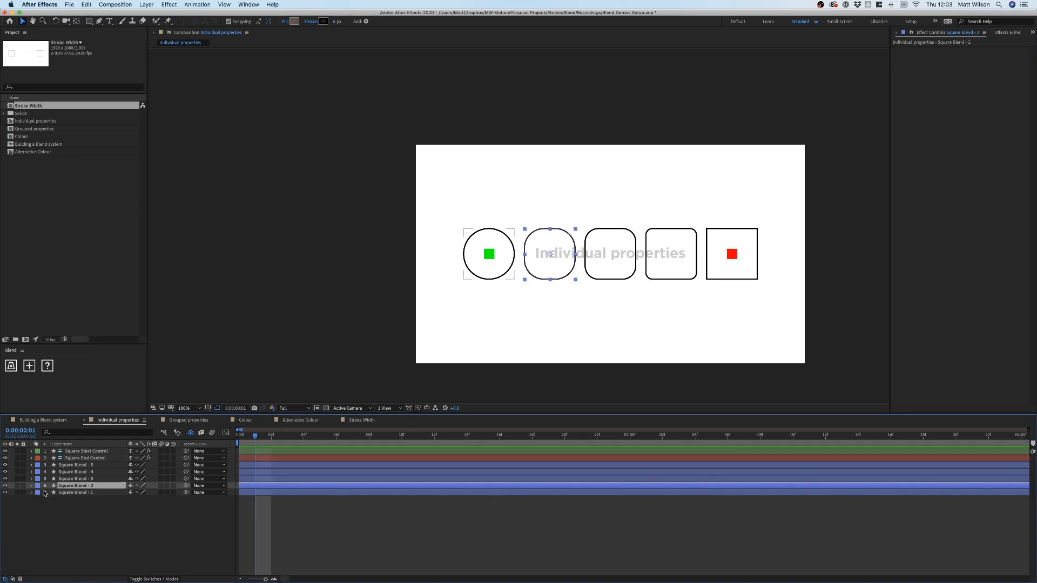
{"action": "left_click", "coordinate": [91, 465], "text": "shift"}
{"action": "key", "text": "Delete"}
Duplicate the remaining Square Blend - 1 layer four times so the copies include the trim blend
{"action": "left_click", "coordinate": [91, 465]}
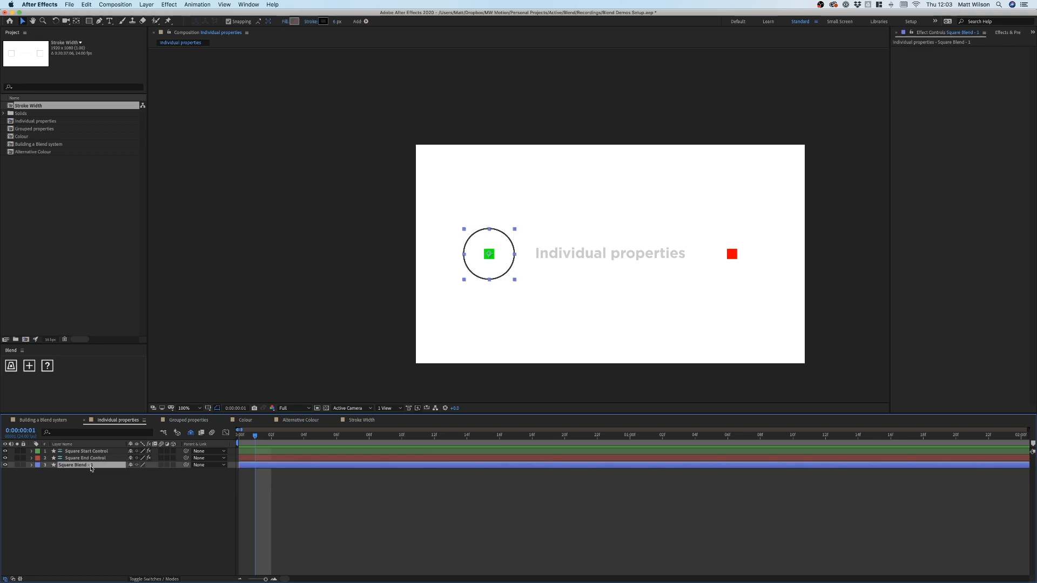
{"action": "key", "text": "super+d"}
{"action": "key", "text": "super+d"}
{"action": "key", "text": "super+d"}
{"action": "key", "text": "super+d"}
{"action": "left_click", "coordinate": [124, 535]}
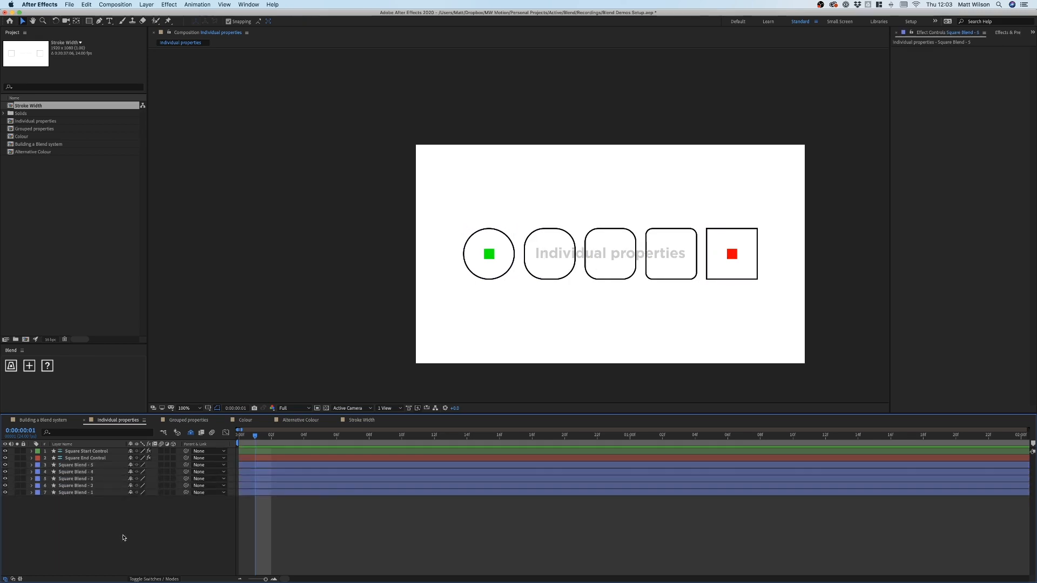
Set both the Trim Paths 1 - Start and Trim Paths 1 - End sliders on the Square End Control to 100
{"action": "left_click", "coordinate": [95, 459]}
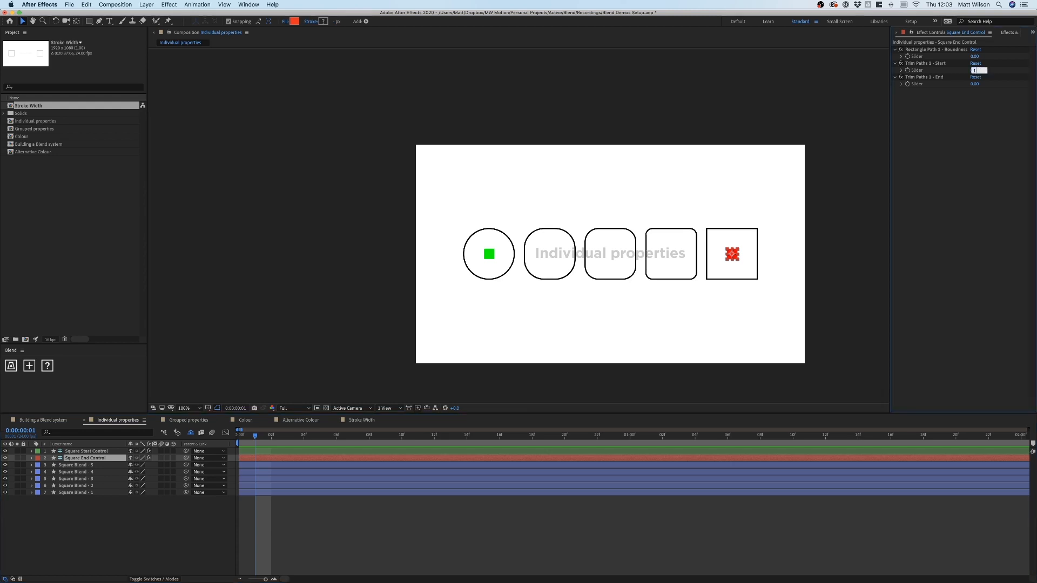
{"action": "left_click_drag", "start_coordinate": [976, 70], "coordinate": [988, 71]}
{"action": "left_click", "coordinate": [976, 85]}
{"action": "type", "text": "1"}
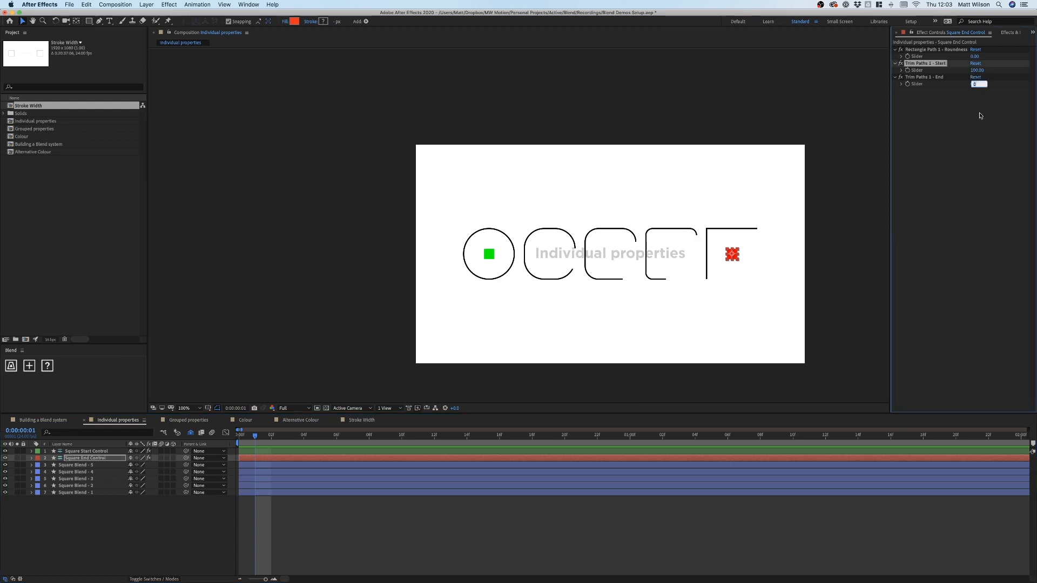
{"action": "type", "text": "00"}
{"action": "key", "text": "Return"}
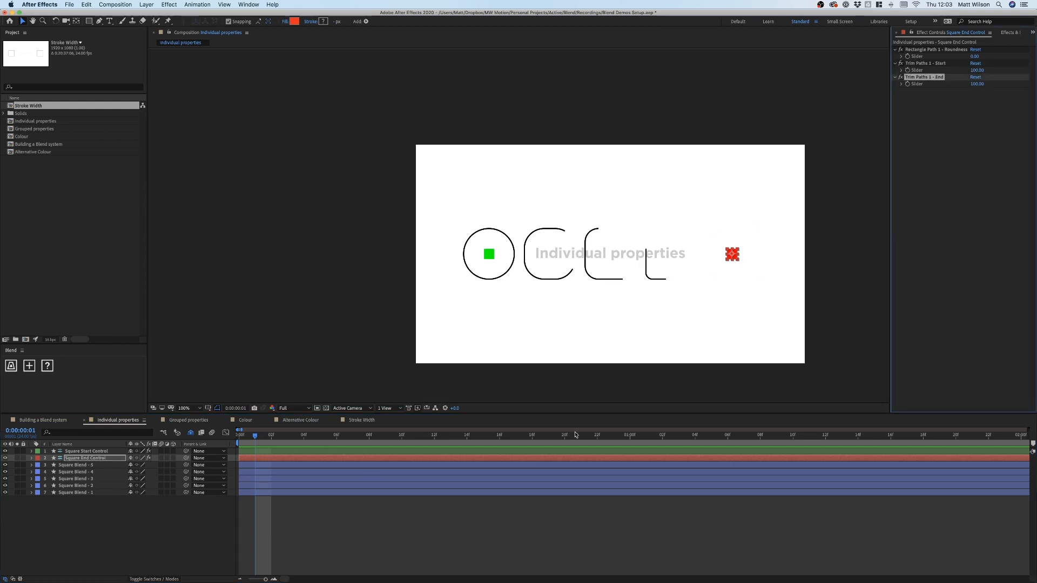
{"action": "left_click", "coordinate": [498, 547]}
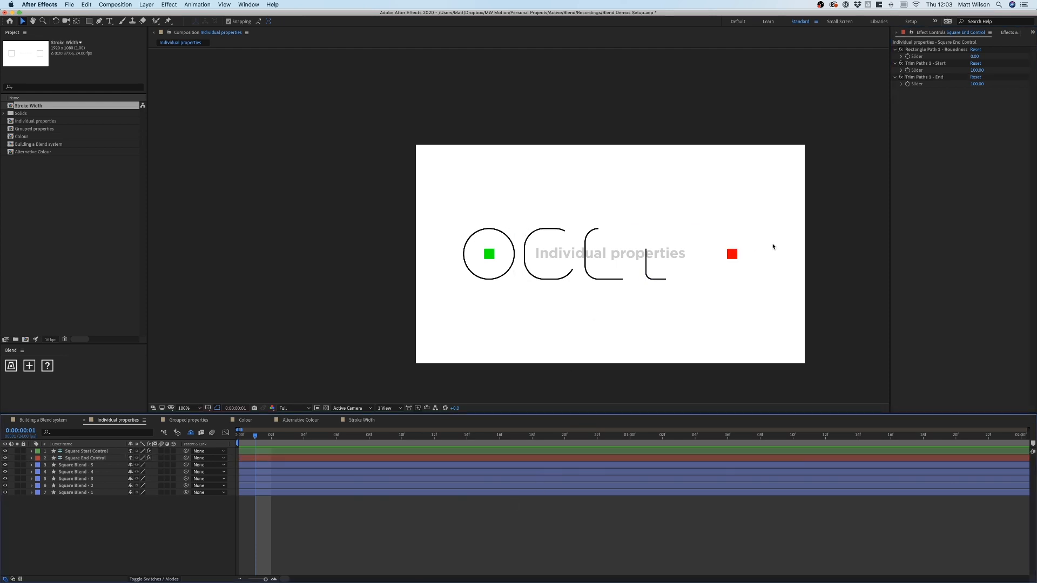
Set the Trim Paths 1 - End slider to 0 on the Square End Control and to 100 on the Square Start Control
{"action": "left_click", "coordinate": [976, 85]}
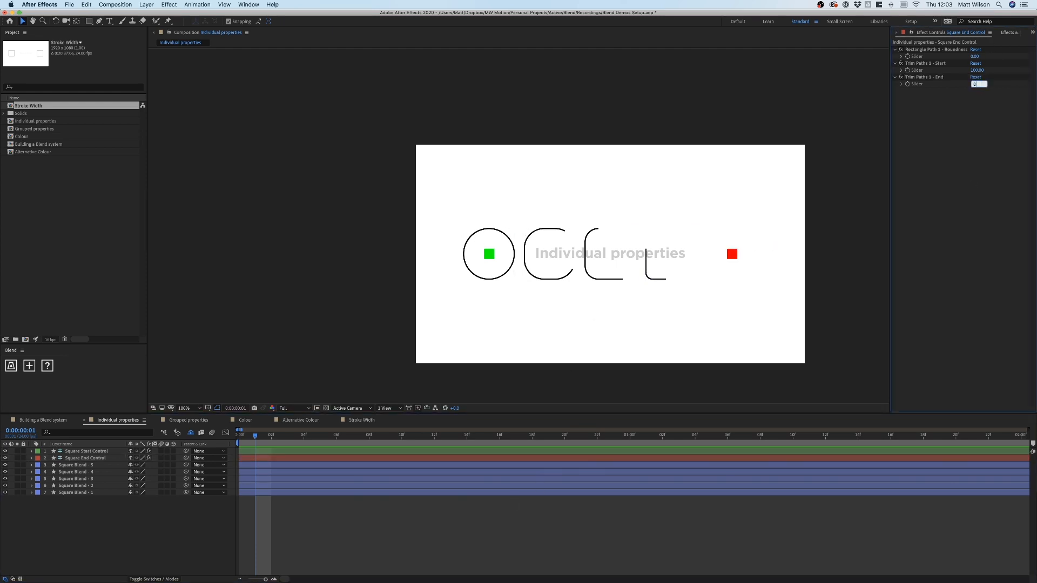
{"action": "key", "text": "Return"}
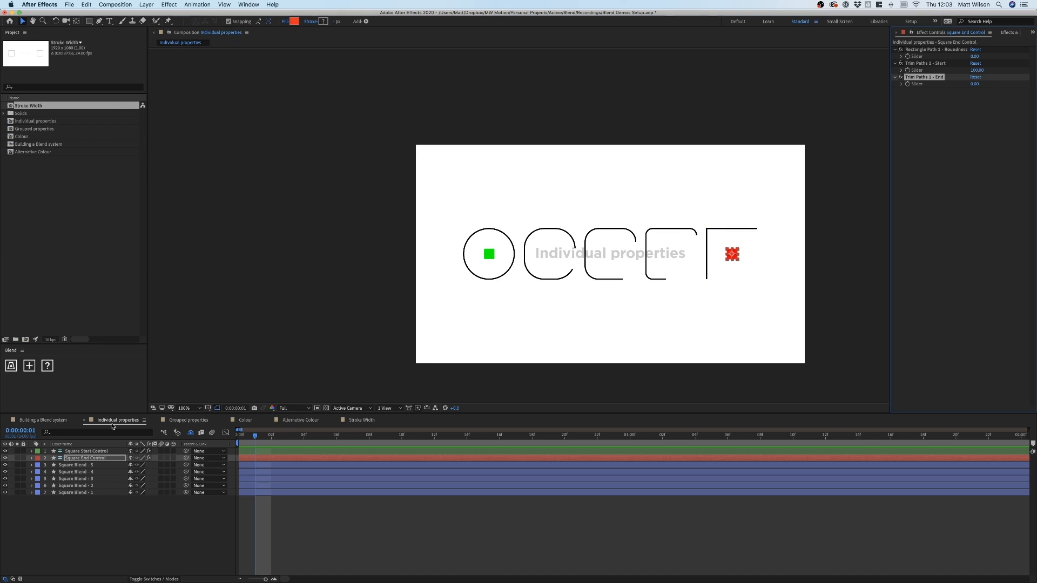
{"action": "left_click", "coordinate": [88, 451]}
{"action": "left_click", "coordinate": [974, 118]}
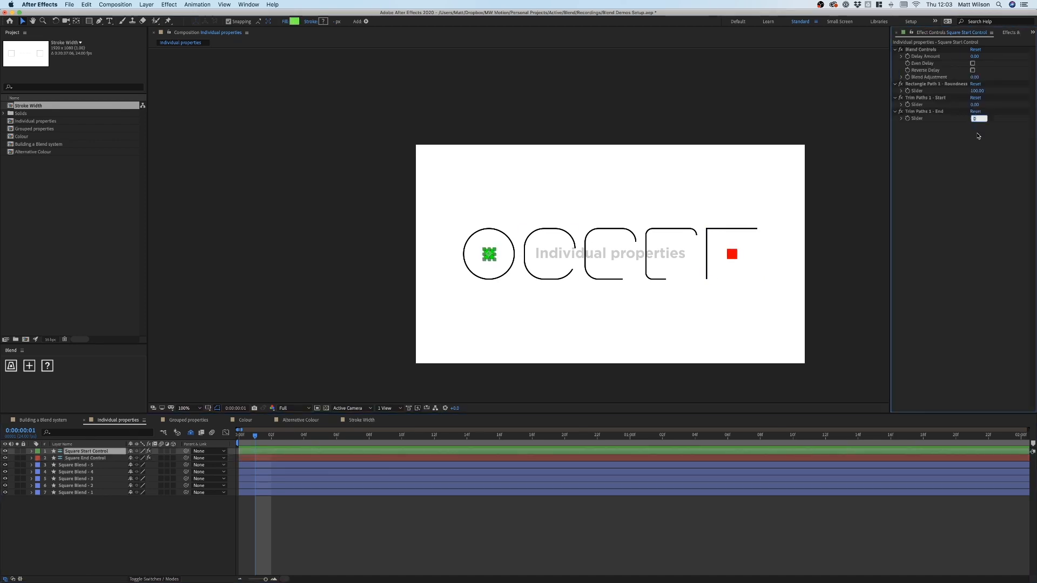
{"action": "type", "text": "100"}
{"action": "key", "text": "Return"}
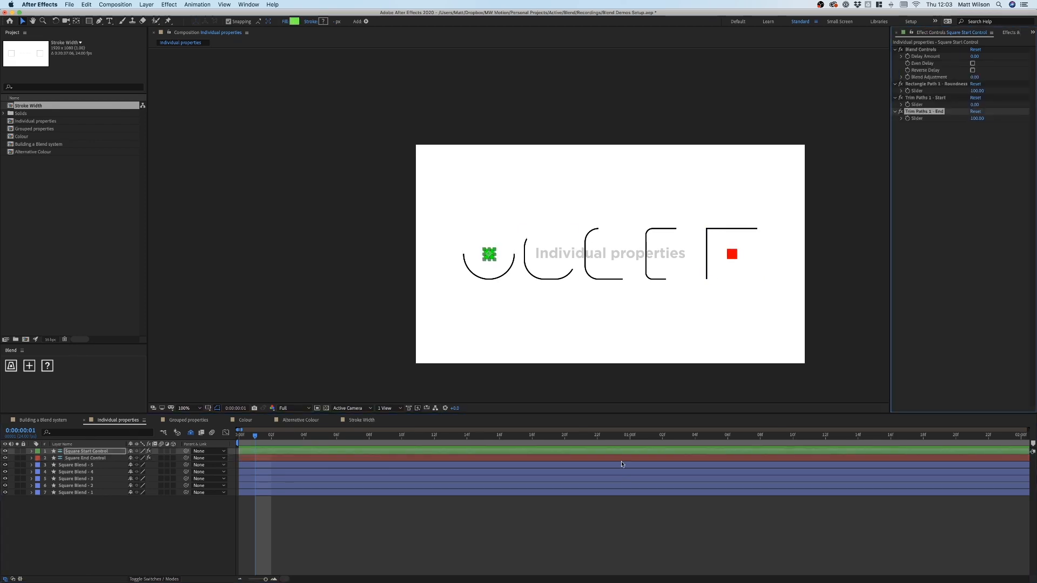
{"action": "left_click", "coordinate": [485, 571]}
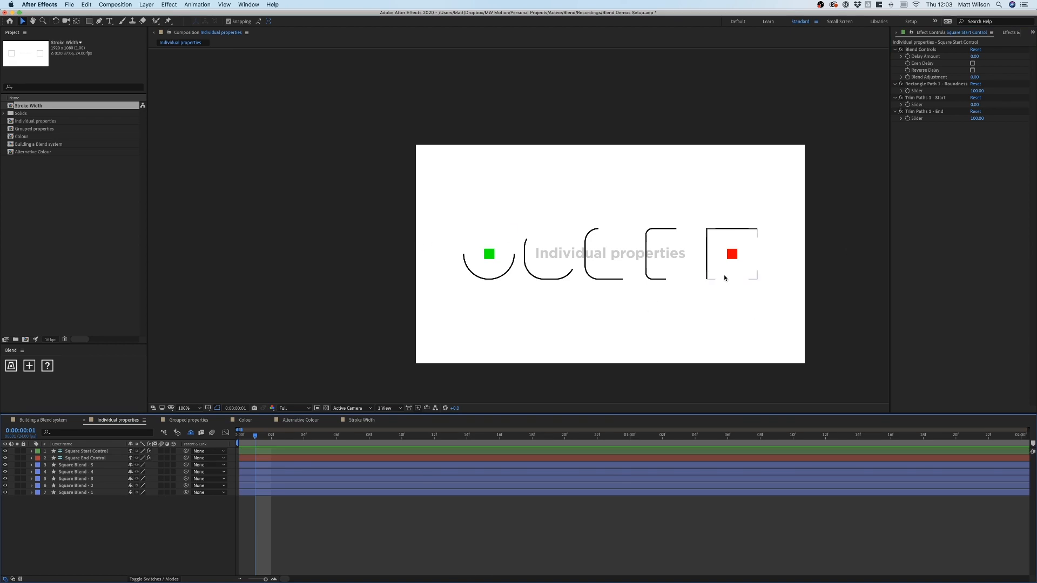
Try moving the Square End Control up toward the composition's upper edge, and undo the move
{"action": "left_click_drag", "start_coordinate": [732, 253], "coordinate": [747, 190]}
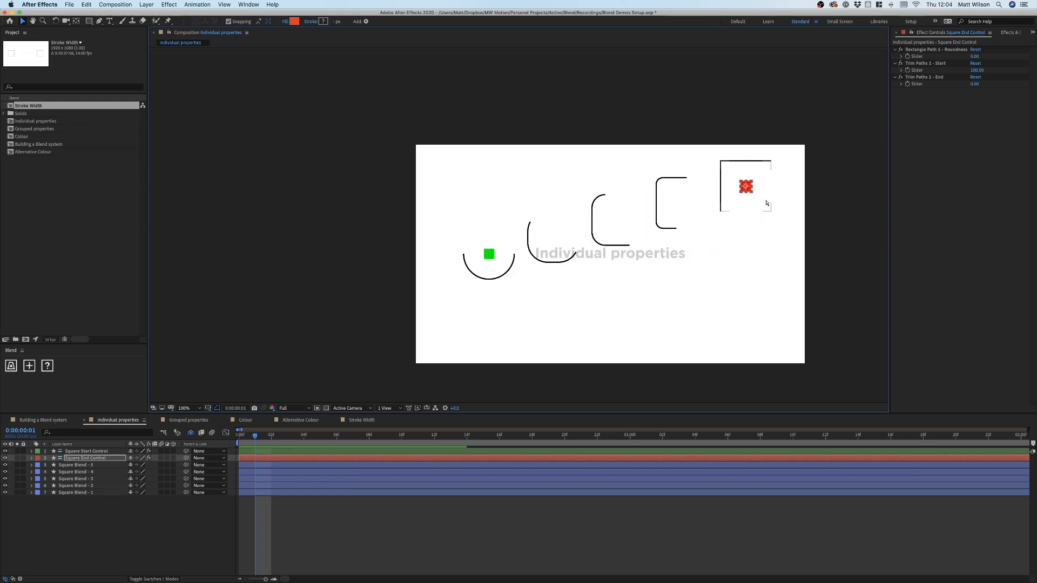
{"action": "key", "text": "super+z"}
{"action": "left_click", "coordinate": [367, 537]}
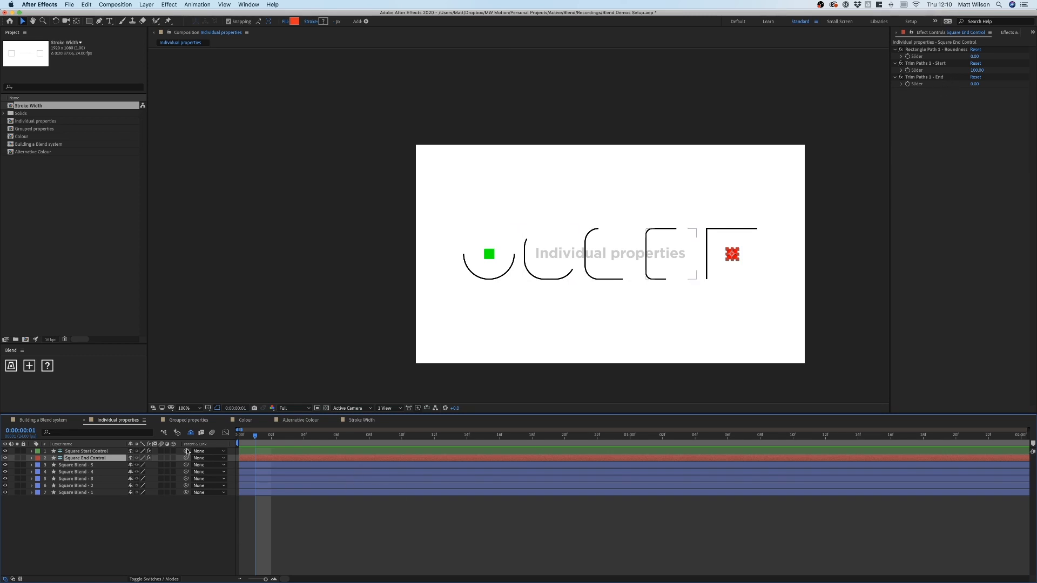
Switch to the Grouped properties composition and highlight the Trim Paths Start and End keyframes of Square Blend - 1
{"action": "left_click", "coordinate": [189, 419]}
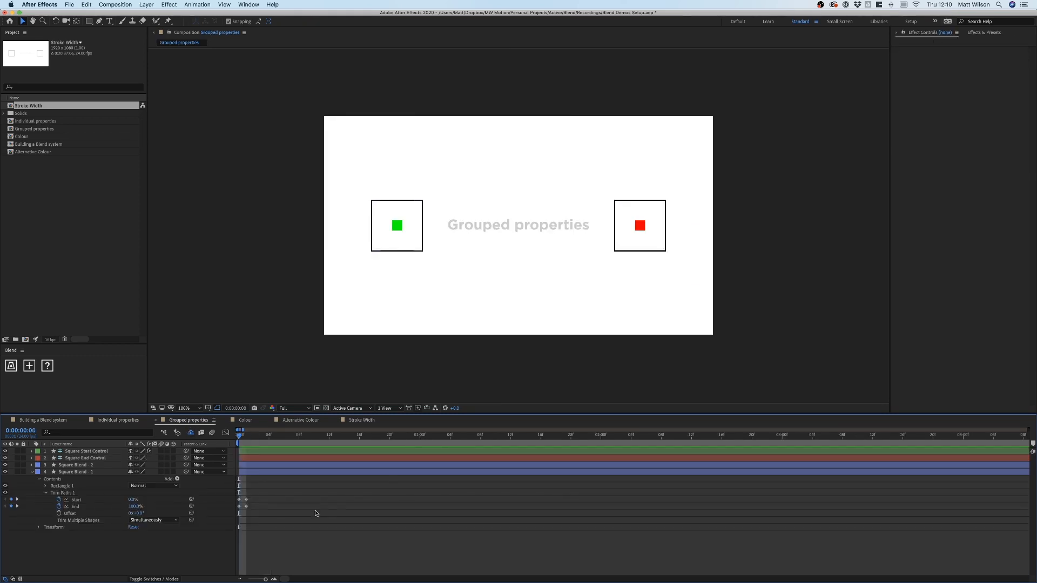
{"action": "left_click", "coordinate": [229, 472]}
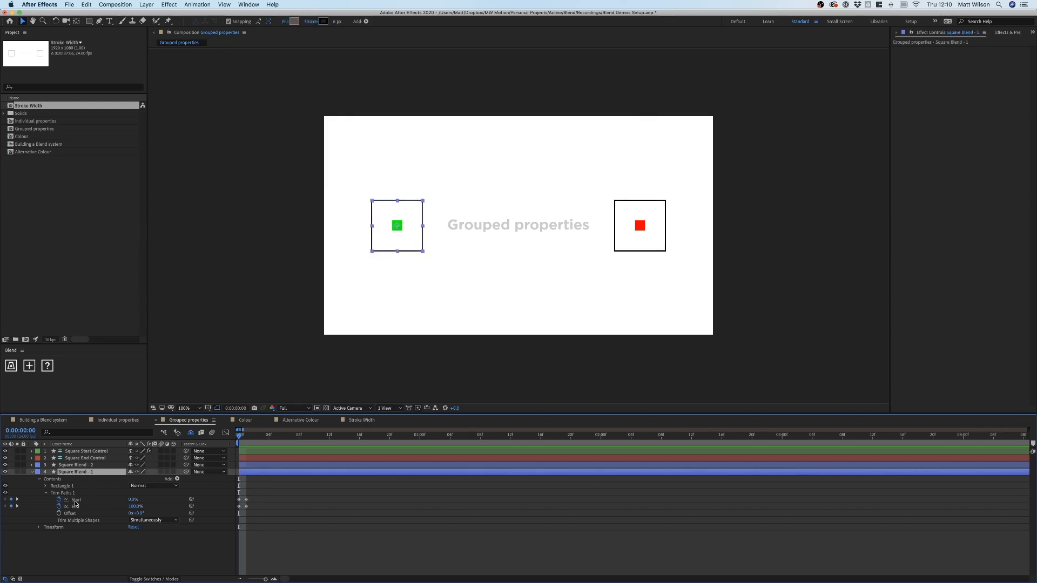
{"action": "left_click_drag", "start_coordinate": [259, 501], "coordinate": [236, 518]}
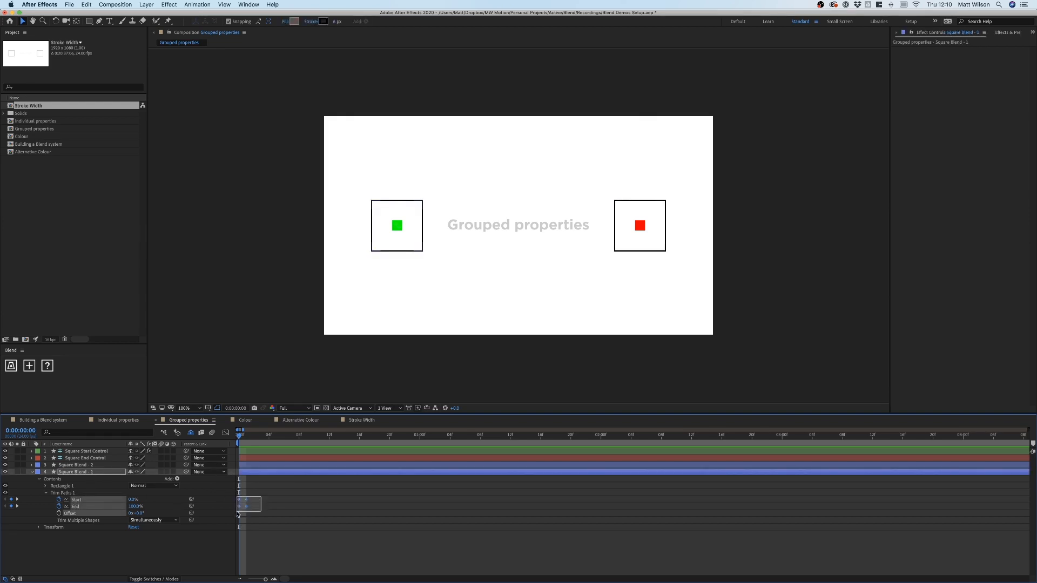
{"action": "left_click", "coordinate": [254, 540]}
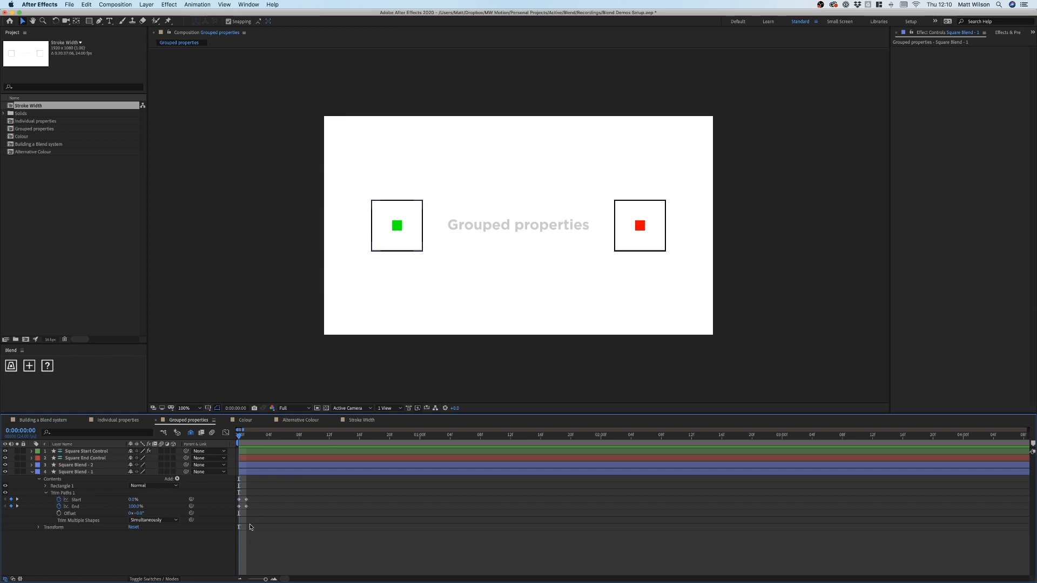
Add the Trim Paths Start and End of Square Blend - 1 to the blend as a property group named Trim Paths
{"action": "left_click", "coordinate": [85, 500]}
{"action": "left_click", "coordinate": [85, 507], "text": "shift"}
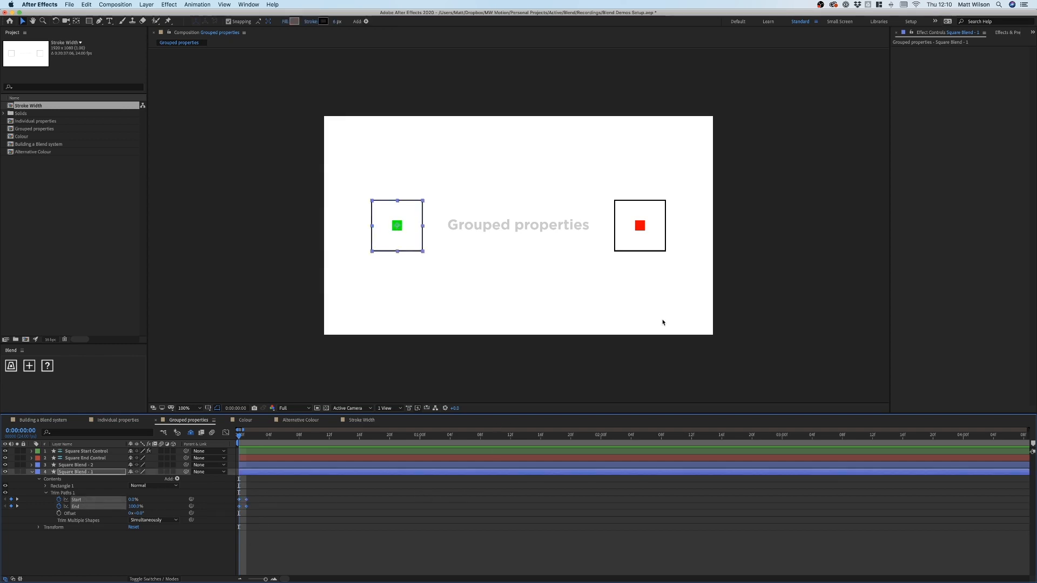
{"action": "left_click", "coordinate": [29, 366]}
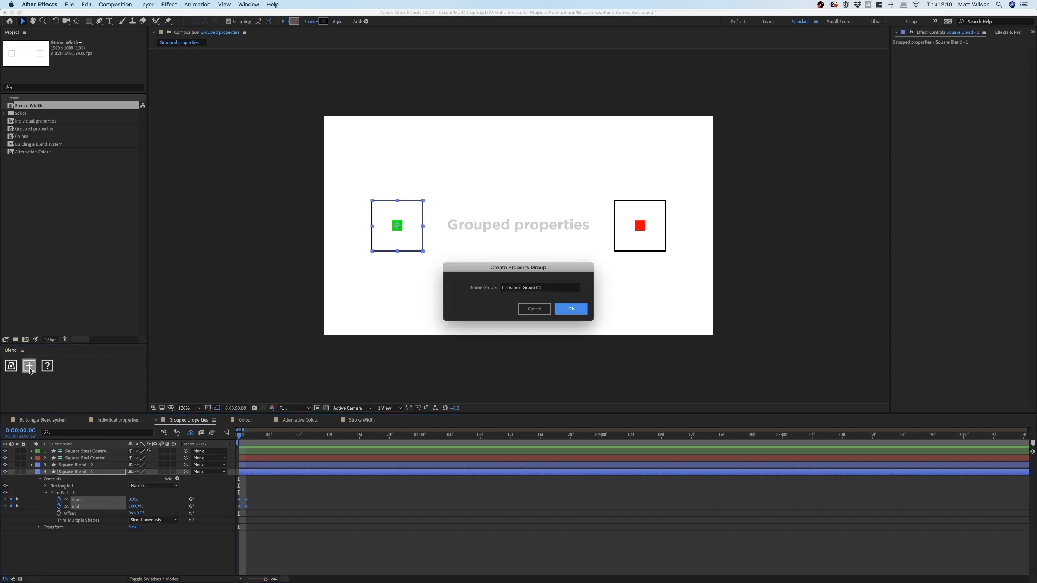
{"action": "left_click", "coordinate": [554, 285]}
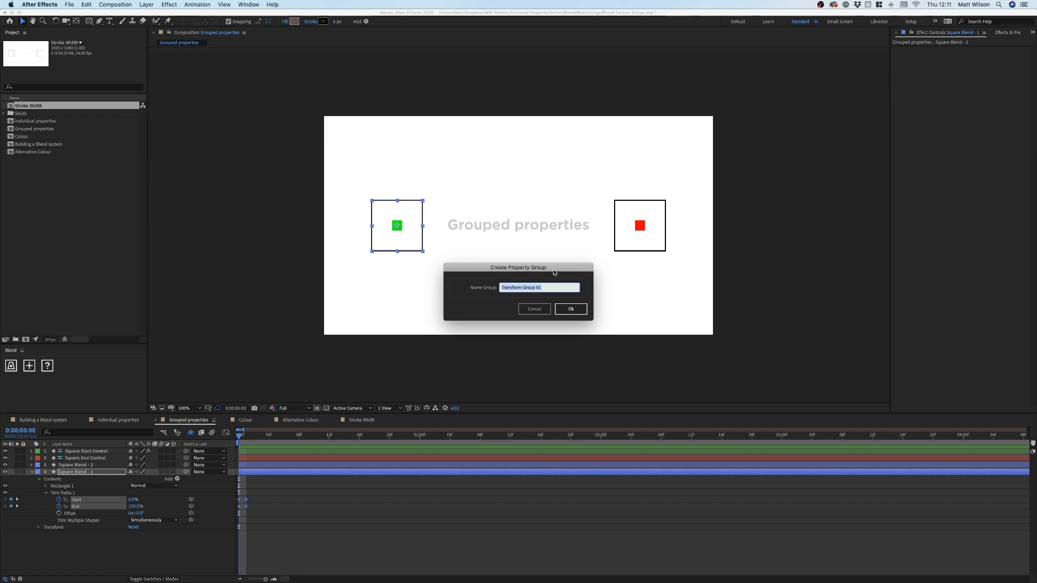
{"action": "left_click", "coordinate": [484, 280]}
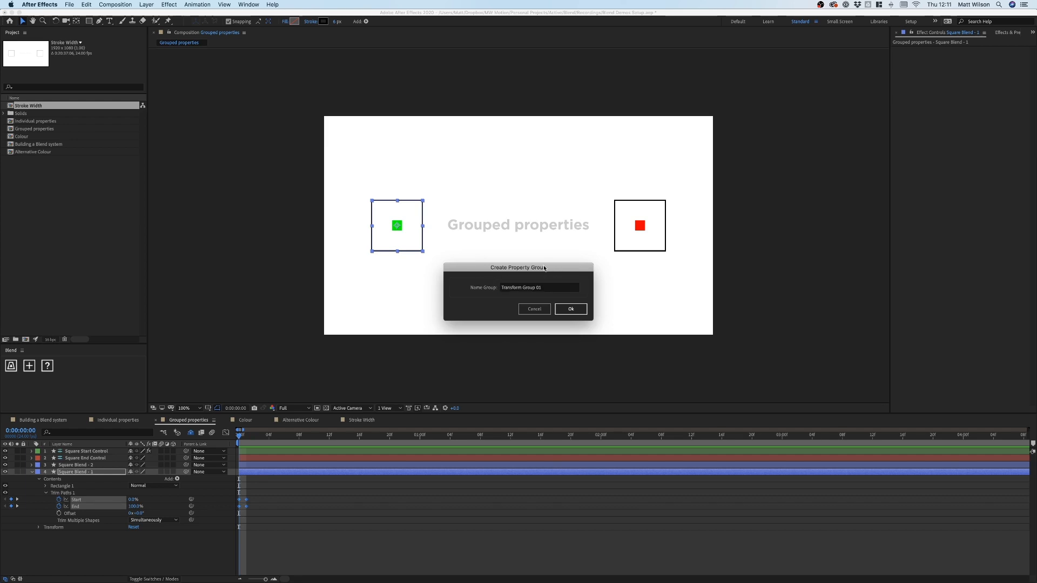
{"action": "left_click", "coordinate": [555, 289]}
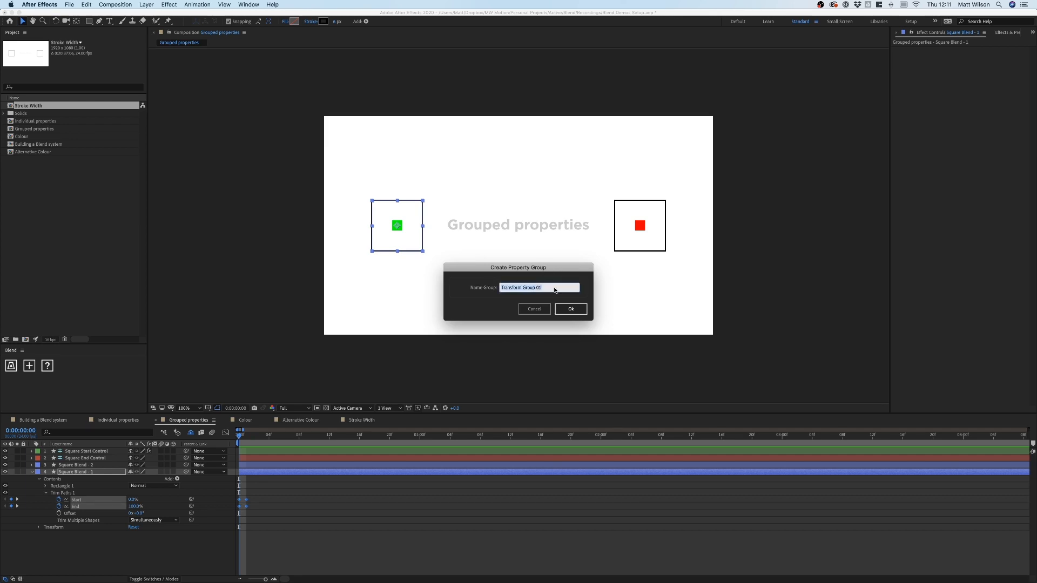
{"action": "type", "text": "Trim Paths"}
{"action": "left_click", "coordinate": [572, 311]}
{"action": "left_click", "coordinate": [116, 550]}
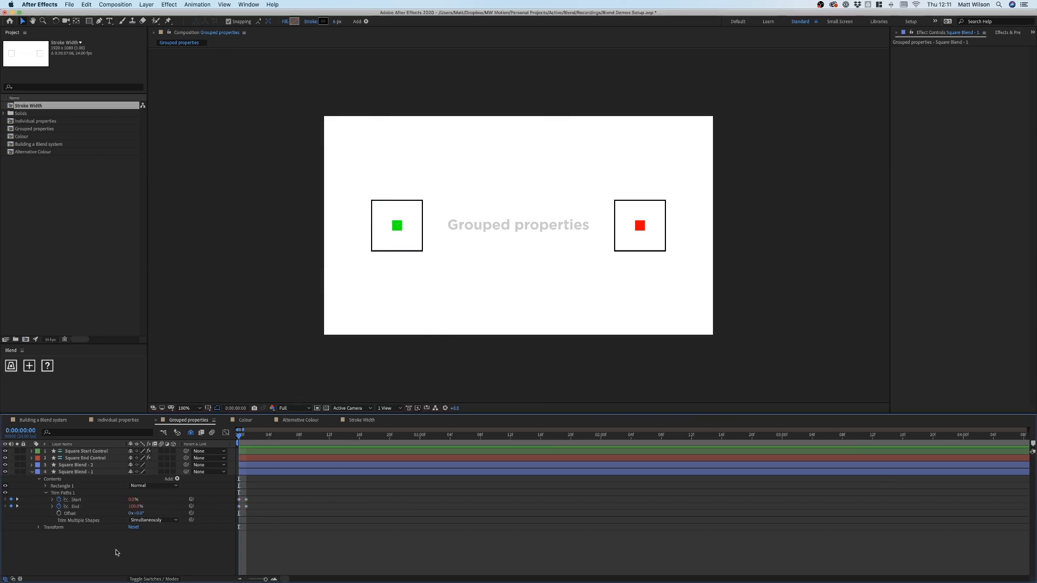
Delete Square Blend - 2 and duplicate Square Blend - 1 until there are five evenly spaced squares
{"action": "left_click", "coordinate": [92, 465]}
{"action": "key", "text": "Delete"}
{"action": "left_click", "coordinate": [91, 466]}
{"action": "key", "text": "super+d"}
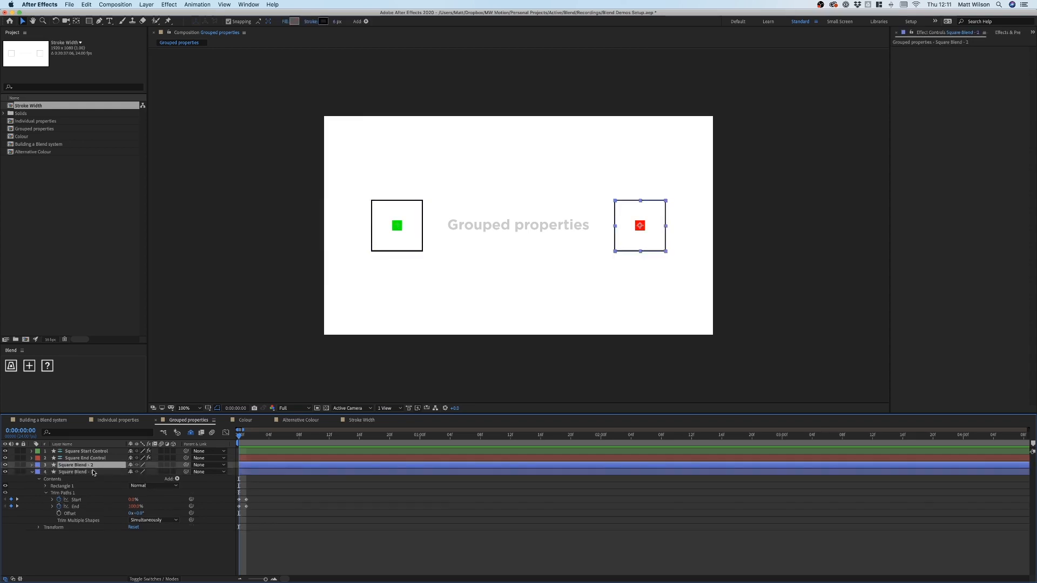
{"action": "key", "text": "super+d"}
{"action": "key", "text": "super+d"}
{"action": "key", "text": "super+d"}
{"action": "key", "text": "F2"}
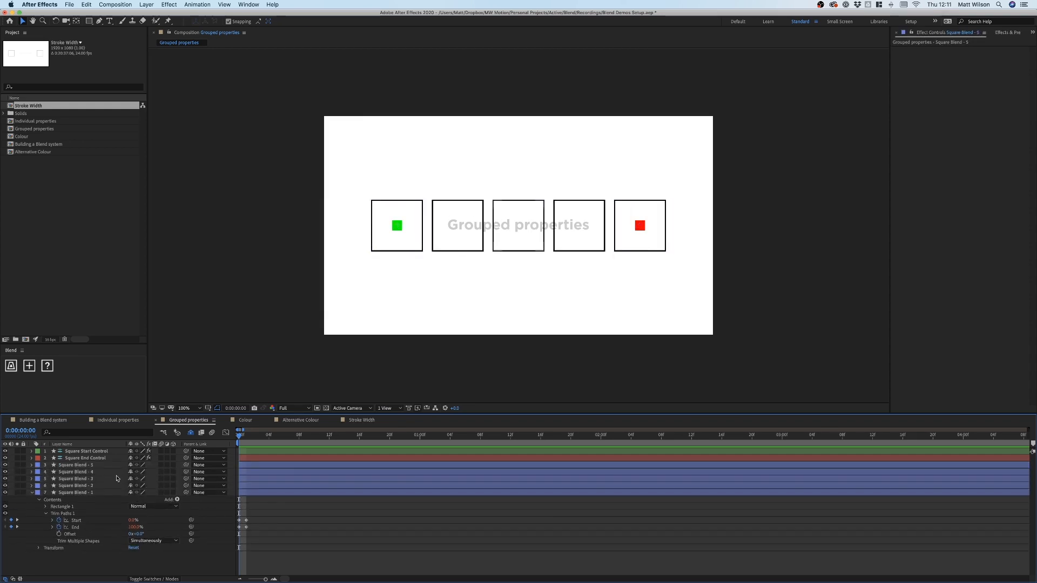
Set the Trim Paths slider of the Square Start Control to 100
{"action": "left_click", "coordinate": [86, 451]}
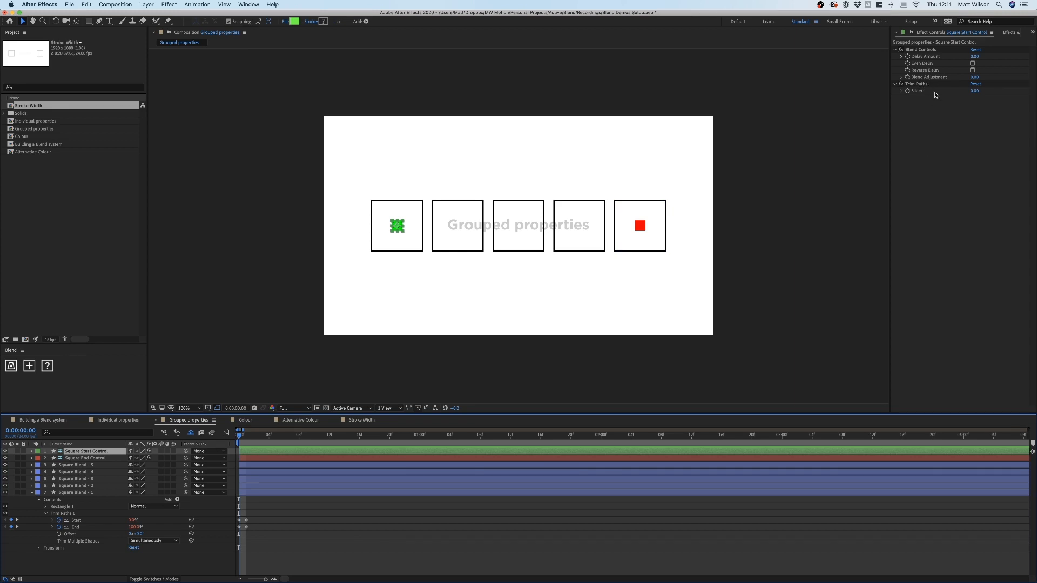
{"action": "left_click", "coordinate": [974, 91]}
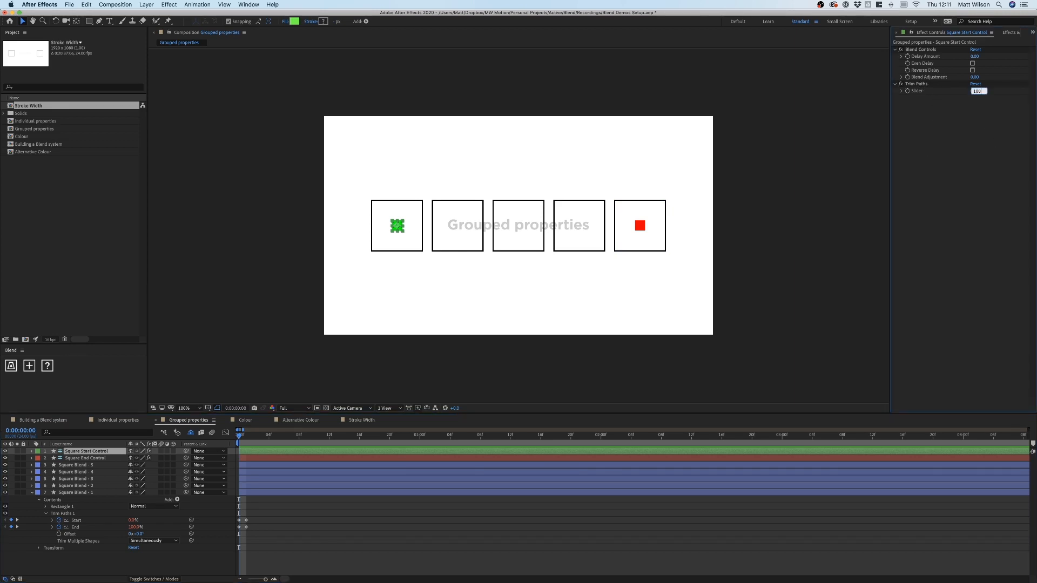
{"action": "key", "text": "Return"}
{"action": "left_click", "coordinate": [982, 165]}
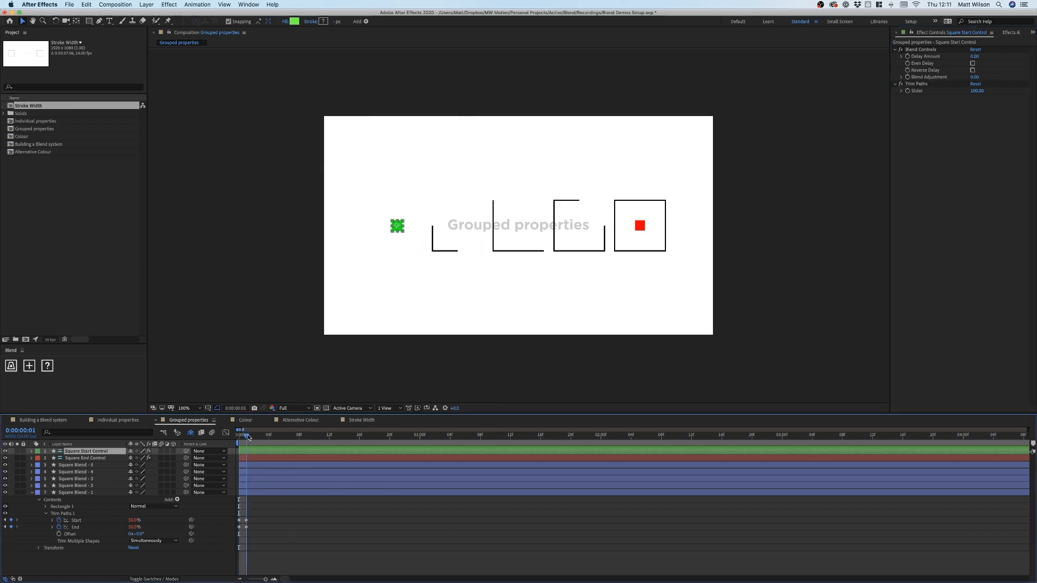
Set the Trim Paths slider of the Square End Control to 50 and deselect everything
{"action": "left_click", "coordinate": [92, 457]}
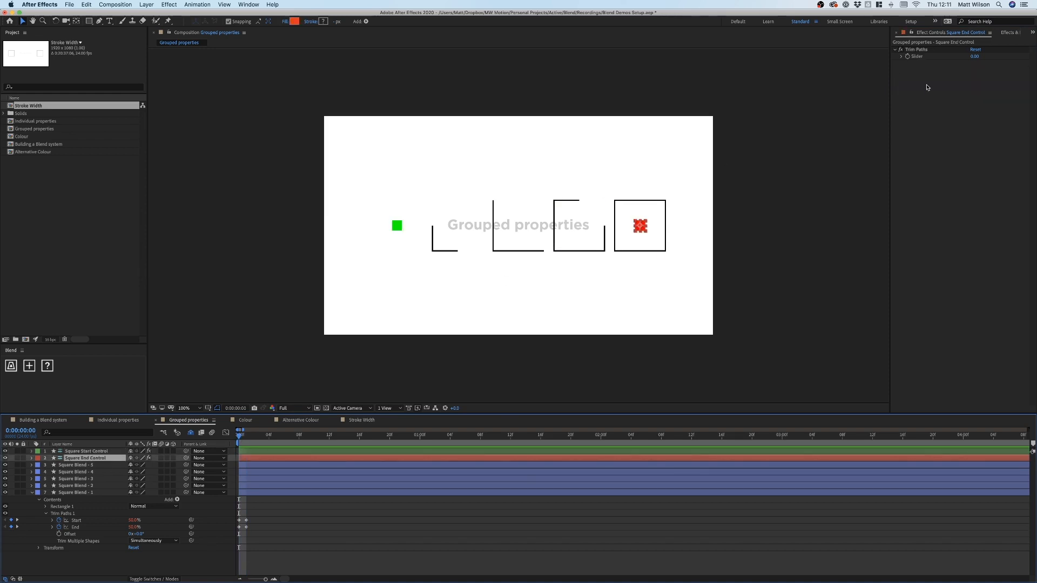
{"action": "left_click", "coordinate": [974, 57]}
{"action": "key", "text": "Return"}
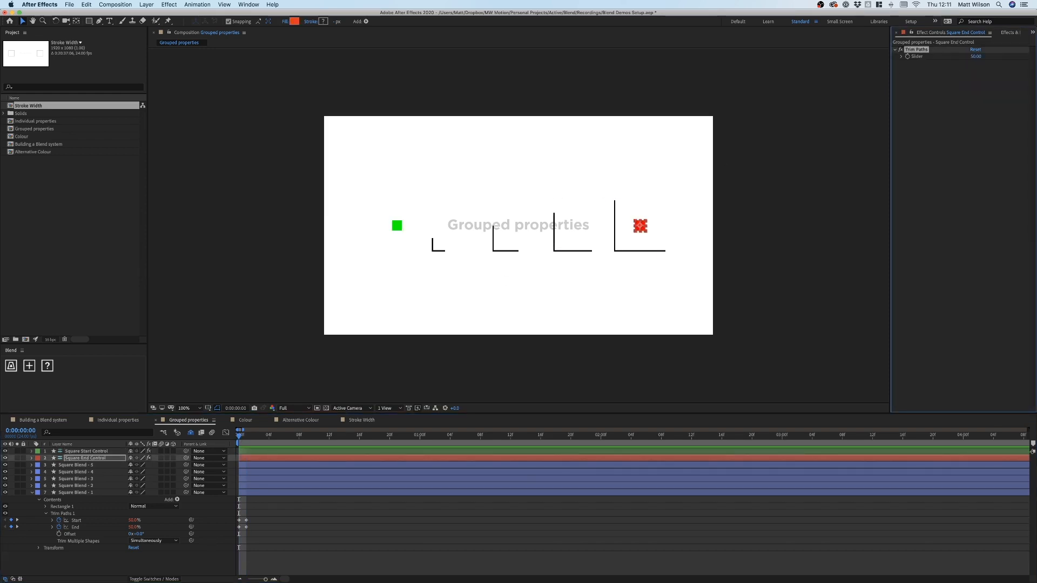
{"action": "left_click", "coordinate": [693, 343]}
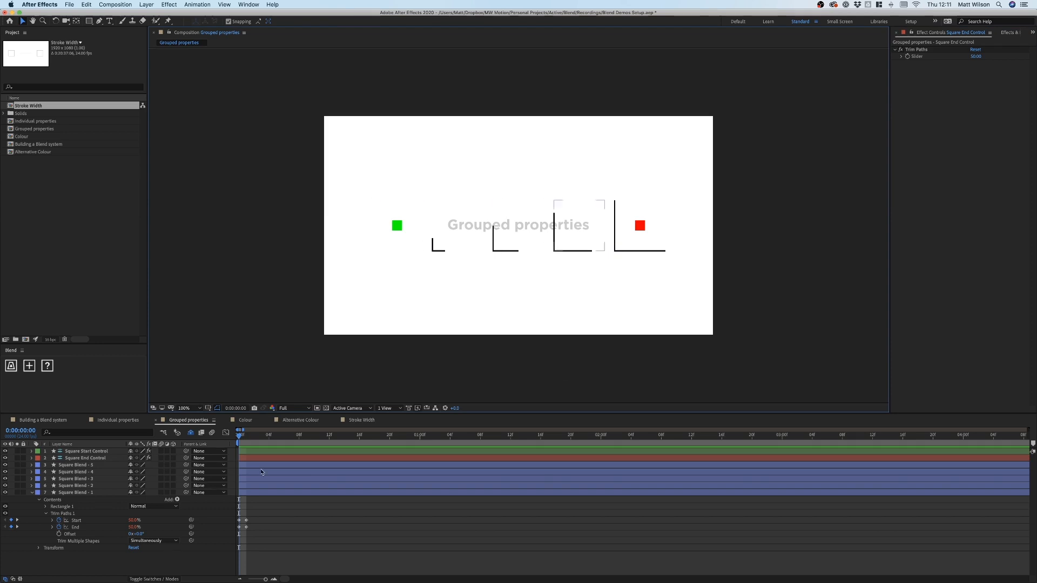
{"action": "left_click", "coordinate": [310, 514]}
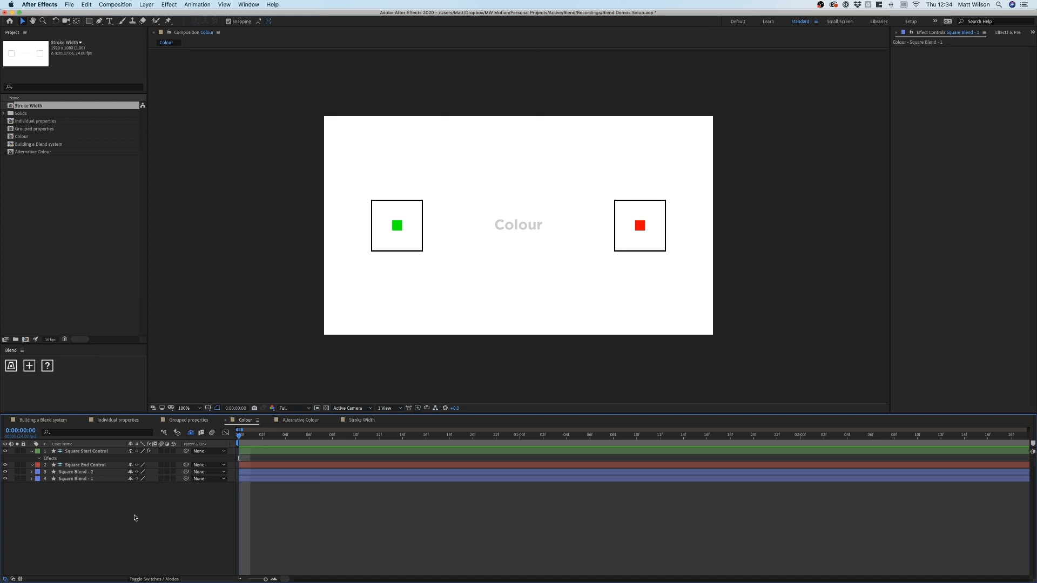
In the Colour composition, keyframe the Stroke 1 Color of Square Blend - 1 at the first frame and set it to red
{"action": "left_click", "coordinate": [74, 479]}
{"action": "left_click", "coordinate": [32, 479]}
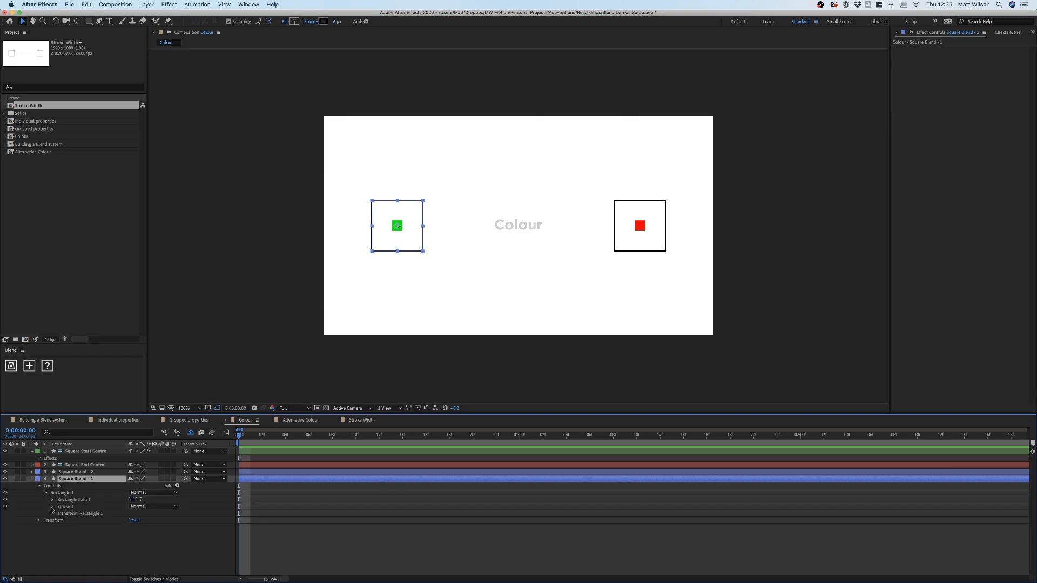
{"action": "left_click", "coordinate": [52, 507]}
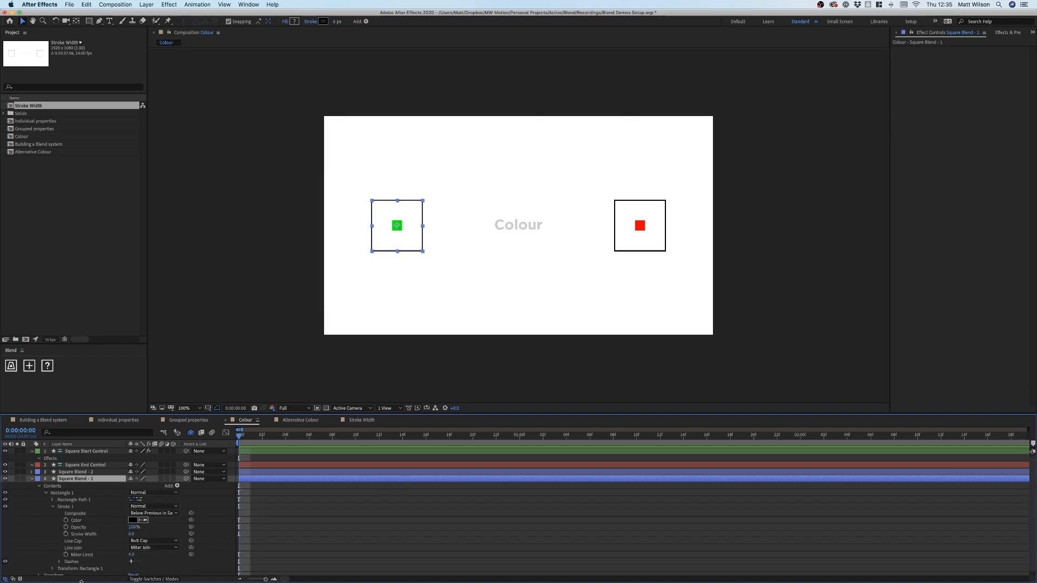
{"action": "left_click", "coordinate": [76, 521]}
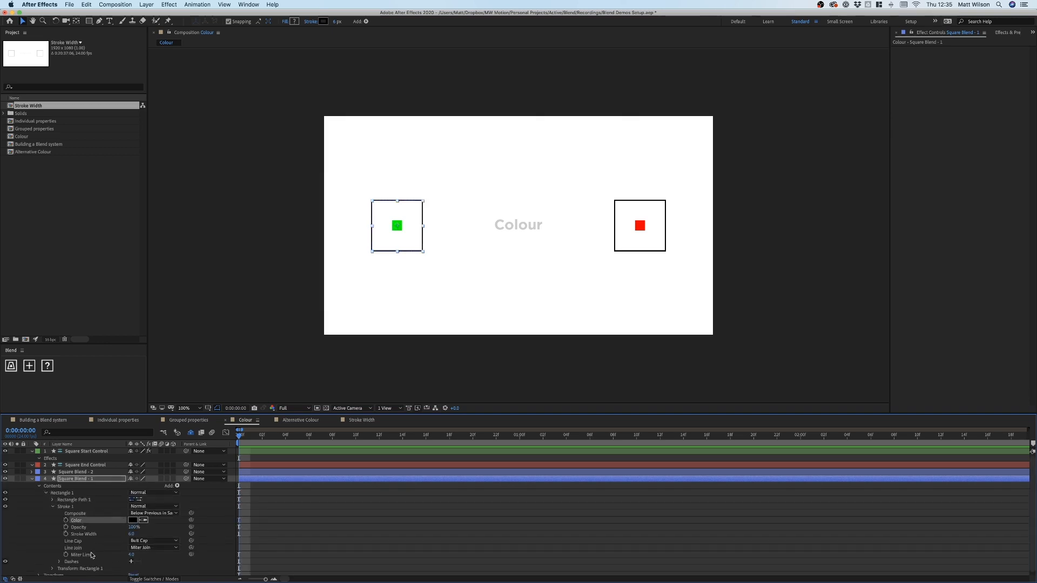
{"action": "left_click", "coordinate": [66, 520]}
{"action": "left_click", "coordinate": [132, 520]}
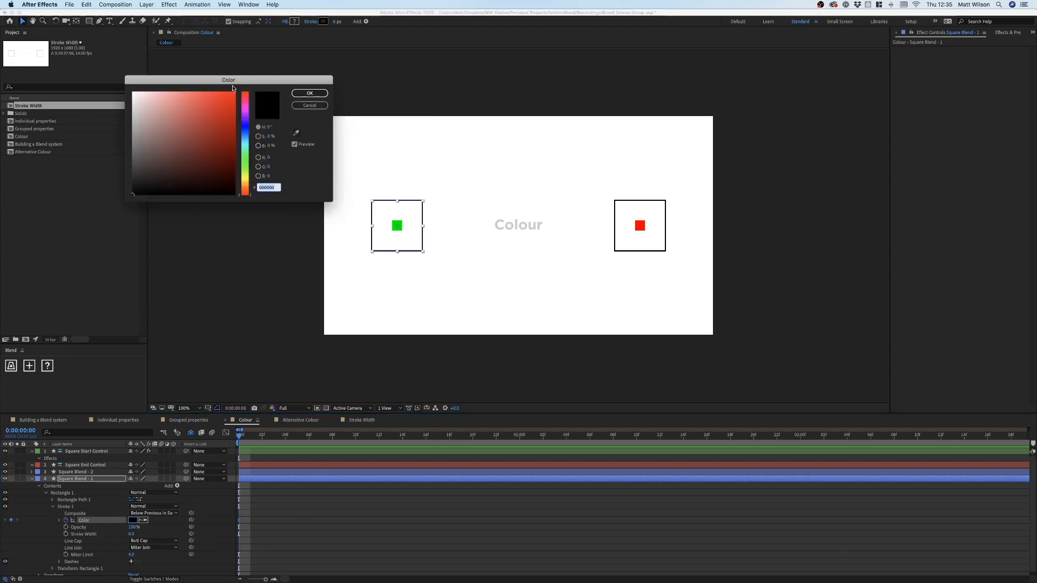
{"action": "left_click_drag", "start_coordinate": [233, 95], "coordinate": [241, 86]}
{"action": "left_click", "coordinate": [309, 93]}
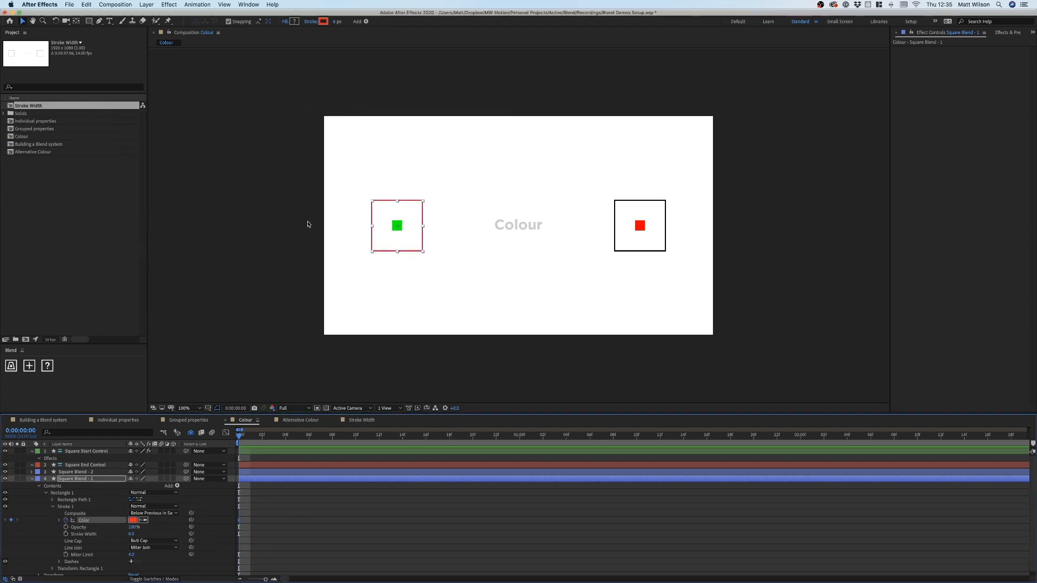
One frame ahead, set the Stroke 1 Color of Square Blend - 1 to green (11FF00)
{"action": "key", "text": "Page_Down"}
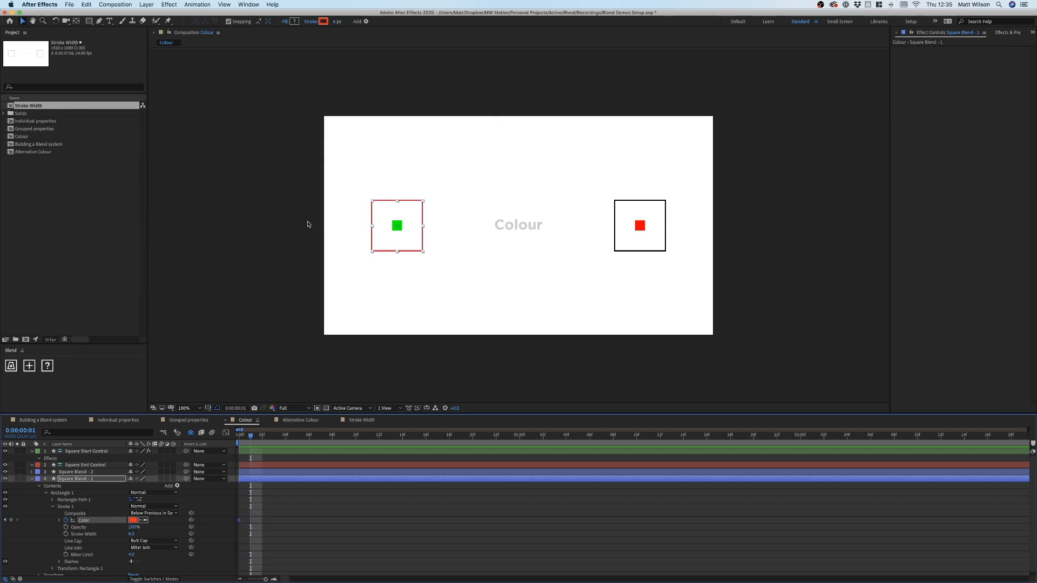
{"action": "left_click", "coordinate": [132, 520]}
{"action": "left_click", "coordinate": [245, 160]}
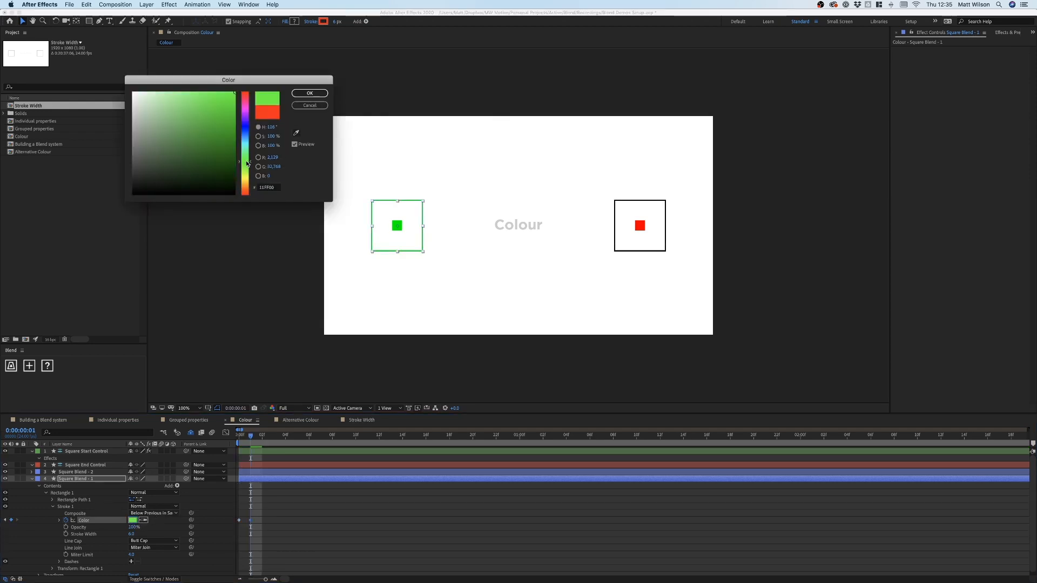
{"action": "left_click", "coordinate": [310, 94]}
Set the Stroke 1 Color to blue (0C00FF) at 0:00:00:02 and add the keyframed Color property to the blend
{"action": "key", "text": "Page_Down"}
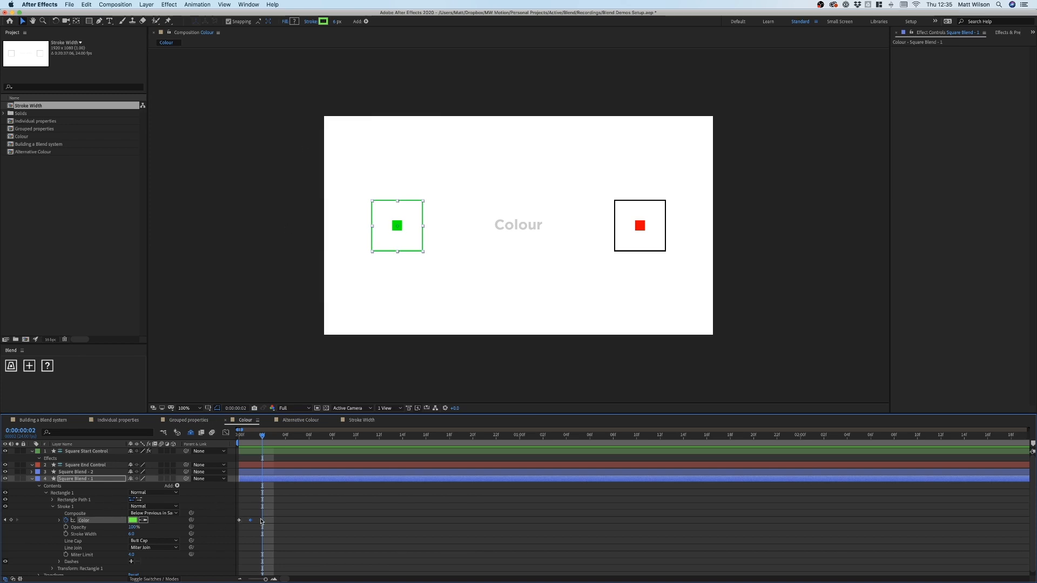
{"action": "left_click", "coordinate": [133, 520]}
{"action": "left_click_drag", "start_coordinate": [246, 137], "coordinate": [248, 126]}
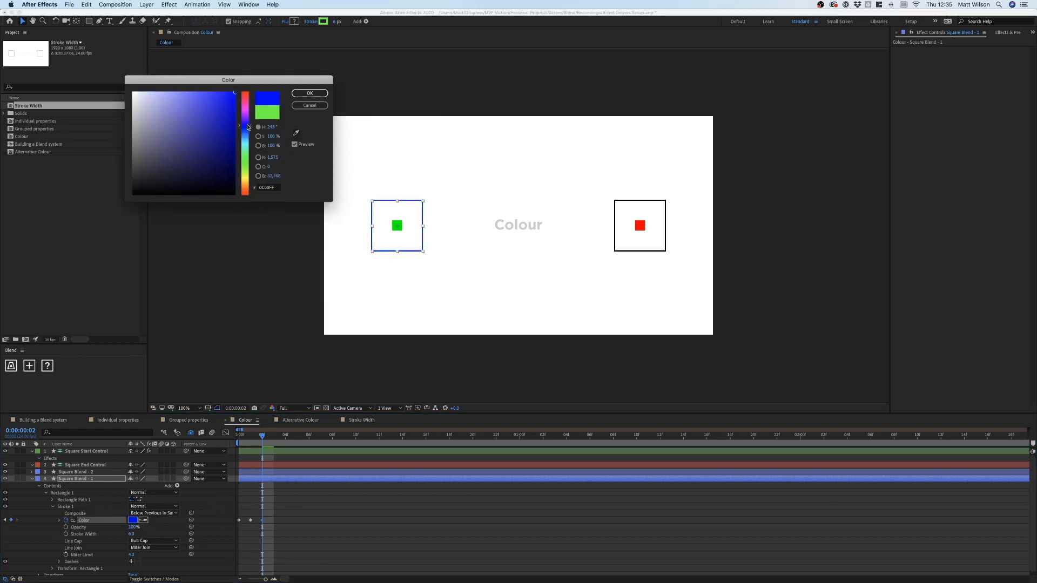
{"action": "left_click", "coordinate": [310, 94]}
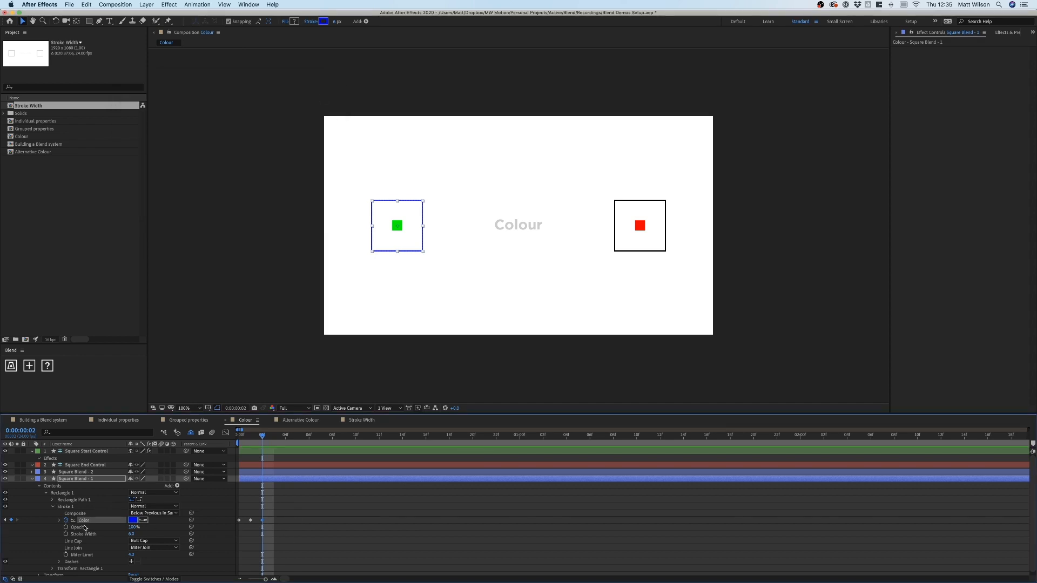
{"action": "left_click", "coordinate": [31, 366]}
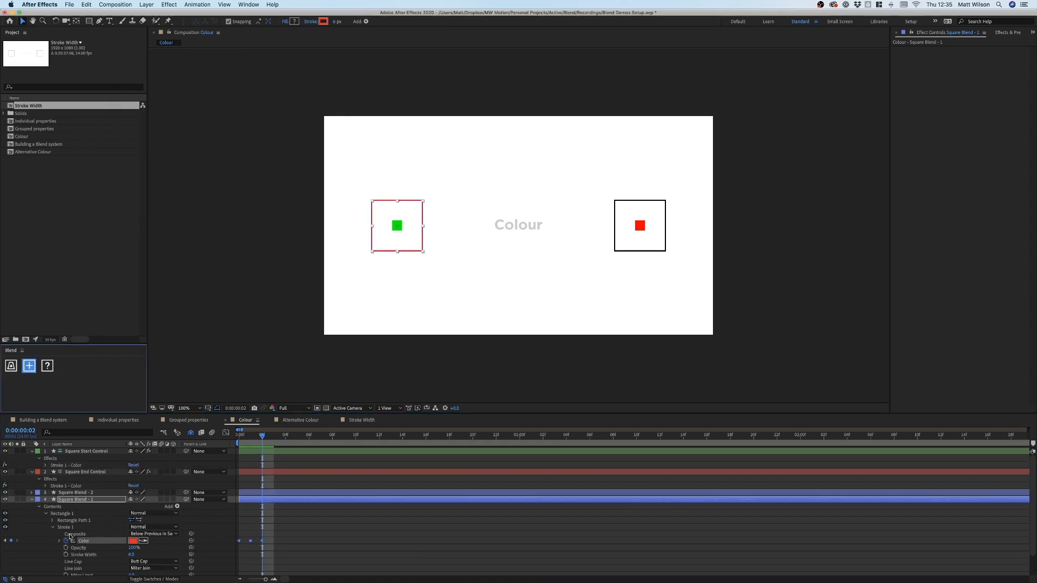
Delete Square Blend - 2 and duplicate Square Blend - 1 until the blend has ten squares
{"action": "left_click", "coordinate": [80, 492]}
{"action": "key", "text": "Delete"}
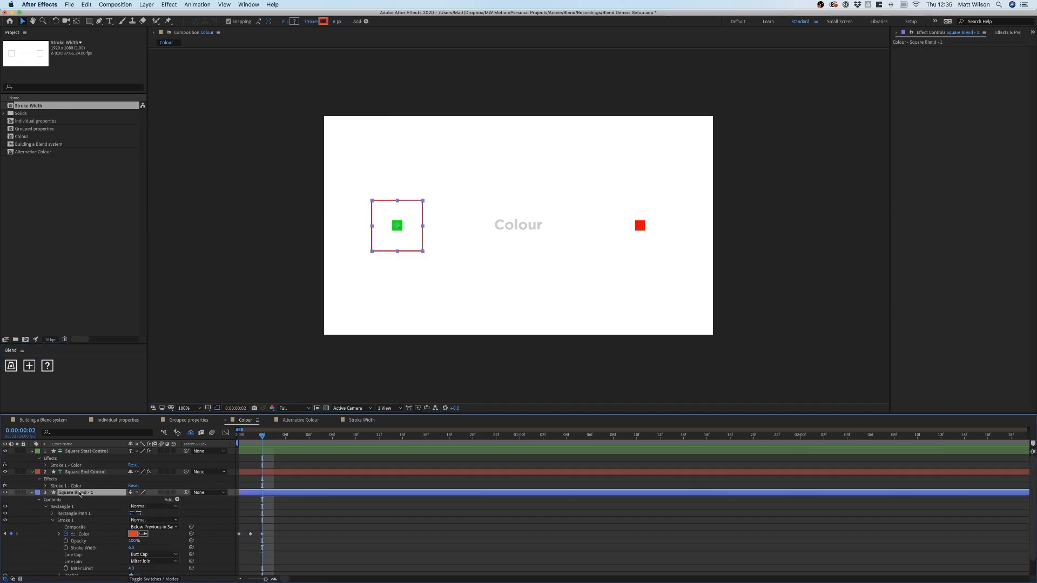
{"action": "key", "text": "ctrl+d"}
{"action": "key", "text": "ctrl+d"}
{"action": "key", "text": "ctrl+d"}
{"action": "key", "text": "ctrl+d"}
{"action": "key", "text": "ctrl+d"}
{"action": "key", "text": "ctrl+d"}
{"action": "key", "text": "ctrl+d"}
{"action": "key", "text": "ctrl+d"}
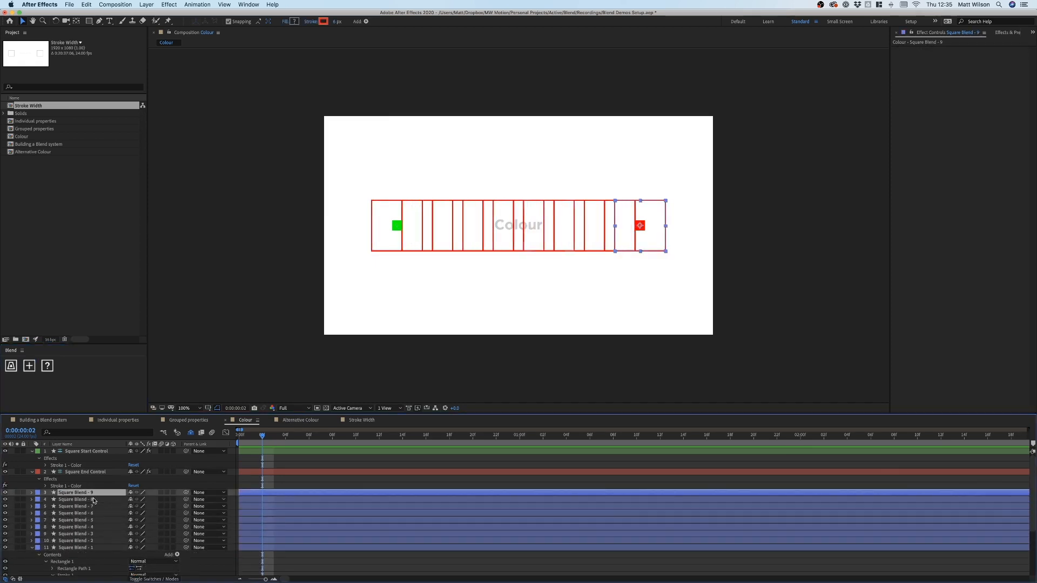
{"action": "key", "text": "ctrl+d"}
{"action": "key", "text": "F2"}
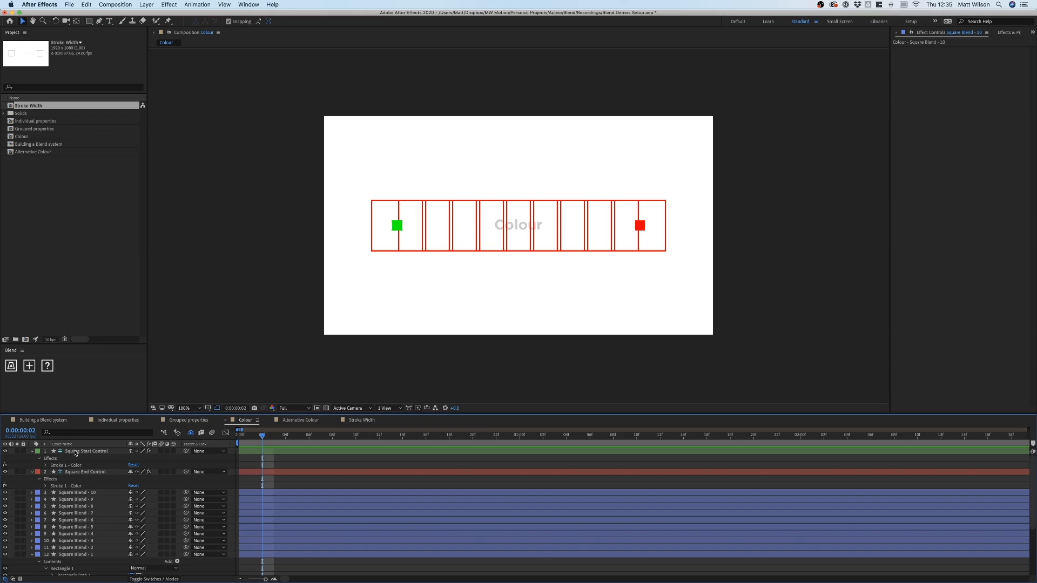
Move the Square Start Control straight up and the Square End Control straight down so the squares form a diagonal across the composition
{"action": "left_click", "coordinate": [76, 453]}
{"action": "left_click_drag", "start_coordinate": [394, 226], "coordinate": [392, 142]}
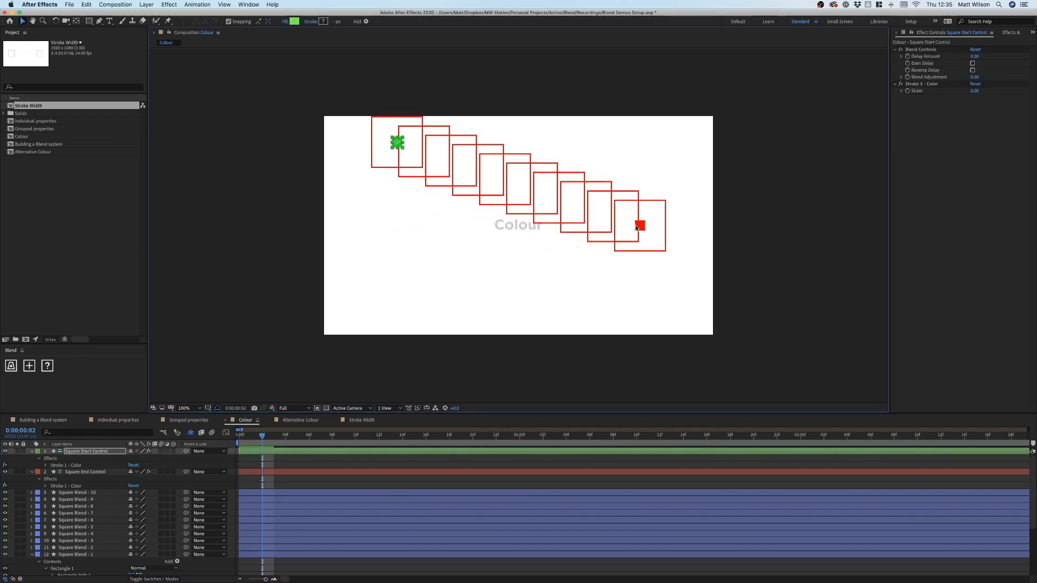
{"action": "left_click_drag", "start_coordinate": [637, 227], "coordinate": [647, 312]}
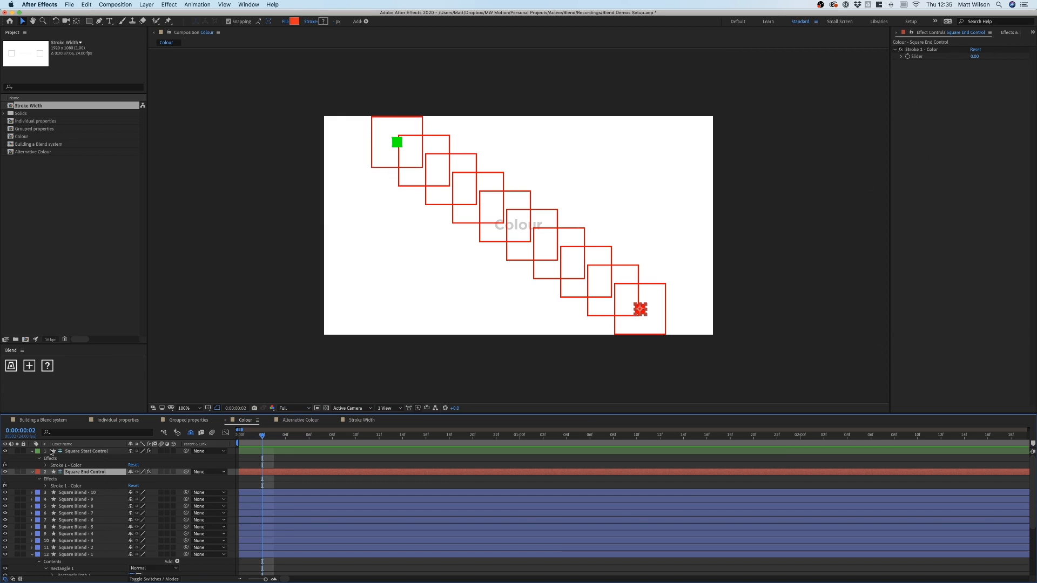
Set the Stroke 1 - Color slider of the Square End Control to 100 and deselect the layer
{"action": "left_click", "coordinate": [974, 56]}
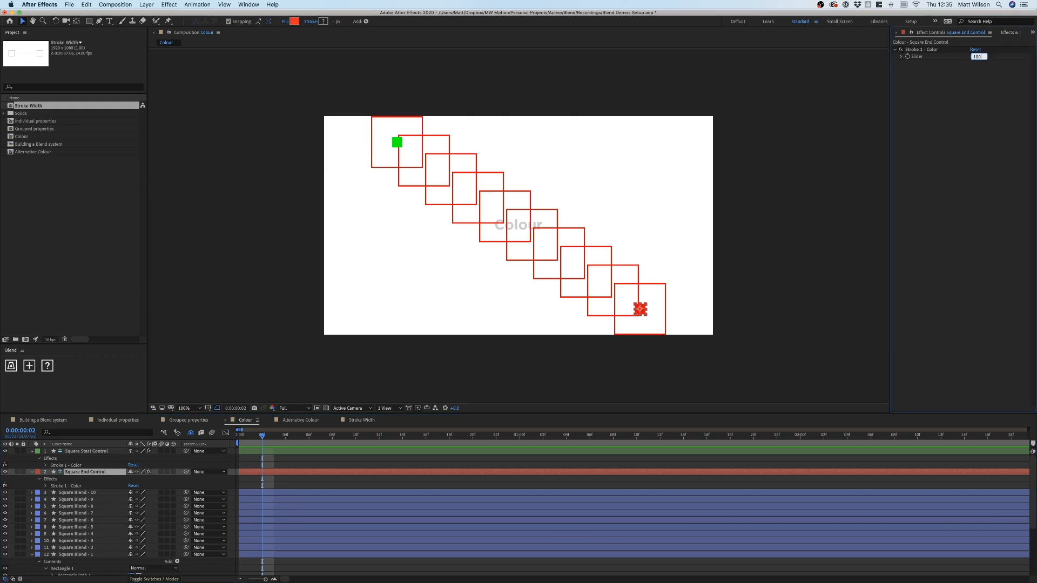
{"action": "key", "text": "Return"}
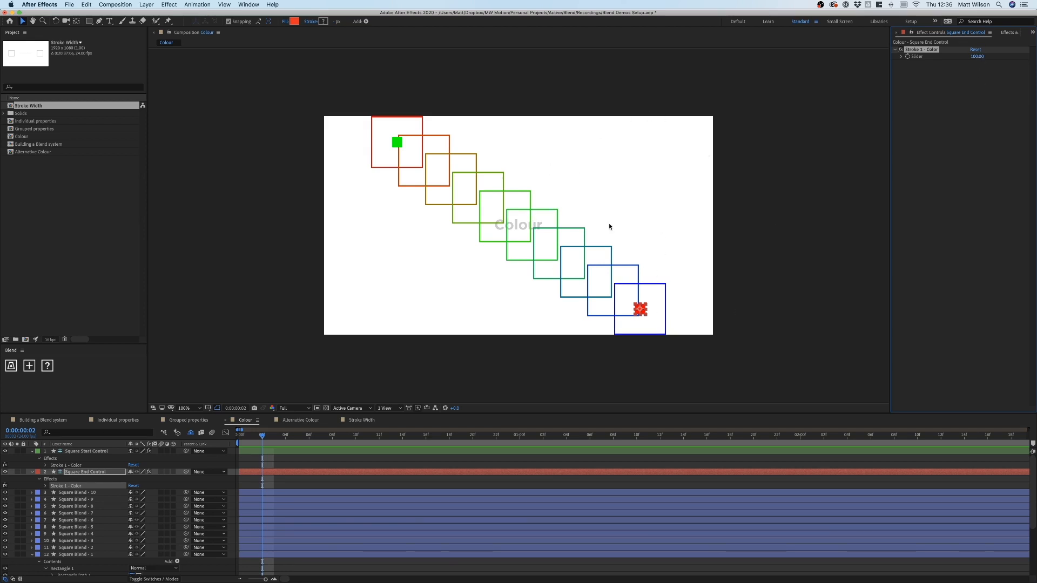
{"action": "left_click", "coordinate": [85, 480]}
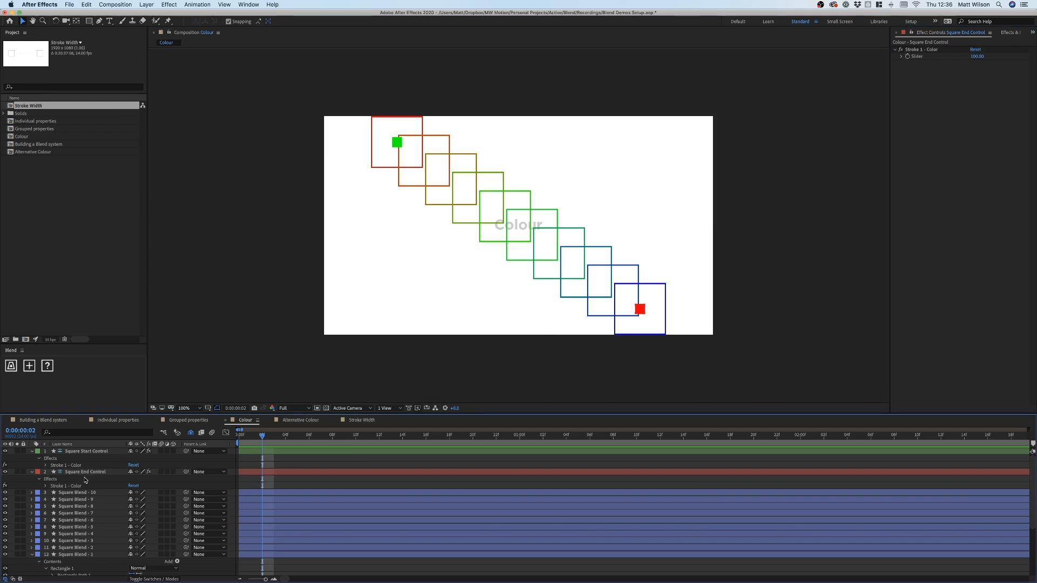
Add keyframes at 0:00:00:02 for the Stroke 1 - Color sliders of the Square Start Control and Square End Control
{"action": "left_click", "coordinate": [46, 486]}
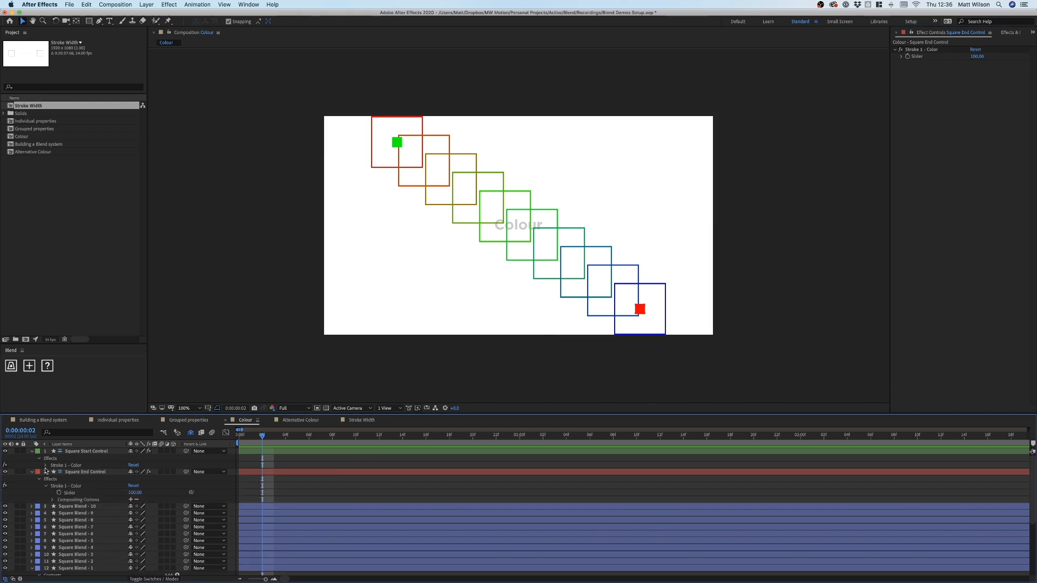
{"action": "left_click", "coordinate": [46, 465]}
{"action": "left_click", "coordinate": [68, 472]}
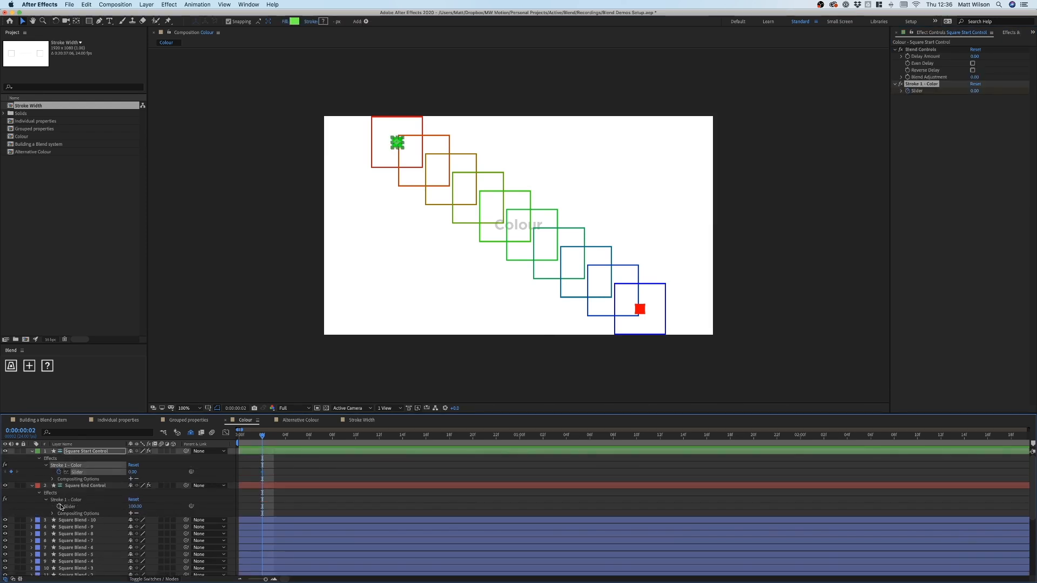
{"action": "left_click", "coordinate": [60, 506]}
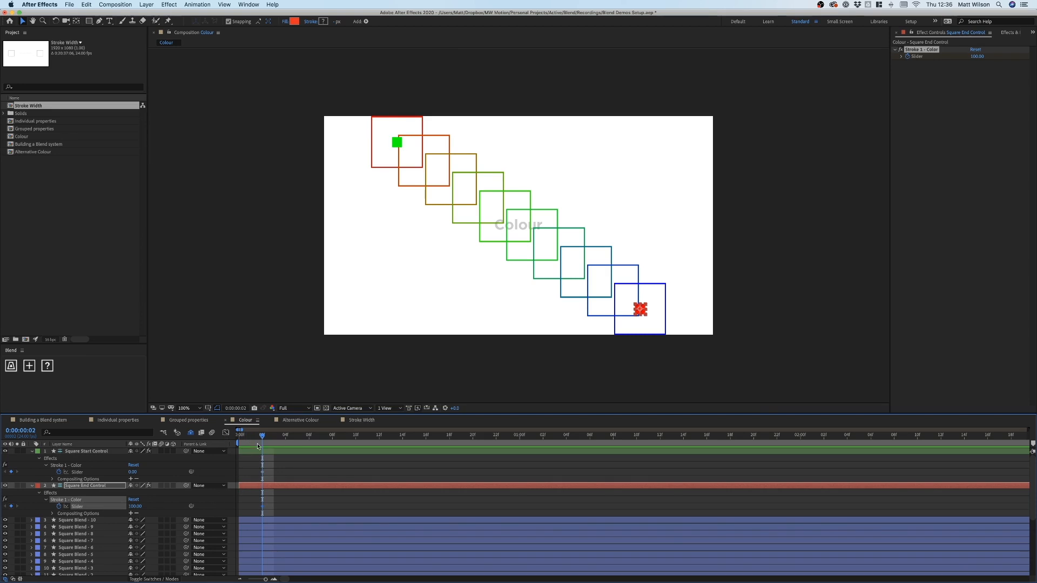
At the first frame, set the Stroke 1 - Color sliders of the Square Start Control and Square End Control to 50
{"action": "scroll", "coordinate": [246, 473], "scroll_direction": "up", "scroll_amount": 2}
{"action": "scroll", "coordinate": [282, 479], "scroll_direction": "down", "scroll_amount": 3}
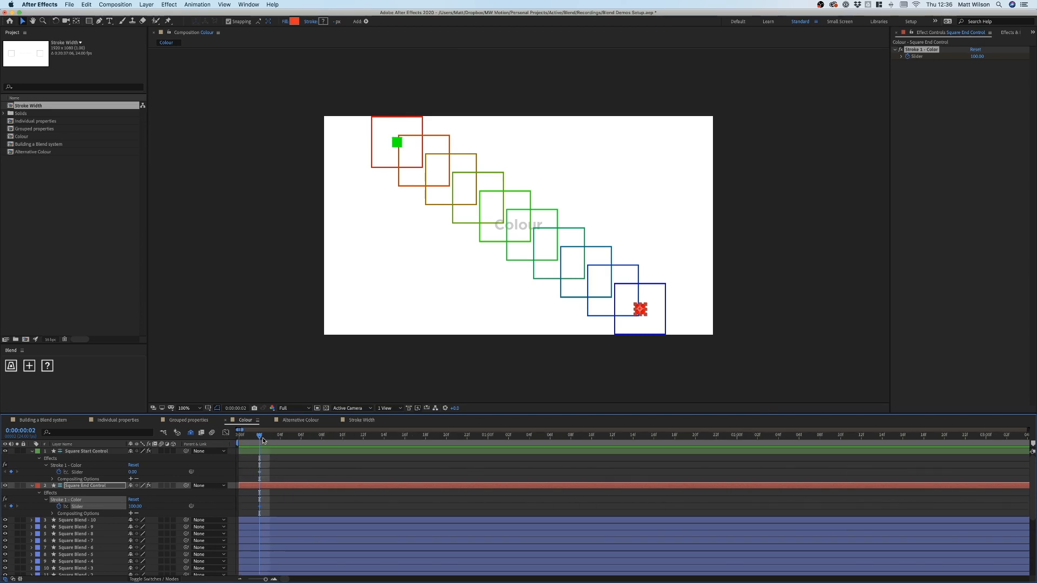
{"action": "key", "text": "Home"}
{"action": "left_click", "coordinate": [132, 472]}
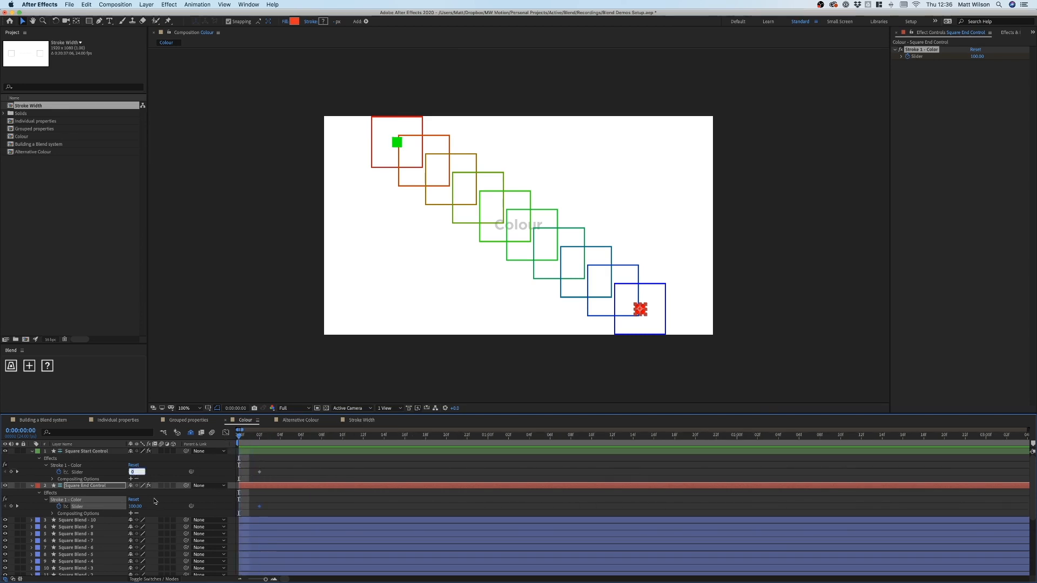
{"action": "type", "text": "50"}
{"action": "key", "text": "Return"}
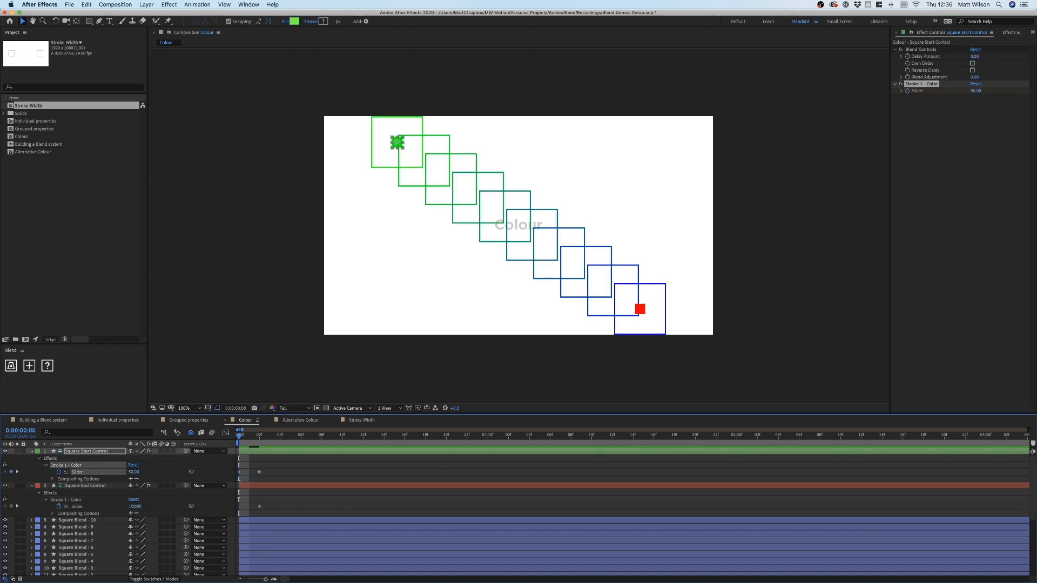
{"action": "left_click", "coordinate": [133, 506]}
{"action": "type", "text": "50"}
{"action": "key", "text": "Return"}
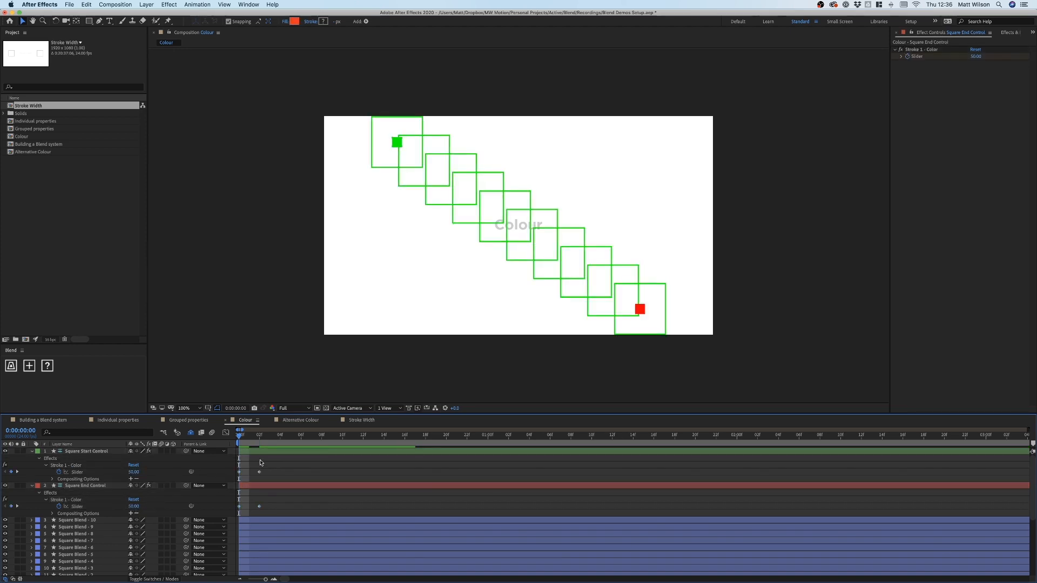
Move the second Stroke 1 - Color slider keyframes of the Square Start Control and Square End Control to 0:00:00:10
{"action": "key", "text": "shift+Page_Down"}
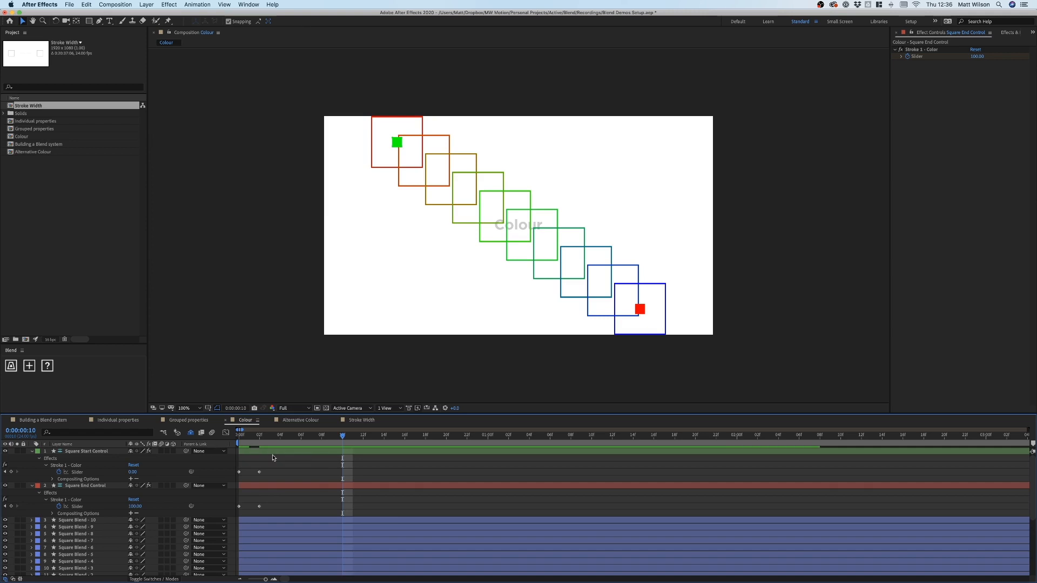
{"action": "left_click_drag", "start_coordinate": [275, 465], "coordinate": [342, 509]}
{"action": "left_click", "coordinate": [352, 464]}
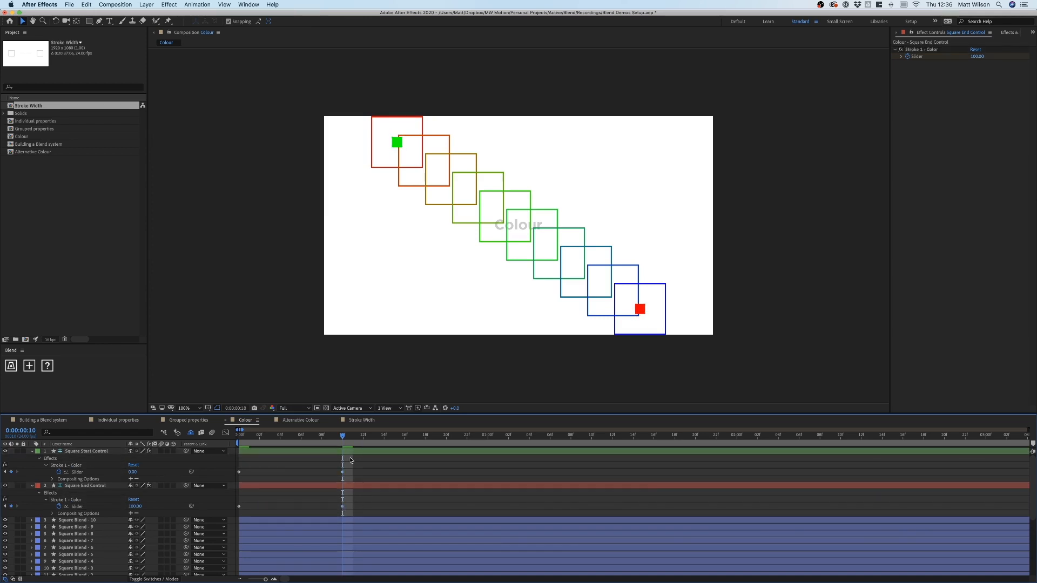
Shorten the work area to end at about frame 16 and preview the colour animation
{"action": "left_click_drag", "start_coordinate": [343, 436], "coordinate": [396, 454]}
{"action": "key", "text": "n"}
{"action": "key", "text": "space"}
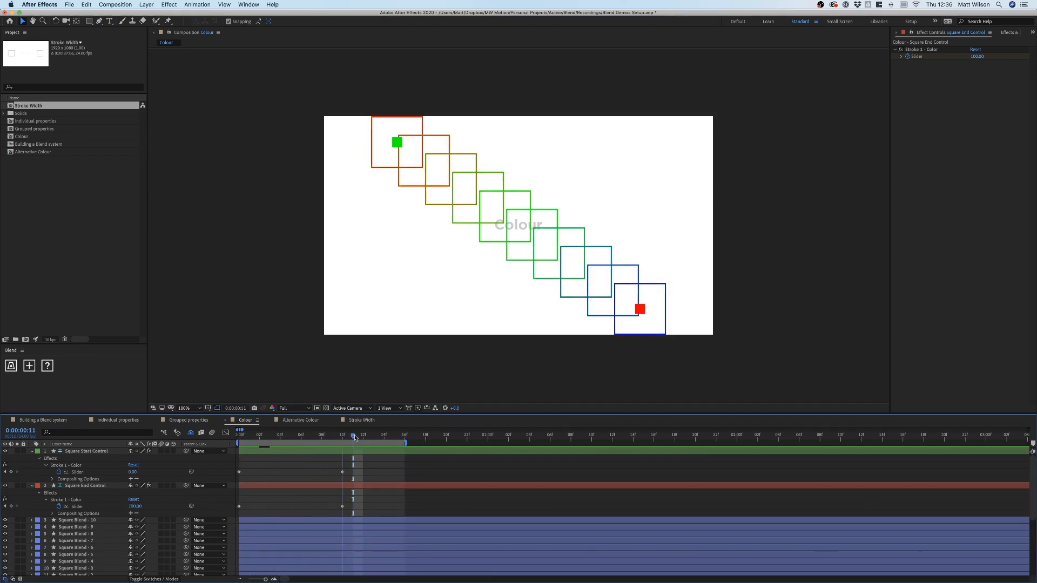
{"action": "left_click_drag", "start_coordinate": [354, 438], "coordinate": [373, 437]}
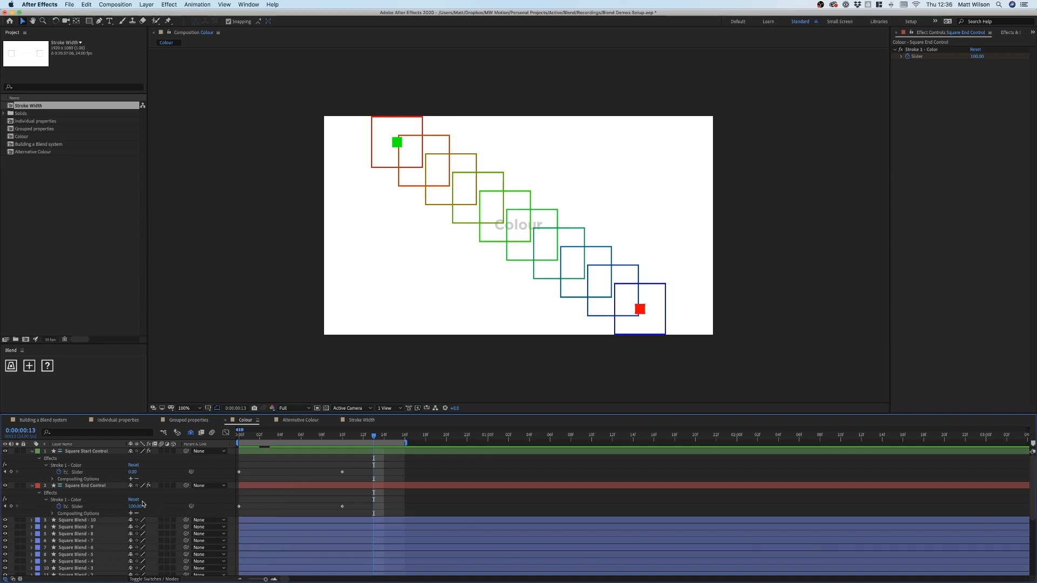
Move the last Stroke 1 Color keyframe of Square Blend - 1 to 0:00:00:03
{"action": "scroll", "coordinate": [91, 534], "scroll_direction": "down", "scroll_amount": 5}
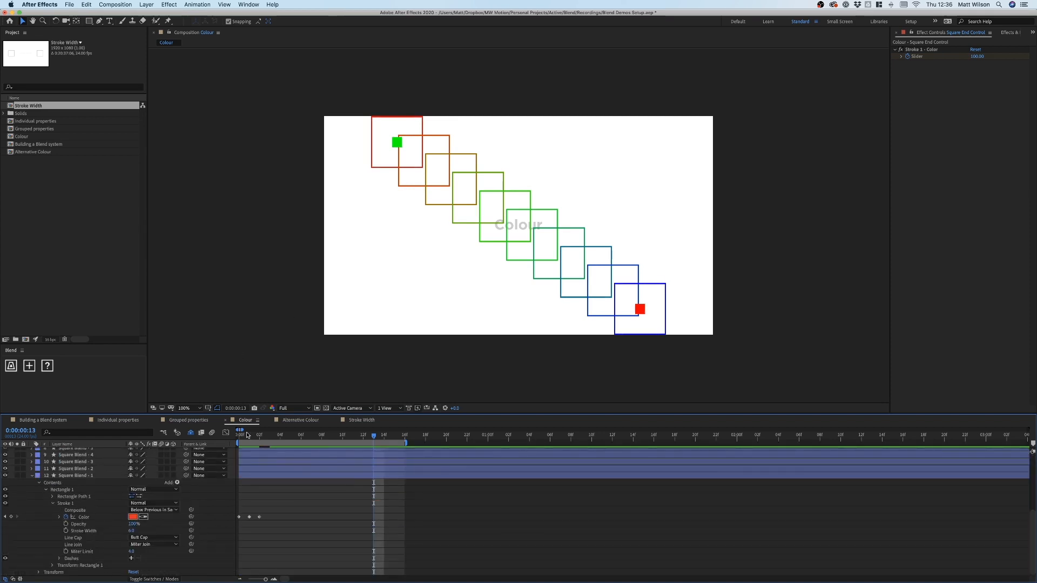
{"action": "left_click_drag", "start_coordinate": [263, 440], "coordinate": [239, 440]}
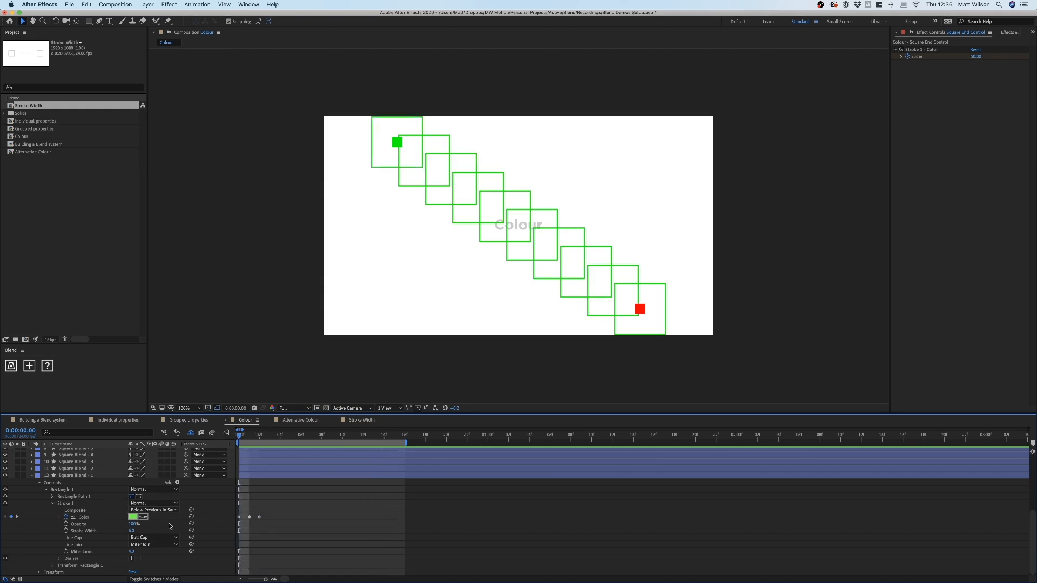
{"action": "left_click_drag", "start_coordinate": [260, 517], "coordinate": [269, 518]}
{"action": "left_click", "coordinate": [269, 529]}
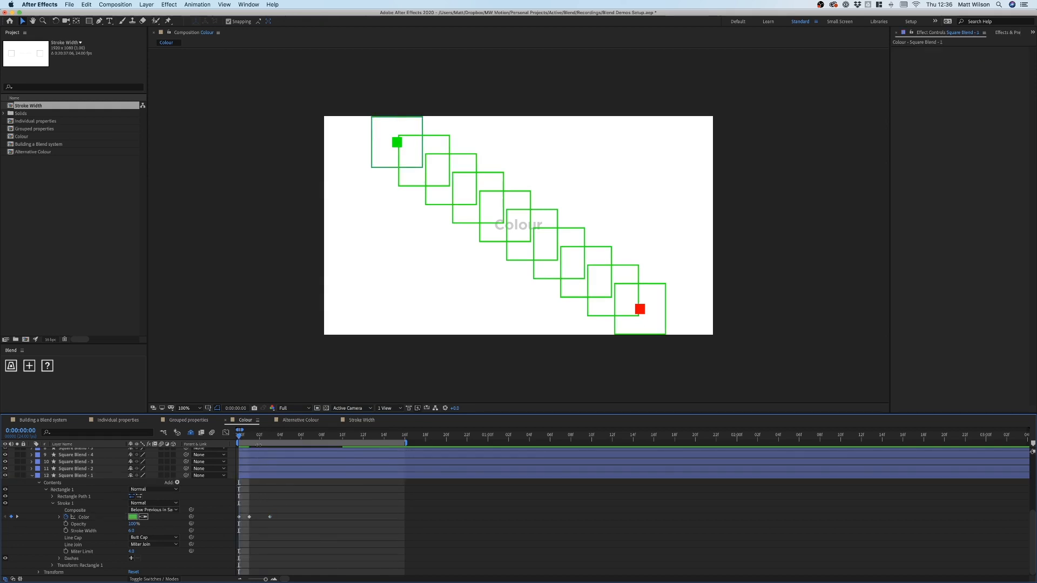
Add a yellow Stroke 1 Color keyframe to Square Blend - 1 at 0:00:00:02
{"action": "left_click", "coordinate": [261, 439]}
{"action": "left_click", "coordinate": [131, 518]}
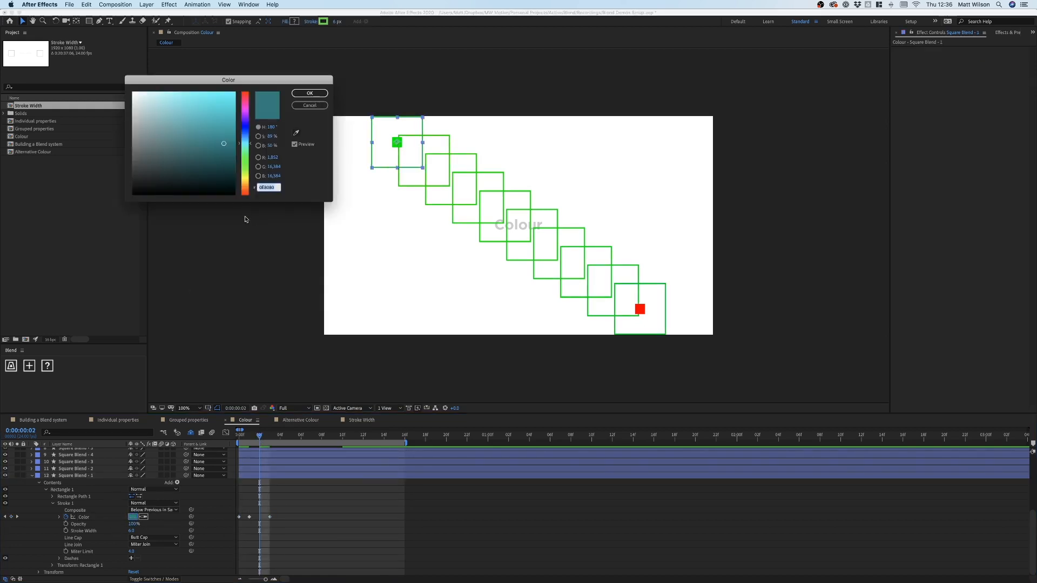
{"action": "left_click", "coordinate": [234, 88]}
{"action": "left_click_drag", "start_coordinate": [247, 187], "coordinate": [247, 165]}
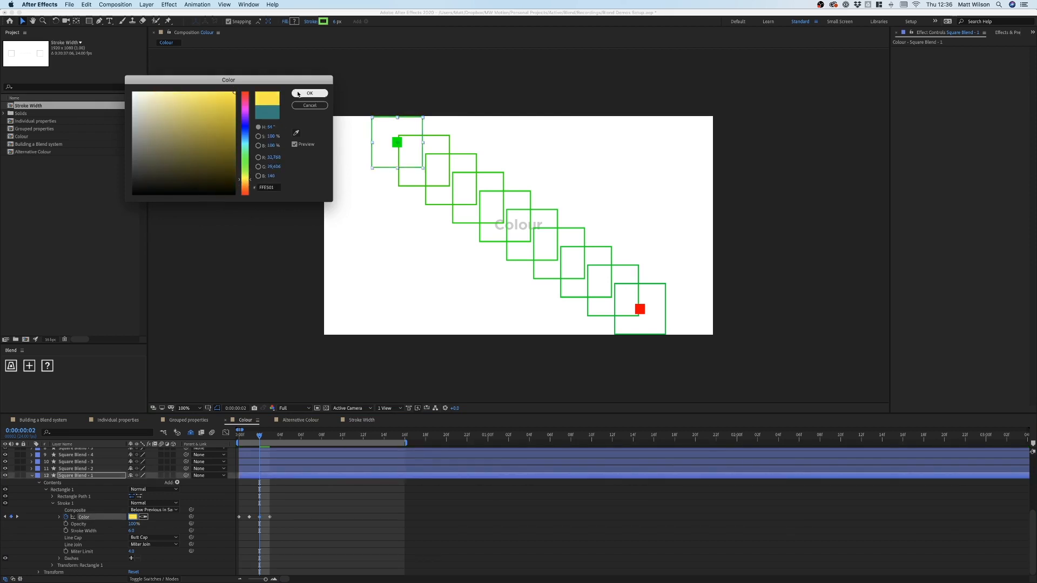
{"action": "left_click", "coordinate": [310, 92]}
{"action": "left_click", "coordinate": [323, 519]}
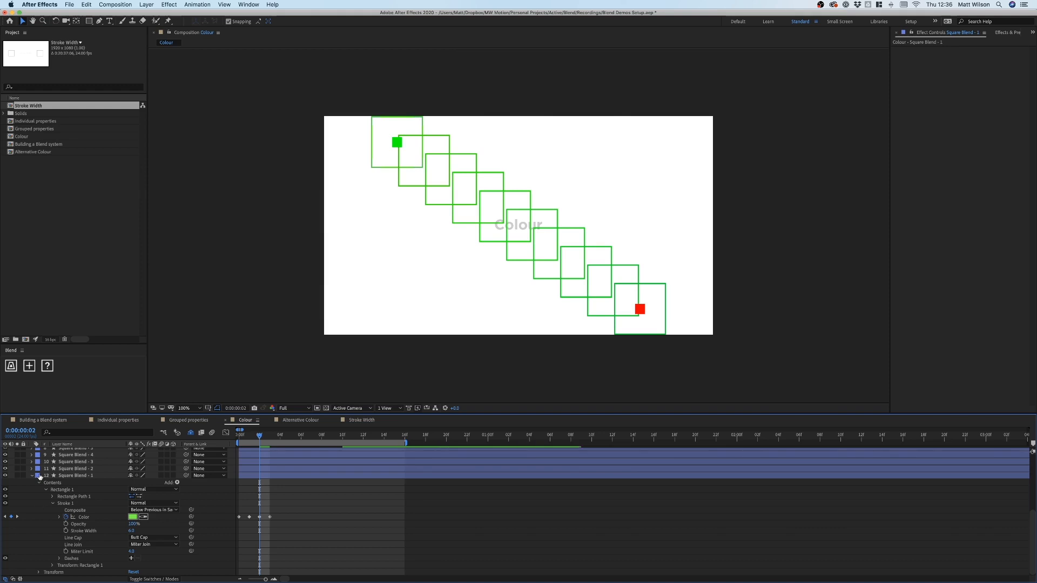
Delete the layers Square Blend - 2 through Square Blend - 10, keeping only Square Blend - 1
{"action": "left_click", "coordinate": [32, 476]}
{"action": "left_click", "coordinate": [73, 565]}
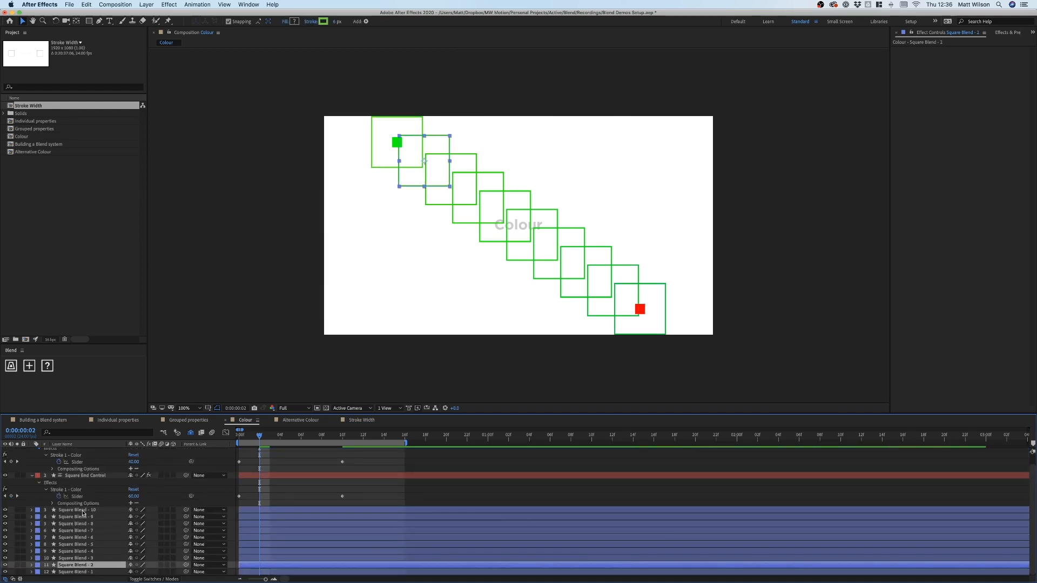
{"action": "left_click", "coordinate": [81, 510], "text": "shift"}
{"action": "key", "text": "Delete"}
Duplicate Square Blend - 1 nine times to rebuild the diagonal of ten squares, and deselect the layers
{"action": "left_click", "coordinate": [81, 519]}
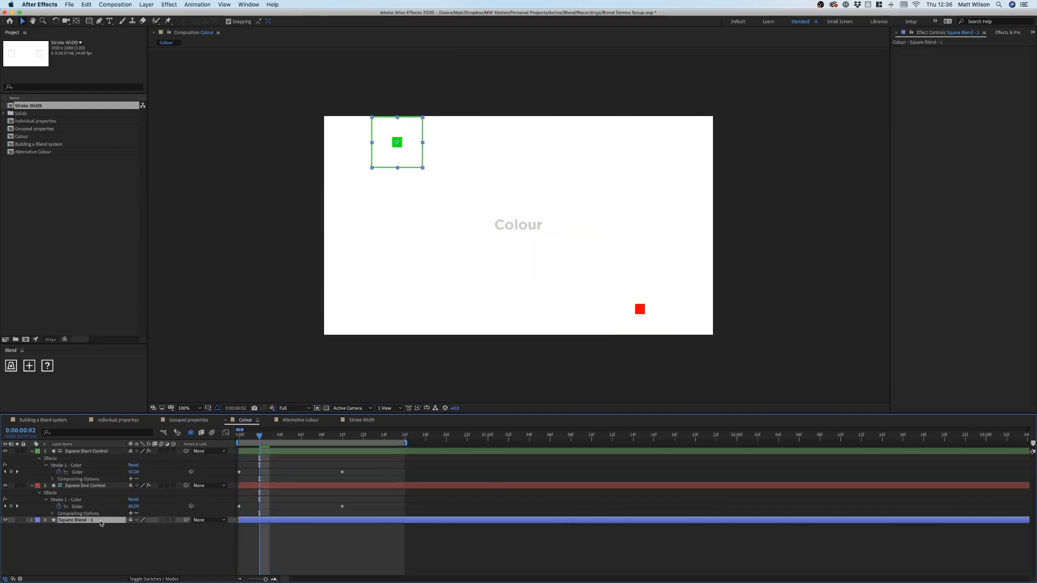
{"action": "key", "text": "super+d"}
{"action": "key", "text": "super+d"}
{"action": "key", "text": "super+d"}
{"action": "key", "text": "super+d"}
{"action": "key", "text": "super+d"}
{"action": "key", "text": "super+d"}
{"action": "key", "text": "super+d"}
{"action": "key", "text": "super+d"}
{"action": "key", "text": "super+d"}
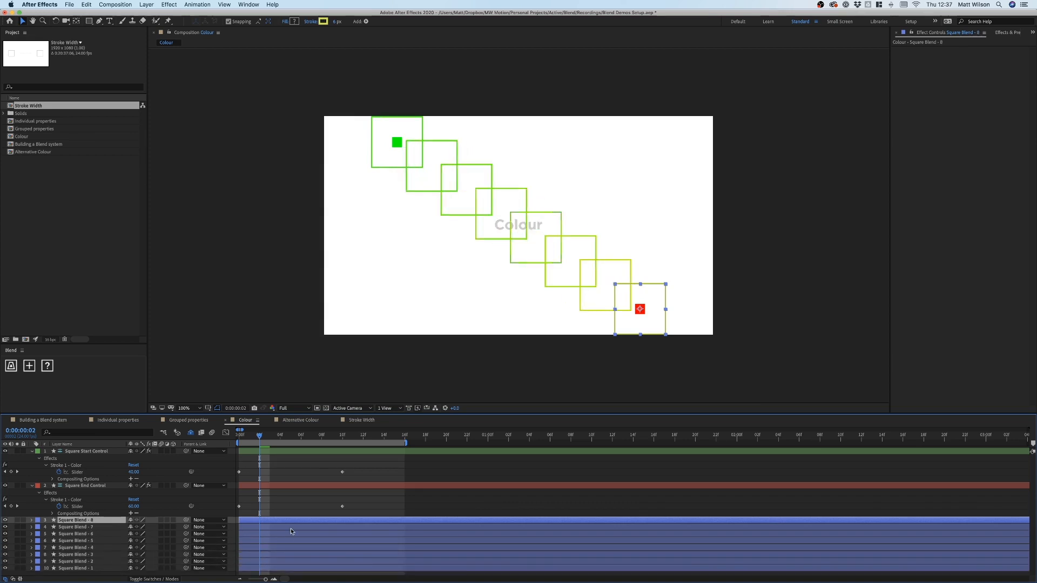
{"action": "left_click", "coordinate": [300, 499]}
At 0:00:00:14, set the Stroke 1 - Color slider of the Square Start Control to -1
{"action": "left_click_drag", "start_coordinate": [260, 438], "coordinate": [381, 437]}
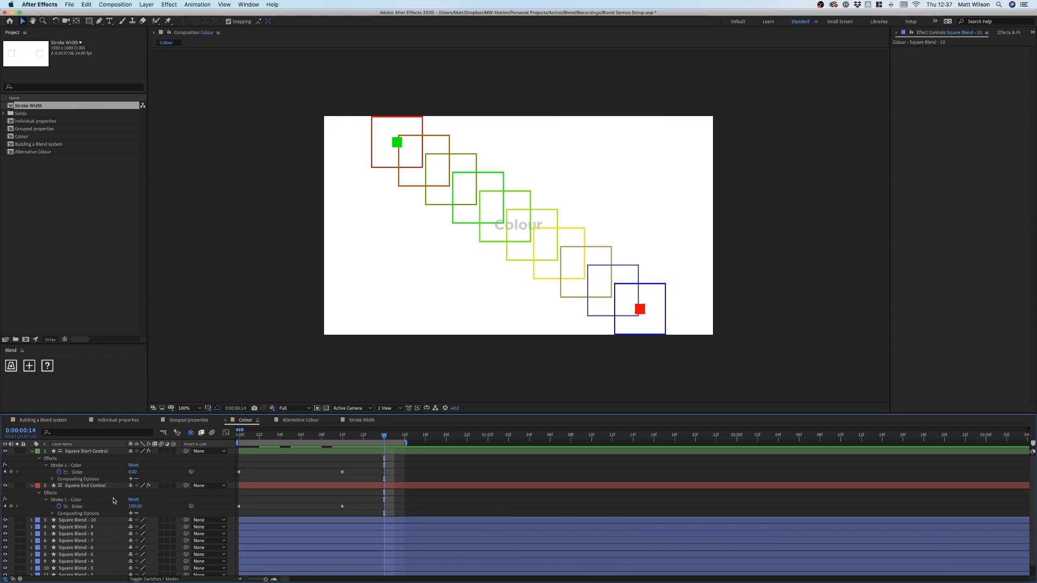
{"action": "mouse_move", "coordinate": [135, 472]}
{"action": "left_mouse_down"}
{"action": "mouse_move", "coordinate": [175, 472]}
{"action": "mouse_move", "coordinate": [131, 472]}
{"action": "left_mouse_up"}
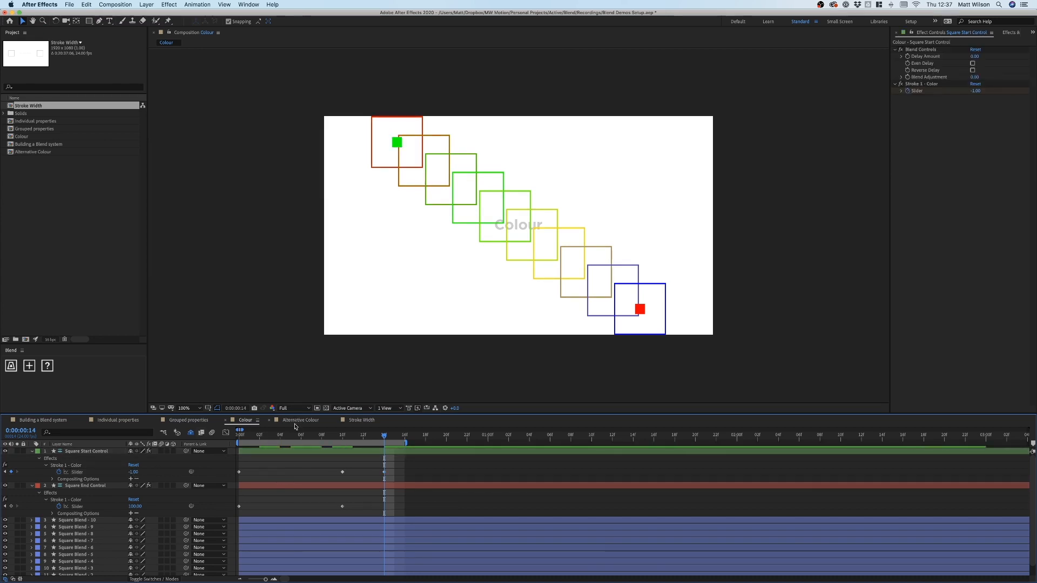
In the Alternative Colour composition, add the Stroke 1 Color of Square Blend - 1 to the blend as a colour control
{"action": "left_click", "coordinate": [298, 420]}
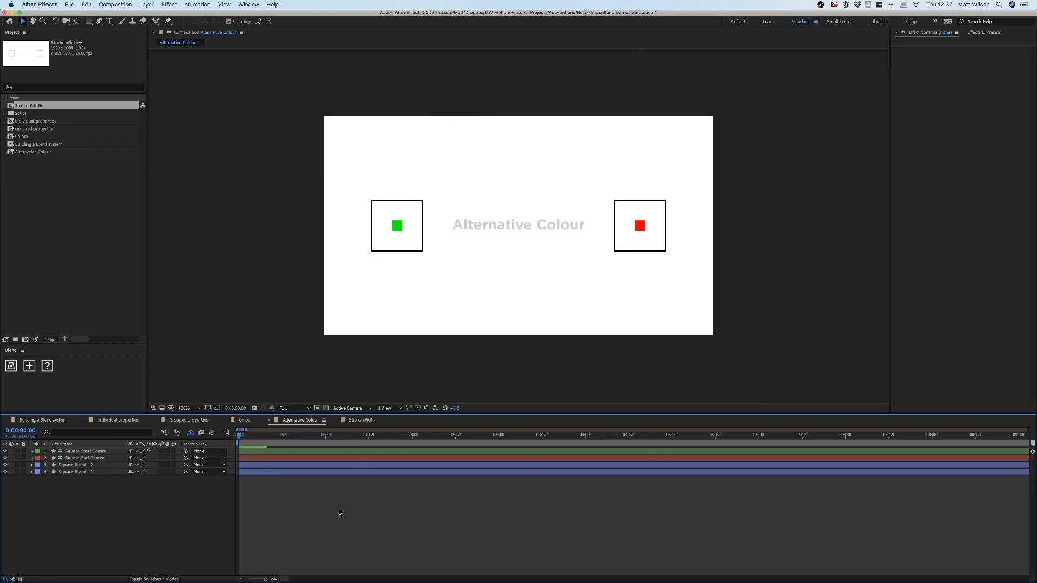
{"action": "left_click", "coordinate": [68, 472]}
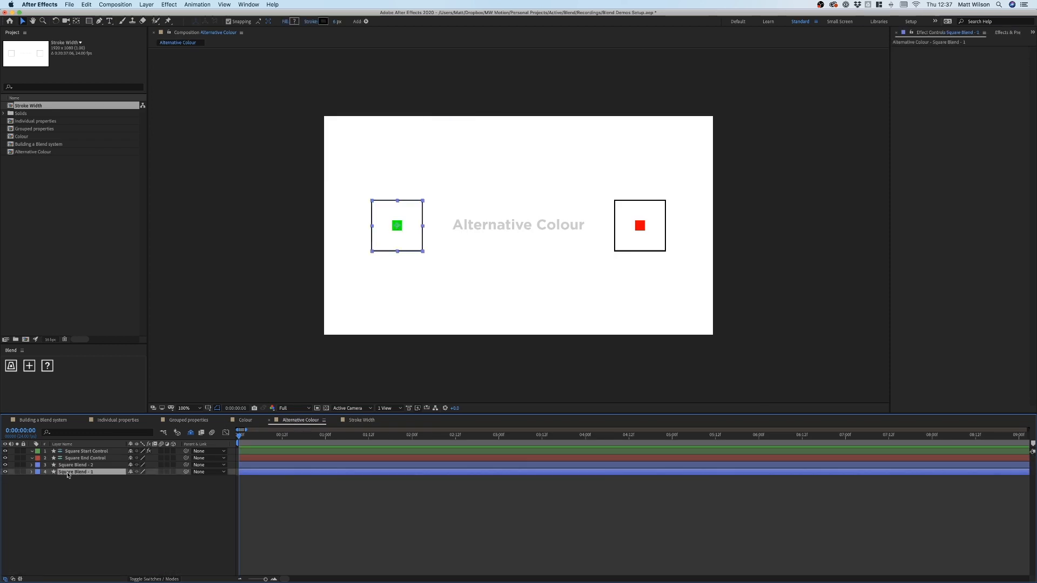
{"action": "left_click", "coordinate": [31, 472]}
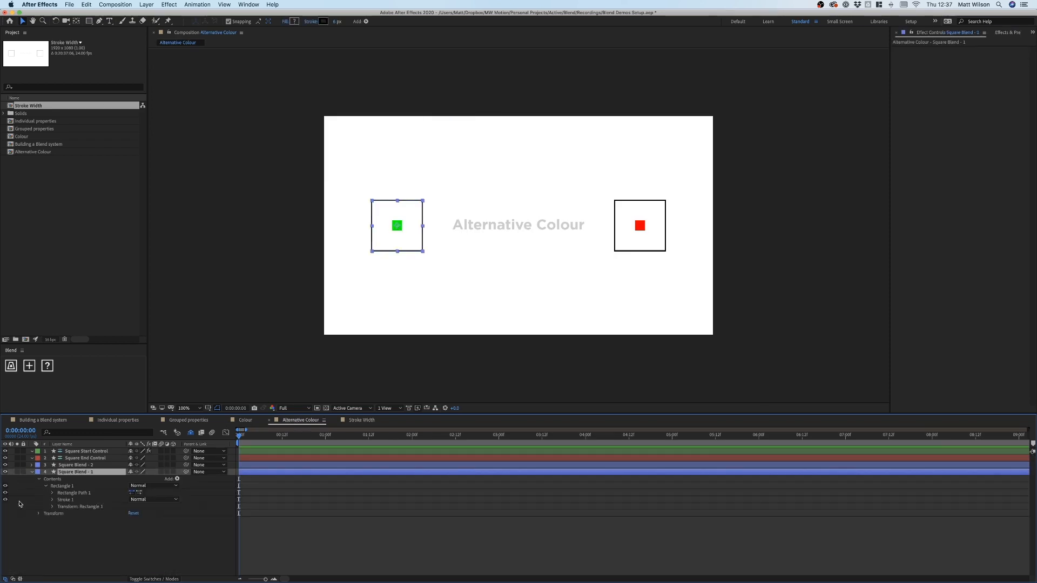
{"action": "left_click", "coordinate": [52, 499]}
{"action": "left_click", "coordinate": [76, 514]}
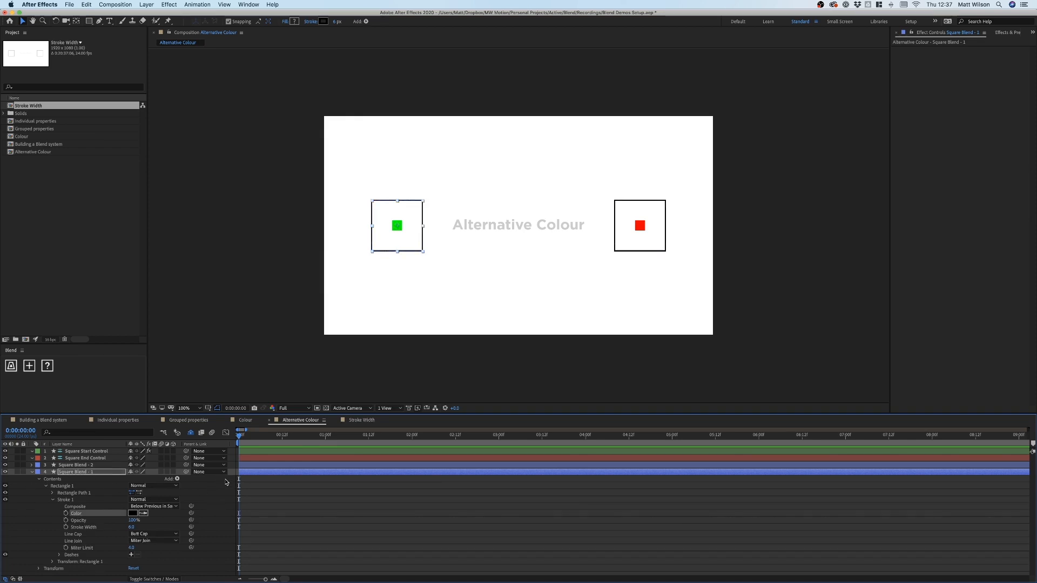
{"action": "left_click", "coordinate": [29, 366]}
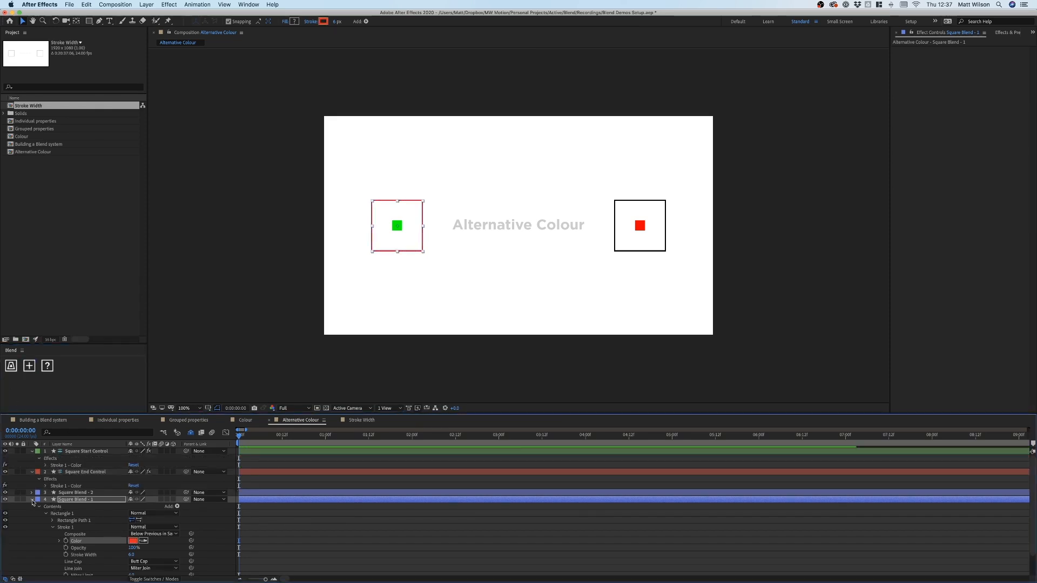
Delete Square Blend - 2 and duplicate Square Blend - 1 to make five squares in total
{"action": "left_click", "coordinate": [82, 495]}
{"action": "key", "text": "Delete"}
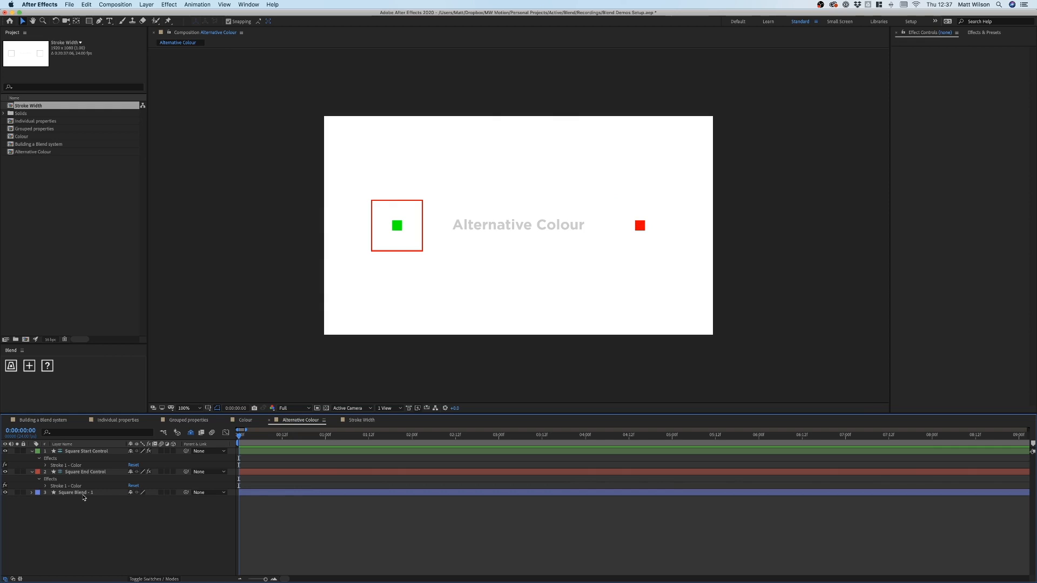
{"action": "left_click", "coordinate": [83, 494]}
{"action": "key", "text": "ctrl+d"}
{"action": "key", "text": "ctrl+d"}
{"action": "key", "text": "ctrl+d"}
{"action": "key", "text": "ctrl+d"}
{"action": "key", "text": "ctrl+d"}
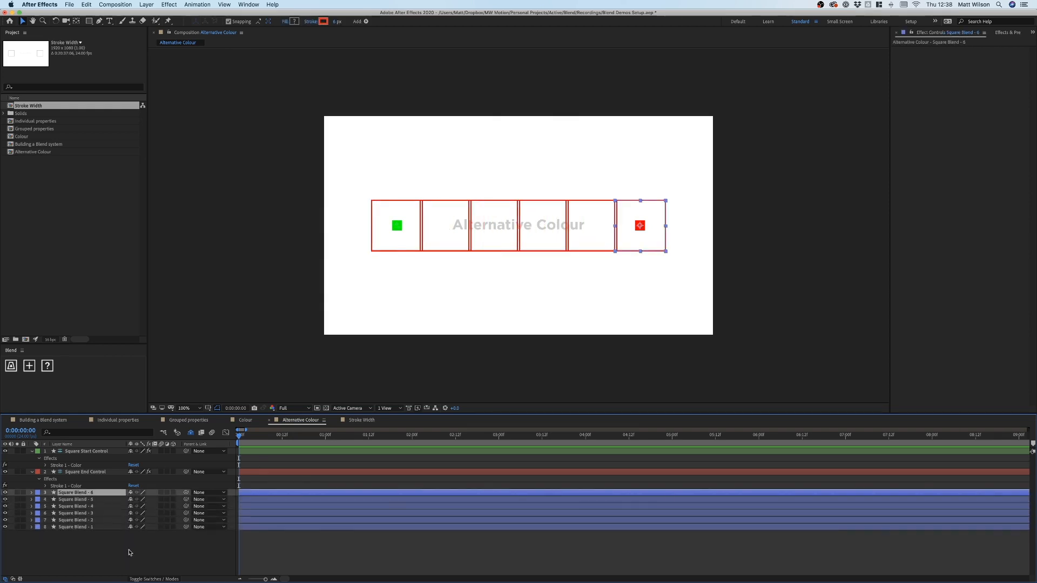
{"action": "key", "text": "Delete"}
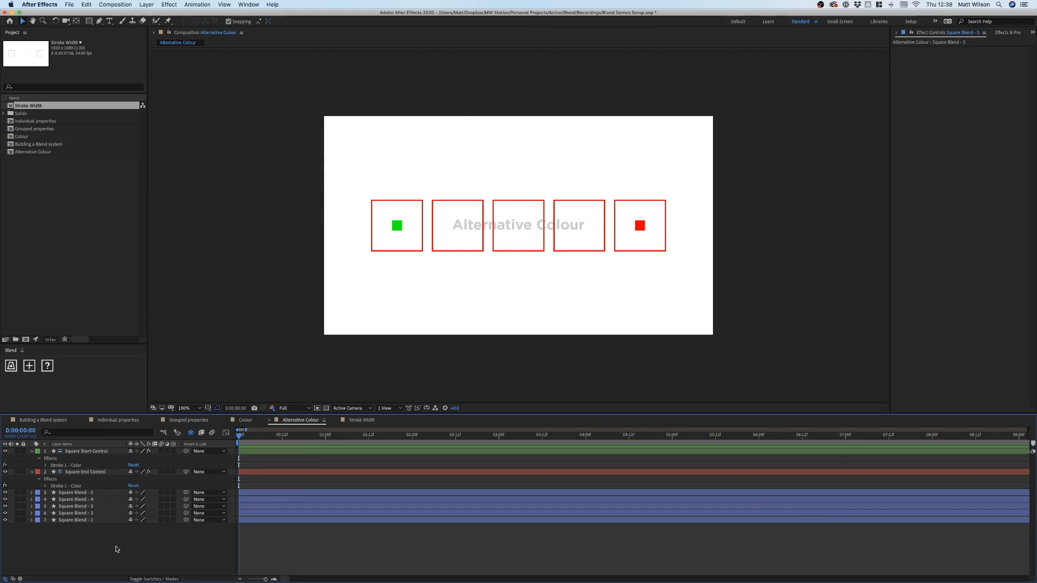
Set the Stroke 1 - Color of the Square Start Control to green and deselect the layer
{"action": "left_click", "coordinate": [87, 473]}
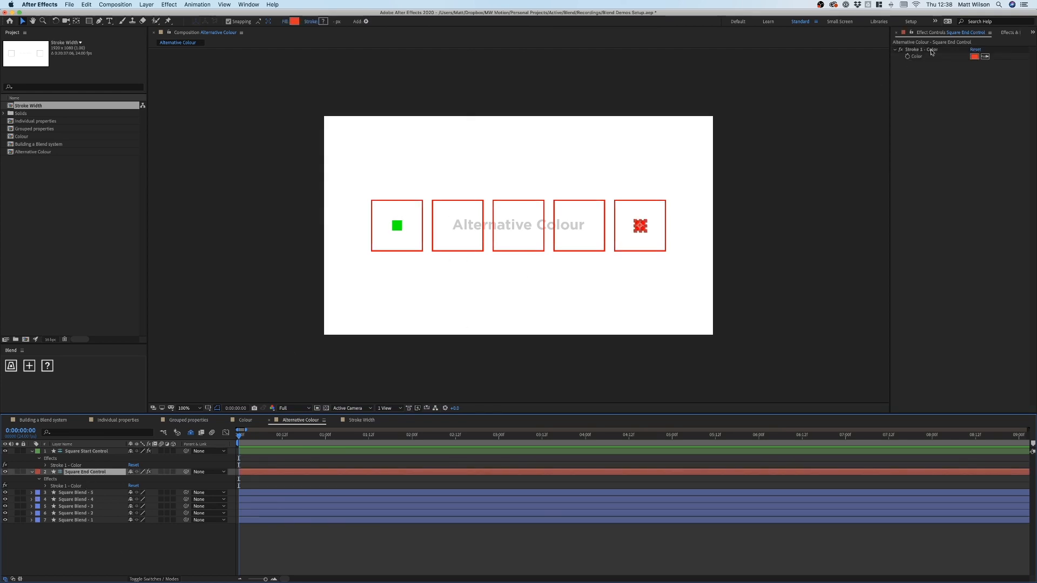
{"action": "left_click", "coordinate": [112, 452]}
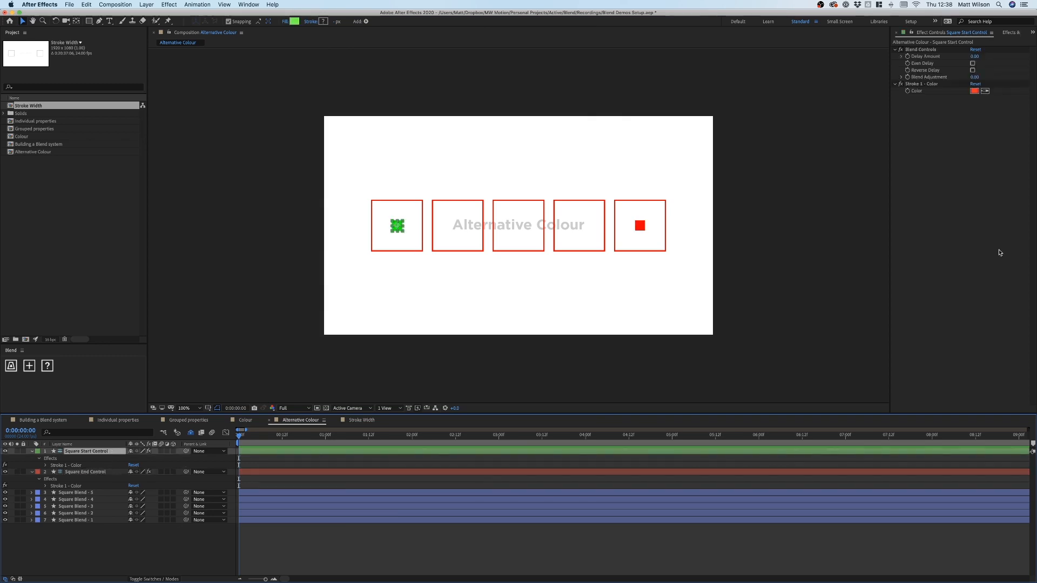
{"action": "left_click", "coordinate": [975, 92]}
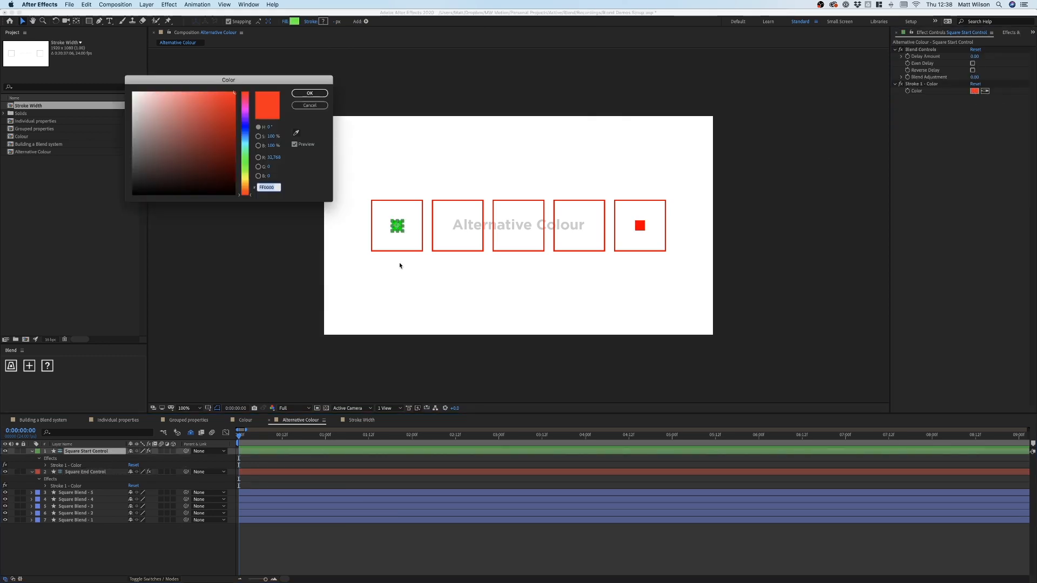
{"action": "left_click", "coordinate": [247, 158]}
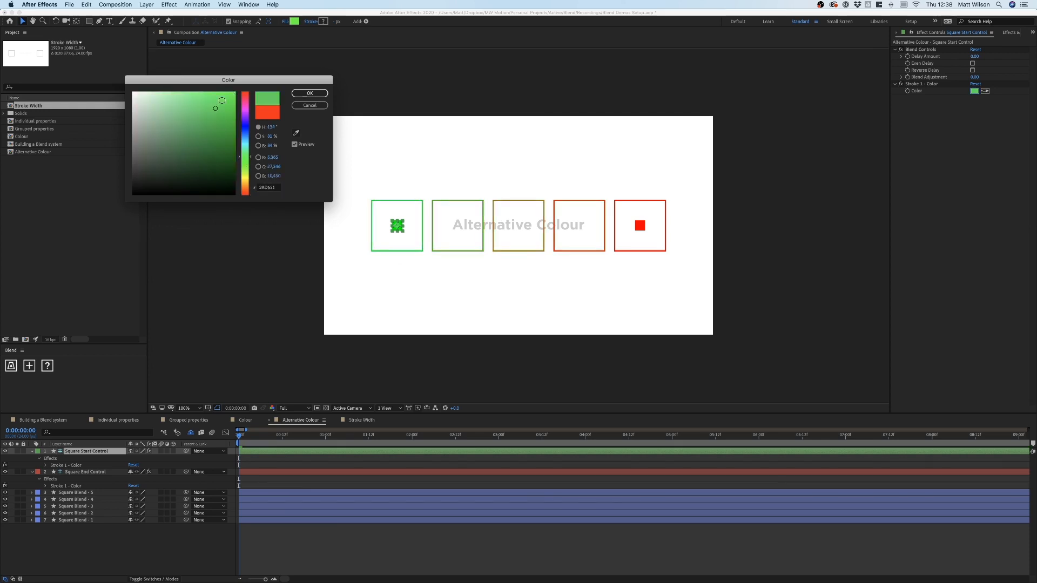
{"action": "left_click", "coordinate": [310, 93]}
{"action": "left_click", "coordinate": [371, 531]}
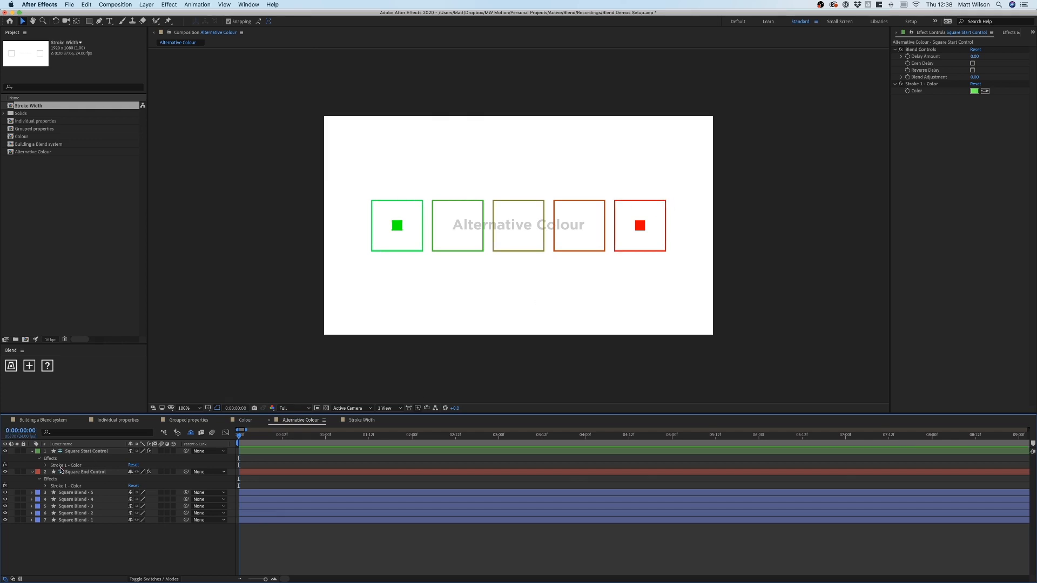
Add Stroke 1 - Color keyframes to the Square Start Control and Square End Control and shift them 10 frames later
{"action": "left_click", "coordinate": [46, 465]}
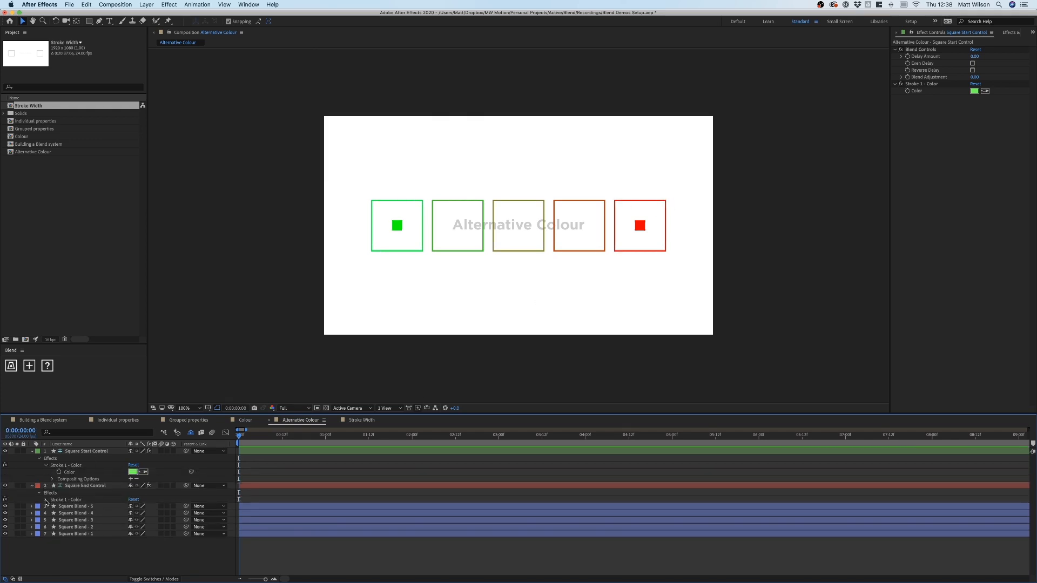
{"action": "left_click", "coordinate": [46, 499]}
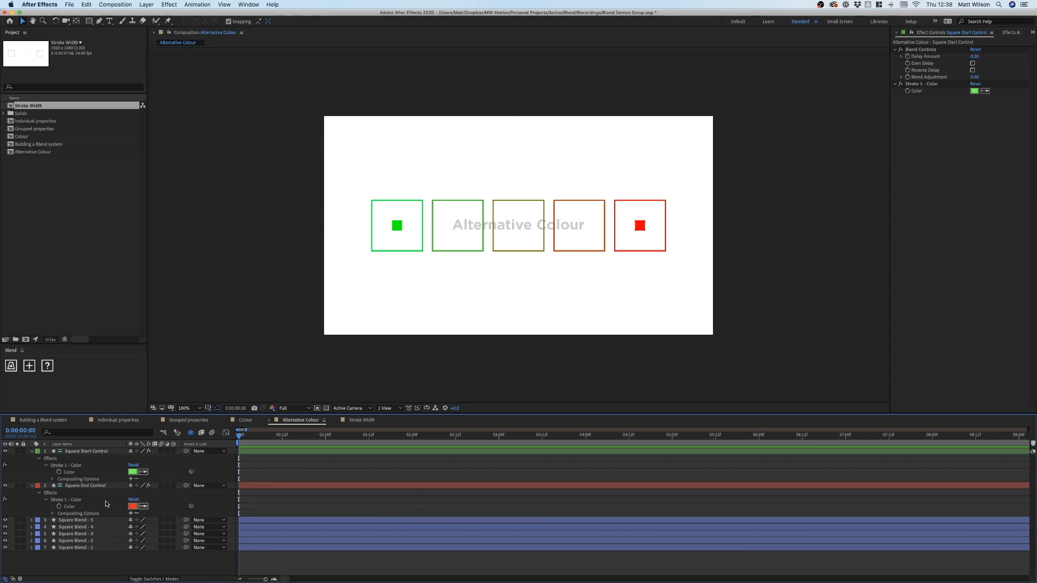
{"action": "left_click", "coordinate": [59, 471]}
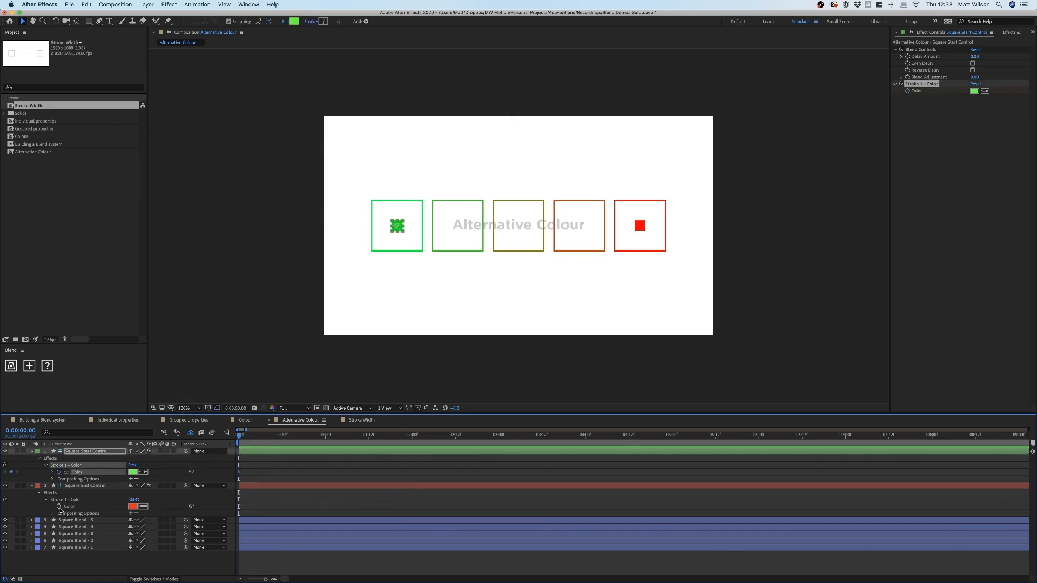
{"action": "left_click", "coordinate": [59, 506]}
{"action": "left_click_drag", "start_coordinate": [262, 461], "coordinate": [237, 517]}
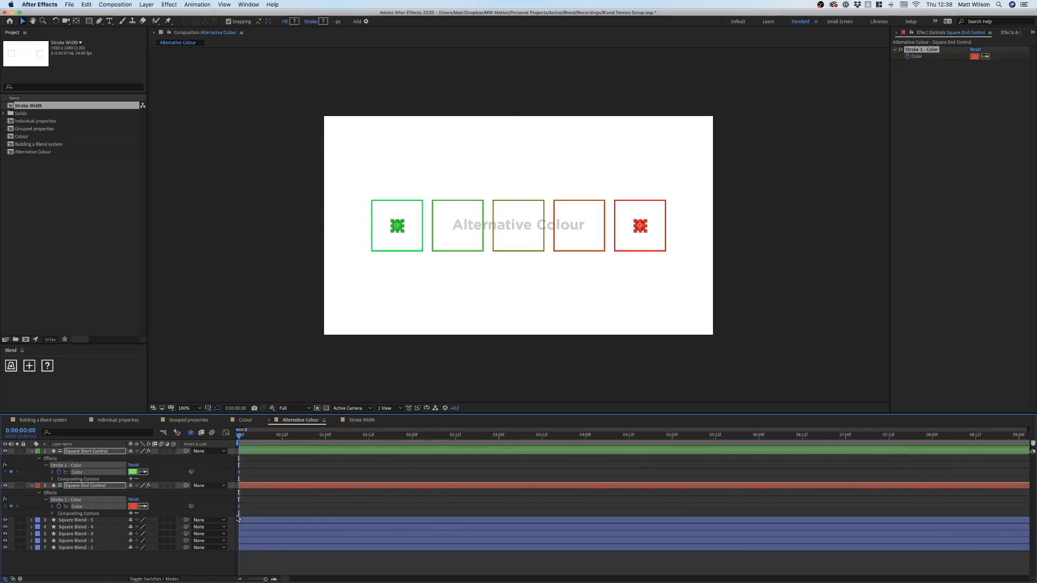
{"action": "key", "text": "alt+shift+Right"}
{"action": "left_click", "coordinate": [246, 502]}
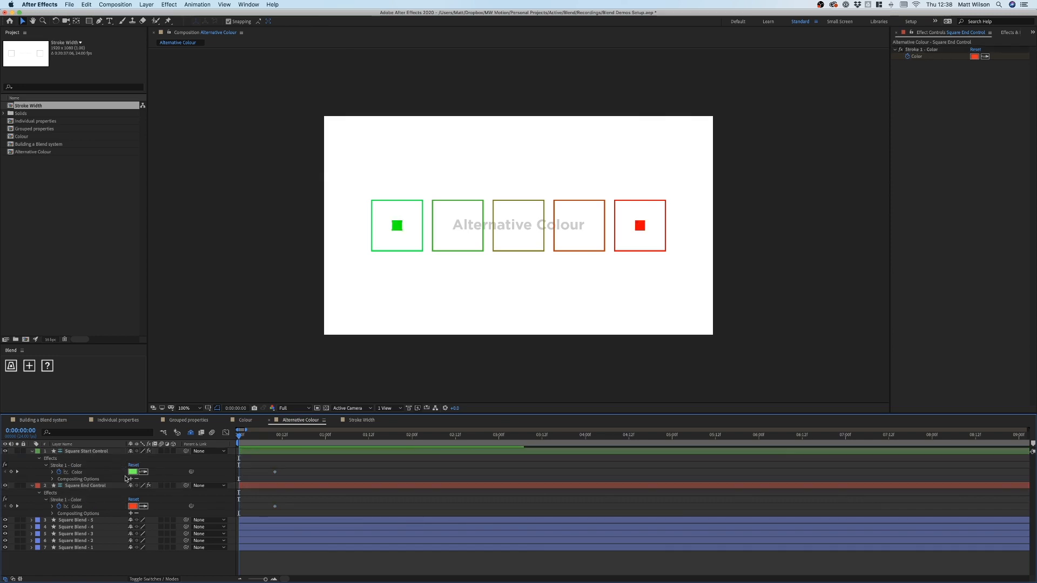
At the start of the timeline, set Square End Control's Stroke 1 - Color to blue and sample that blue for Square Start Control
{"action": "left_click", "coordinate": [132, 505]}
{"action": "left_click_drag", "start_coordinate": [245, 193], "coordinate": [245, 126]}
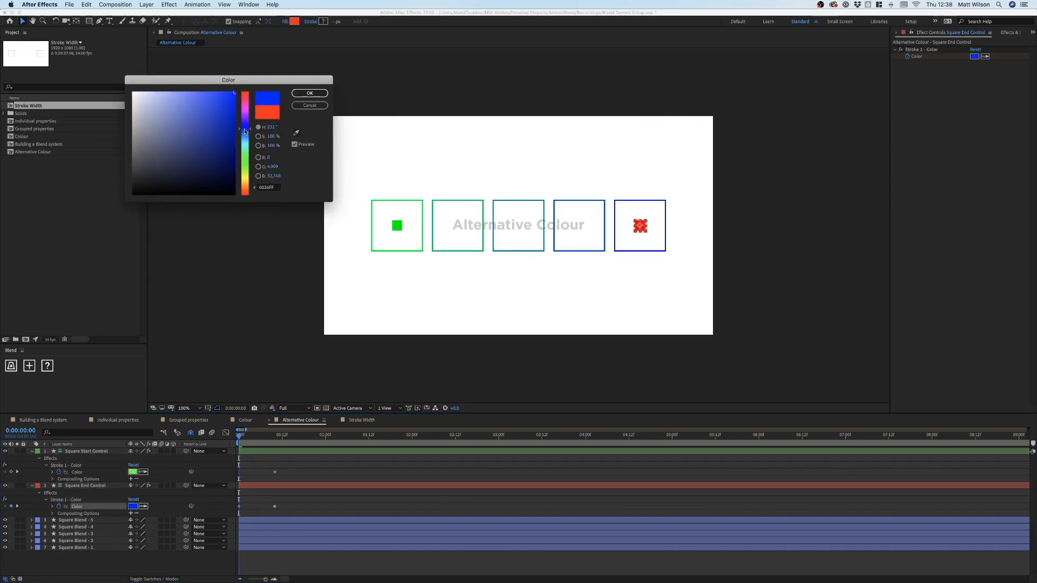
{"action": "left_click", "coordinate": [310, 93]}
{"action": "left_click", "coordinate": [144, 472]}
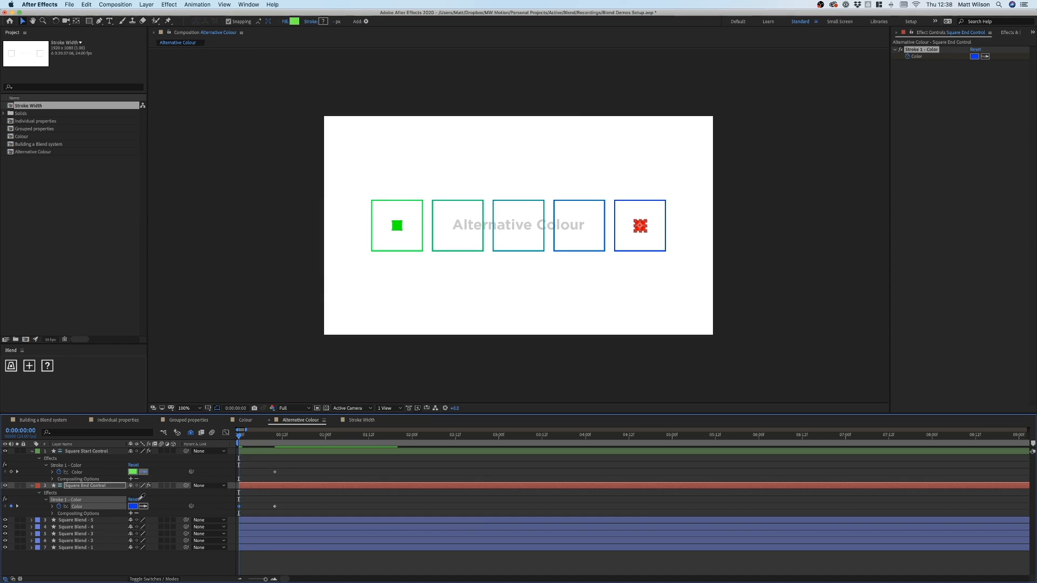
{"action": "left_click", "coordinate": [134, 506]}
{"action": "left_click", "coordinate": [246, 468]}
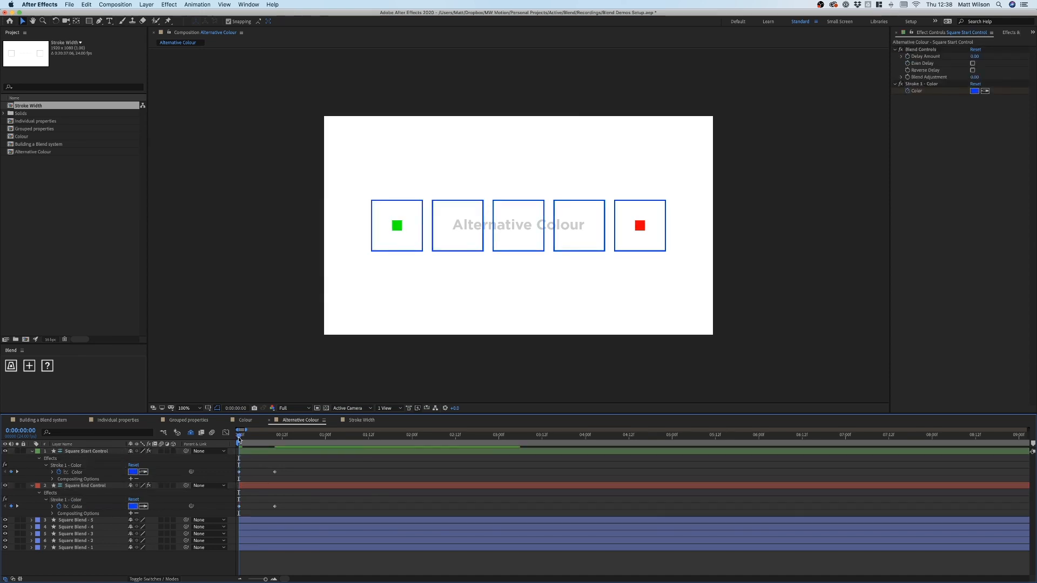
At 0:00:00:20, set the Stroke 1 - Color of Square End Control to yellow and deselect the layer
{"action": "left_click_drag", "start_coordinate": [239, 435], "coordinate": [275, 438]}
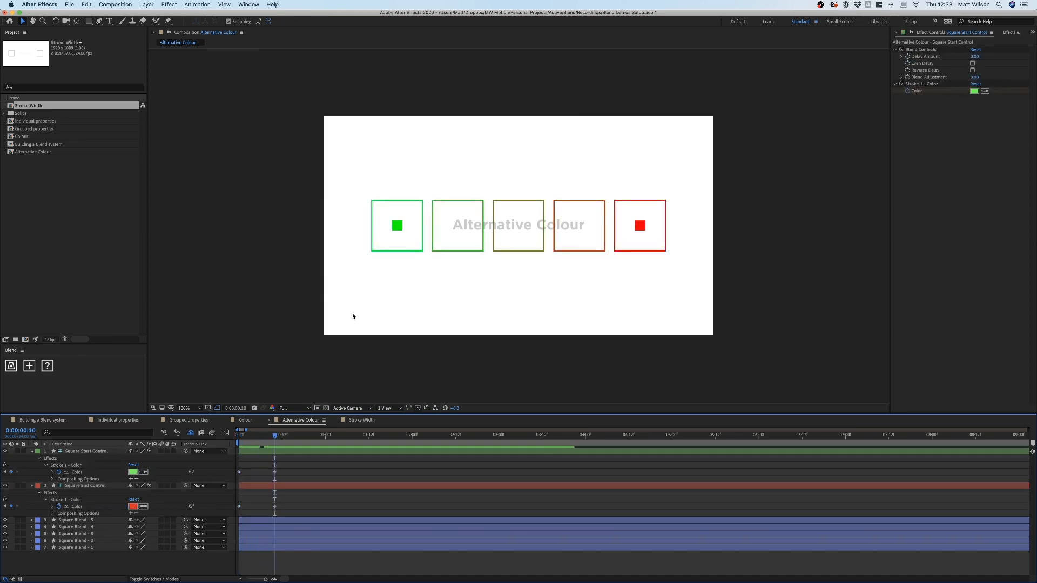
{"action": "key", "text": "shift+Page_Down"}
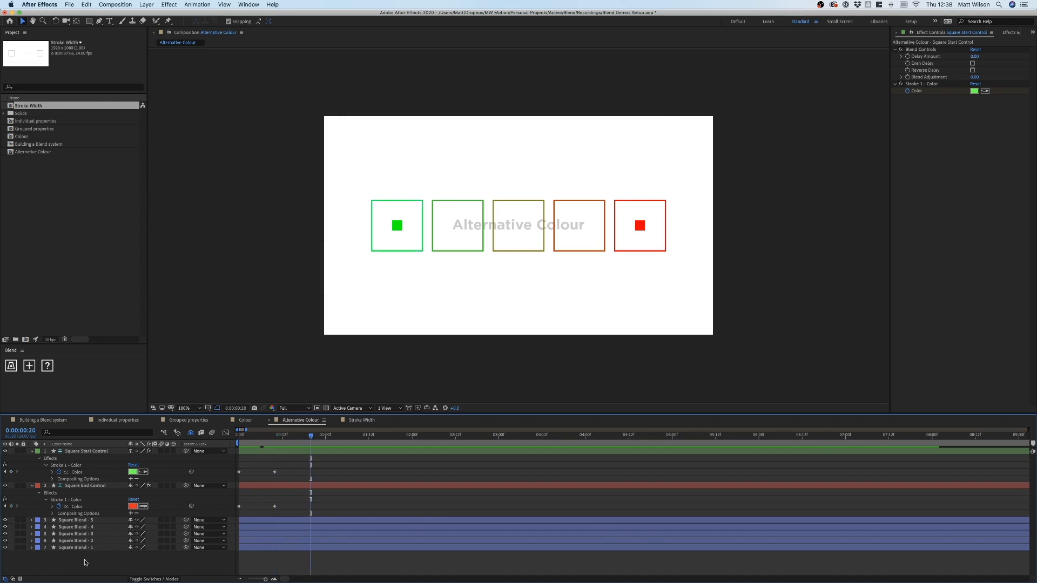
{"action": "left_click", "coordinate": [133, 507]}
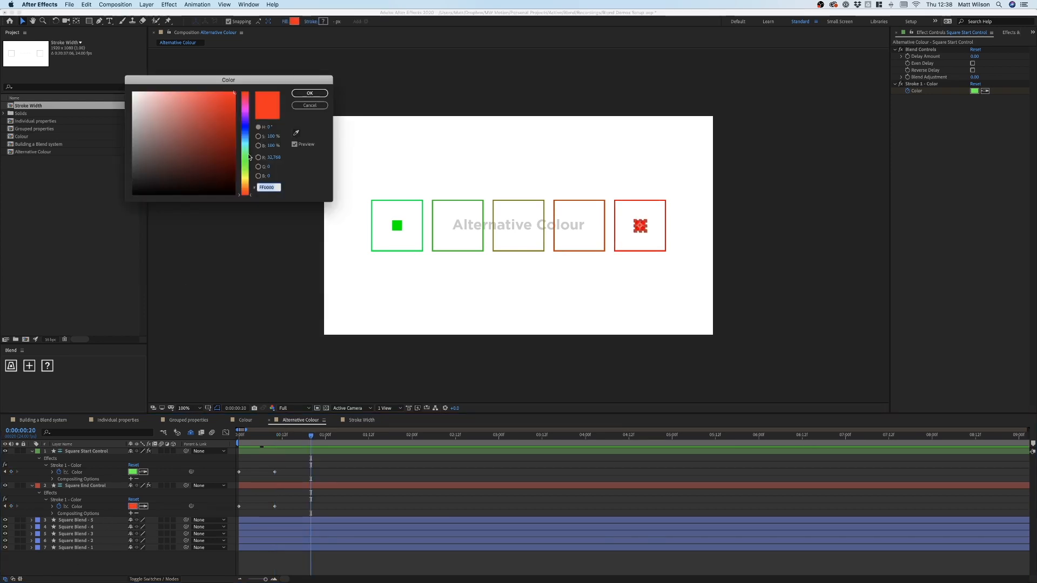
{"action": "left_click", "coordinate": [244, 180]}
{"action": "left_click", "coordinate": [309, 92]}
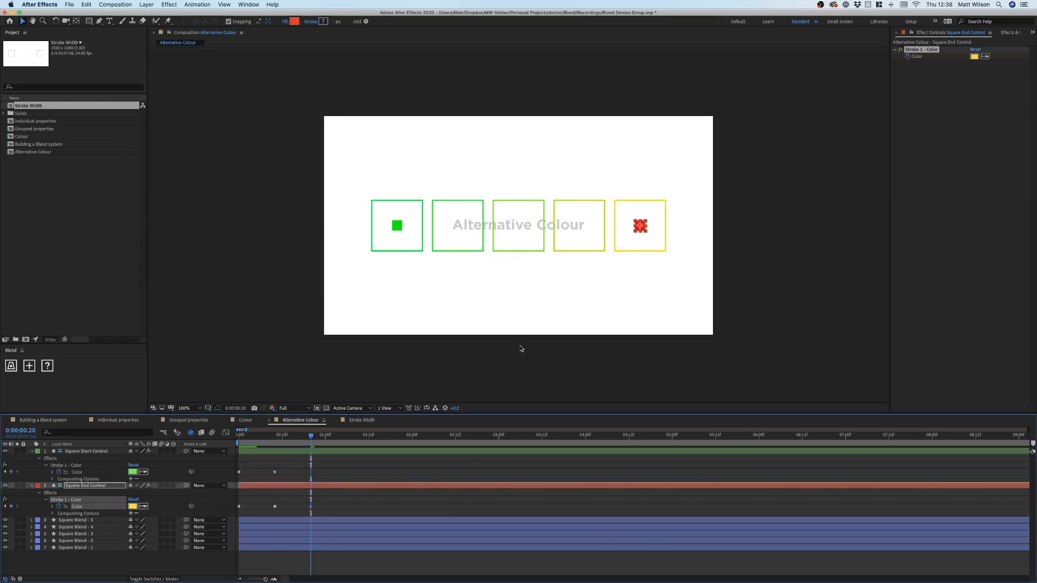
{"action": "left_click", "coordinate": [341, 476]}
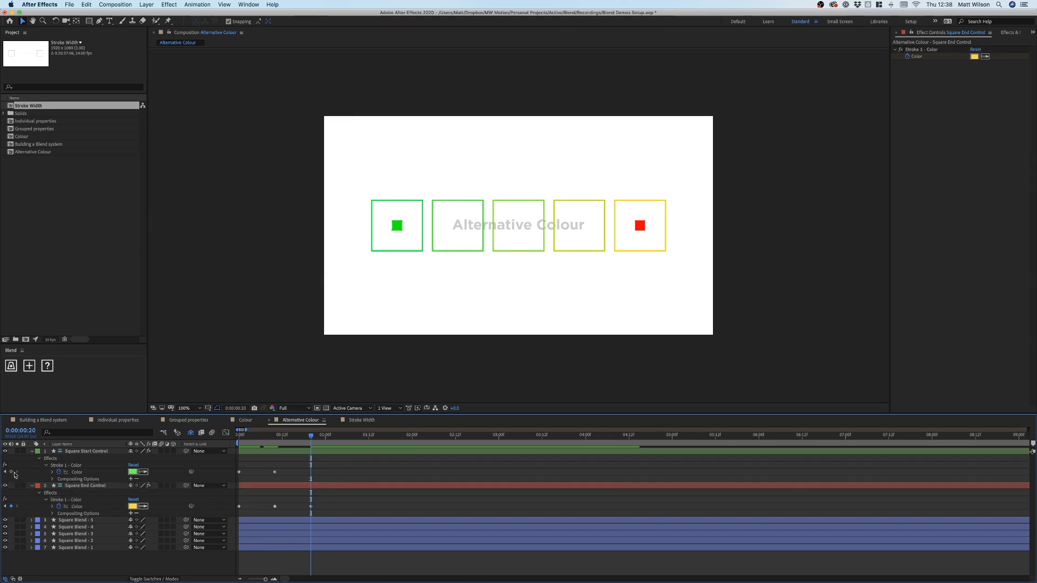
Keyframe Square Start Control's green Stroke 1 - Color at 0:00:00:20, and at 0:00:01:06 match it to Square End Control's yellow
{"action": "left_click", "coordinate": [12, 472]}
{"action": "key", "text": "shift+Page_Down"}
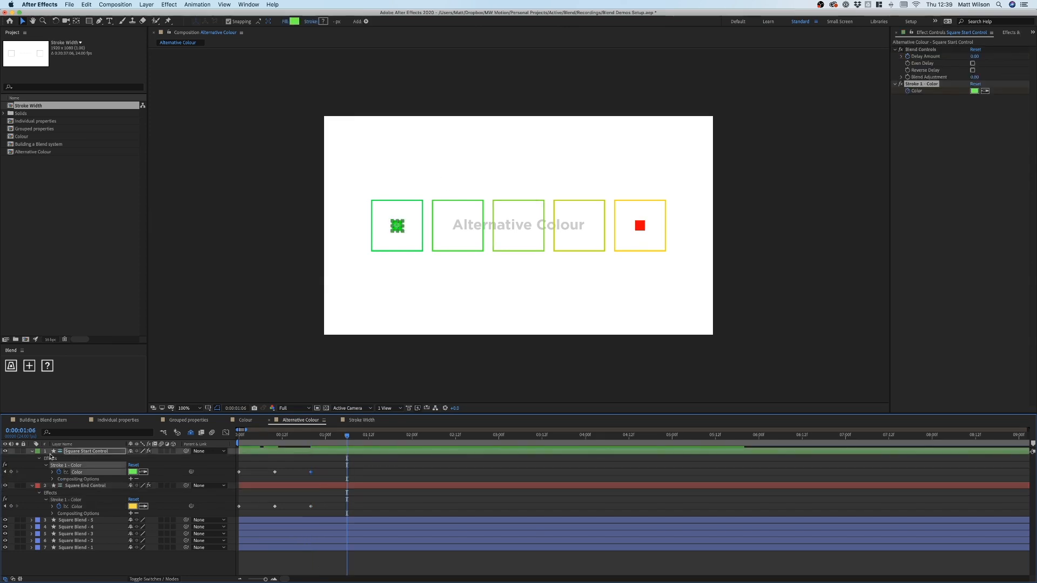
{"action": "left_click", "coordinate": [143, 473]}
{"action": "left_click", "coordinate": [133, 507]}
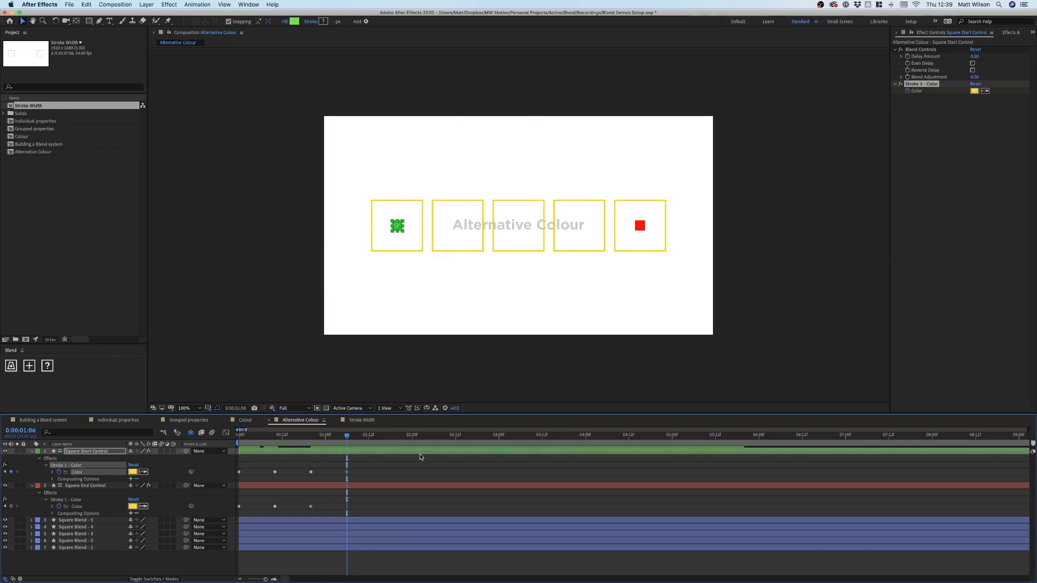
Set the work area to end at 0:00:01:17 and preview the colour animation
{"action": "left_click_drag", "start_coordinate": [348, 437], "coordinate": [389, 437]}
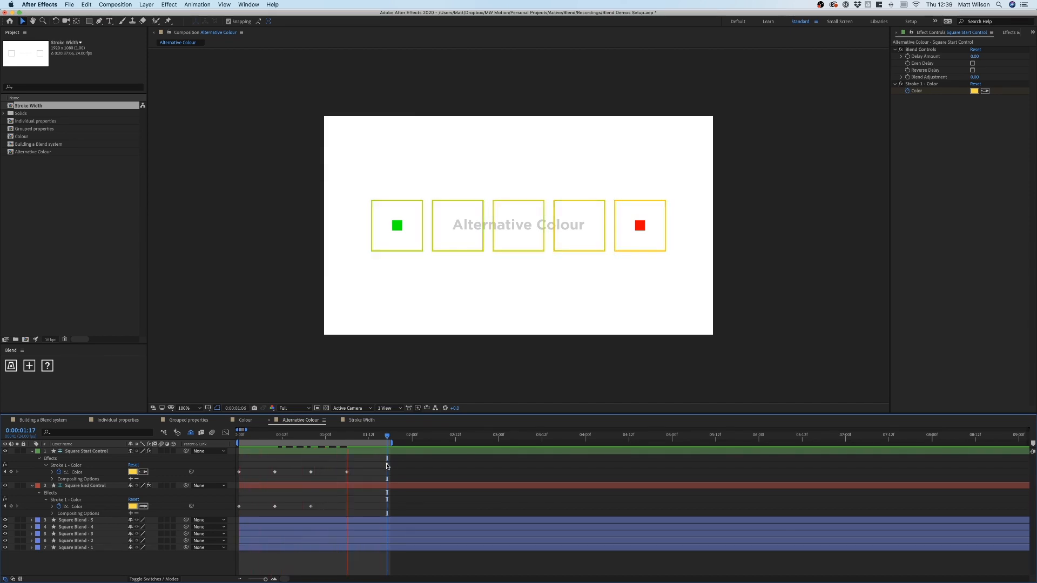
{"action": "key", "text": "space"}
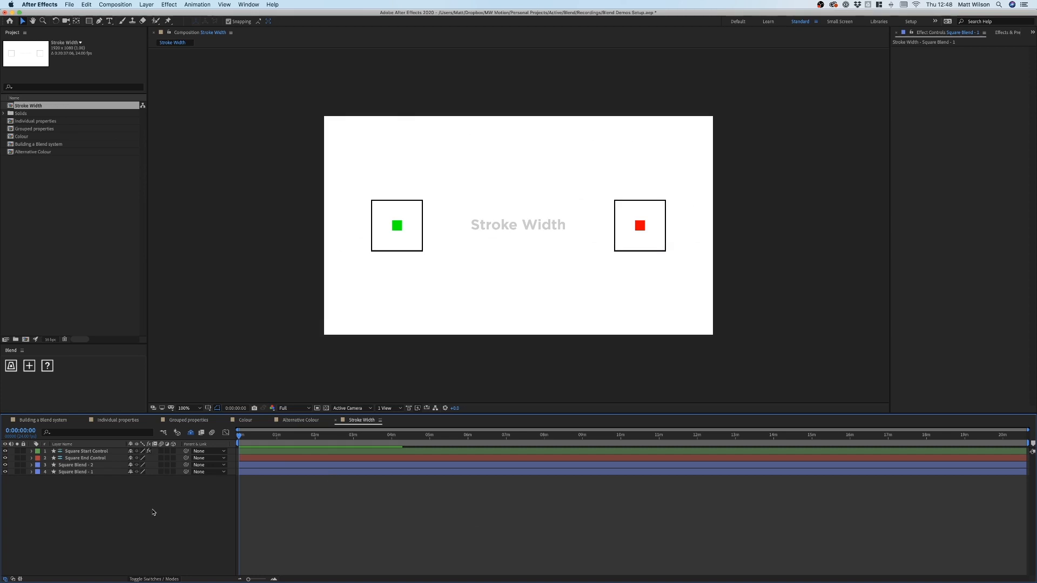
In the Stroke Width composition, add Square Blend - 1's Stroke 1 Stroke Width to the blend and make five squares in total
{"action": "left_click", "coordinate": [81, 473]}
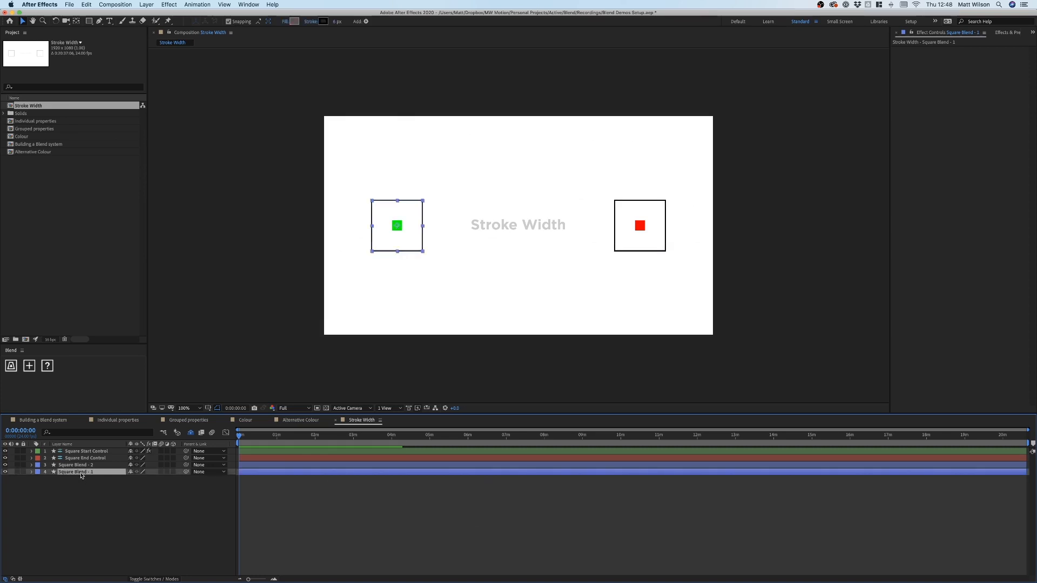
{"action": "left_click", "coordinate": [31, 472]}
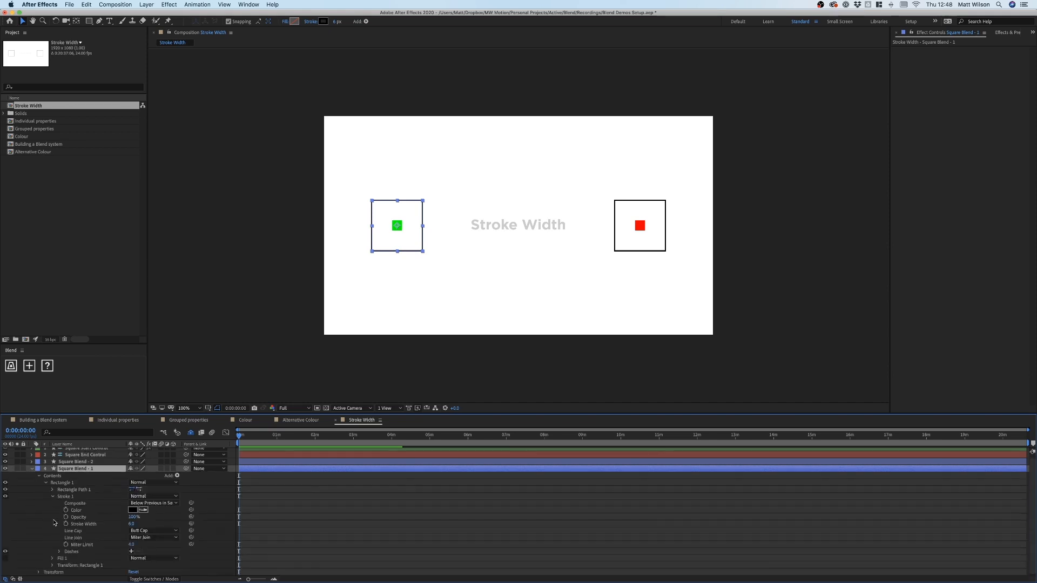
{"action": "left_click", "coordinate": [101, 524]}
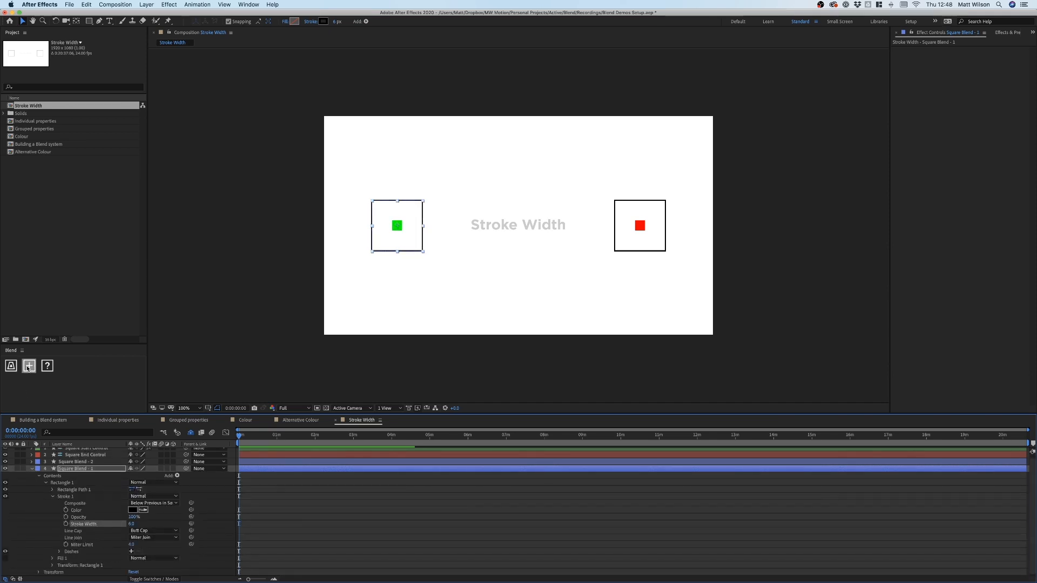
{"action": "left_click", "coordinate": [29, 365]}
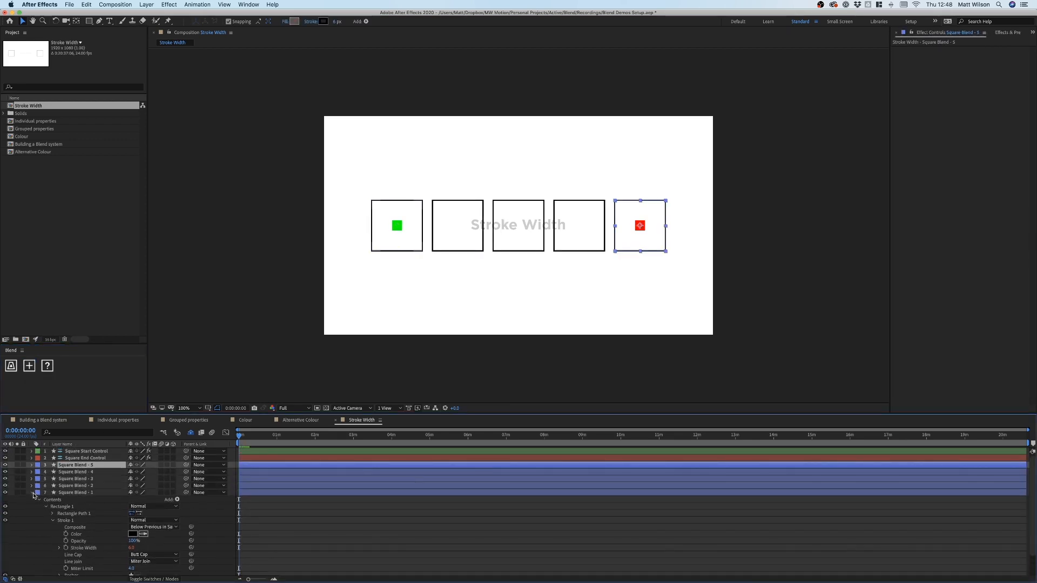
{"action": "left_click", "coordinate": [32, 492]}
{"action": "left_click", "coordinate": [103, 520]}
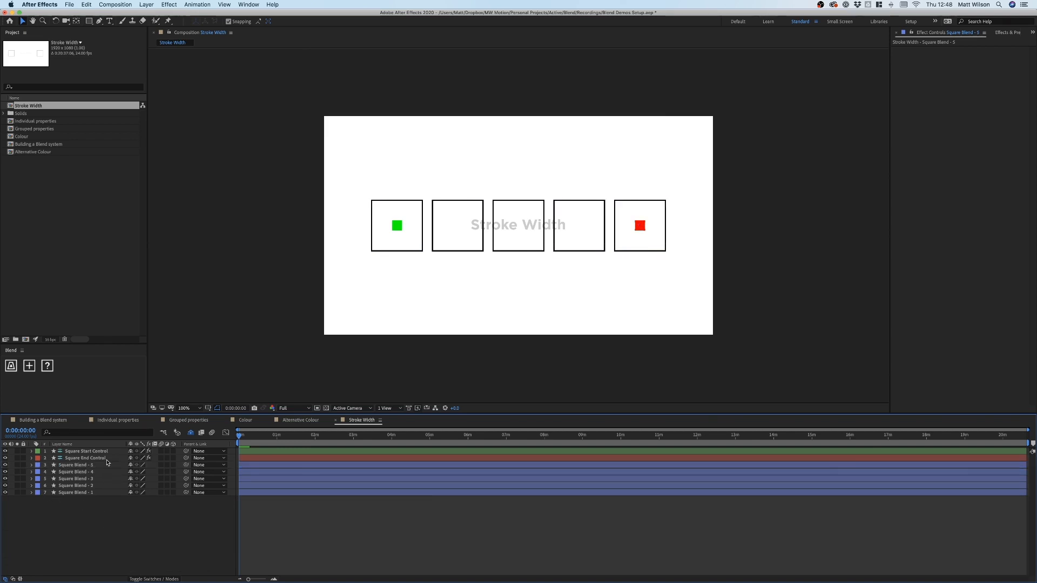
Set the Scale of Square End Control to 400%
{"action": "left_click", "coordinate": [98, 458]}
{"action": "key", "text": "s"}
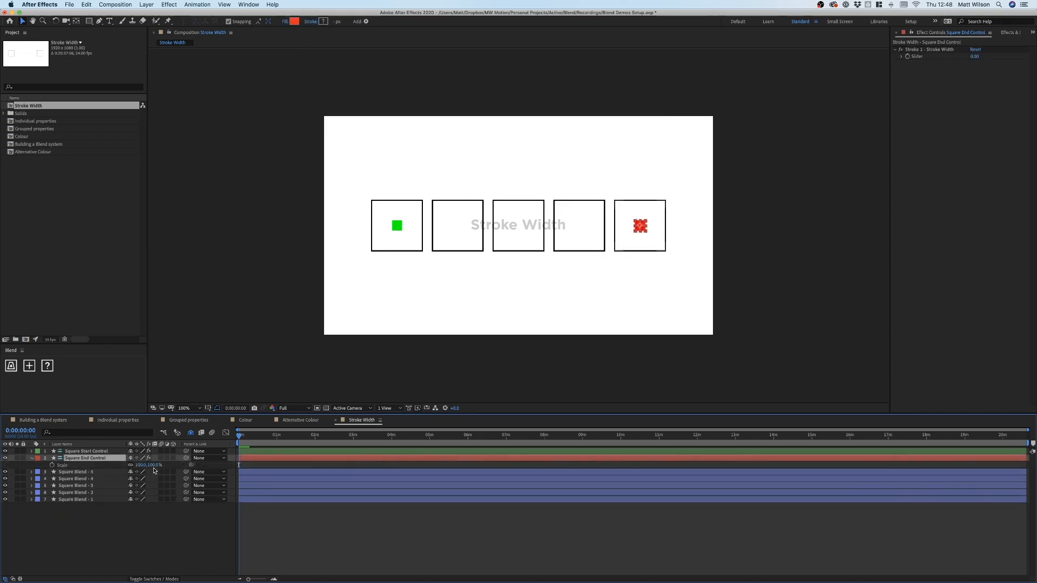
{"action": "left_click_drag", "start_coordinate": [142, 465], "coordinate": [194, 467]}
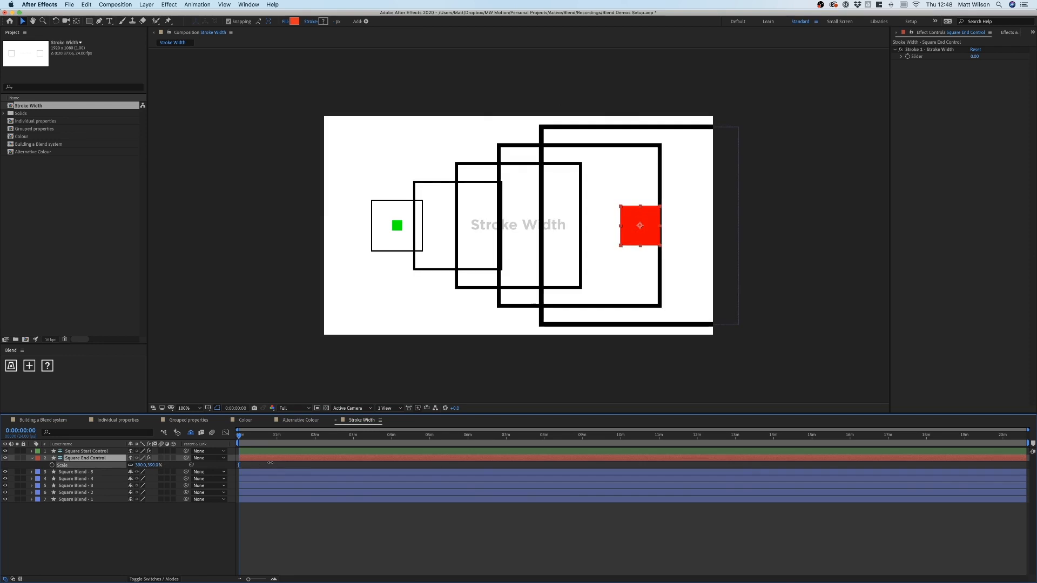
{"action": "left_click", "coordinate": [155, 465]}
{"action": "type", "text": "4"}
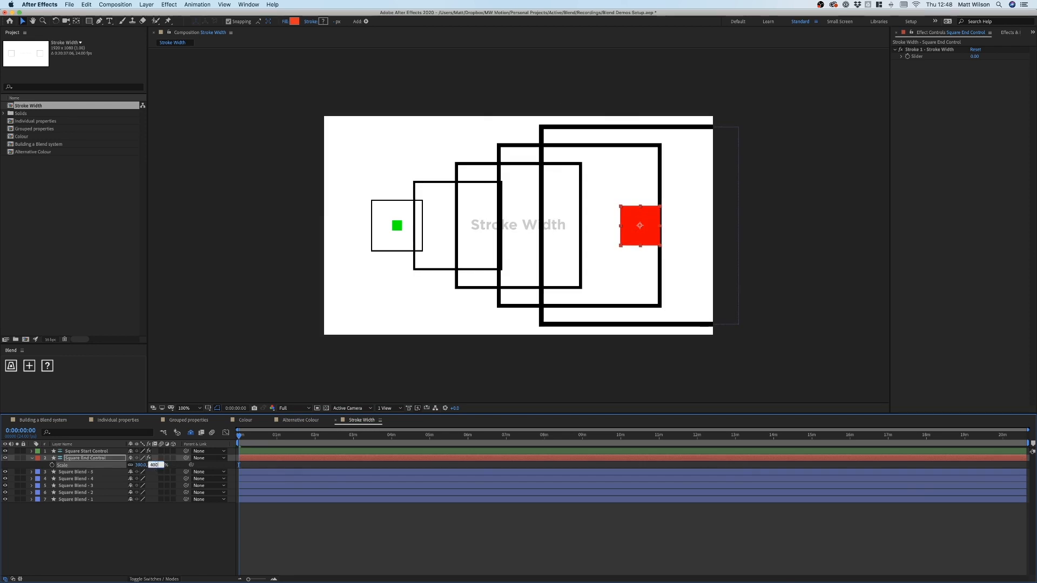
{"action": "type", "text": "00"}
{"action": "key", "text": "Return"}
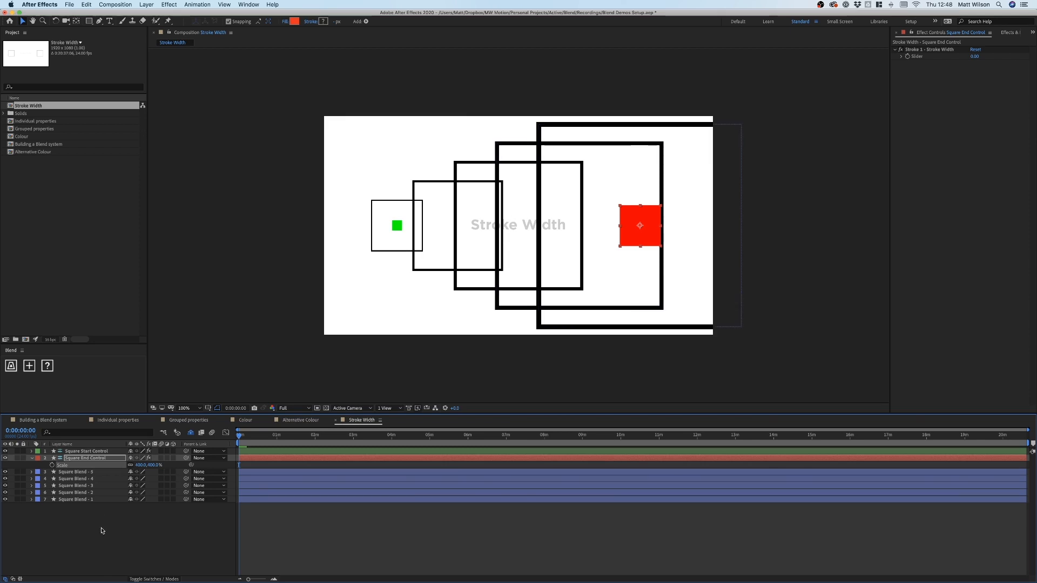
Enable Consistent Stroke Width for Stroke 1 on Square Start Control
{"action": "left_click", "coordinate": [100, 452]}
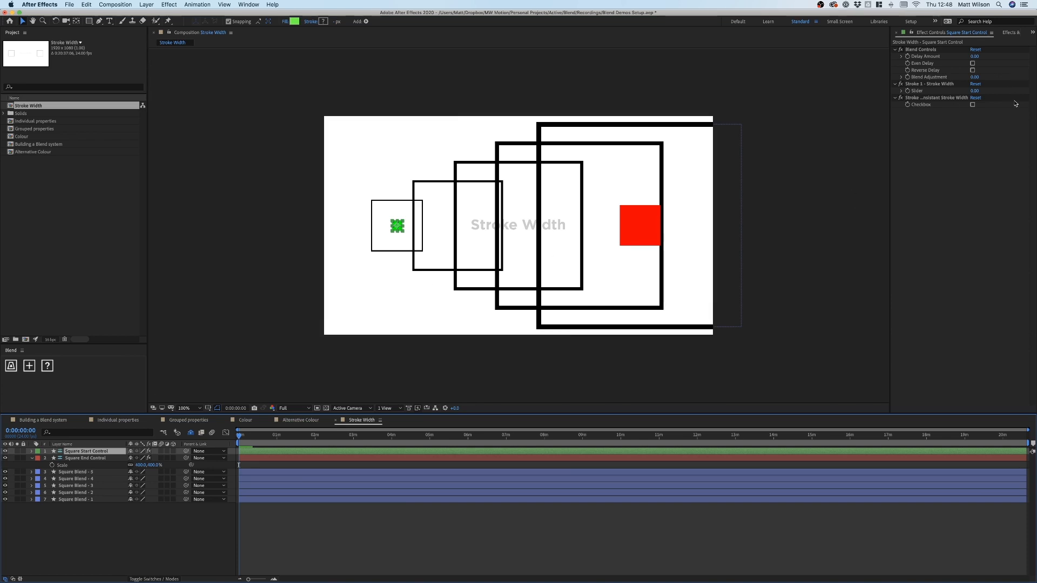
{"action": "left_click", "coordinate": [972, 105]}
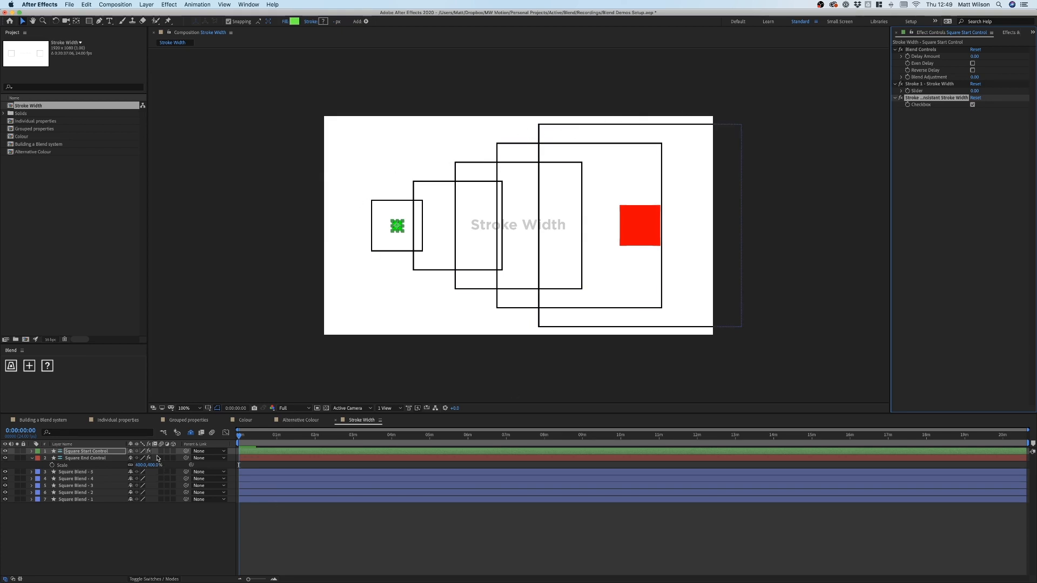
Try a larger Scale on Square End Control, undo it, and toggle Consistent Stroke Width off and on to compare the strokes
{"action": "left_click_drag", "start_coordinate": [149, 465], "coordinate": [183, 453]}
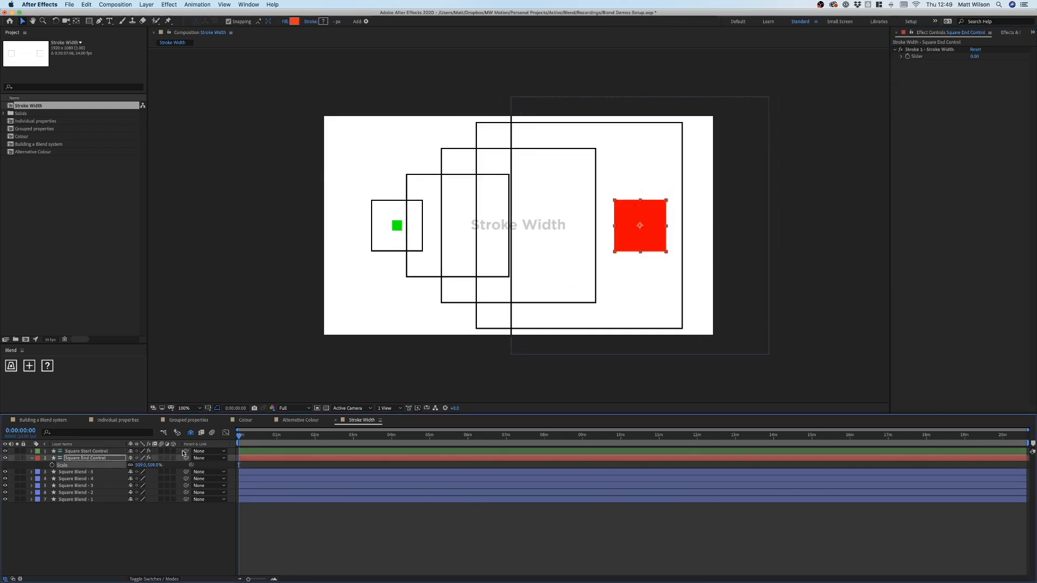
{"action": "key", "text": "super+z"}
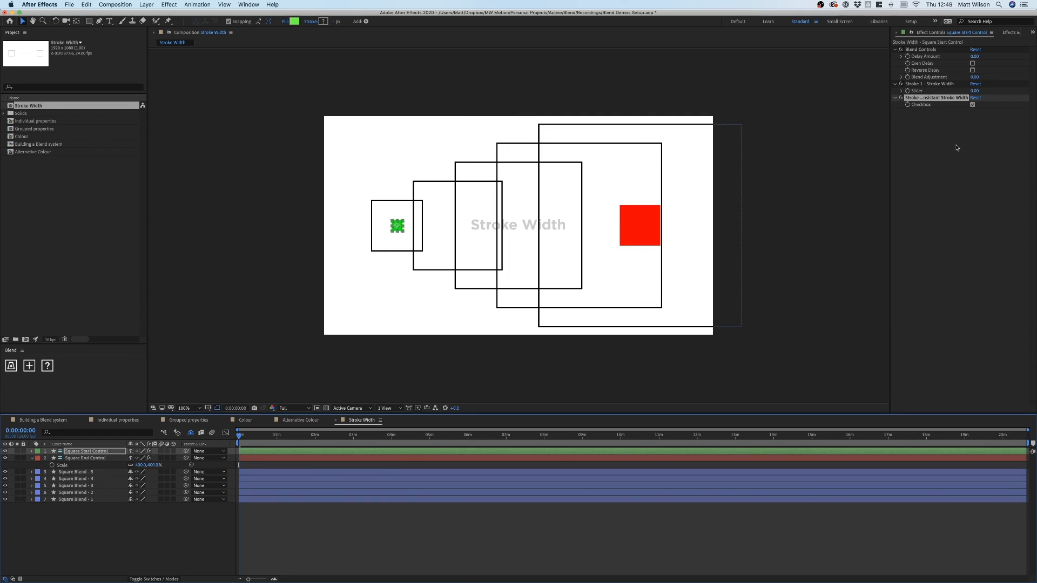
{"action": "left_click", "coordinate": [972, 105]}
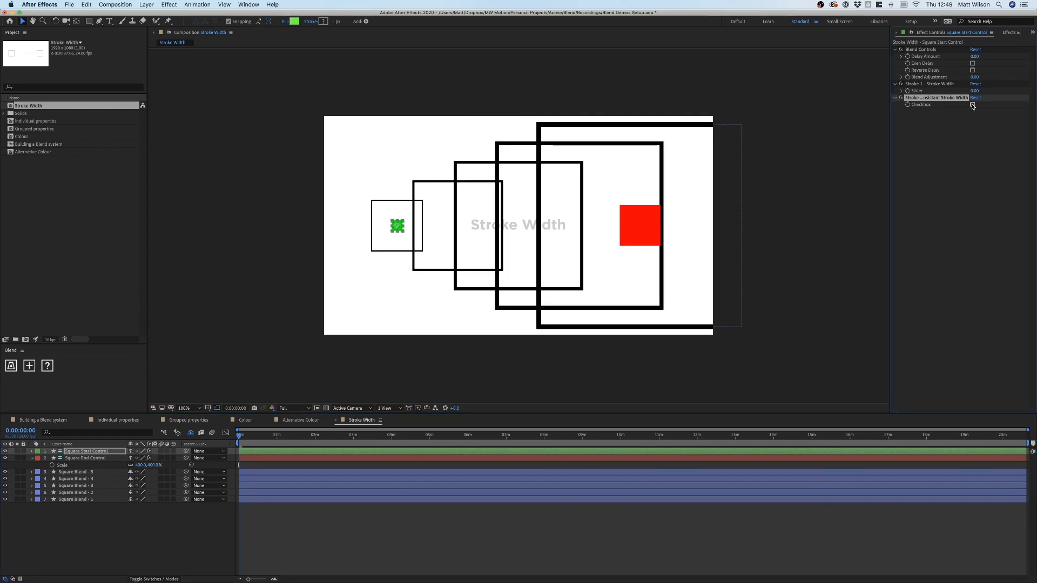
{"action": "left_click", "coordinate": [972, 105]}
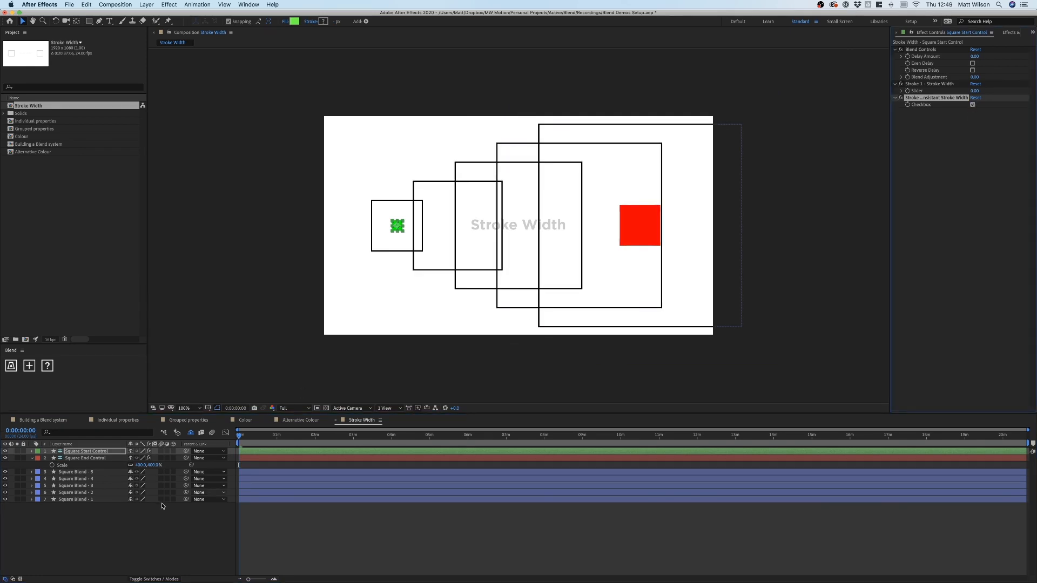
Try changing the Stroke 1 - Stroke Width slider of Square End Control and undo the change
{"action": "left_click", "coordinate": [71, 500]}
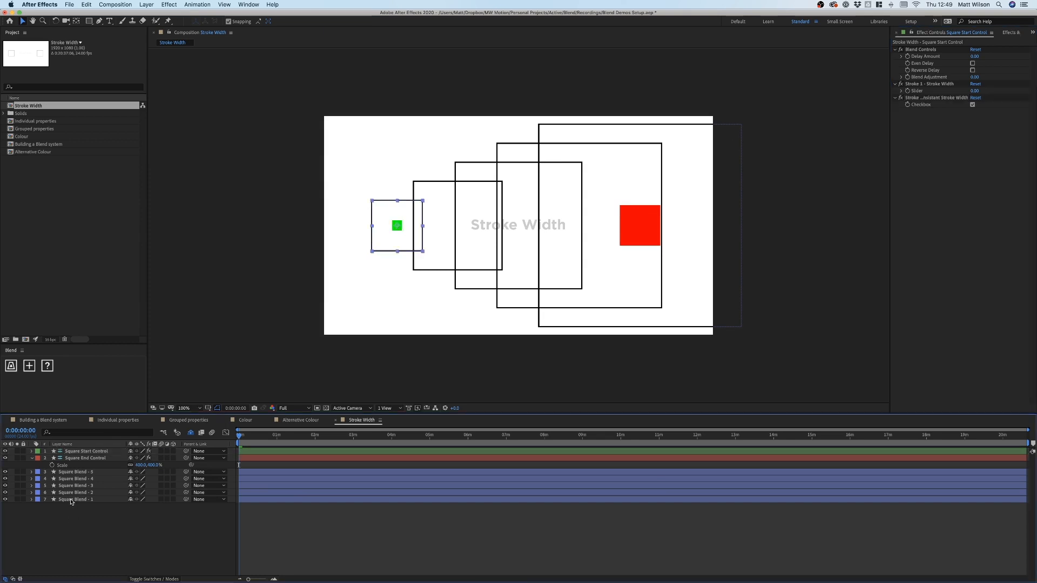
{"action": "left_click", "coordinate": [90, 457]}
{"action": "left_click", "coordinate": [975, 54]}
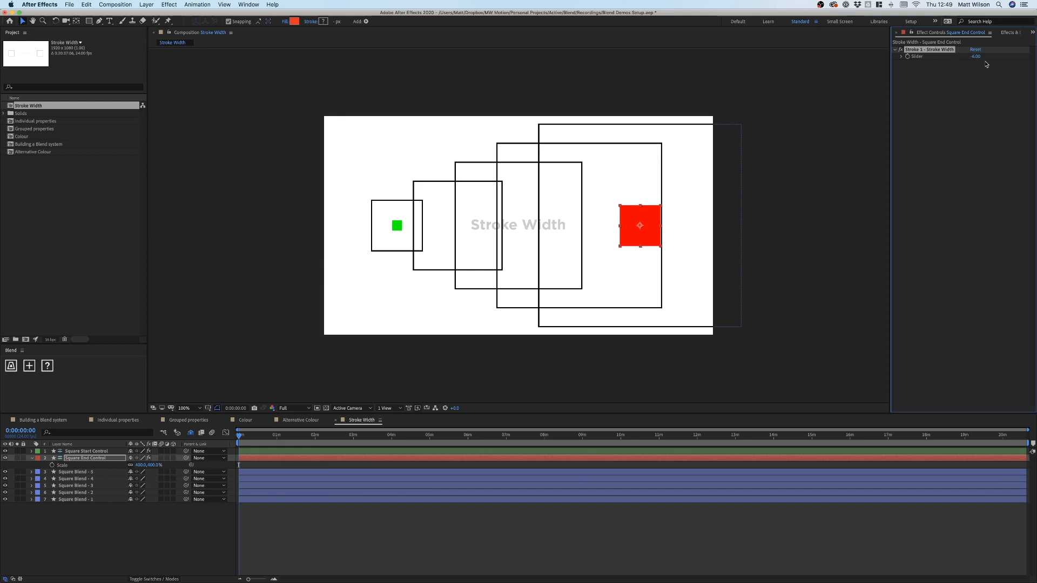
{"action": "key", "text": "super+z"}
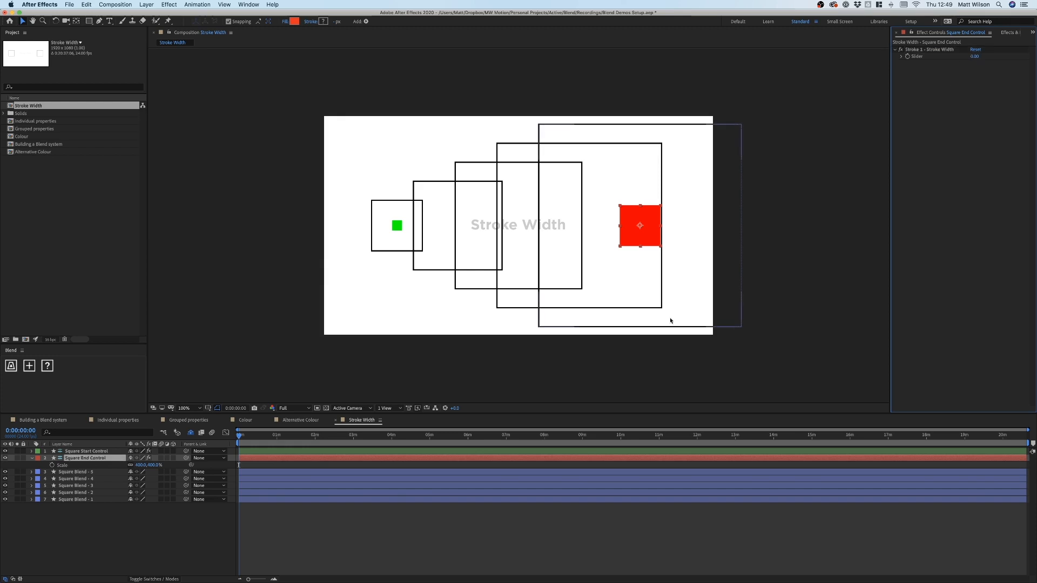
Keyframe the Stroke Width of Stroke 1 in Square Blend - 1 at the first frame and one frame further on
{"action": "left_click", "coordinate": [31, 499], "text": "super"}
{"action": "left_click", "coordinate": [66, 523]}
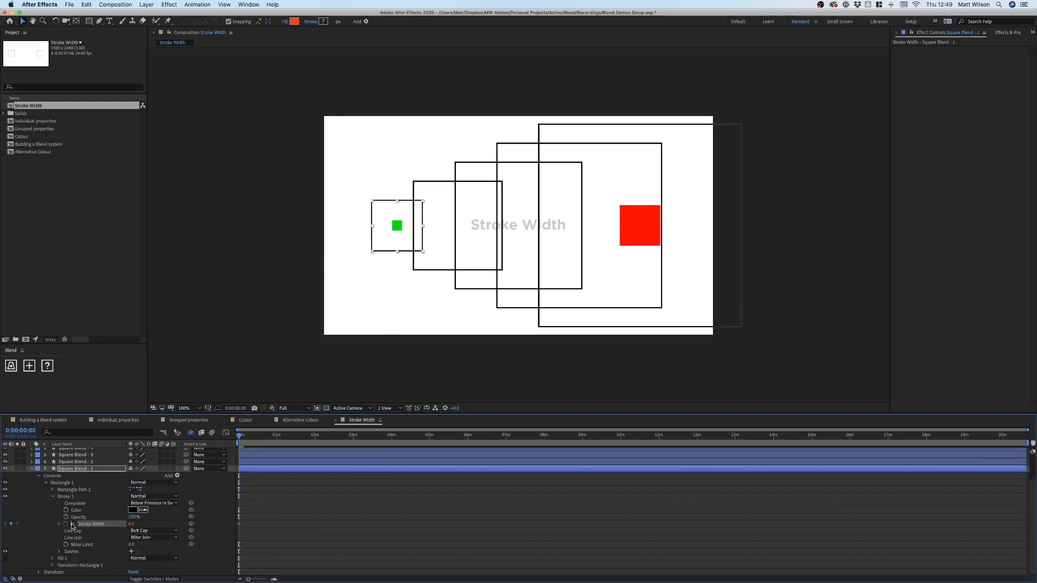
{"action": "key", "text": "="}
{"action": "left_click", "coordinate": [240, 436]}
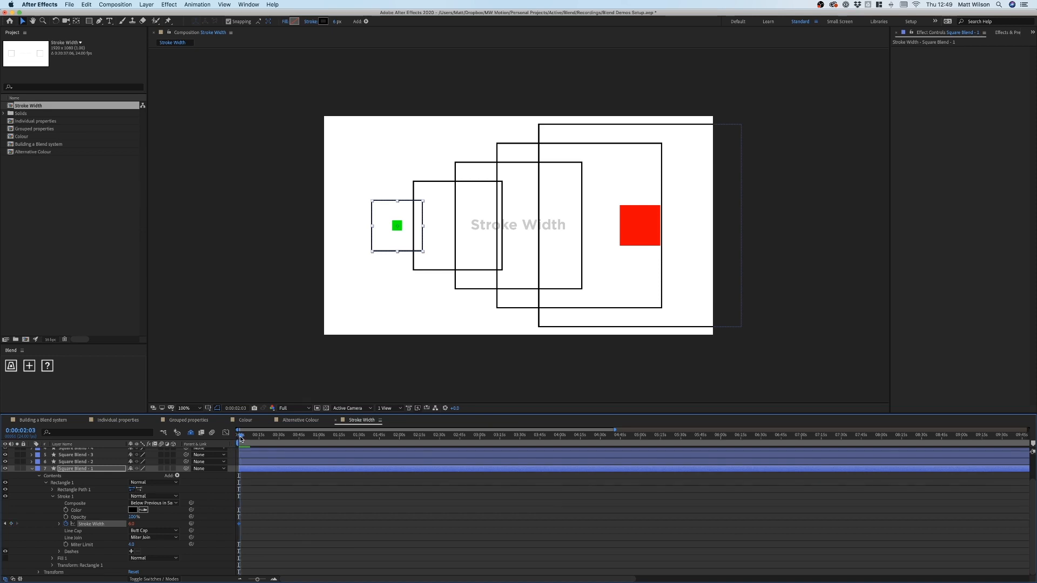
{"action": "key", "text": "="}
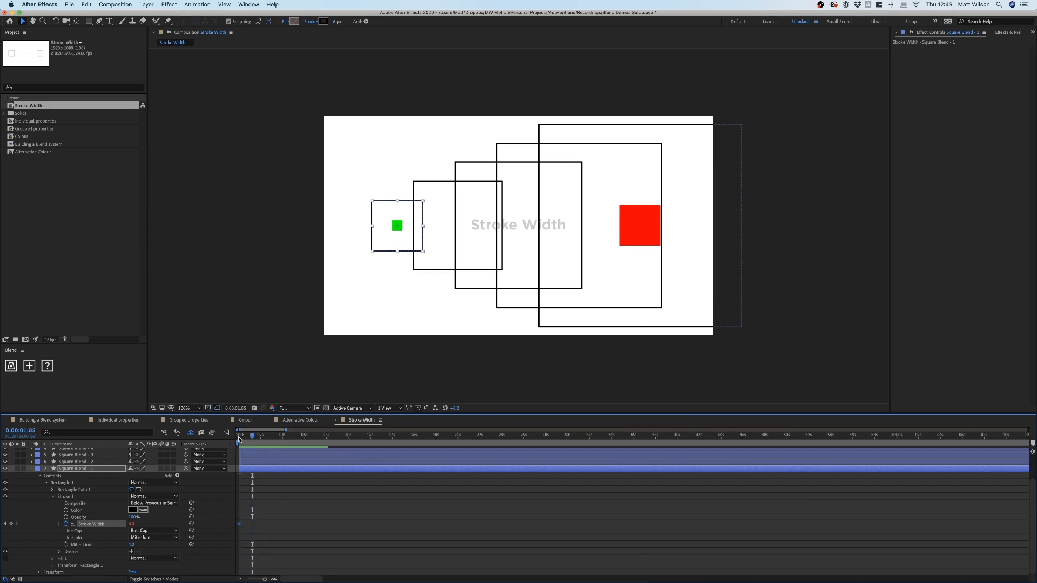
{"action": "left_click_drag", "start_coordinate": [238, 436], "coordinate": [237, 439]}
{"action": "left_click", "coordinate": [131, 524]}
{"action": "key", "text": "Return"}
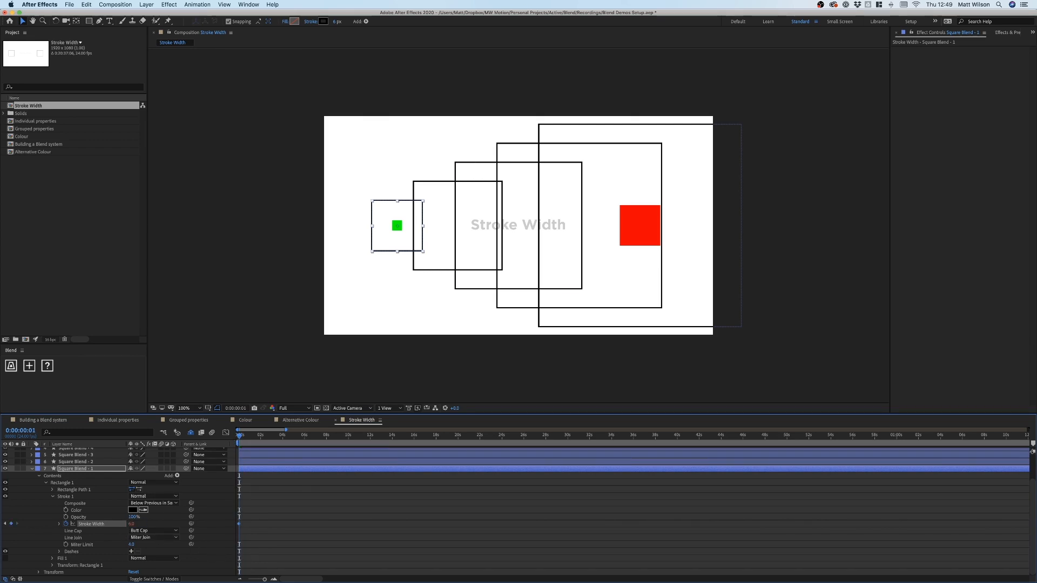
Delete the layers Square Blend - 2 to Square Blend - 5 and duplicate Square Blend - 1 four times to replace them
{"action": "left_click", "coordinate": [81, 462]}
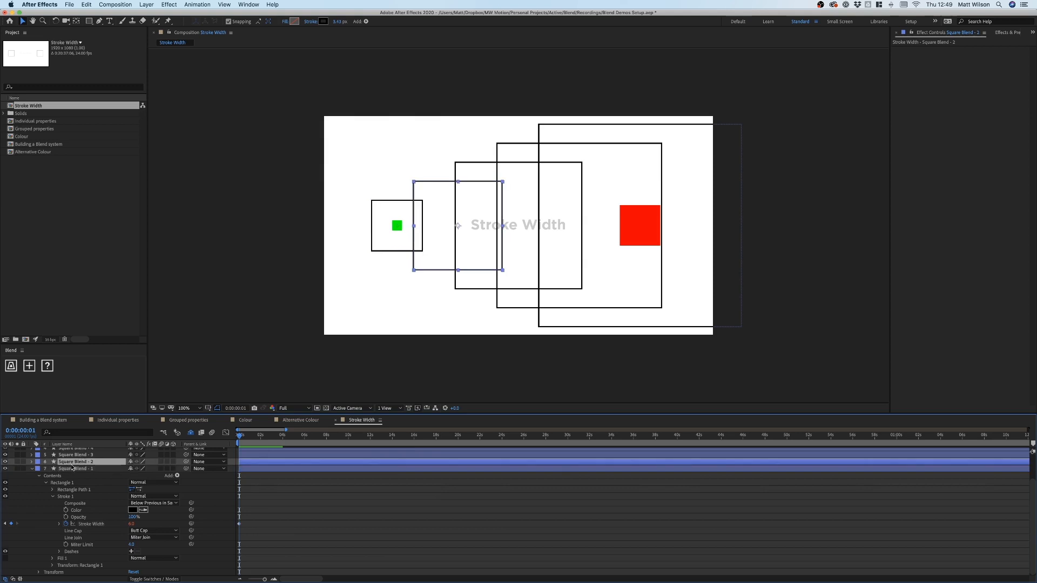
{"action": "left_click", "coordinate": [32, 468]}
{"action": "left_click", "coordinate": [79, 474], "text": "shift"}
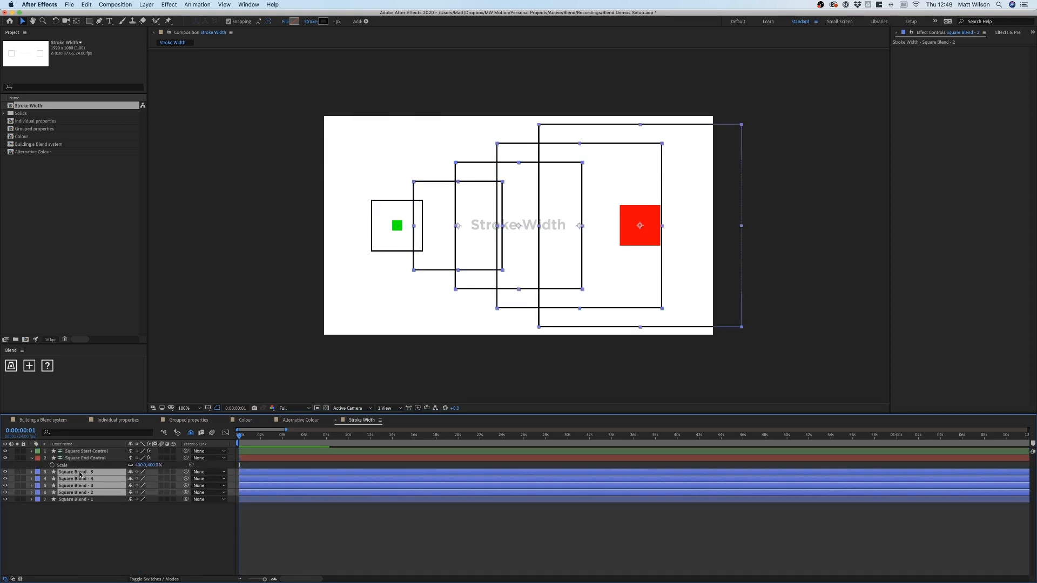
{"action": "key", "text": "Delete"}
{"action": "left_click", "coordinate": [76, 471]}
{"action": "key", "text": "super+d"}
{"action": "key", "text": "super+d"}
{"action": "key", "text": "super+d"}
{"action": "key", "text": "super+d"}
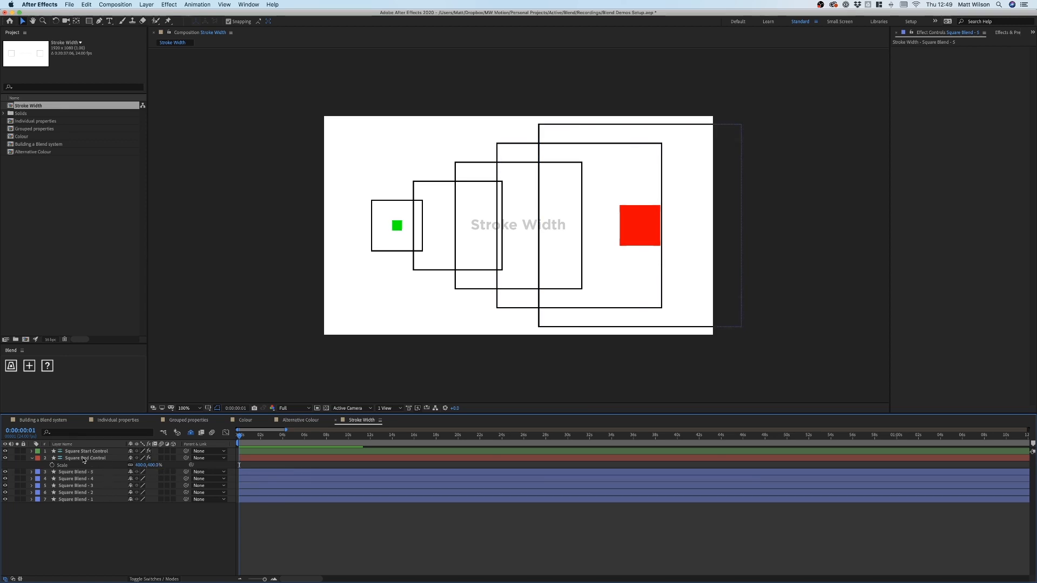
Set the Stroke 1 - Stroke Width slider of Square End Control to 100
{"action": "left_click", "coordinate": [84, 458]}
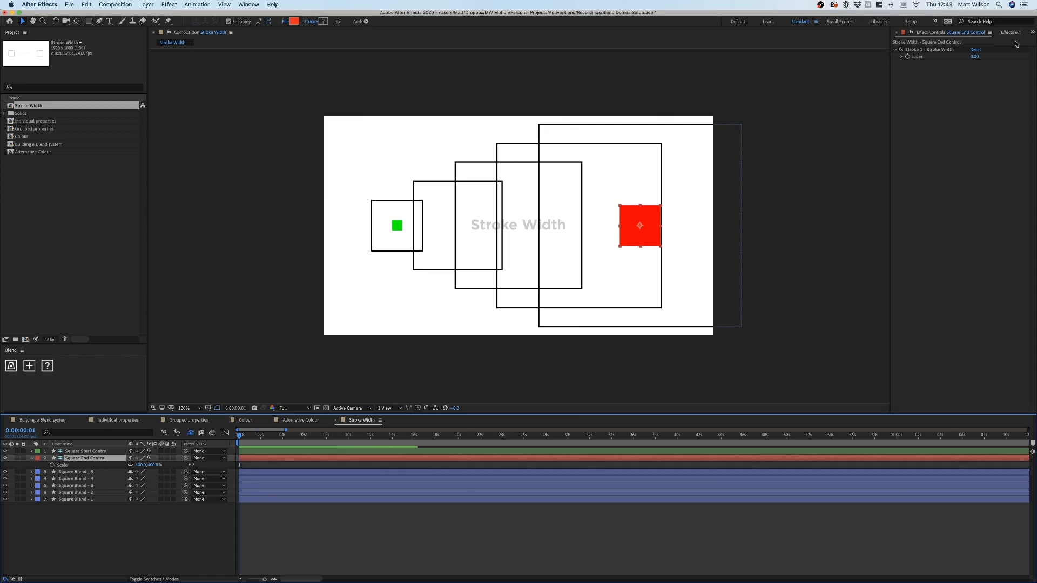
{"action": "left_click", "coordinate": [976, 56]}
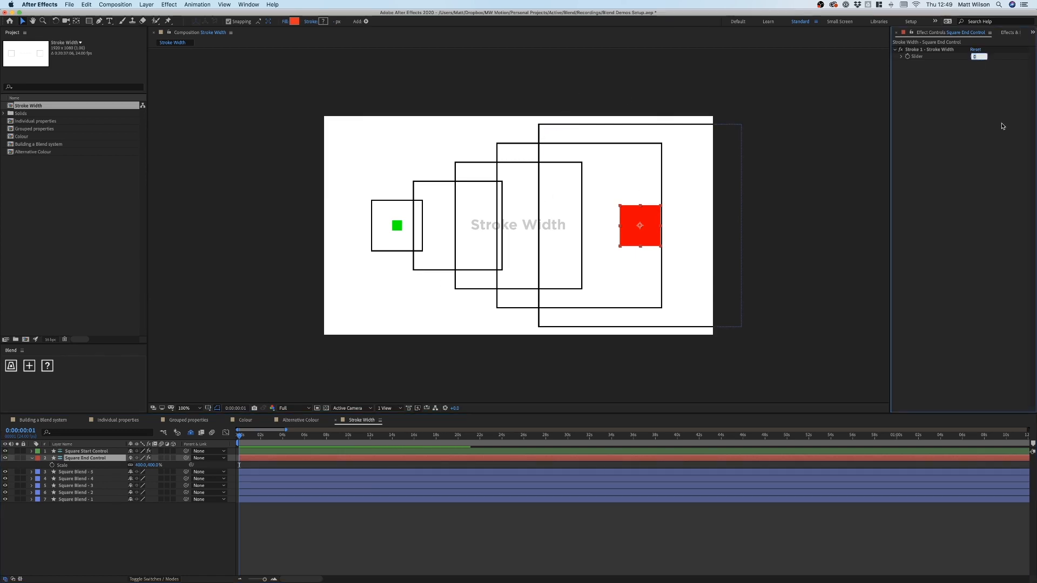
{"action": "type", "text": "100"}
{"action": "key", "text": "Return"}
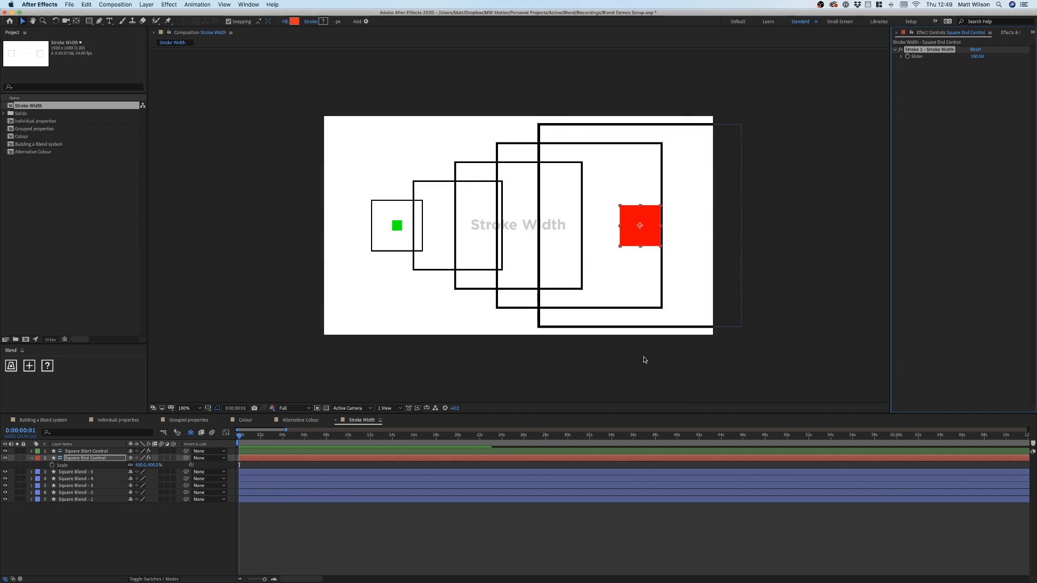
{"action": "left_click", "coordinate": [315, 543]}
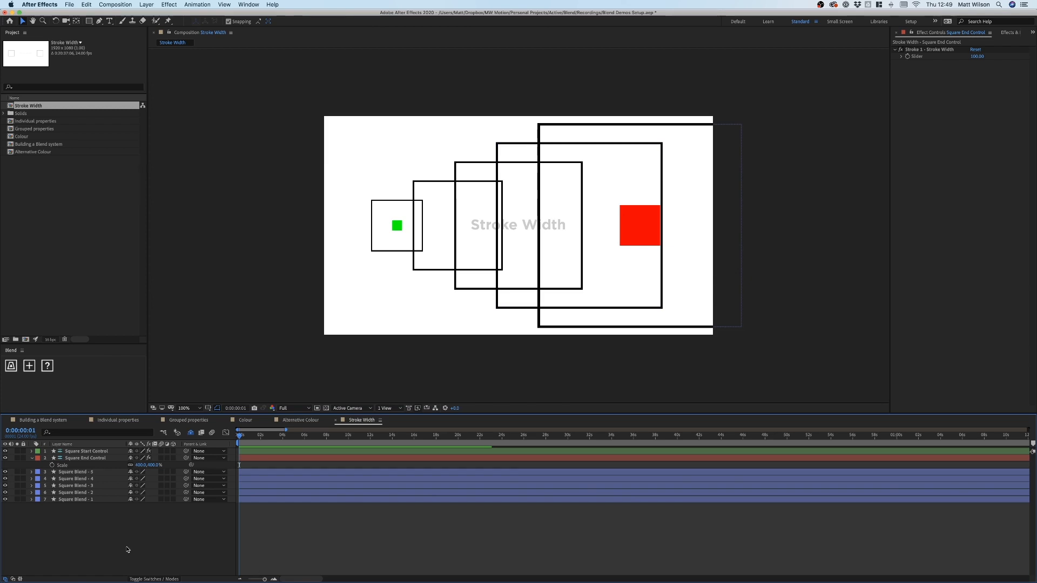
Toggle Consistent Stroke Width off and on for Square Start Control to compare the blended stroke thicknesses
{"action": "left_click", "coordinate": [106, 453]}
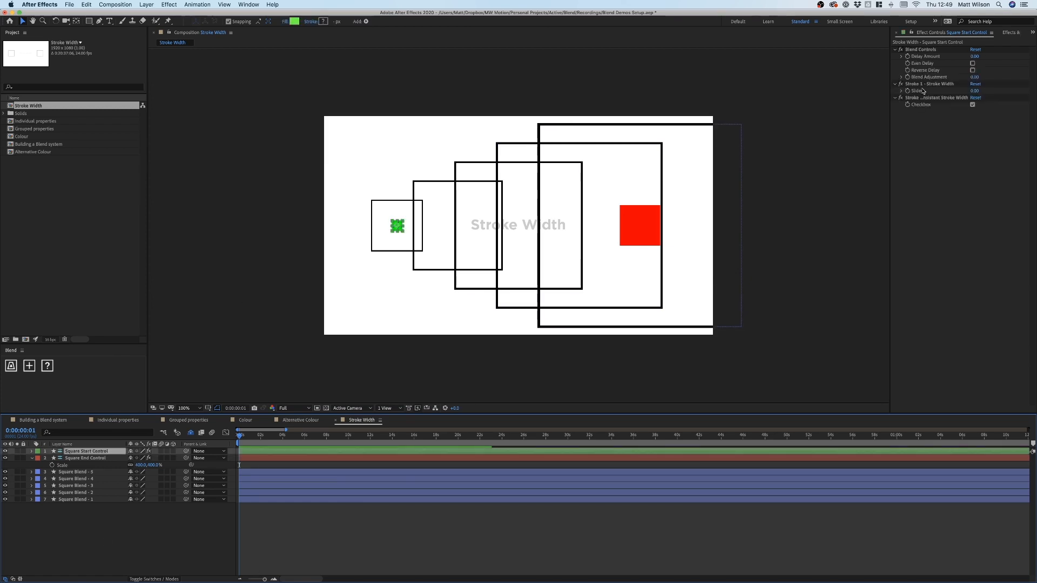
{"action": "left_click", "coordinate": [972, 105]}
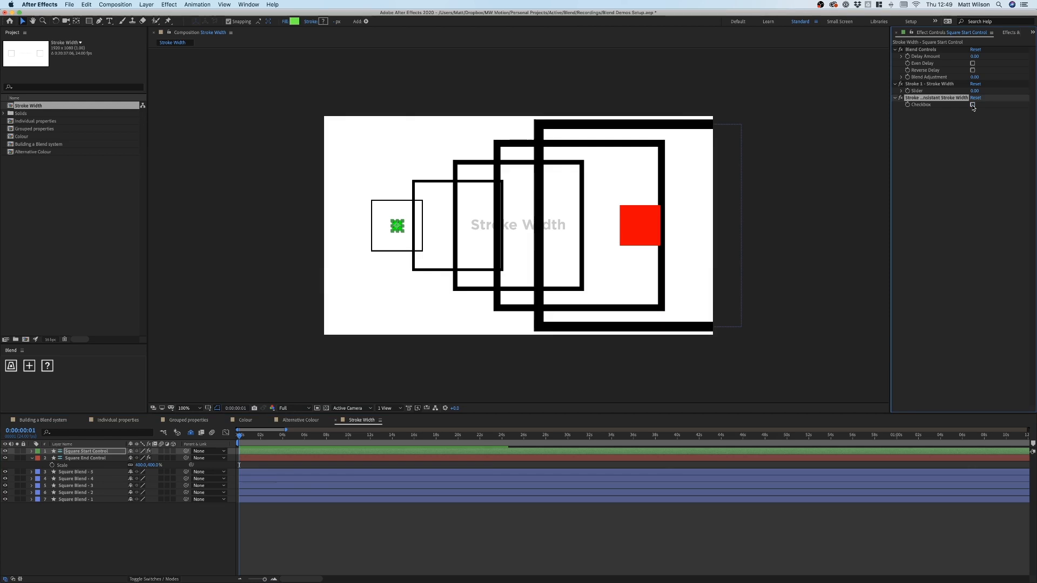
{"action": "left_click", "coordinate": [972, 105]}
{"action": "left_click", "coordinate": [972, 105]}
{"action": "left_click", "coordinate": [973, 105]}
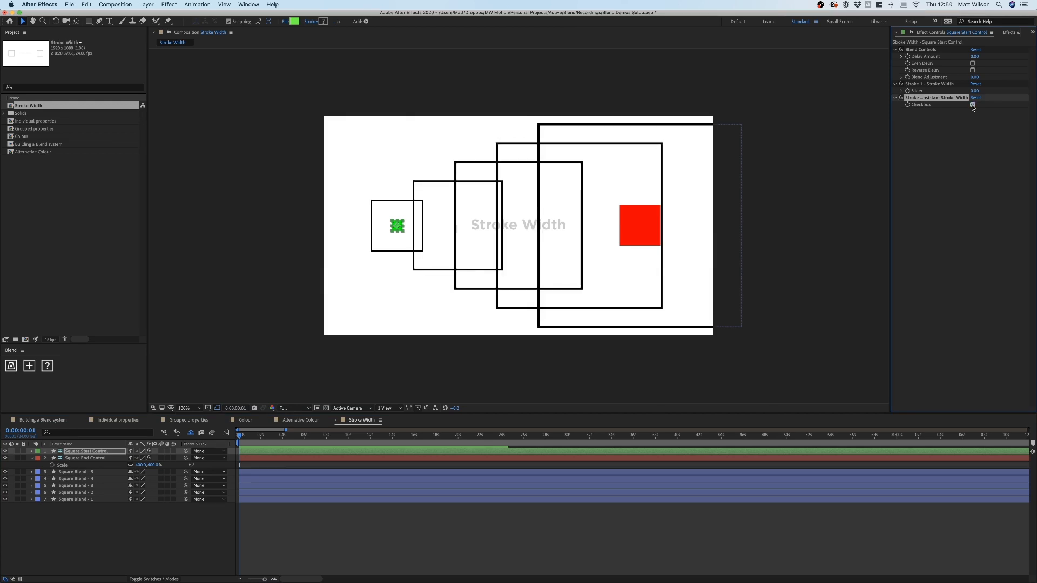
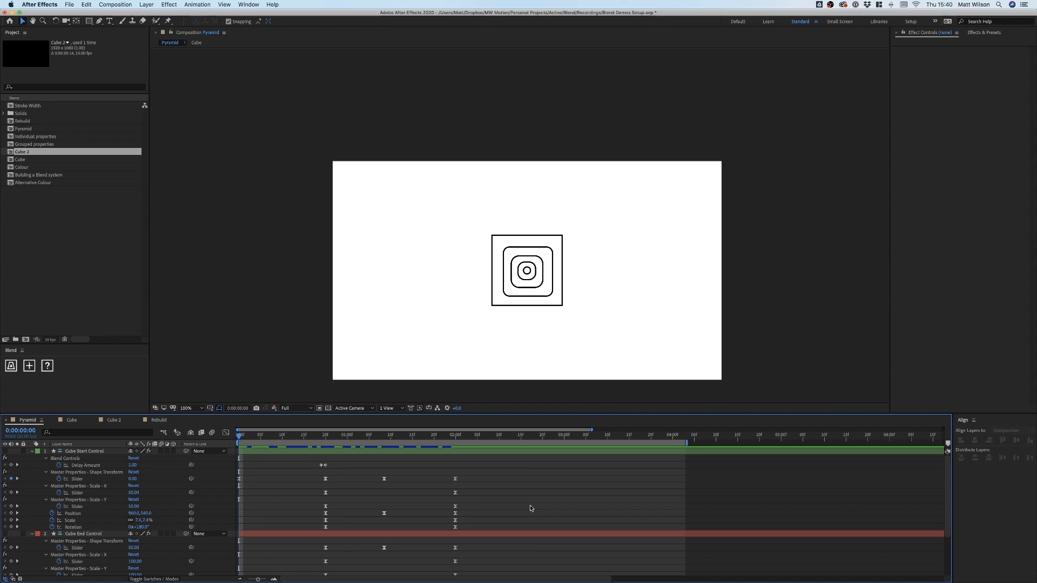
Play the Pyramid composition and scrub back and forth through its animation to review the blend
{"action": "key", "text": "space"}
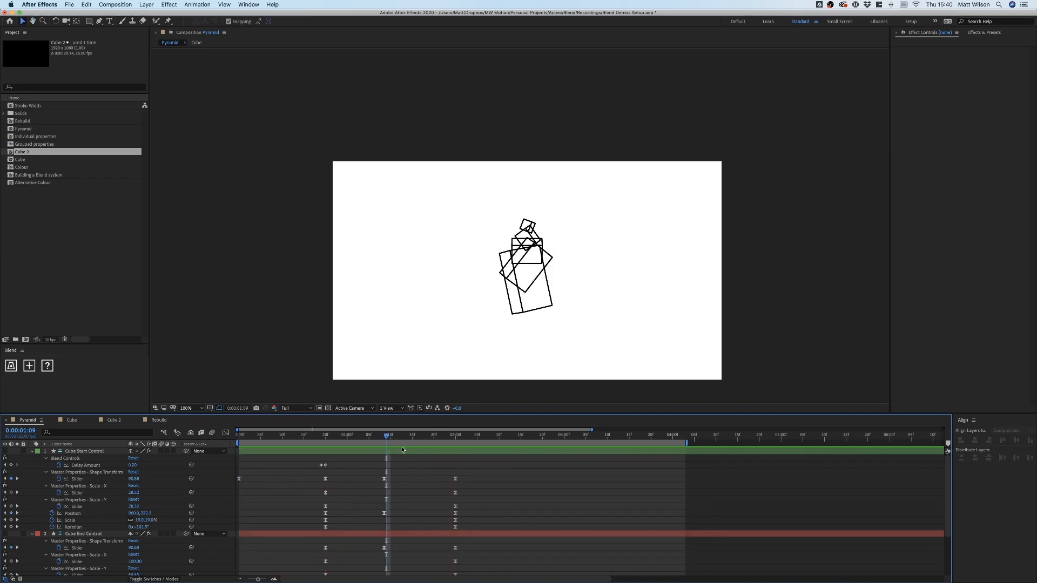
{"action": "left_click_drag", "start_coordinate": [387, 436], "coordinate": [428, 437]}
{"action": "mouse_move", "coordinate": [443, 437]}
{"action": "left_mouse_down"}
{"action": "mouse_move", "coordinate": [504, 438]}
{"action": "mouse_move", "coordinate": [244, 438]}
{"action": "left_mouse_up"}
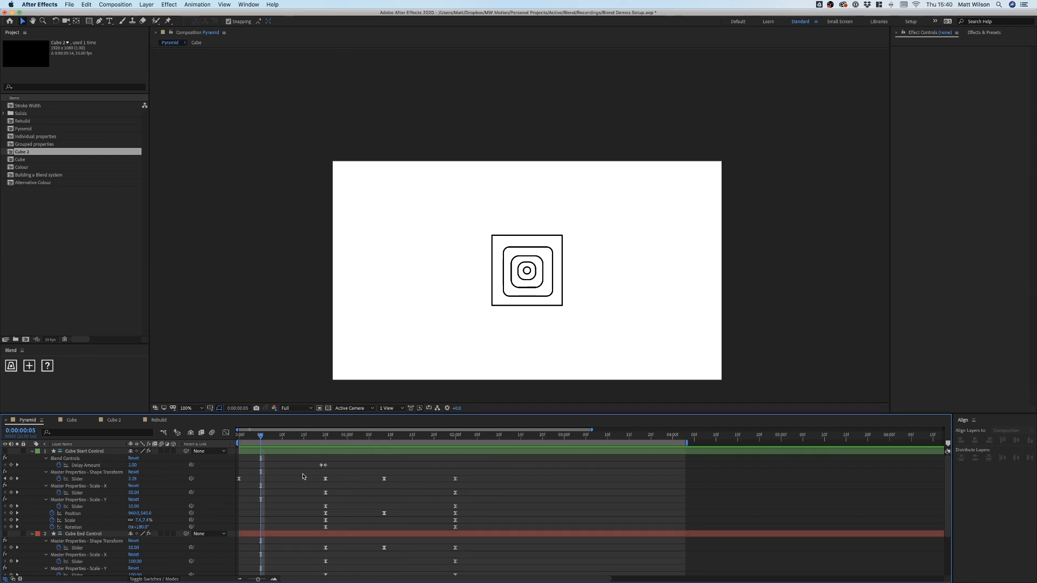
Inspect the Cube composition used in the blend and return to the Pyramid composition
{"action": "left_click", "coordinate": [70, 420]}
{"action": "scroll", "coordinate": [471, 187], "scroll_direction": "down", "scroll_amount": 2}
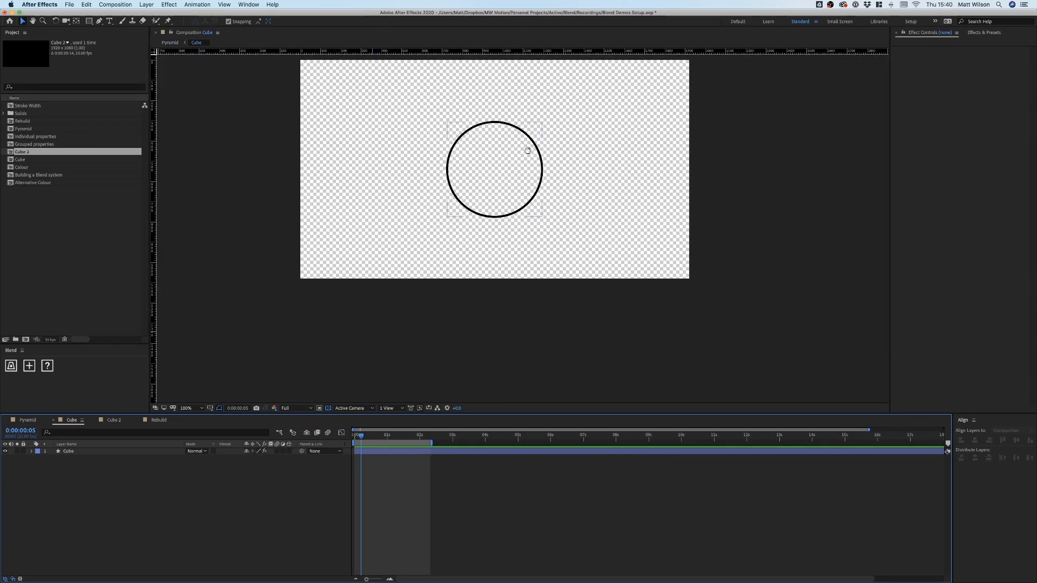
{"action": "left_click", "coordinate": [57, 506]}
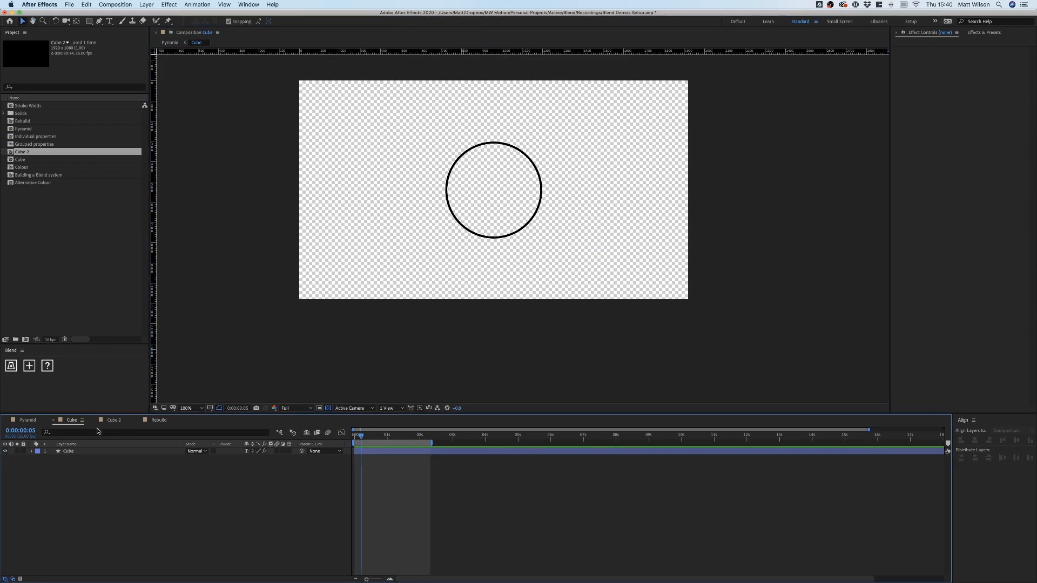
{"action": "left_click", "coordinate": [35, 420]}
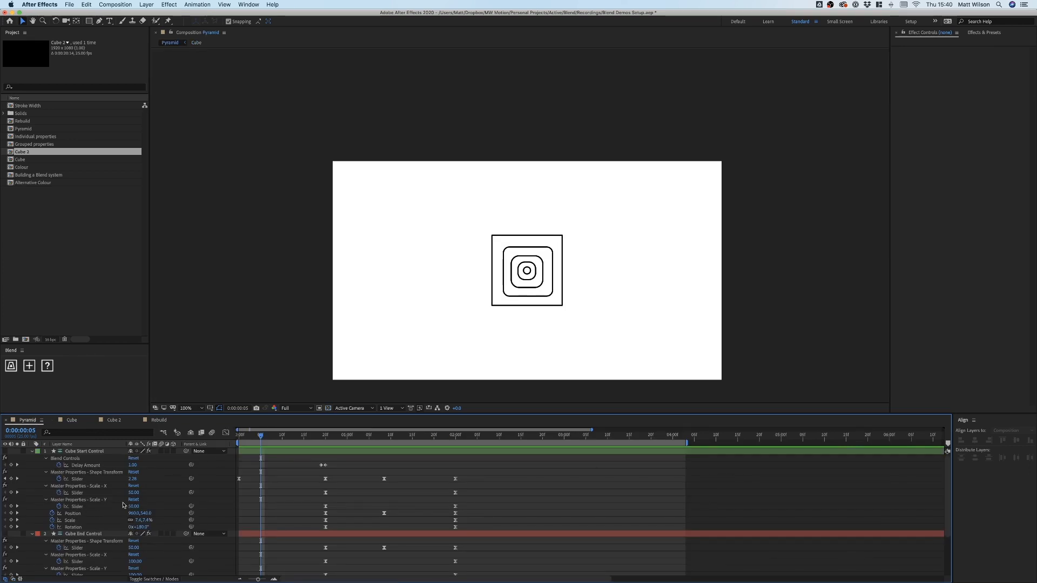
Review the control layers' keyframes in the Pyramid composition and scrub its animation to 0:00:01:24
{"action": "scroll", "coordinate": [125, 507], "scroll_direction": "down", "scroll_amount": 3}
{"action": "scroll", "coordinate": [368, 471], "scroll_direction": "up", "scroll_amount": 3}
{"action": "scroll", "coordinate": [344, 489], "scroll_direction": "down", "scroll_amount": 1}
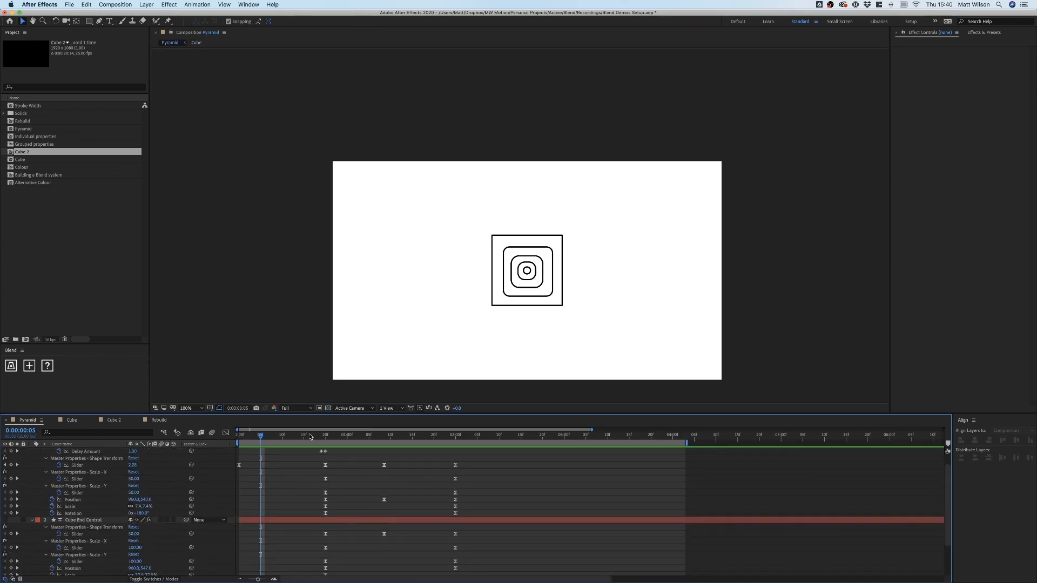
{"action": "left_click_drag", "start_coordinate": [311, 436], "coordinate": [452, 439]}
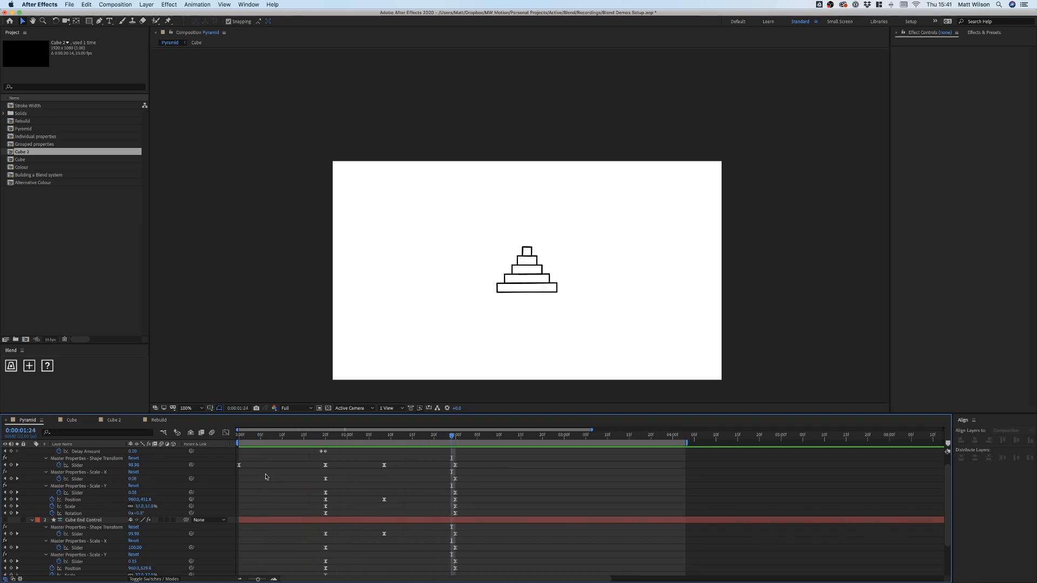
Open the Cube 2 composition, reveal the Cube layer's keyframed properties, and preview and scrub through its animation
{"action": "left_click", "coordinate": [112, 420]}
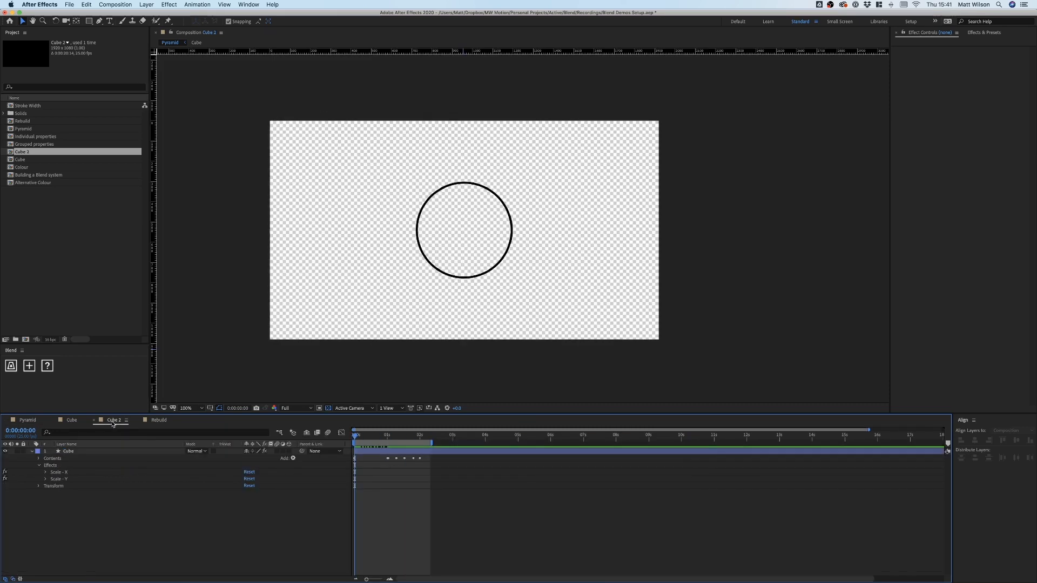
{"action": "key", "text": "super+a"}
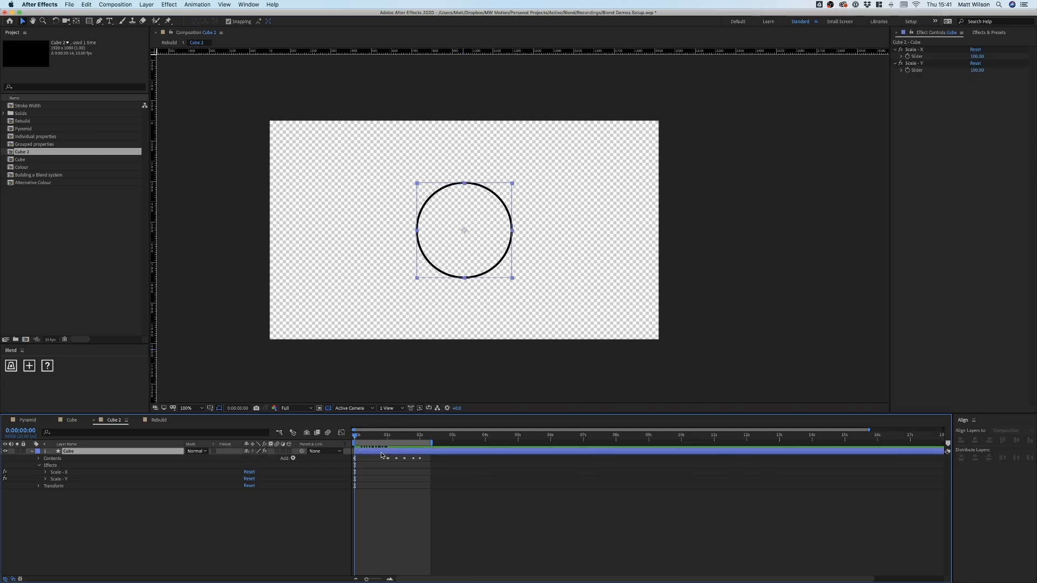
{"action": "key", "text": "u"}
{"action": "left_click", "coordinate": [406, 531]}
{"action": "key", "text": "space"}
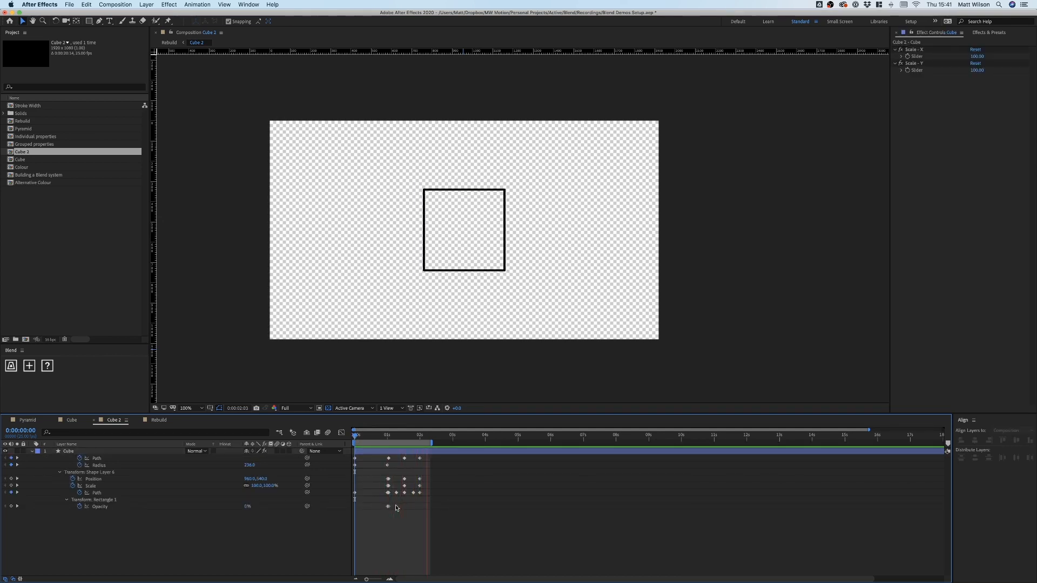
{"action": "key", "text": "space"}
{"action": "left_click", "coordinate": [365, 441]}
{"action": "left_click_drag", "start_coordinate": [365, 441], "coordinate": [426, 435]}
Look over the Cube, Pyramid and Rebuild compositions, including Pyramid's control properties, and return to Cube 2
{"action": "left_click", "coordinate": [68, 420]}
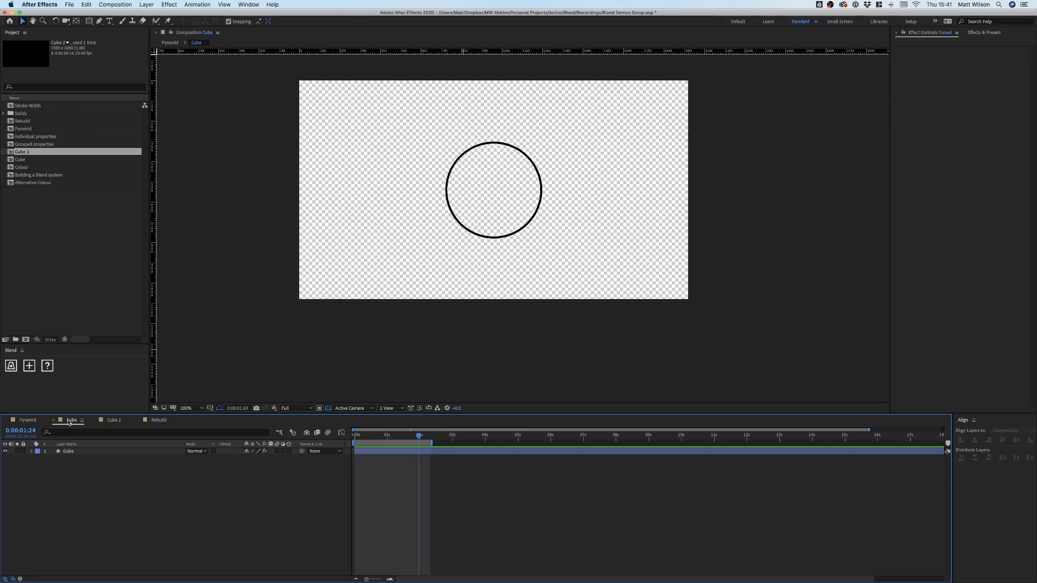
{"action": "left_click", "coordinate": [30, 420]}
{"action": "scroll", "coordinate": [70, 455], "scroll_direction": "up", "scroll_amount": 1}
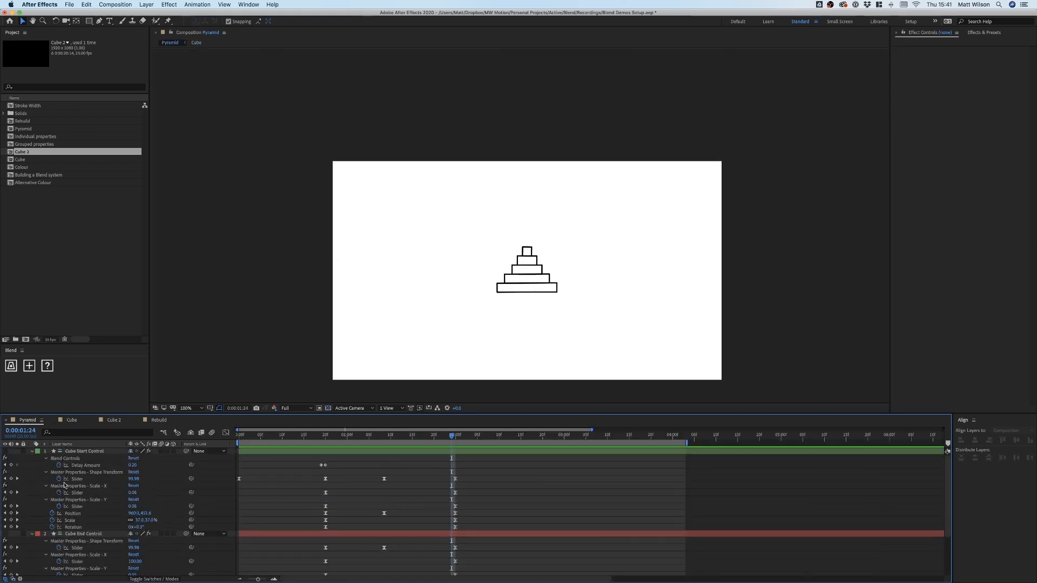
{"action": "scroll", "coordinate": [287, 492], "scroll_direction": "down", "scroll_amount": 4}
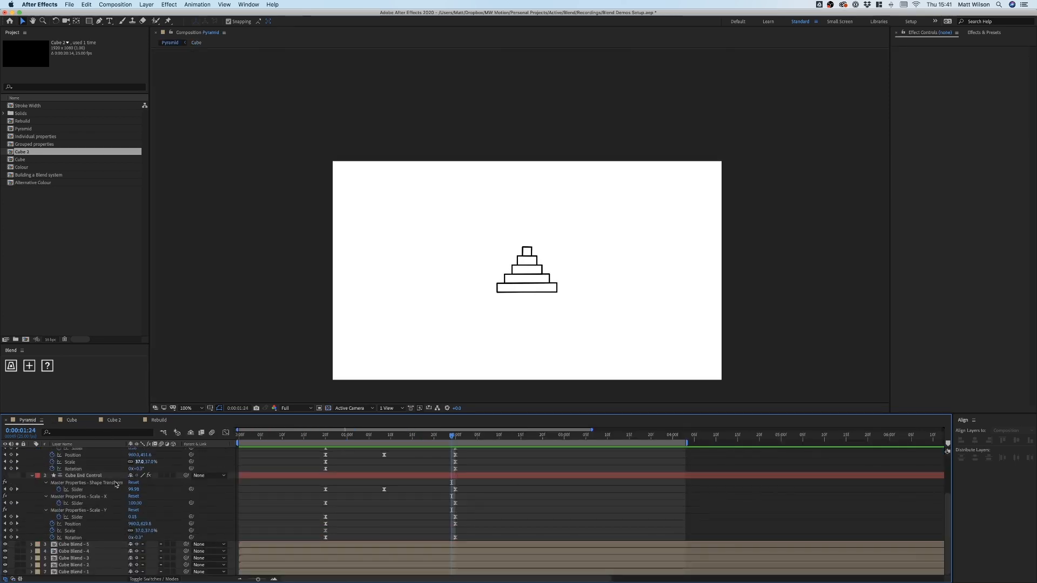
{"action": "left_click", "coordinate": [159, 420]}
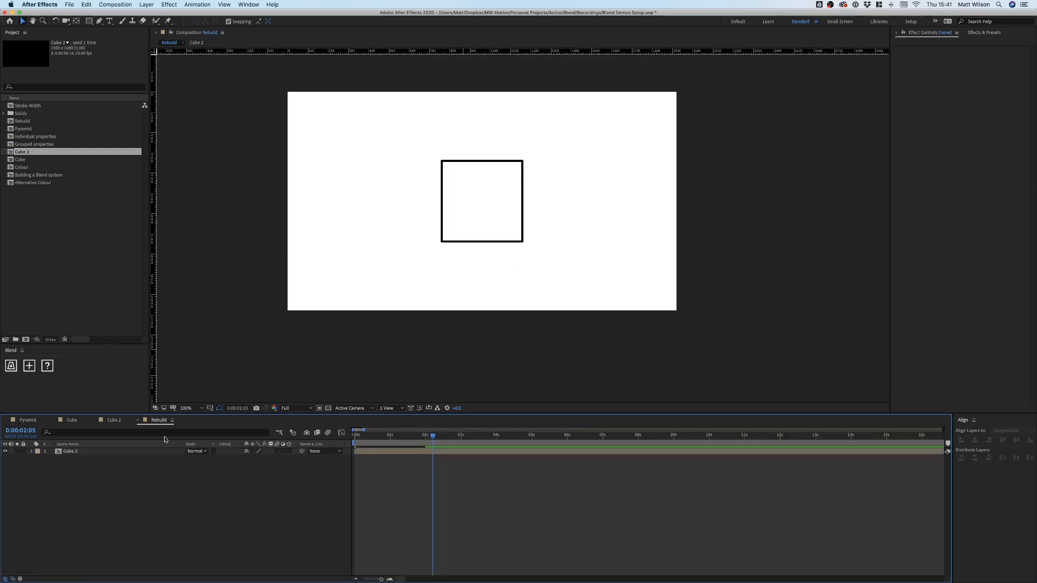
{"action": "left_click", "coordinate": [117, 420]}
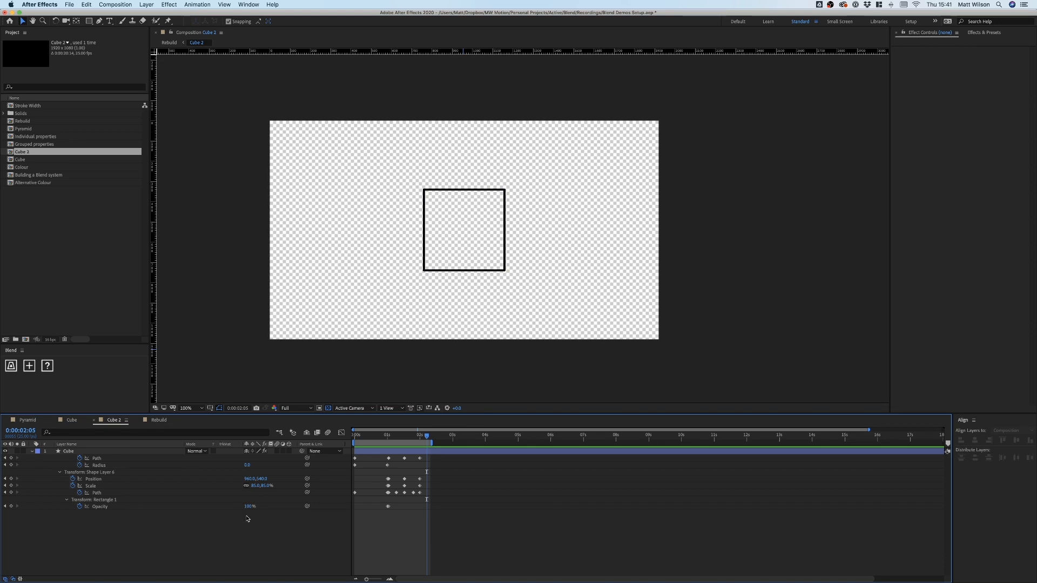
Select the Cube layer and examine its Scale - X and Scale - Y slider effects
{"action": "left_click", "coordinate": [107, 453]}
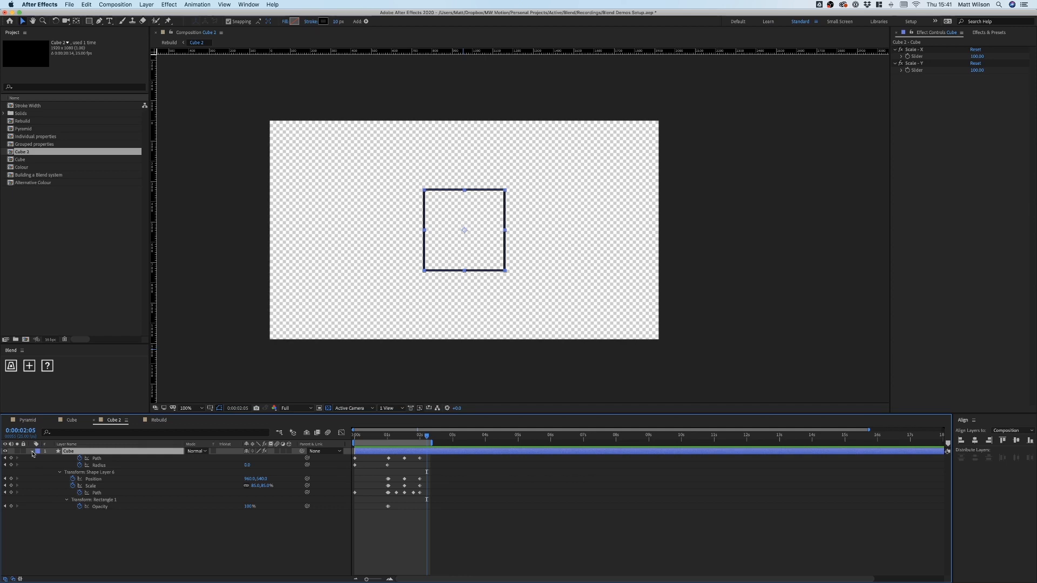
{"action": "left_click", "coordinate": [912, 49]}
{"action": "left_click", "coordinate": [914, 63]}
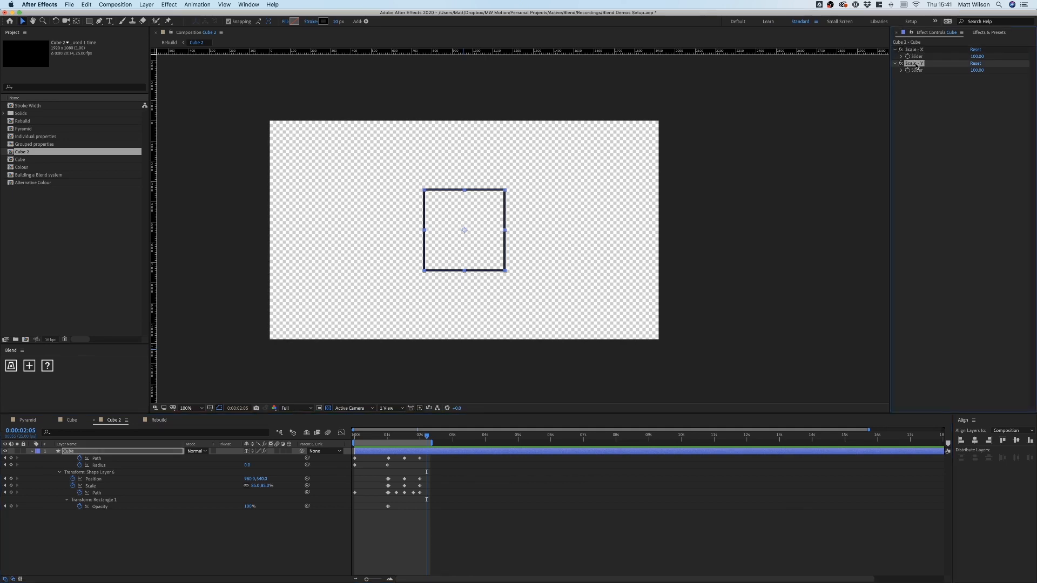
{"action": "left_click", "coordinate": [915, 52]}
{"action": "left_click", "coordinate": [915, 115]}
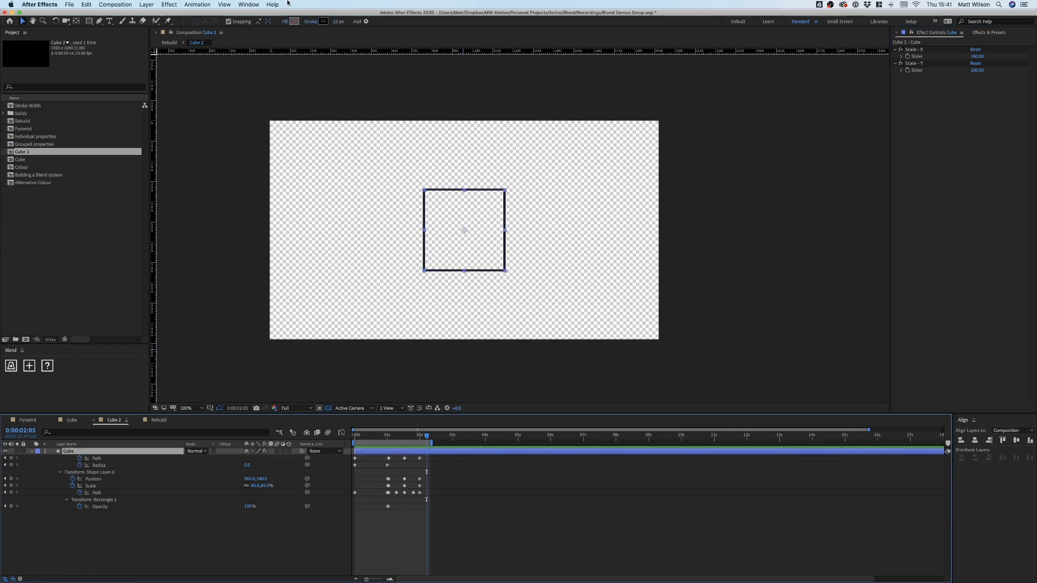
Add a Slider Control effect to the Cube layer and move it above Scale - X
{"action": "left_click", "coordinate": [240, 3]}
{"action": "left_click", "coordinate": [110, 339]}
{"action": "left_click", "coordinate": [994, 34]}
{"action": "left_click", "coordinate": [957, 43]}
{"action": "type", "text": "sl"}
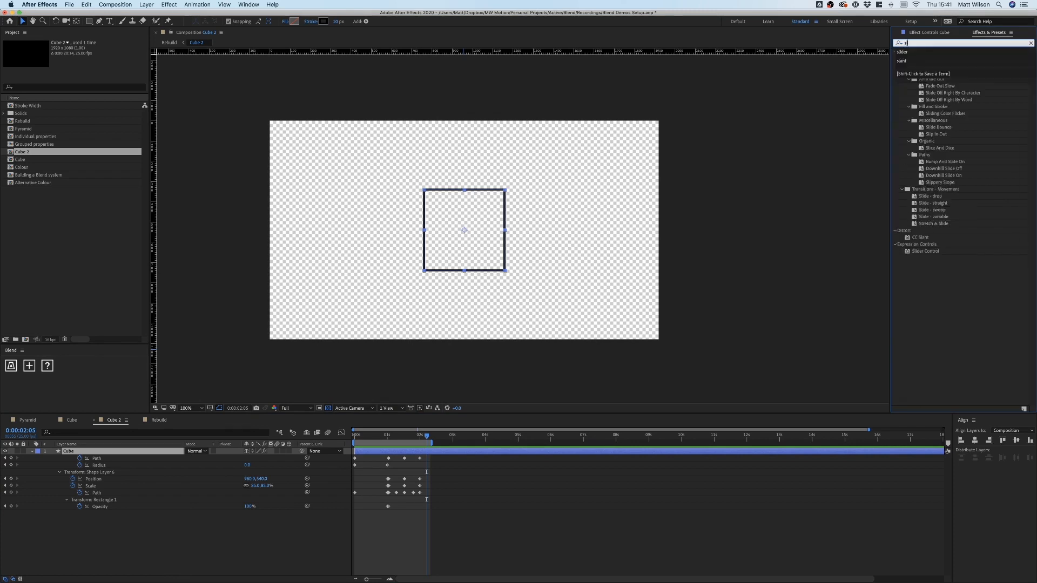
{"action": "type", "text": "ider"}
{"action": "double_click", "coordinate": [951, 57]}
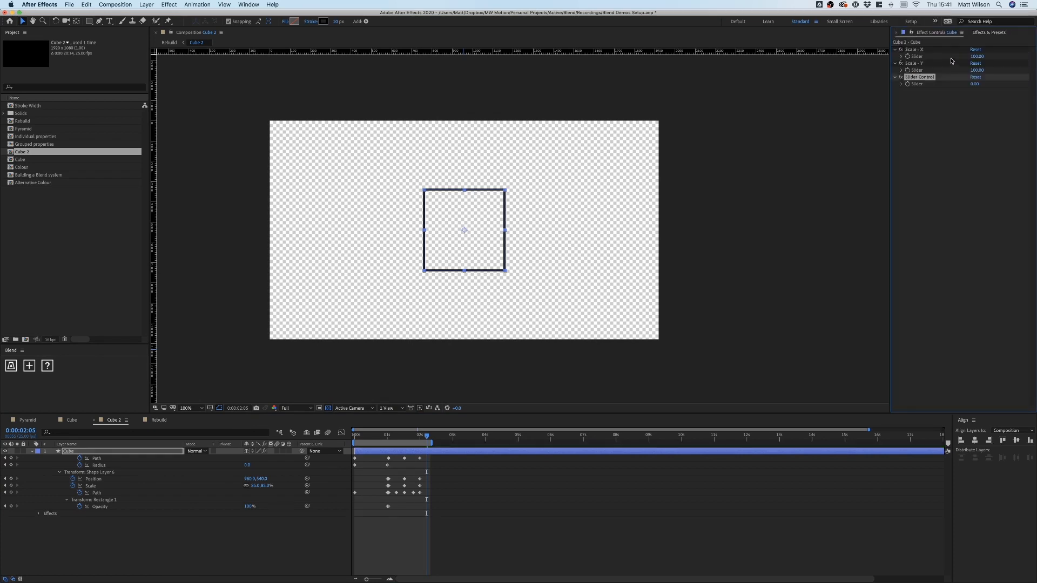
{"action": "left_click_drag", "start_coordinate": [918, 77], "coordinate": [923, 51]}
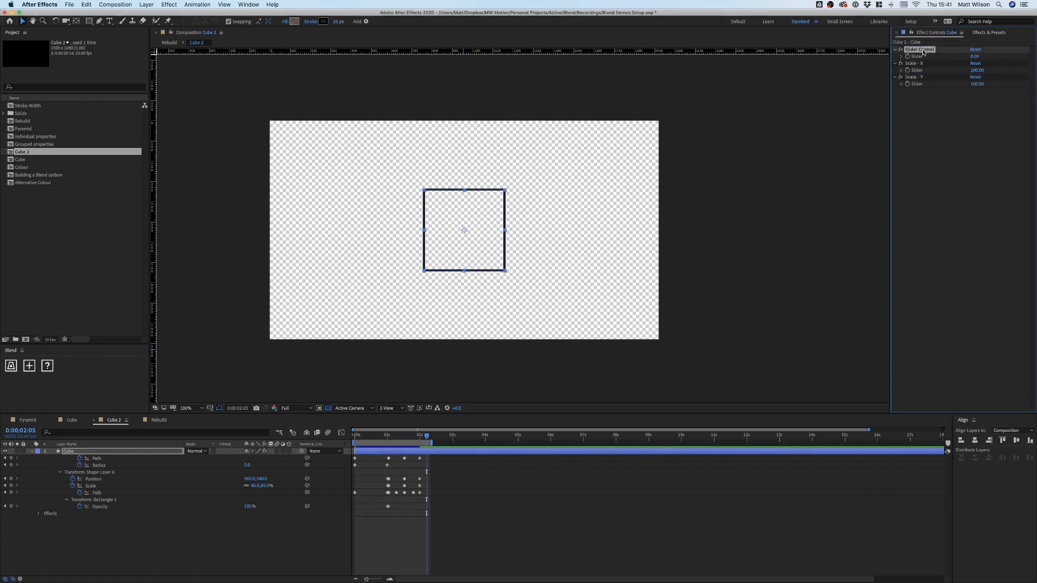
Rename the new Slider Control effect to Shape Transform
{"action": "key", "text": "Return"}
{"action": "type", "text": "Shape Transfor"}
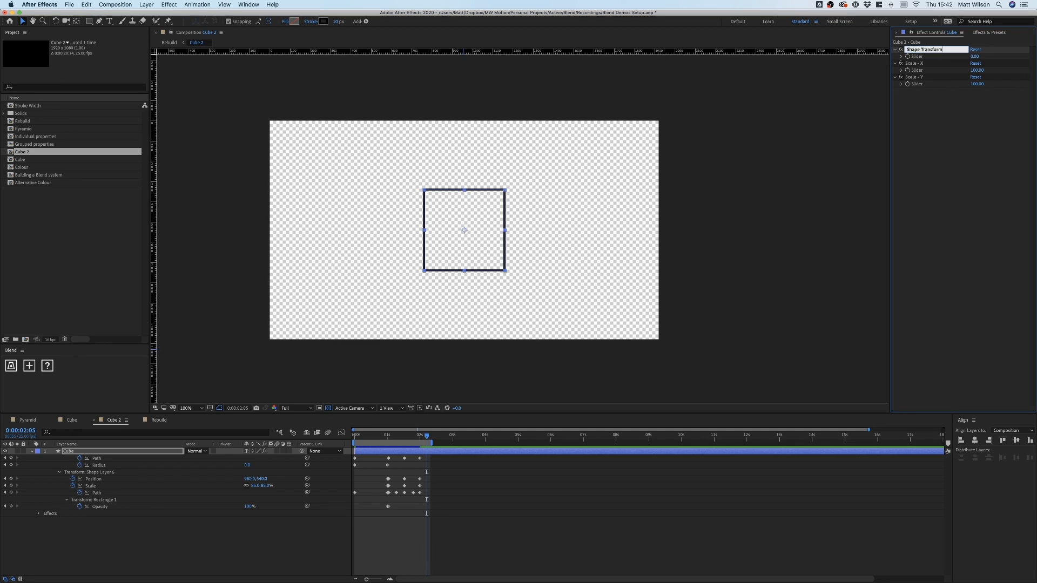
{"action": "type", "text": "m"}
{"action": "key", "text": "Return"}
{"action": "left_click", "coordinate": [394, 536]}
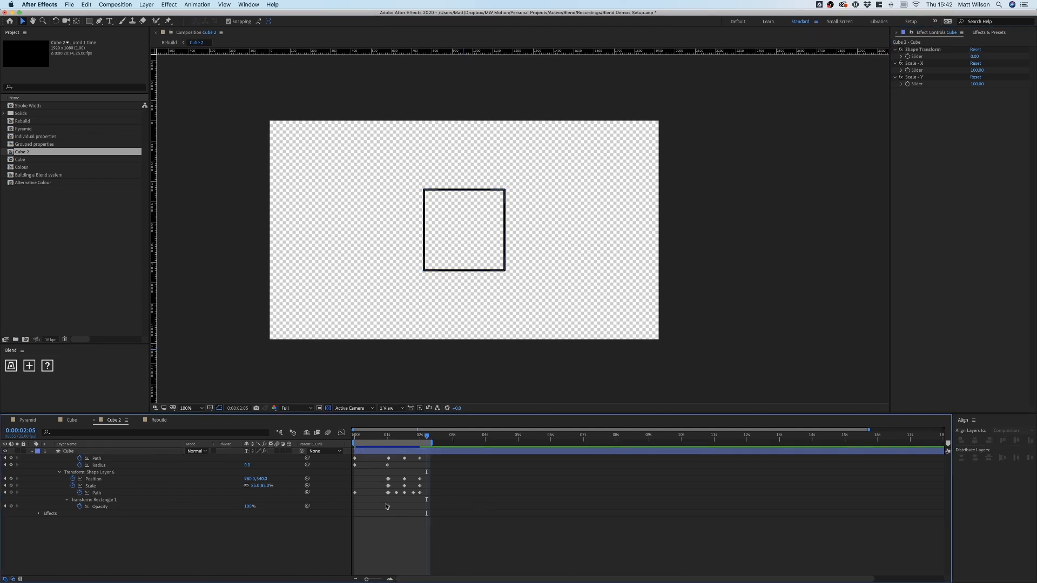
At 0:00:00:00, give the first Path property the expression var control = effect("Shape Transform")("Slider"); valueAtTime(control/100);
{"action": "left_click_drag", "start_coordinate": [427, 438], "coordinate": [343, 447]}
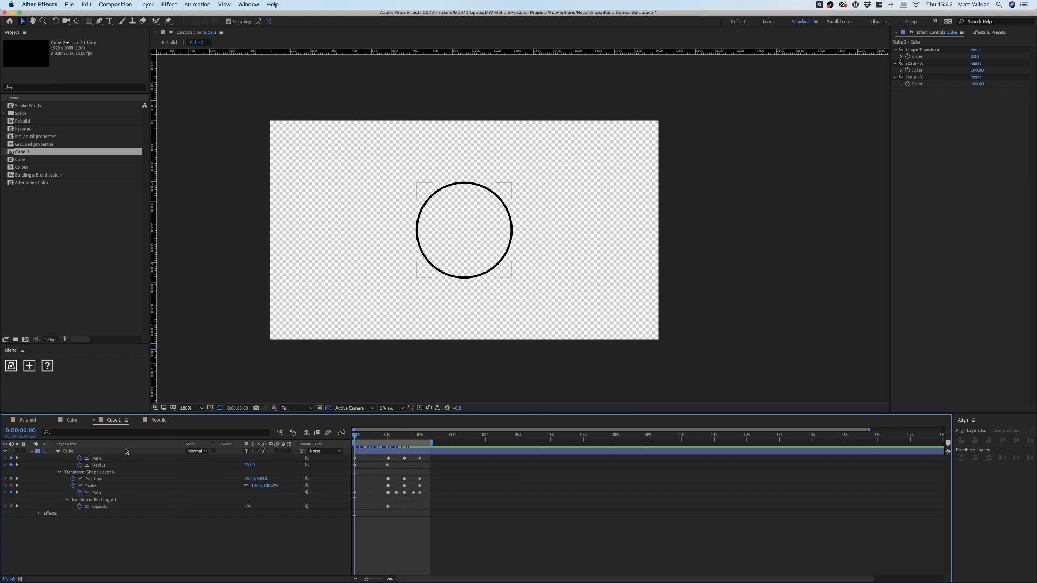
{"action": "left_click", "coordinate": [80, 459], "text": "alt"}
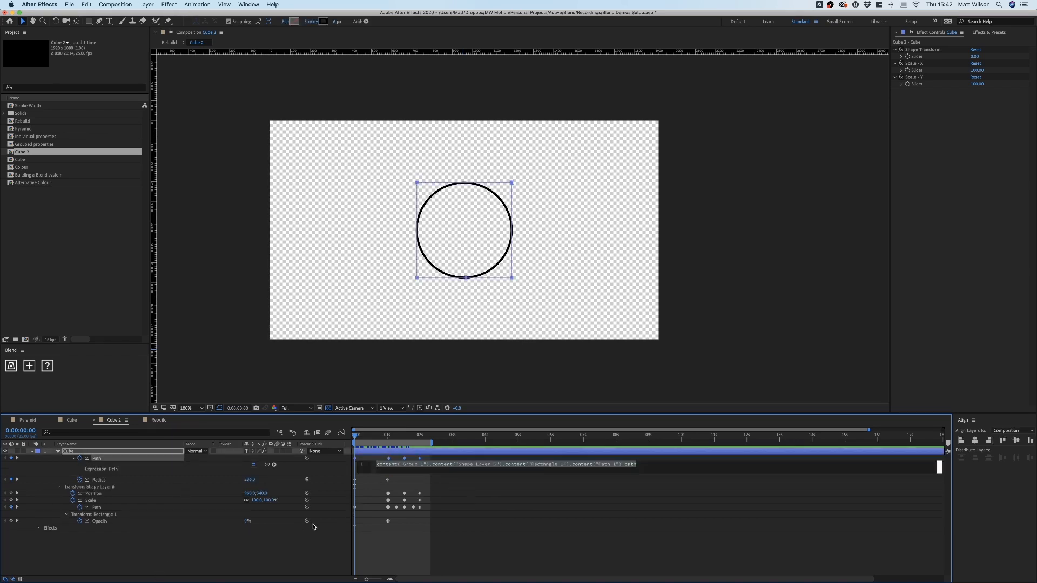
{"action": "type", "text": "contro"}
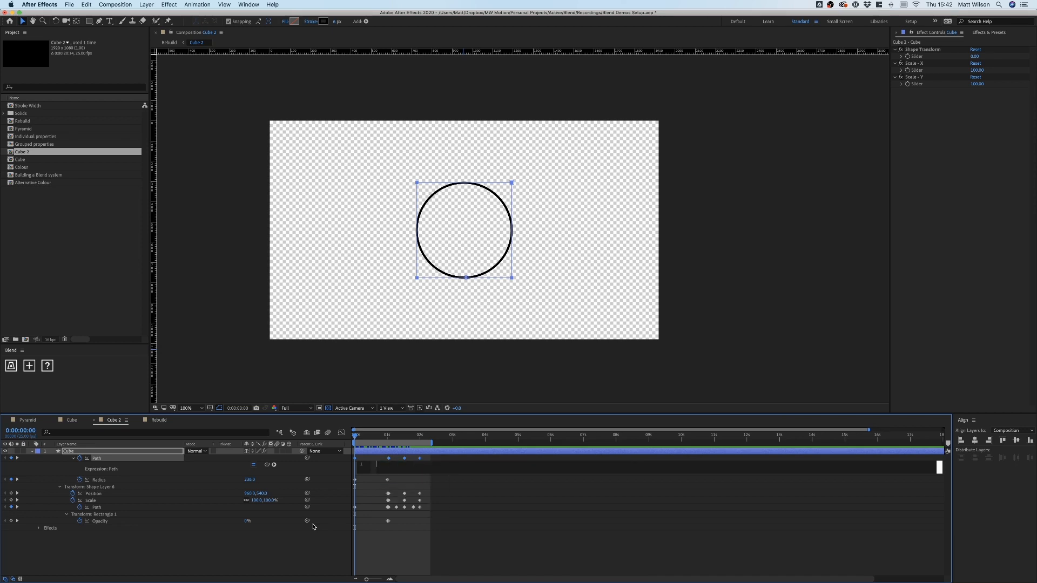
{"action": "type", "text": "var control ="}
{"action": "left_click_drag", "start_coordinate": [267, 466], "coordinate": [916, 57]}
{"action": "type", "text": "va"}
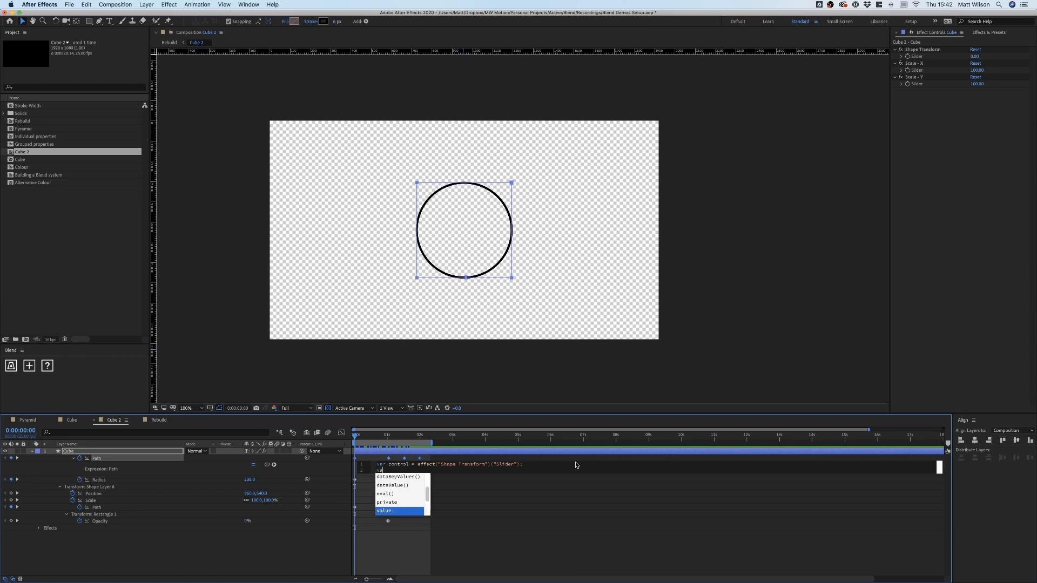
{"action": "type", "text": "lueAtTime()"}
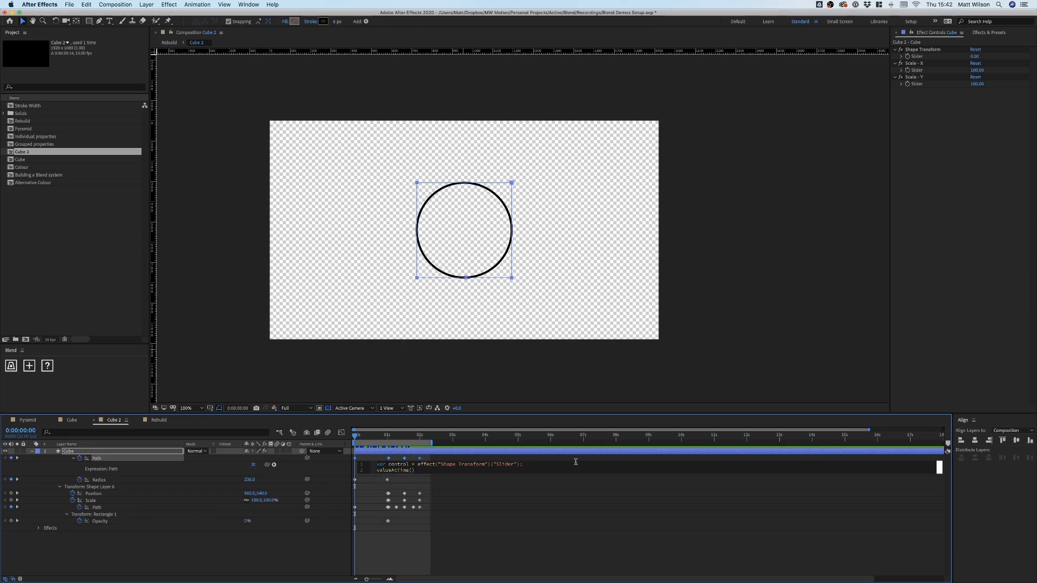
{"action": "type", "text": "cont"}
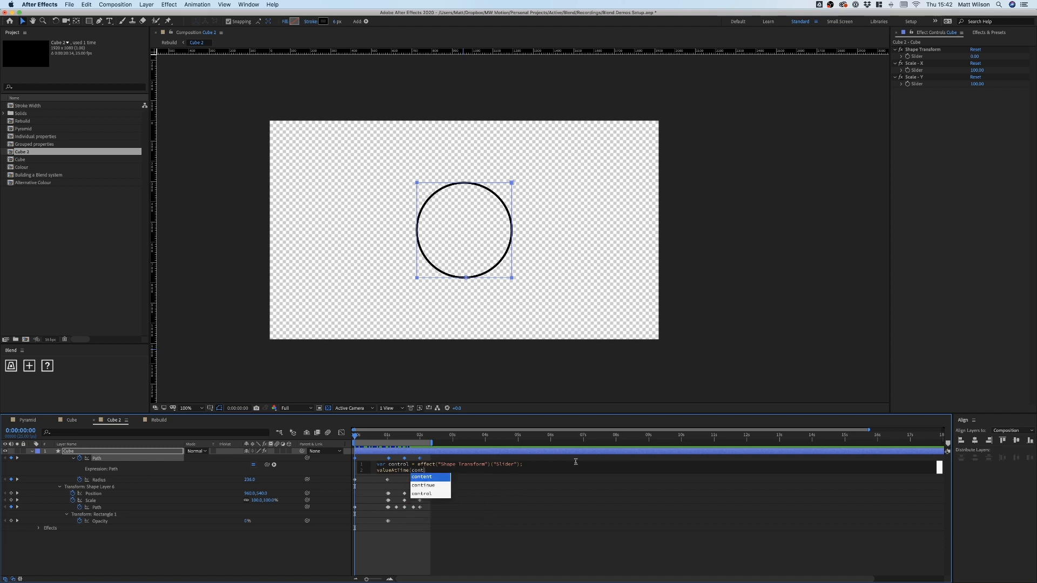
{"action": "type", "text": "rol/100);"}
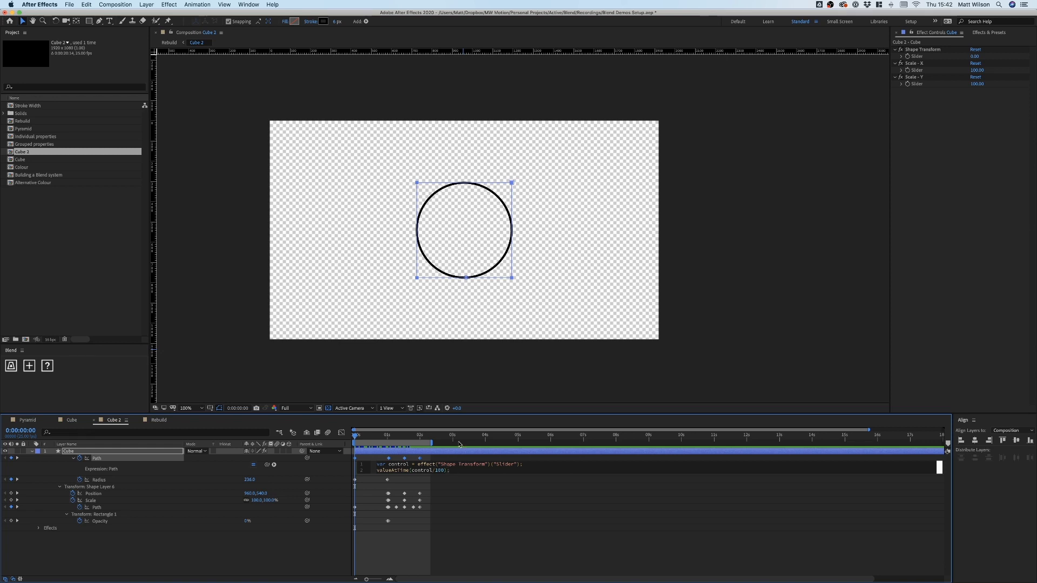
{"action": "left_click", "coordinate": [247, 547]}
Copy only the expression from the first Path and paste it onto Radius, Position, Scale, the second Path and Opacity
{"action": "right_click", "coordinate": [101, 460]}
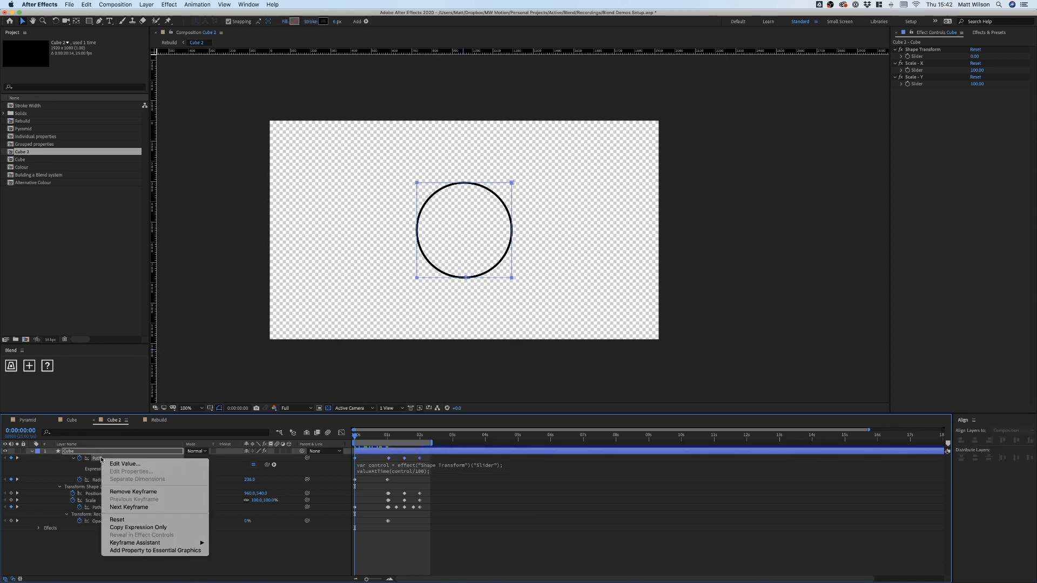
{"action": "left_click", "coordinate": [126, 527]}
{"action": "left_click", "coordinate": [105, 481]}
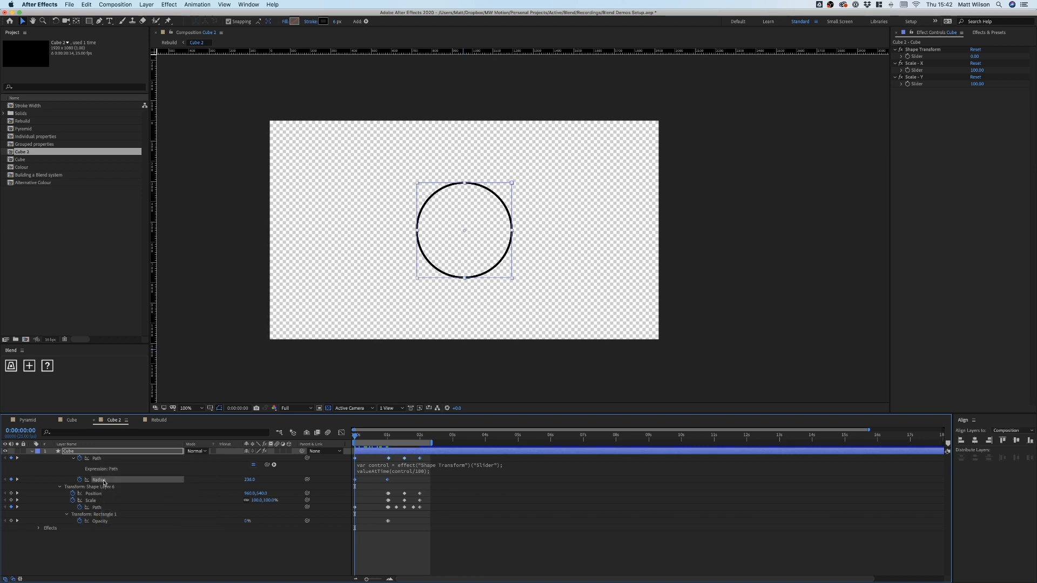
{"action": "left_click", "coordinate": [106, 494]}
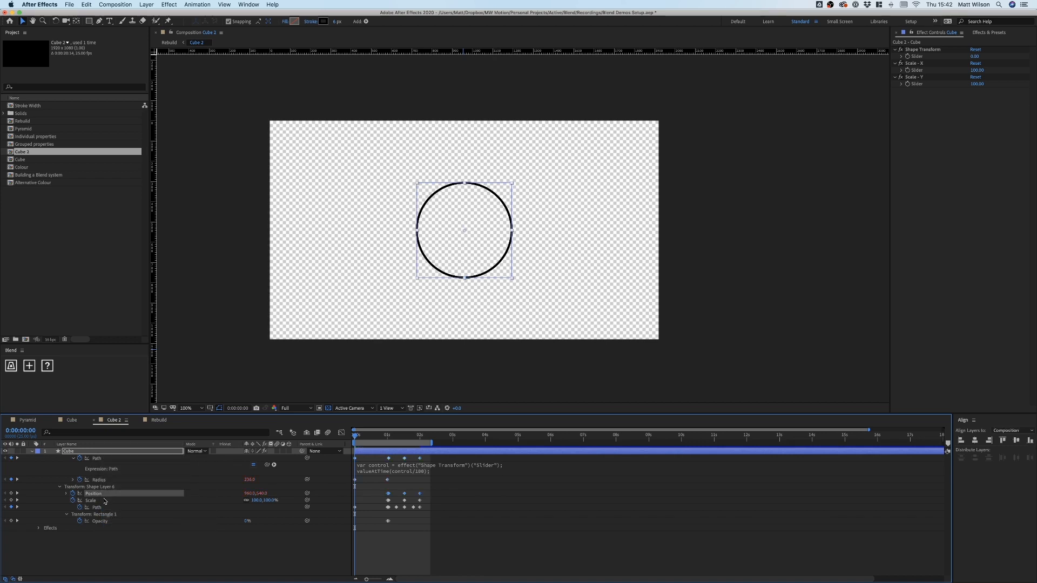
{"action": "left_click", "coordinate": [104, 501]}
{"action": "left_click", "coordinate": [104, 508]}
{"action": "left_click", "coordinate": [104, 522]}
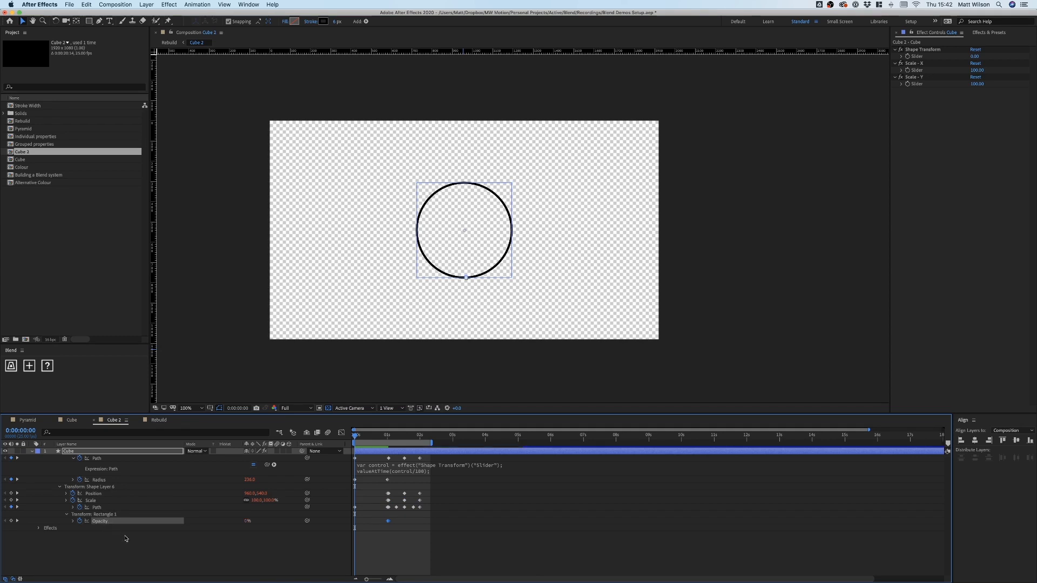
{"action": "left_click", "coordinate": [335, 505]}
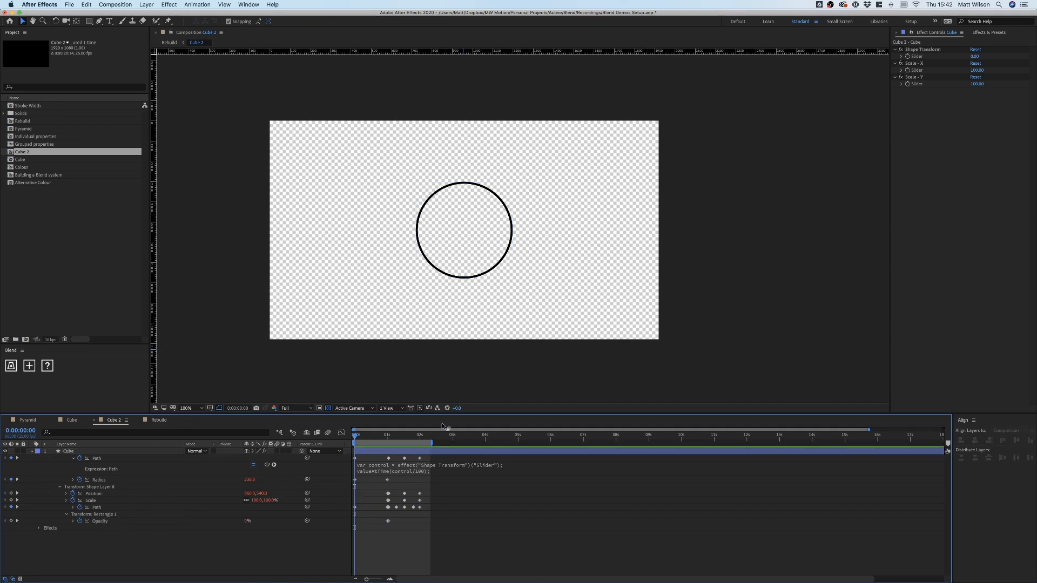
Test the Shape Transform slider by raising it gradually beyond 100 and returning it to 0
{"action": "mouse_move", "coordinate": [360, 437]}
{"action": "left_mouse_down"}
{"action": "mouse_move", "coordinate": [409, 437]}
{"action": "mouse_move", "coordinate": [355, 446]}
{"action": "left_mouse_up"}
{"action": "left_click", "coordinate": [503, 205]}
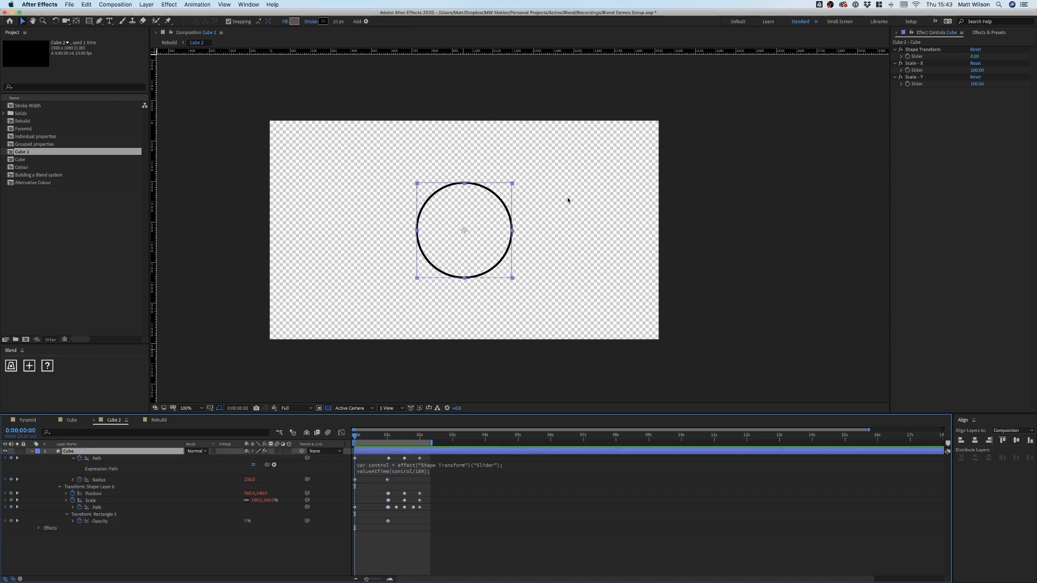
{"action": "left_click", "coordinate": [975, 56]}
{"action": "mouse_move", "coordinate": [975, 55]}
{"action": "left_mouse_down"}
{"action": "mouse_move", "coordinate": [1011, 61]}
{"action": "mouse_move", "coordinate": [976, 67]}
{"action": "mouse_move", "coordinate": [985, 60]}
{"action": "left_mouse_up"}
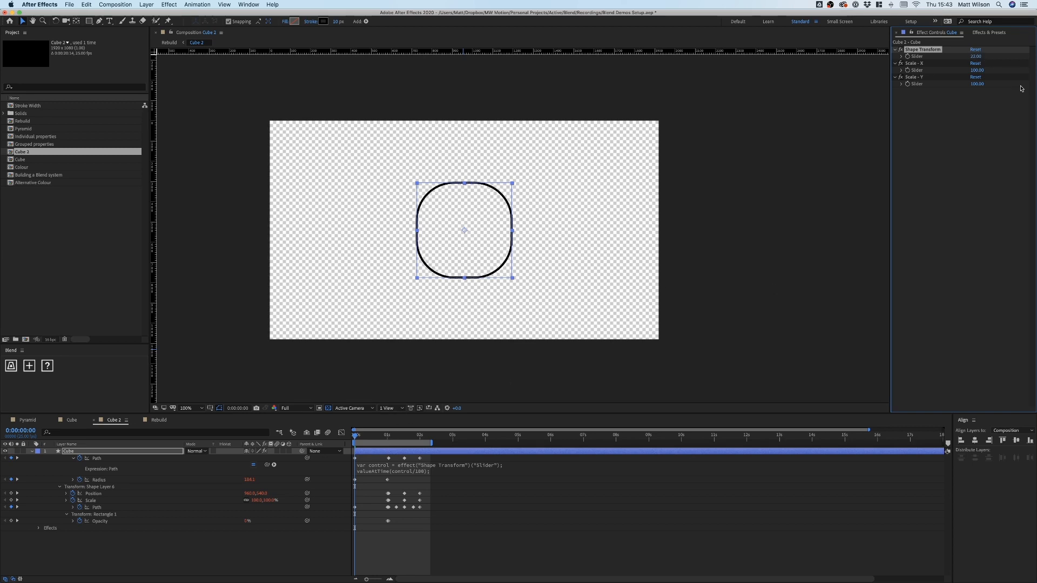
{"action": "left_click_drag", "start_coordinate": [976, 59], "coordinate": [1005, 55]}
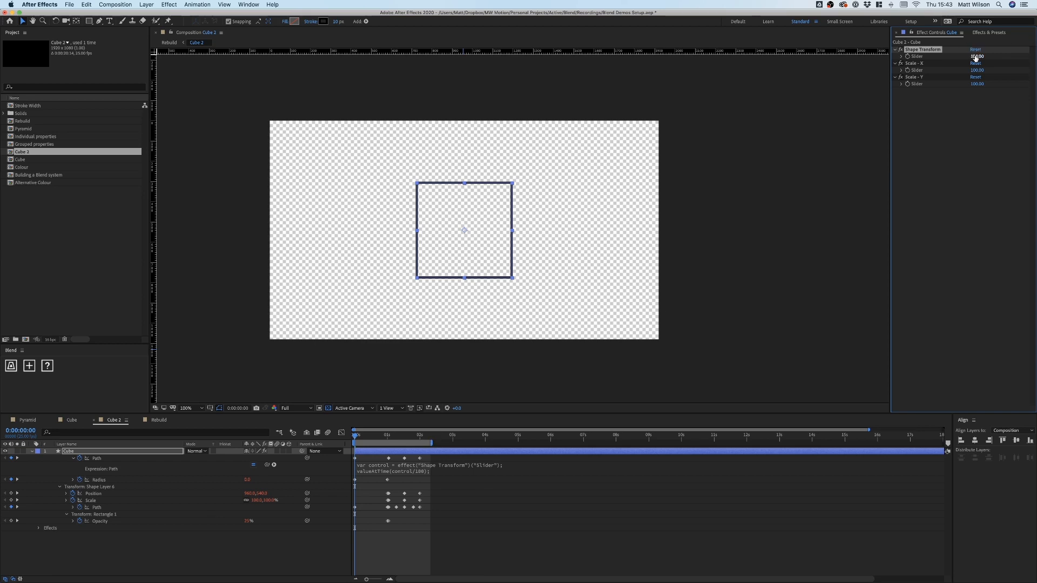
{"action": "left_click_drag", "start_coordinate": [975, 58], "coordinate": [900, 59]}
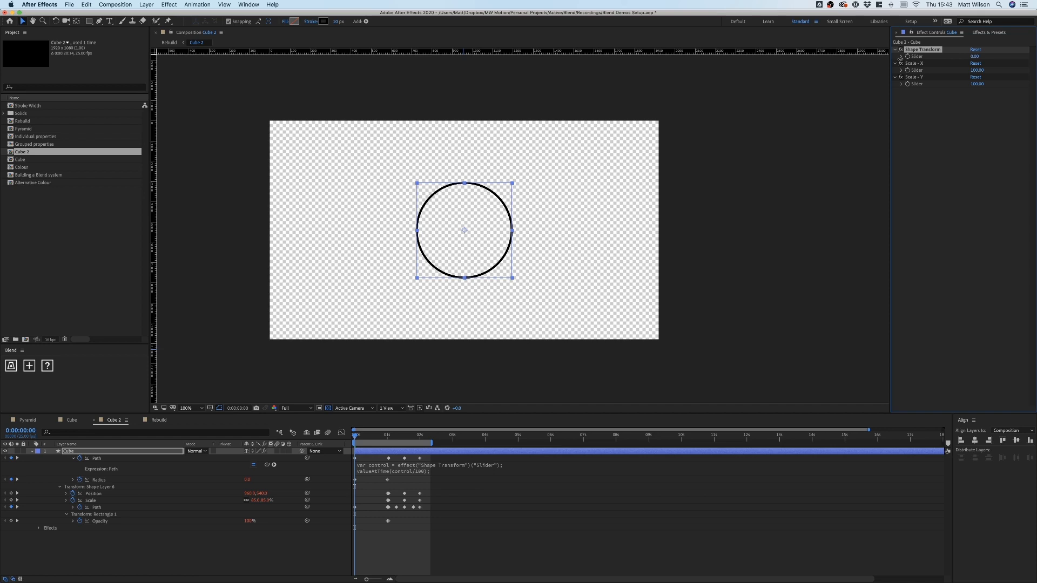
Collapse the Scale - X and Scale - Y slider effects on the Cube layer
{"action": "left_click", "coordinate": [343, 555]}
{"action": "left_click", "coordinate": [895, 64]}
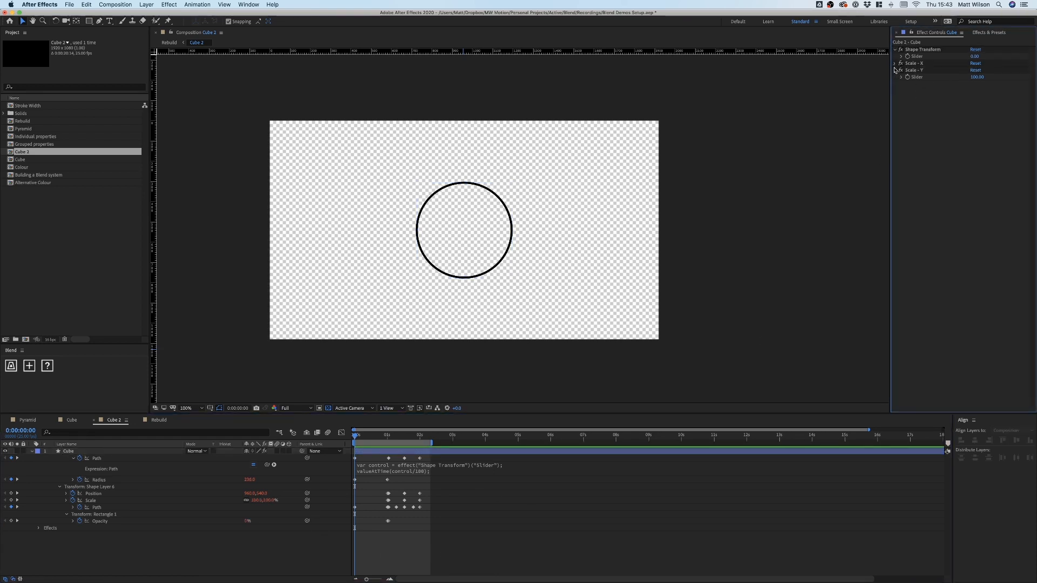
{"action": "left_click", "coordinate": [895, 70]}
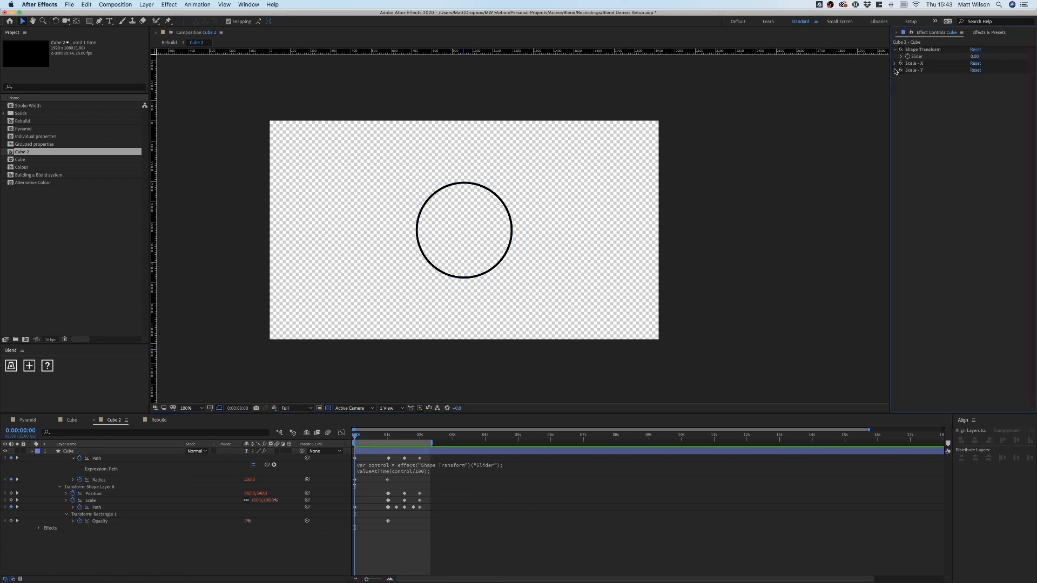
In the Rebuild composition, stretch Cube 2's unlinked Scale to about 311% by 38% and turn on Collapse Transformations for the layer
{"action": "left_click", "coordinate": [150, 559]}
{"action": "left_click", "coordinate": [161, 420]}
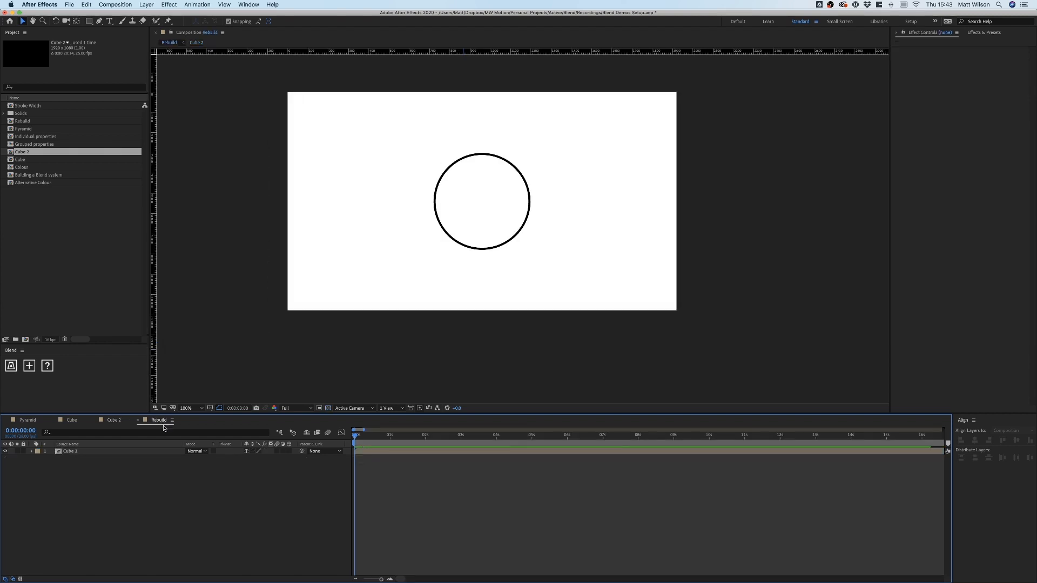
{"action": "left_click", "coordinate": [74, 452]}
{"action": "key", "text": "s"}
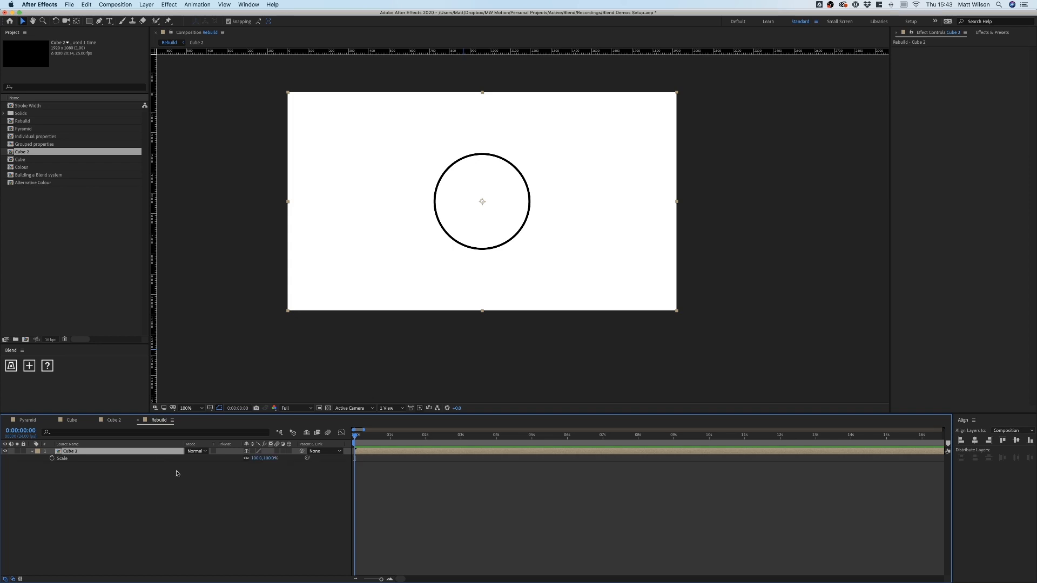
{"action": "left_click", "coordinate": [246, 458]}
{"action": "left_click_drag", "start_coordinate": [256, 458], "coordinate": [334, 458]}
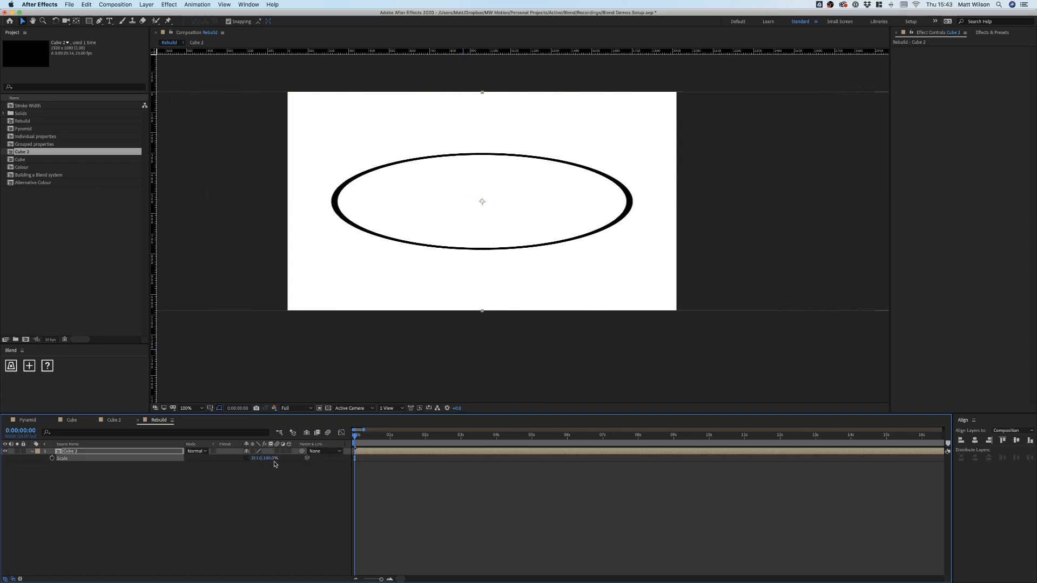
{"action": "left_click_drag", "start_coordinate": [269, 458], "coordinate": [254, 498]}
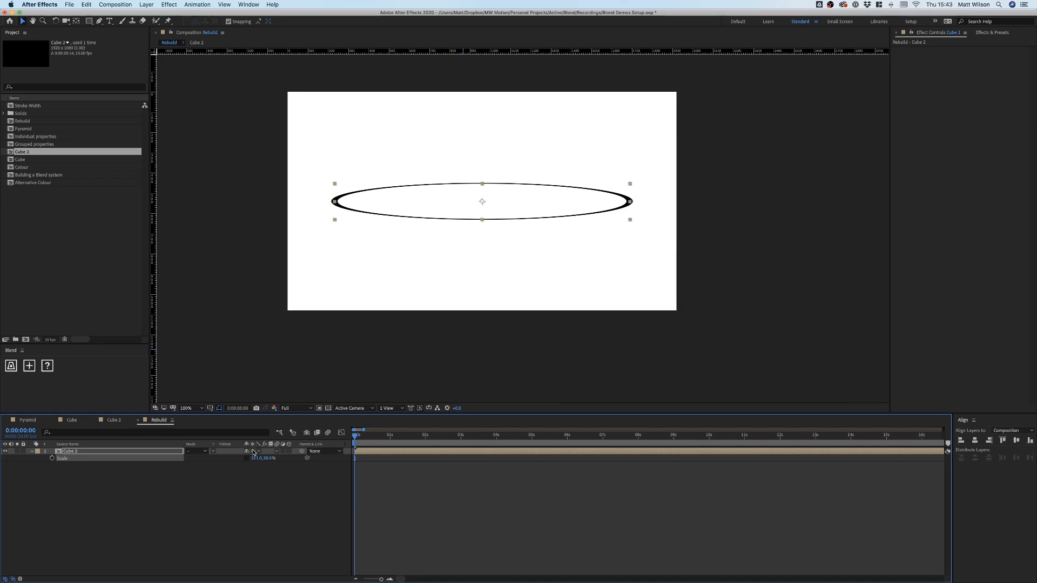
{"action": "left_click", "coordinate": [258, 495]}
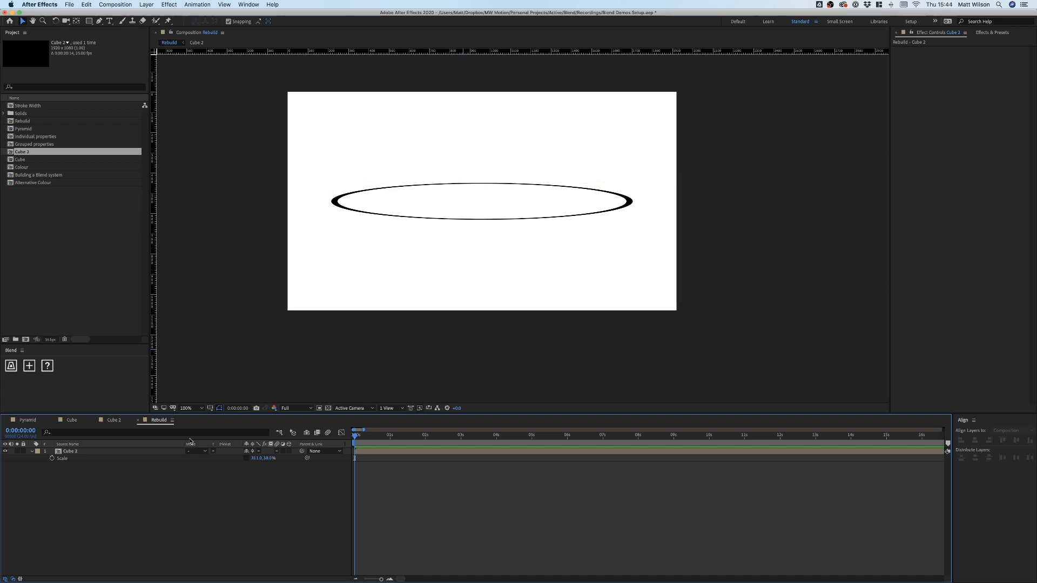
Return to the Cube 2 composition and expand the Cube layer's Scale - X and Scale - Y effects
{"action": "left_click", "coordinate": [113, 420]}
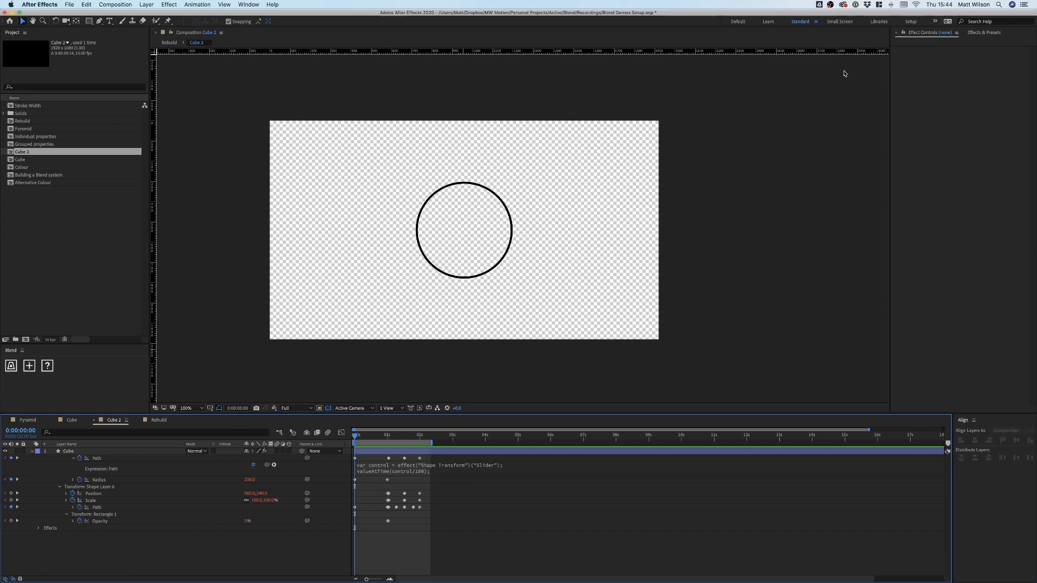
{"action": "left_click", "coordinate": [72, 451]}
{"action": "left_click", "coordinate": [895, 63]}
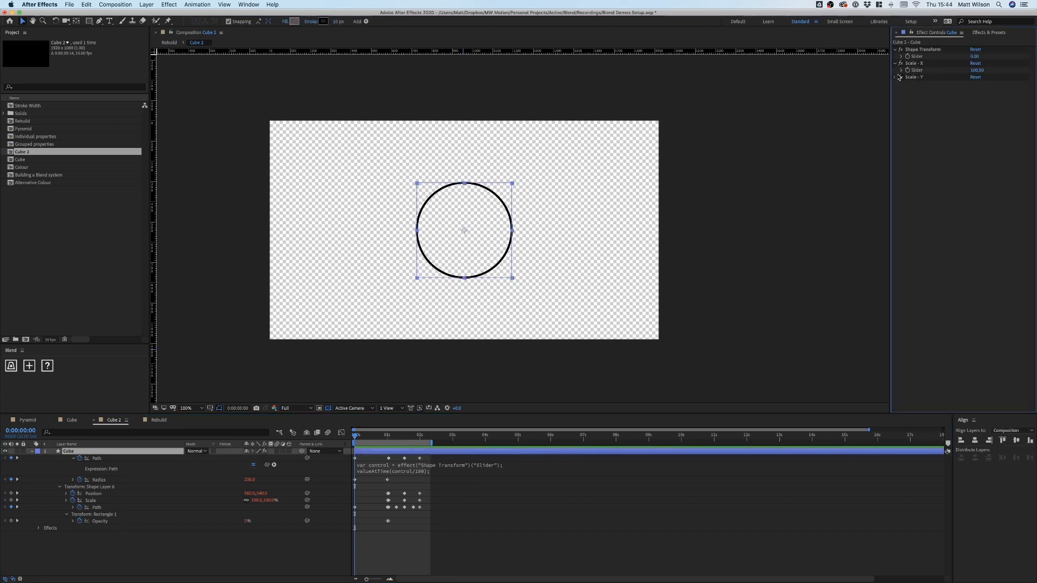
{"action": "left_click", "coordinate": [895, 77]}
{"action": "left_click", "coordinate": [87, 549]}
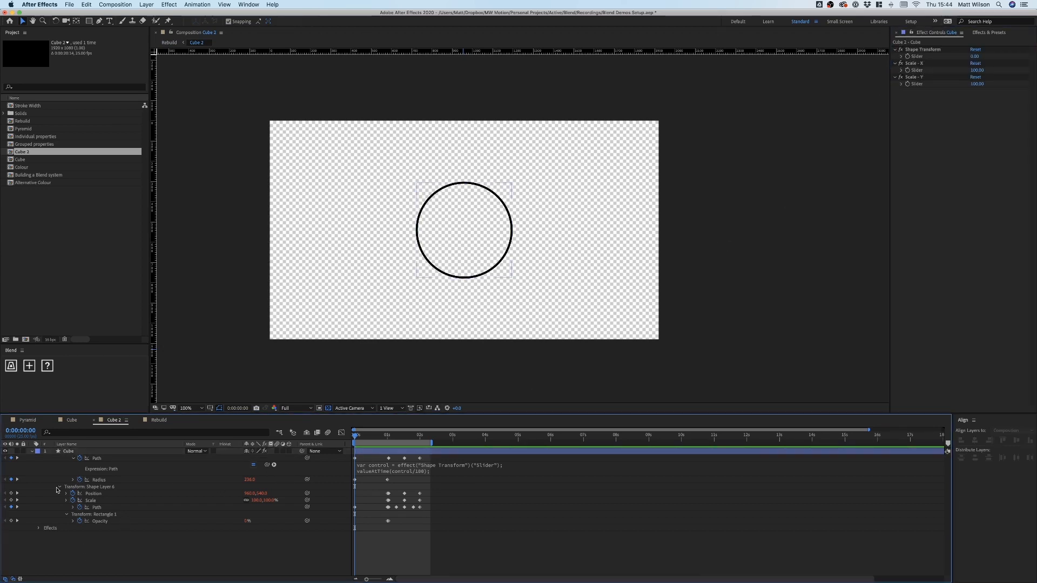
Tidy the Cube layer's property outline so that only the immediate contents of Group 1 are expanded
{"action": "left_click", "coordinate": [31, 451]}
{"action": "left_click", "coordinate": [32, 452]}
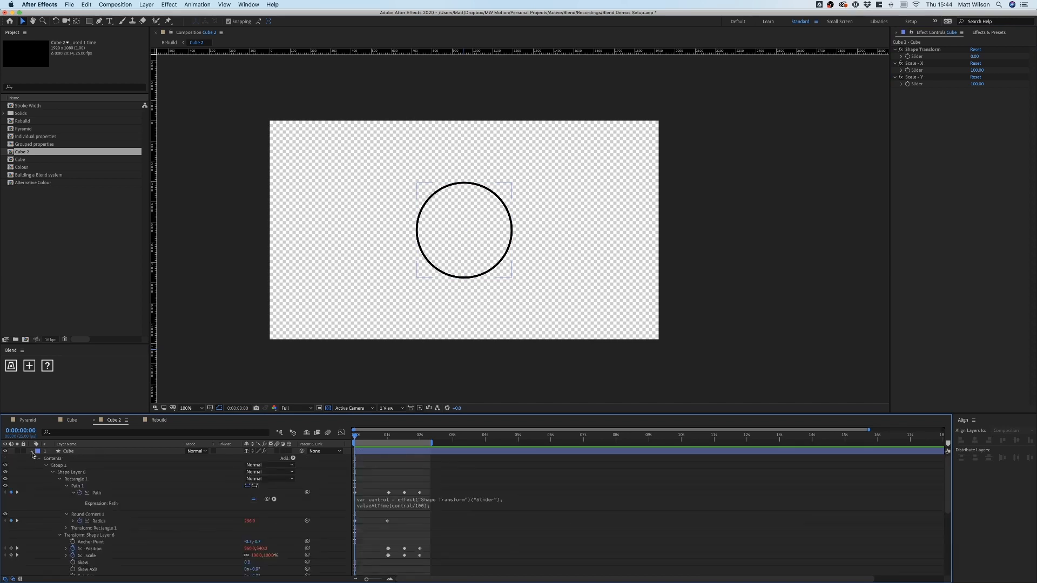
{"action": "left_click", "coordinate": [40, 459]}
{"action": "left_click", "coordinate": [45, 467]}
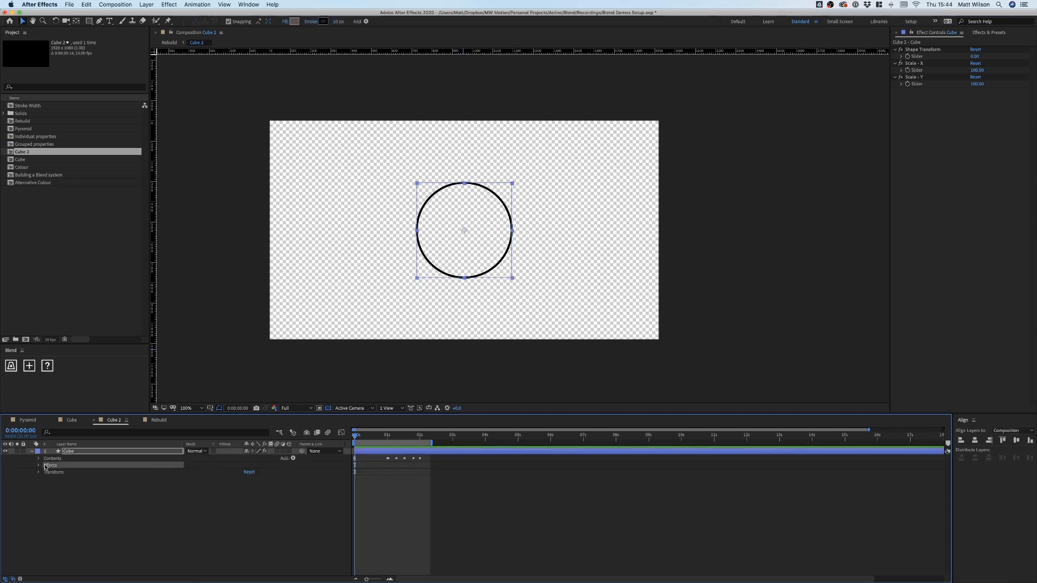
{"action": "left_click", "coordinate": [38, 459]}
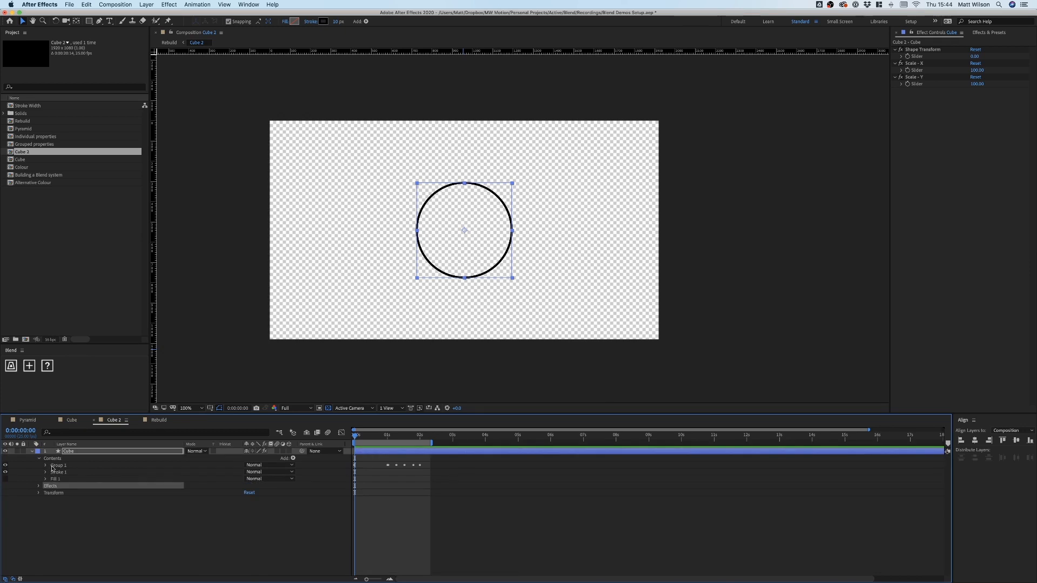
{"action": "left_click", "coordinate": [46, 466]}
{"action": "left_click", "coordinate": [59, 466]}
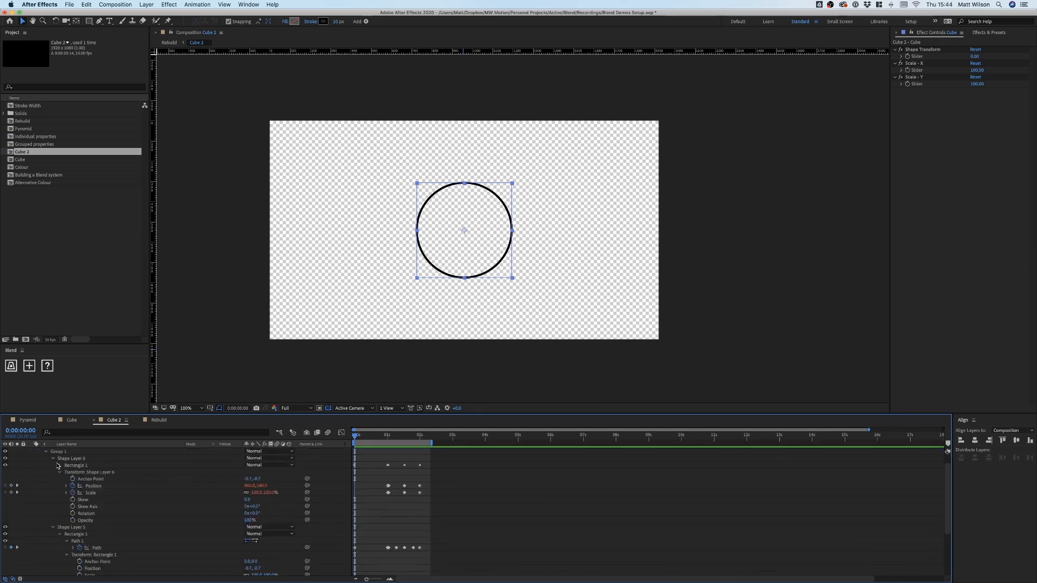
{"action": "left_click", "coordinate": [46, 452]}
{"action": "left_click", "coordinate": [46, 465]}
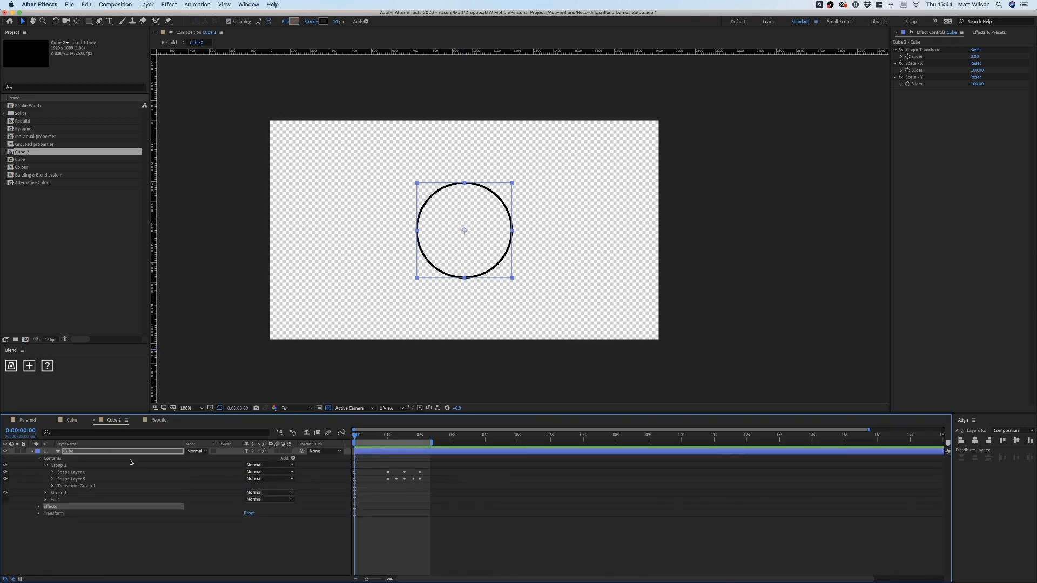
Inspect Shape Layer 6 and Shape Layer 5 inside Group 1, and expand the Transform: Group 1 properties
{"action": "left_click", "coordinate": [85, 471]}
{"action": "left_click", "coordinate": [85, 479]}
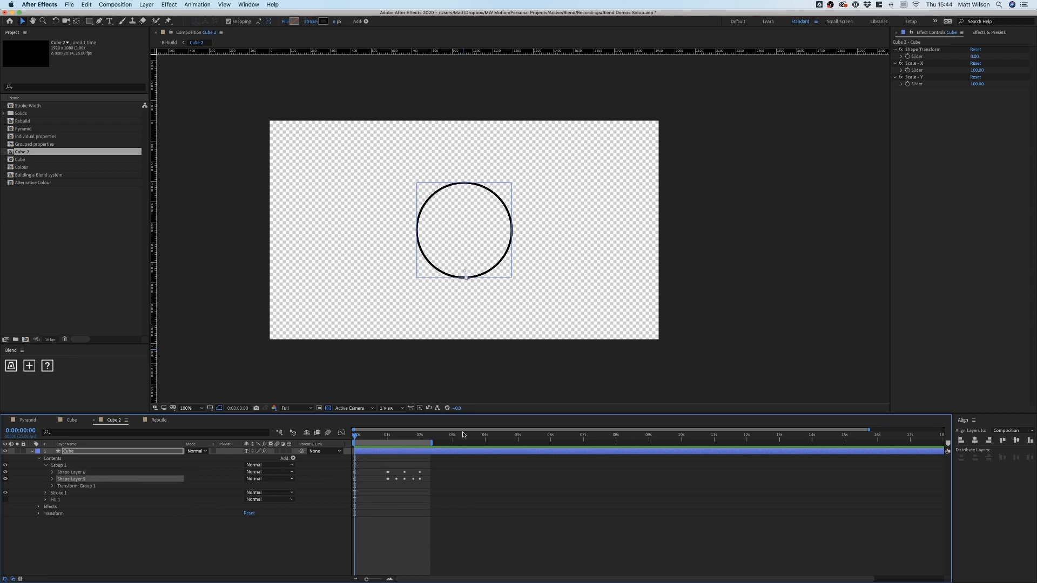
{"action": "left_click", "coordinate": [94, 487]}
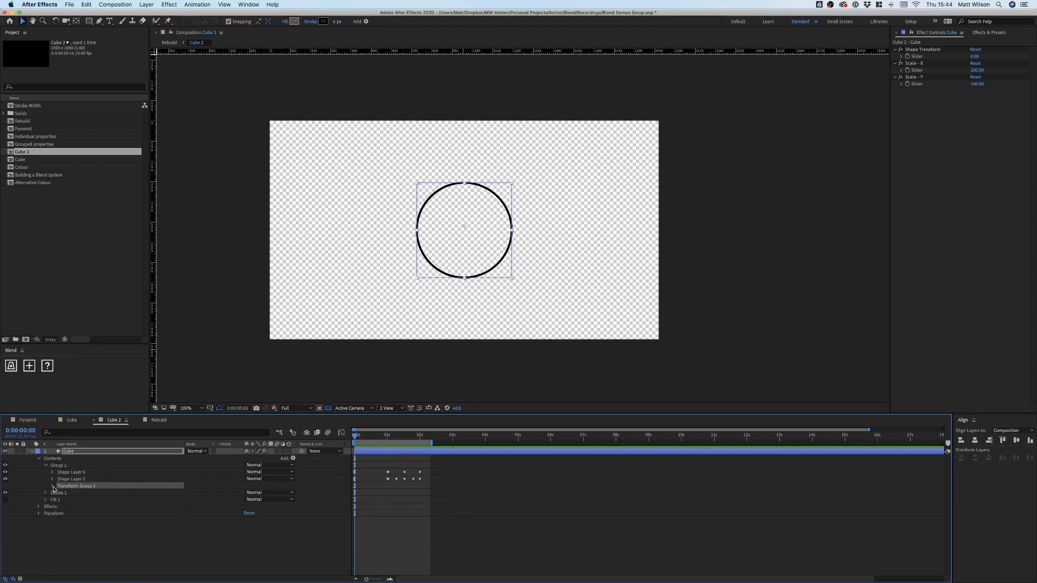
{"action": "left_click", "coordinate": [52, 486]}
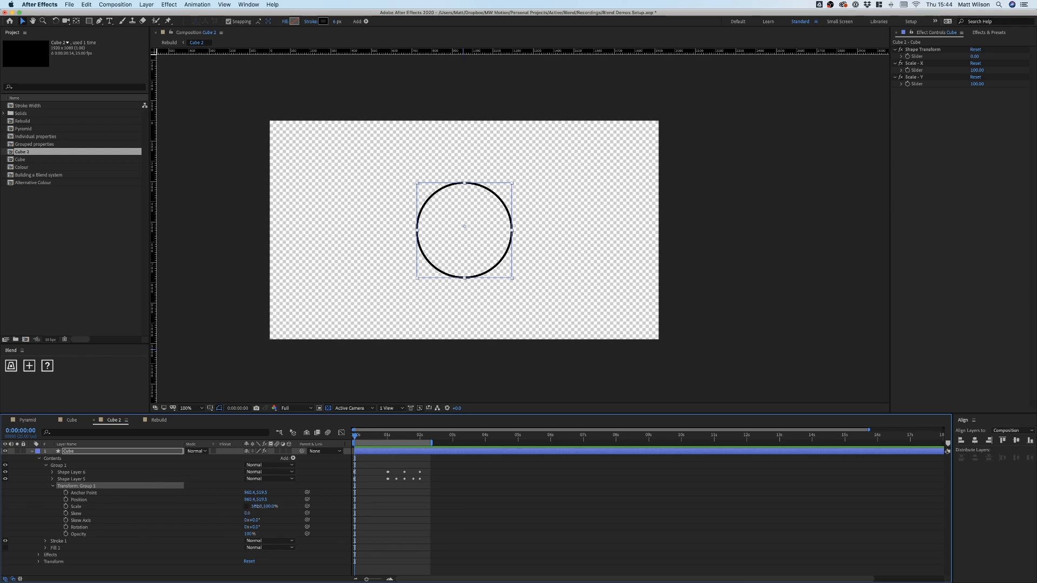
Try stretching the Scale of Transform: Group 1 to about 344% by 133%
{"action": "left_click_drag", "start_coordinate": [257, 508], "coordinate": [349, 501]}
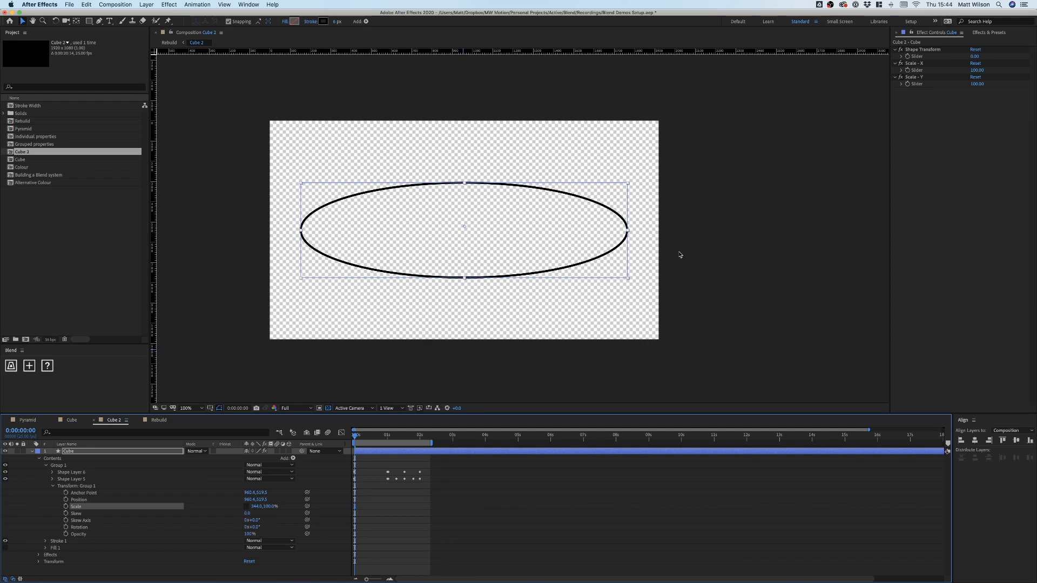
{"action": "left_click", "coordinate": [273, 507]}
{"action": "left_click_drag", "start_coordinate": [274, 507], "coordinate": [258, 486]}
In the Rebuild composition, set both the horizontal and vertical Scale of the Cube 2 layer to 100%
{"action": "left_click", "coordinate": [159, 420]}
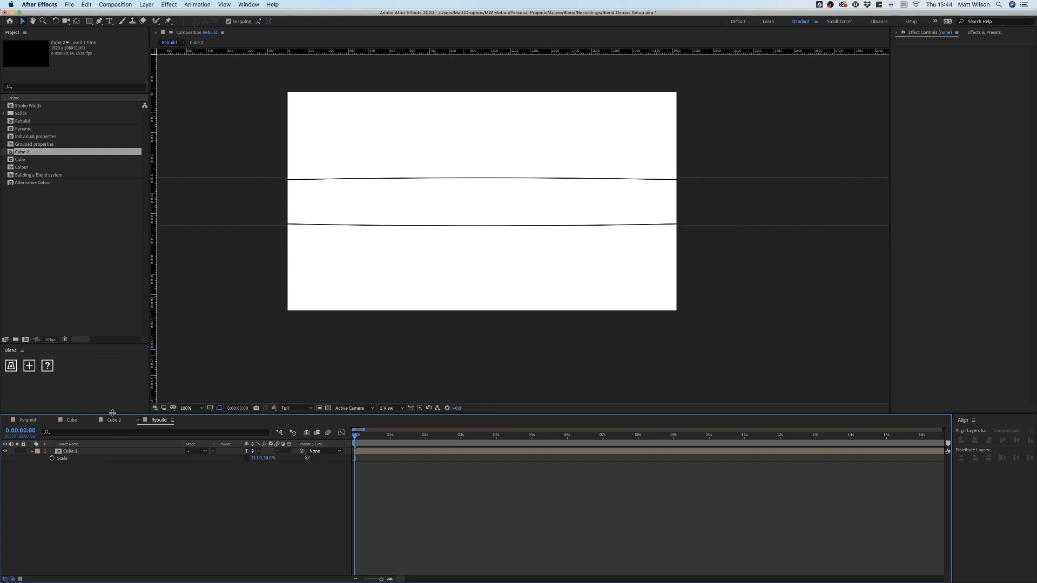
{"action": "left_click", "coordinate": [256, 458]}
{"action": "type", "text": "100"}
{"action": "key", "text": "Return"}
{"action": "left_click", "coordinate": [271, 458]}
{"action": "type", "text": "100"}
{"action": "key", "text": "Return"}
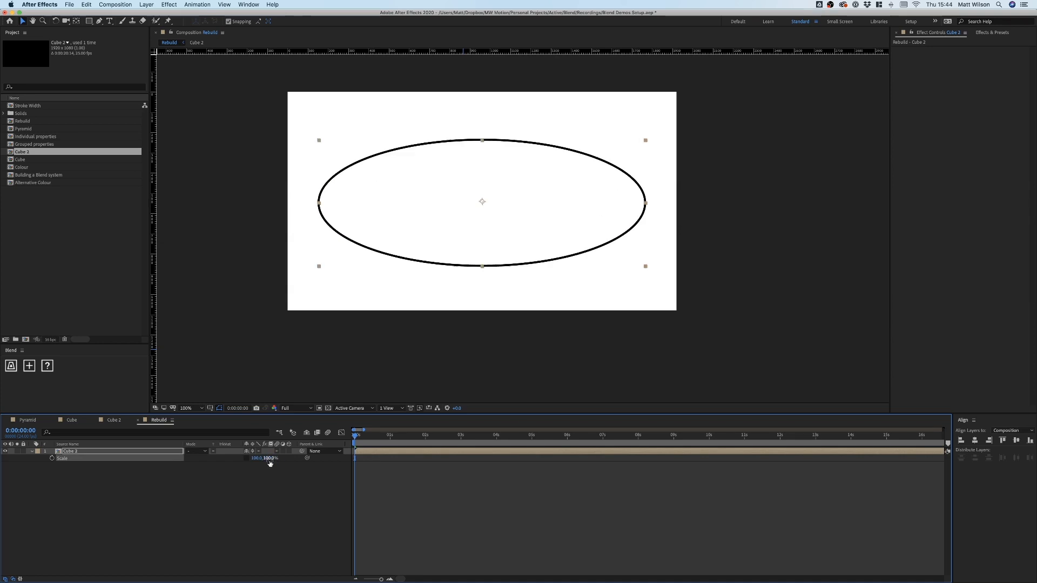
In the Cube 2 composition, set both Scale values of Transform: Group 1 to 100%
{"action": "left_click", "coordinate": [114, 420]}
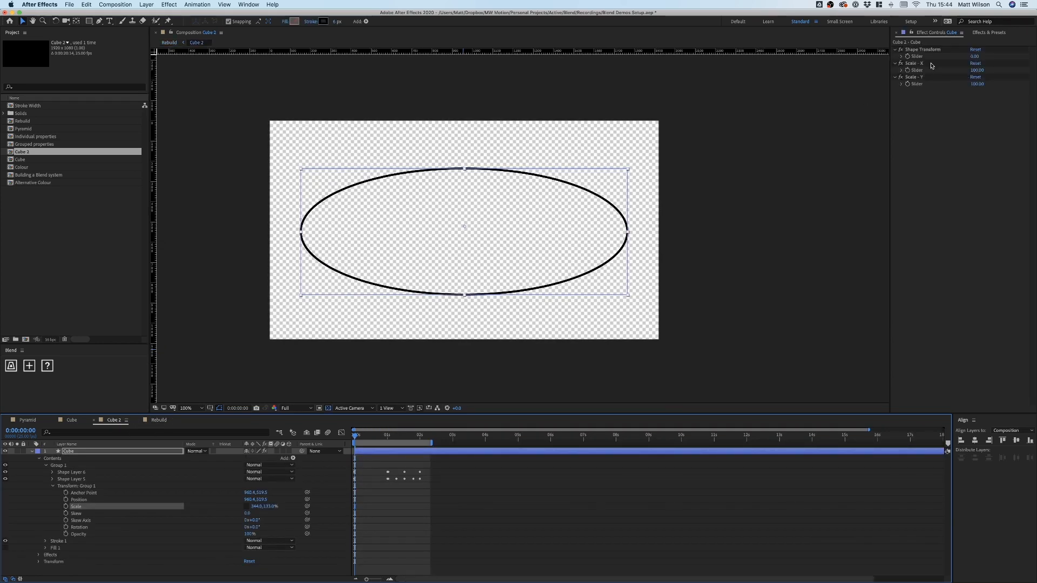
{"action": "left_click", "coordinate": [256, 507]}
{"action": "type", "text": "100"}
{"action": "key", "text": "Return"}
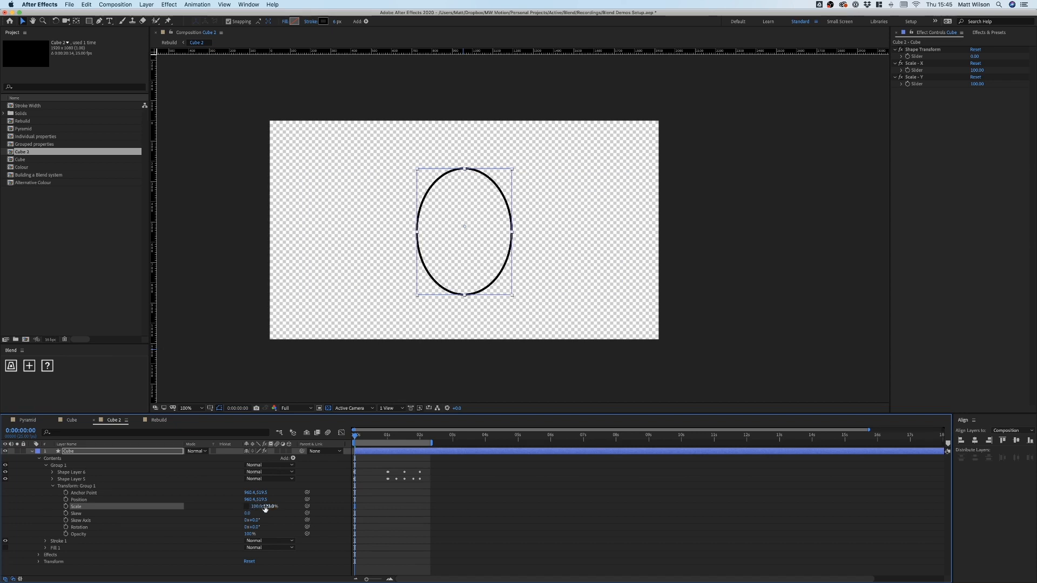
{"action": "left_click", "coordinate": [273, 507]}
{"action": "type", "text": "100"}
{"action": "key", "text": "Return"}
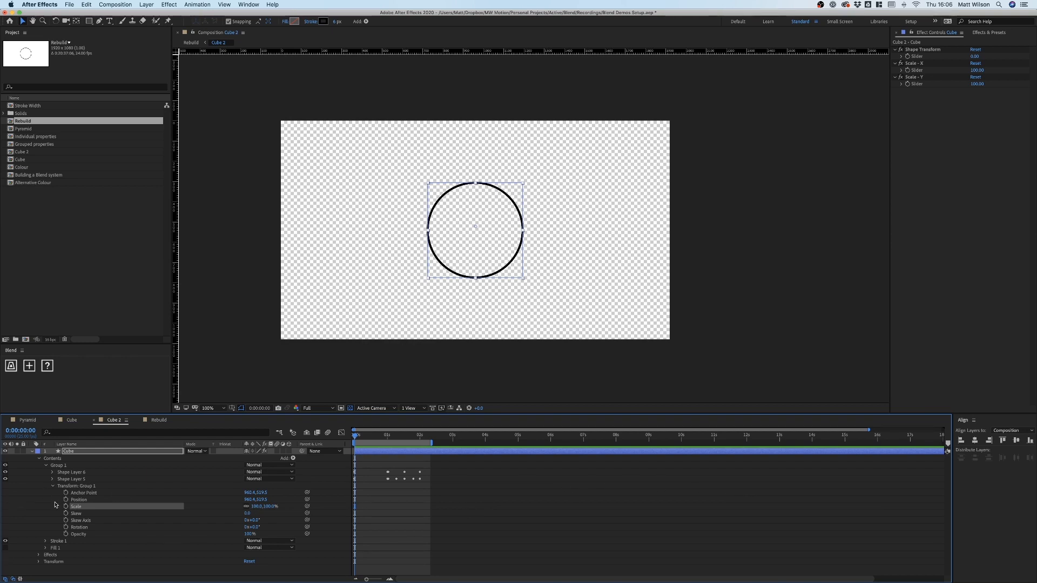
On Transform: Group 1's Scale, start an expression defining var xScale = effect("Scale - X")("Slider"); and var yScale = effect("Scale - Y")("Slider");
{"action": "key", "text": "alt+shift+equal"}
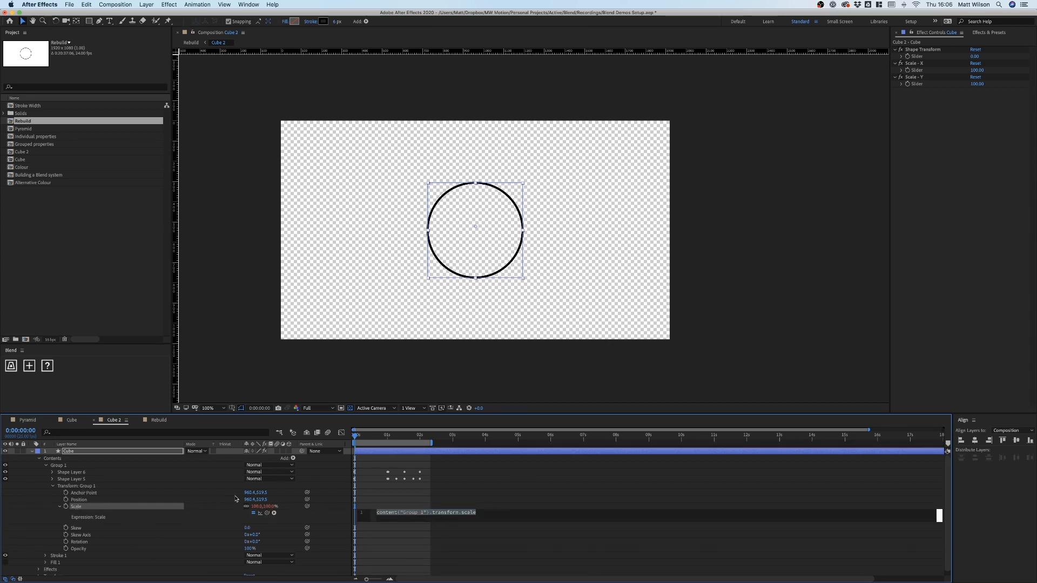
{"action": "type", "text": "var "}
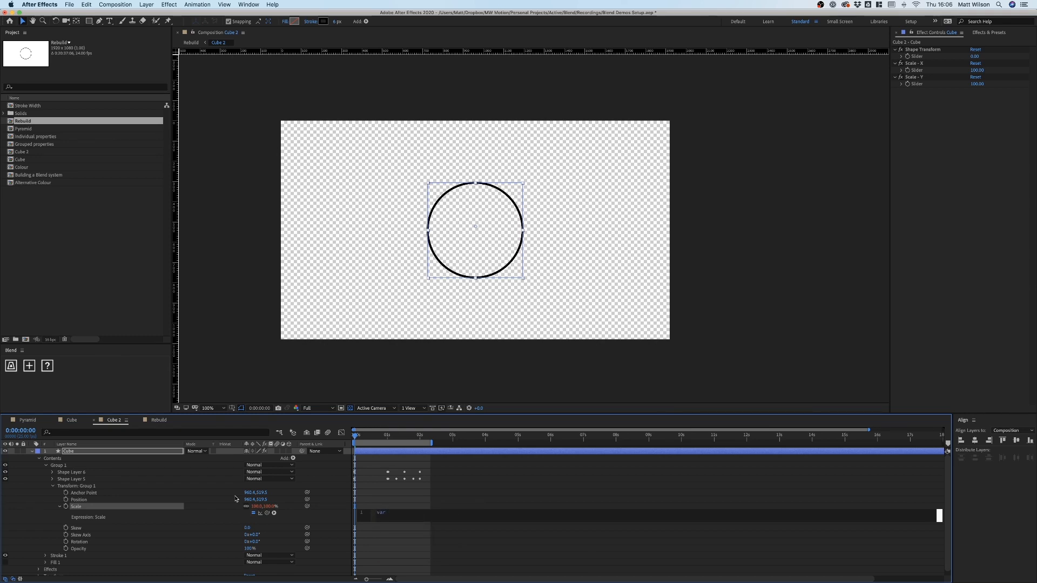
{"action": "type", "text": "xScal"}
{"action": "left_click_drag", "start_coordinate": [268, 514], "coordinate": [917, 70]}
{"action": "type", "text": "; "}
{"action": "type", "text": "var y"}
{"action": "type", "text": "Scal"}
{"action": "type", "text": "e ="}
{"action": "left_click_drag", "start_coordinate": [267, 513], "coordinate": [917, 84]}
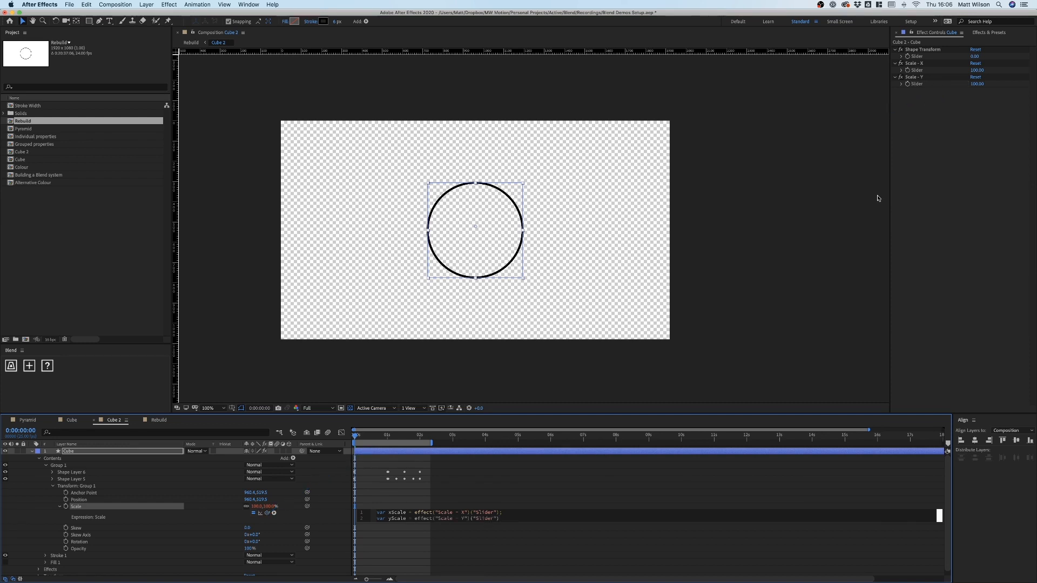
{"action": "key", "text": "Return"}
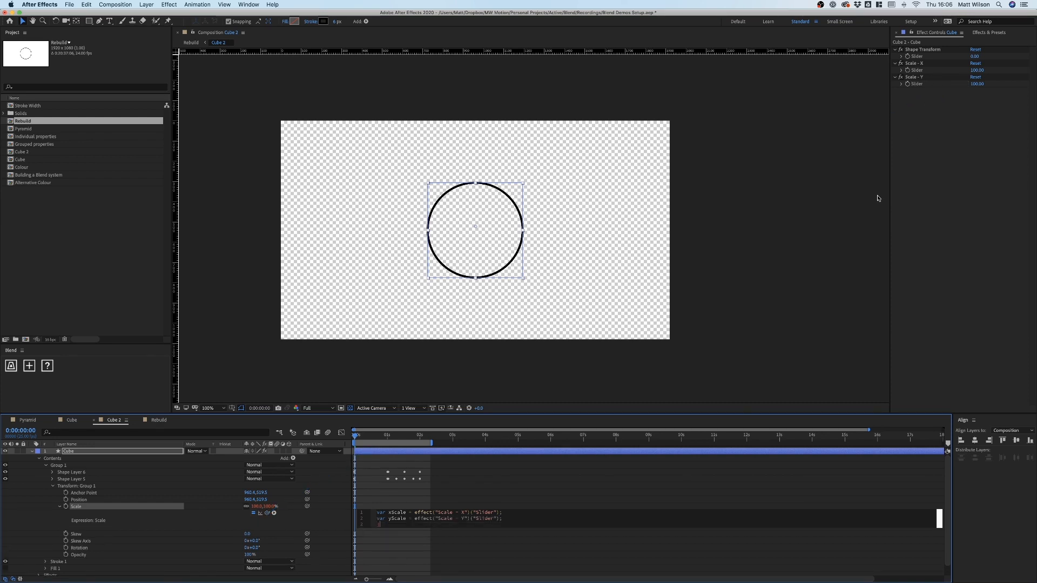
Finish the Scale expression with the output line [xScale, yScale]; and apply it
{"action": "type", "text": "[xSc"}
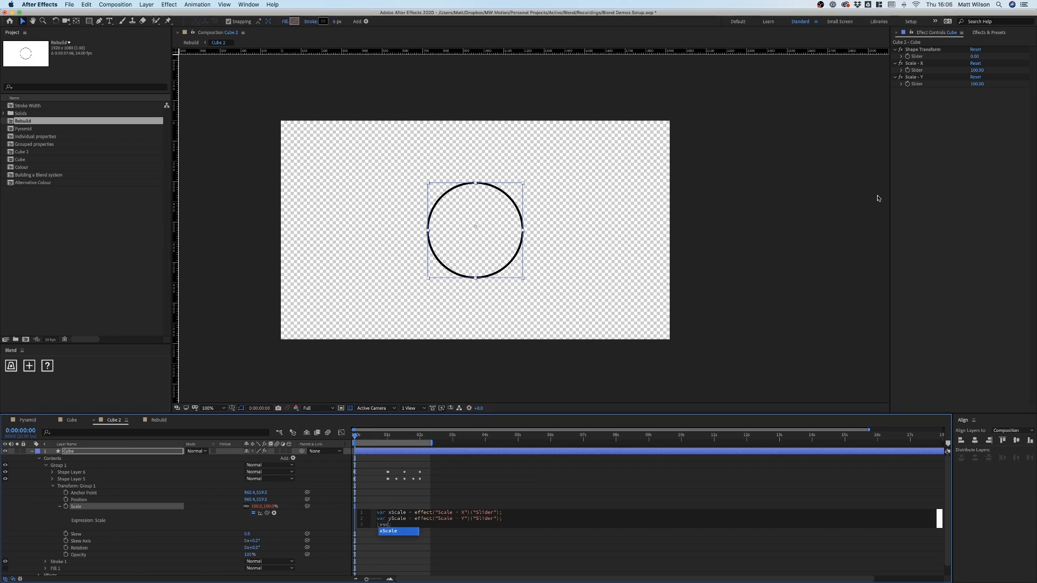
{"action": "type", "text": "ale, yScale"}
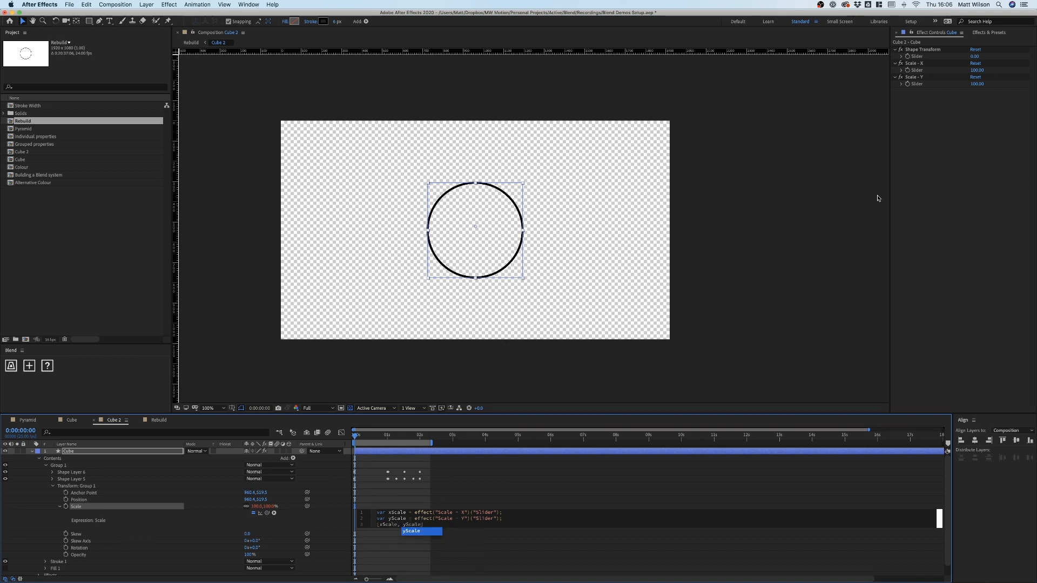
{"action": "type", "text": "]"}
{"action": "left_click", "coordinate": [545, 481]}
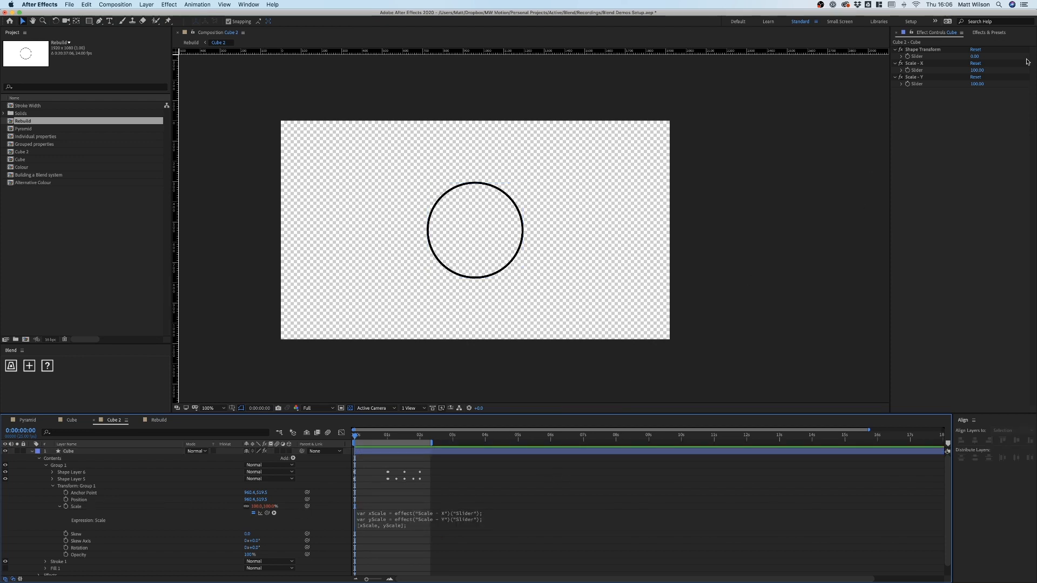
Test the Scale - X slider by raising it well above 100, and undo the change
{"action": "mouse_move", "coordinate": [977, 70]}
{"action": "left_mouse_down"}
{"action": "mouse_move", "coordinate": [959, 72]}
{"action": "mouse_move", "coordinate": [984, 75]}
{"action": "left_mouse_up"}
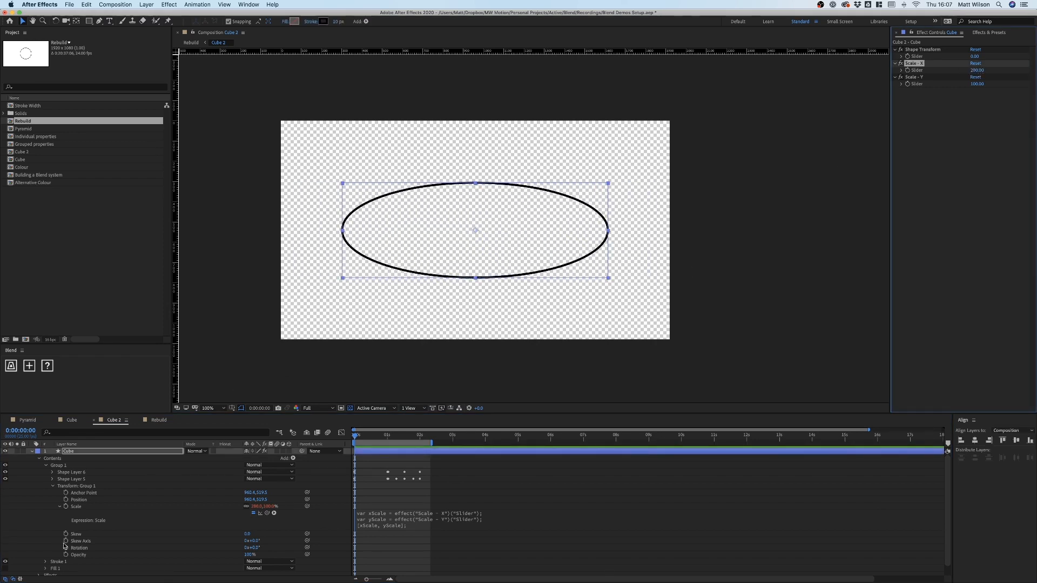
{"action": "key", "text": "super+z"}
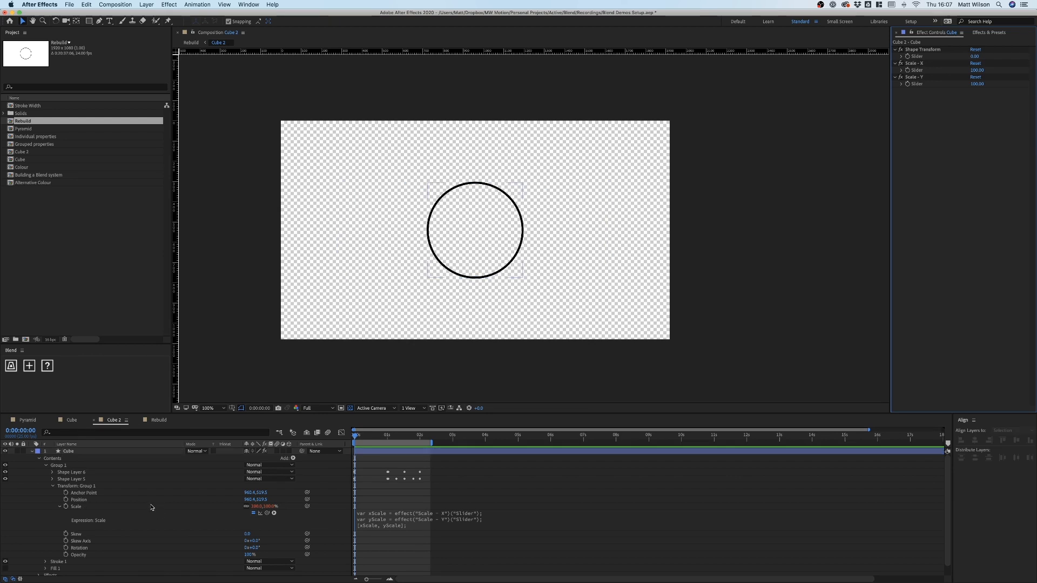
Collapse the Cube layer and open Essential Graphics for the Cube 2 composition
{"action": "left_click", "coordinate": [30, 451]}
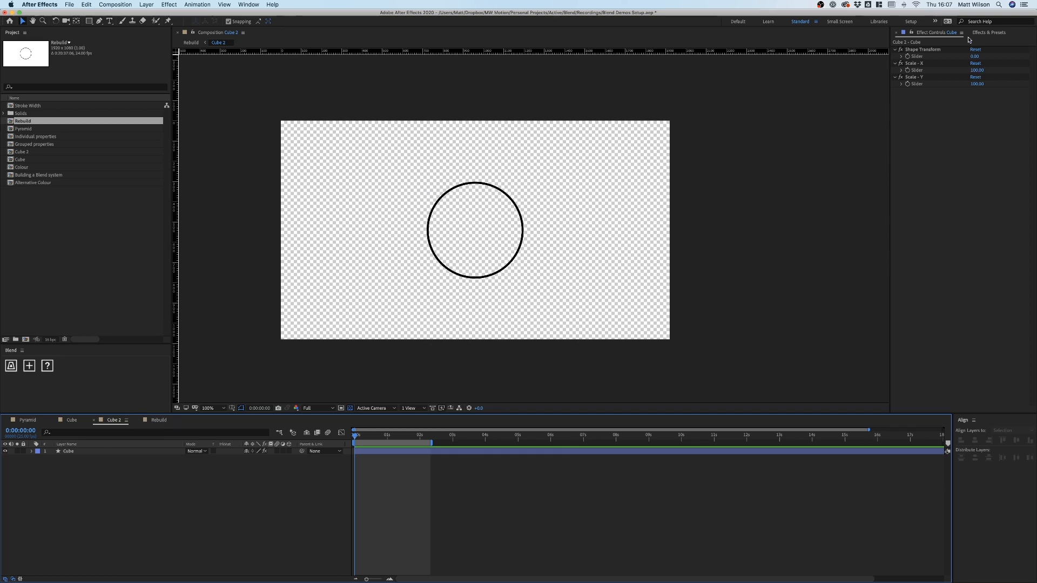
{"action": "left_click", "coordinate": [158, 420]}
{"action": "left_click", "coordinate": [87, 452]}
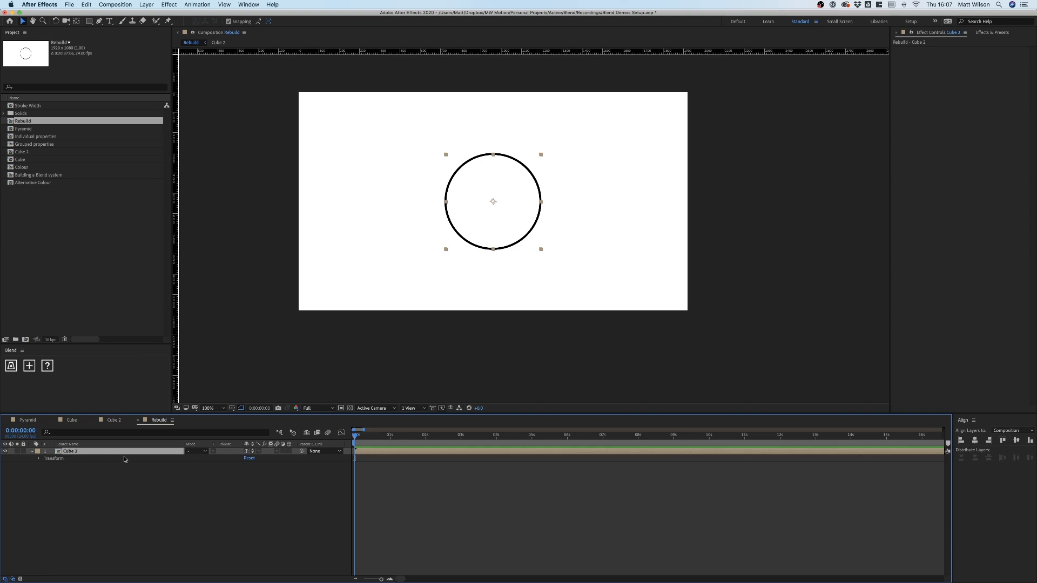
{"action": "left_click", "coordinate": [114, 420]}
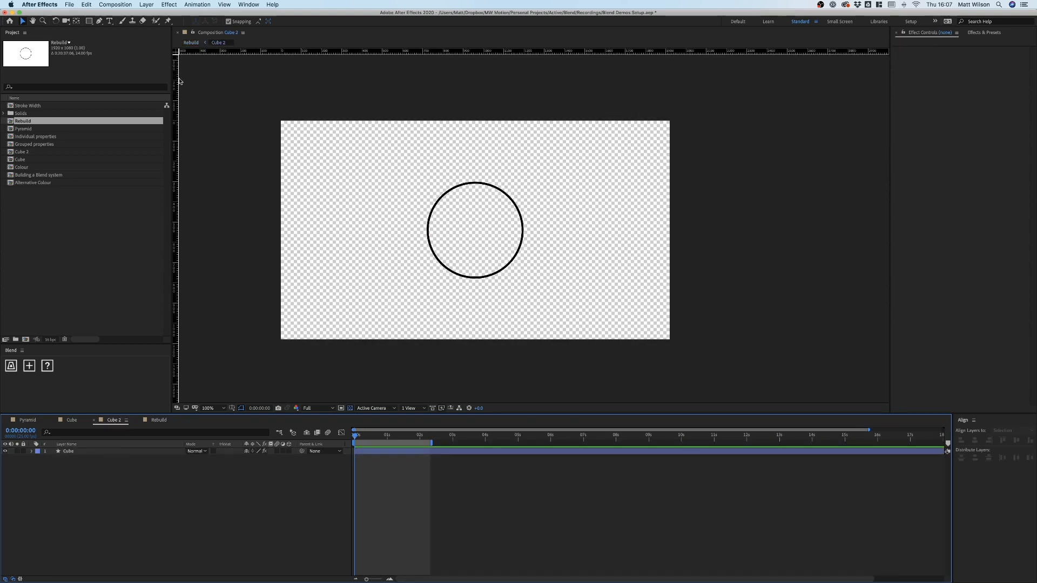
{"action": "left_click", "coordinate": [240, 5]}
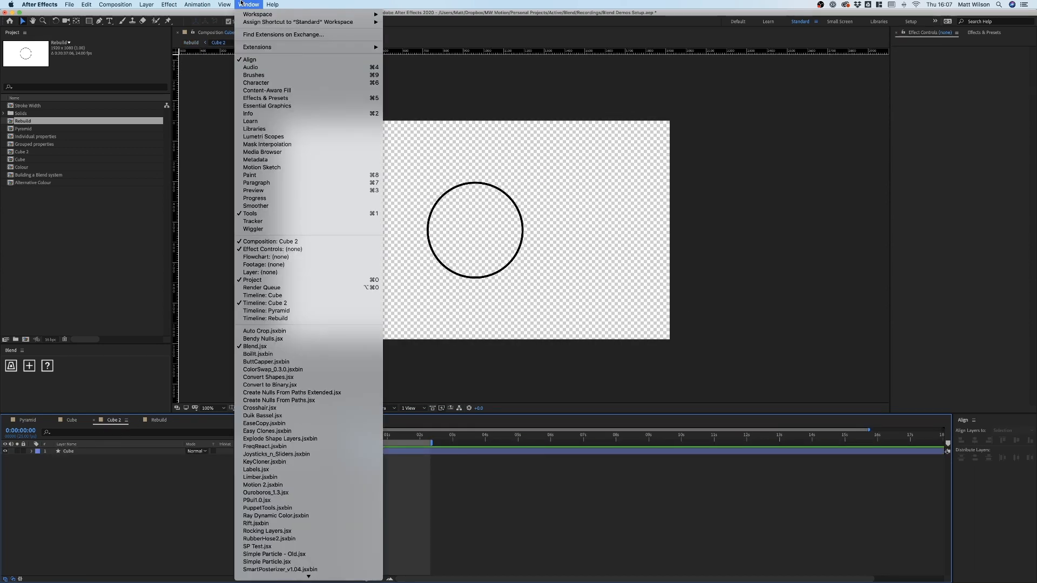
{"action": "left_click", "coordinate": [266, 107]}
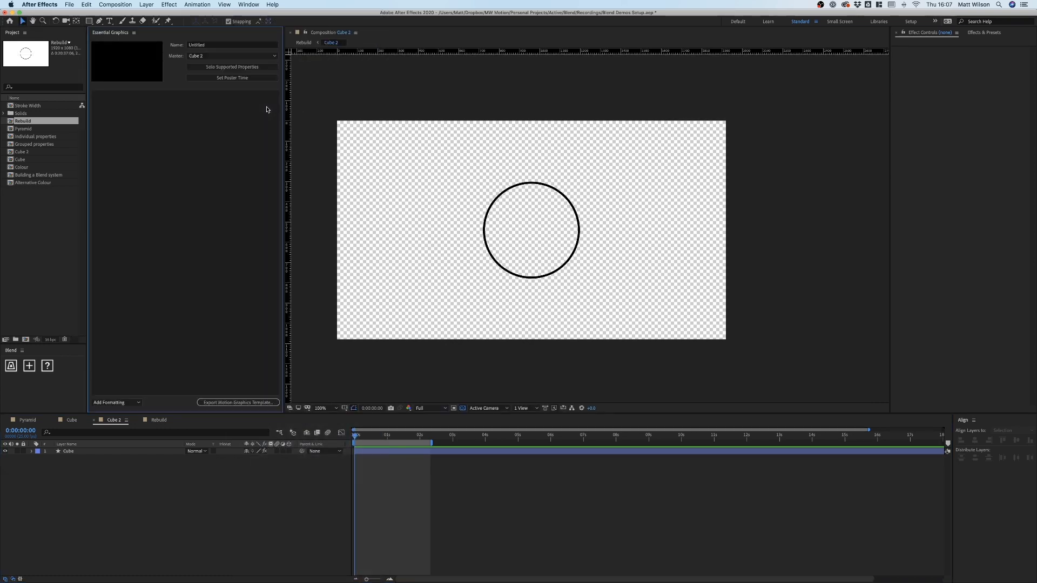
Reveal the Cube layer's slider effects, add the Shape Transform slider to Essential Graphics and name it Shape Transform
{"action": "left_click", "coordinate": [65, 451]}
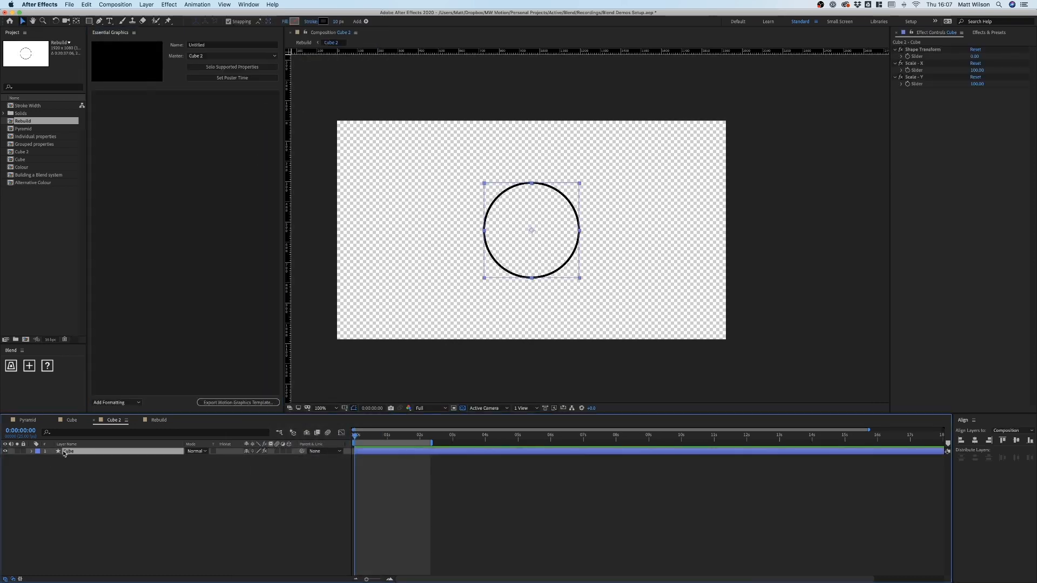
{"action": "key", "text": "e"}
{"action": "left_click", "coordinate": [46, 458]}
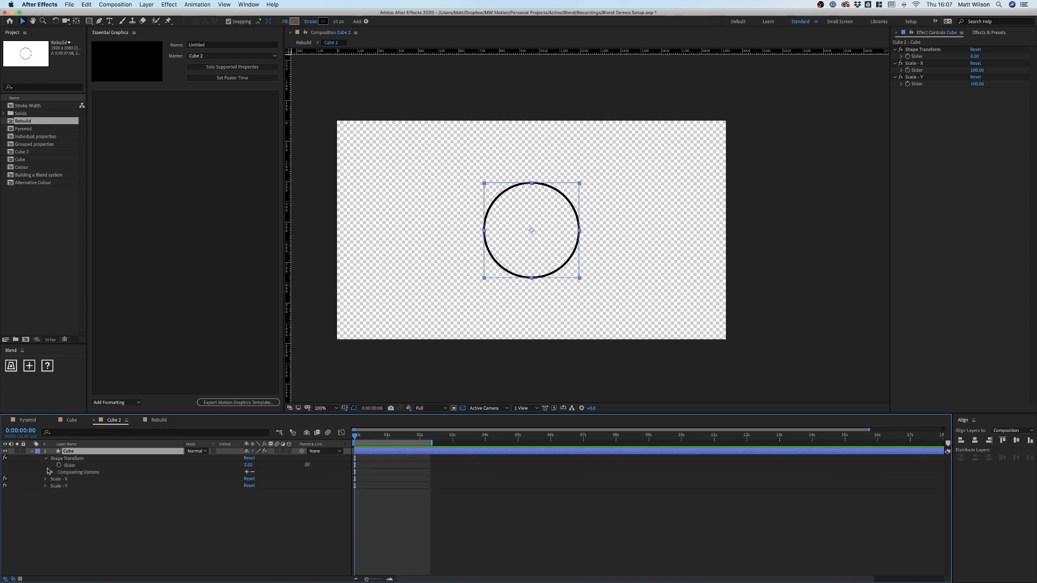
{"action": "left_click", "coordinate": [46, 479]}
{"action": "left_click", "coordinate": [45, 499]}
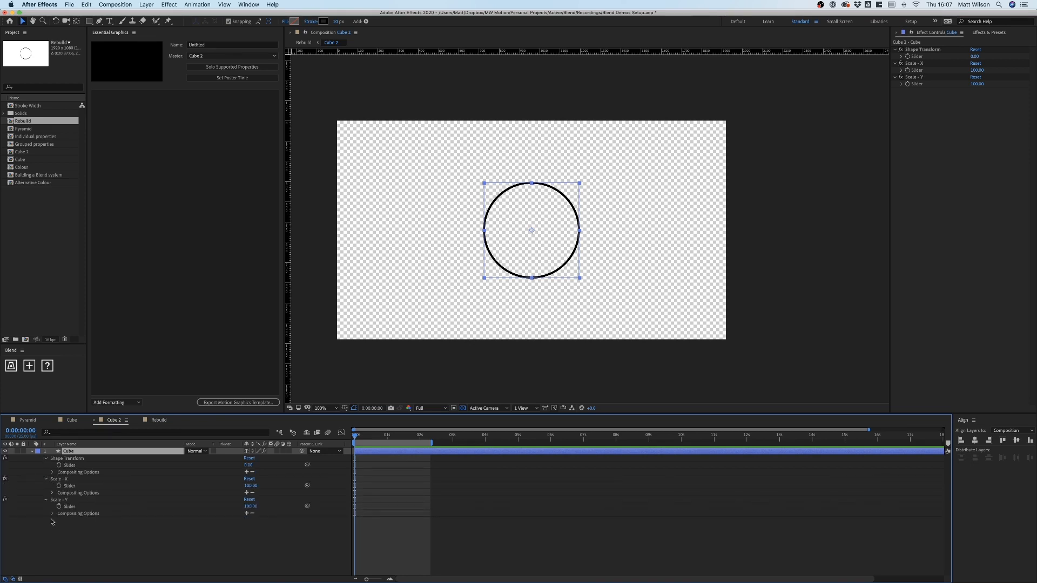
{"action": "left_click_drag", "start_coordinate": [69, 465], "coordinate": [119, 98]}
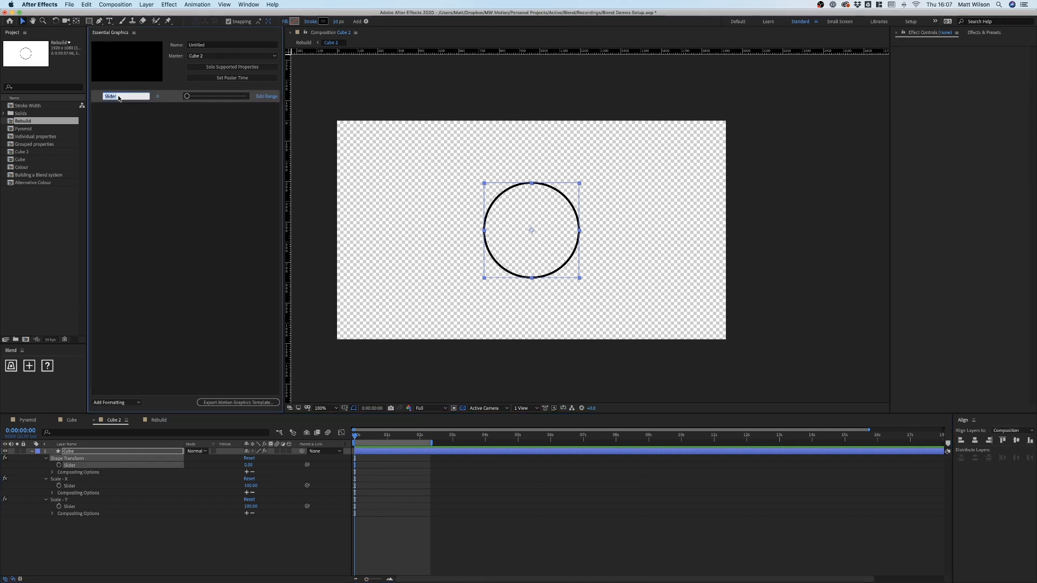
{"action": "type", "text": "S"}
{"action": "type", "text": "hape Trasfo"}
{"action": "type", "text": "ns"}
{"action": "key", "text": "Return"}
Add the Scale - X slider to Essential Graphics and name the control X Scale
{"action": "left_click", "coordinate": [80, 489]}
{"action": "left_click_drag", "start_coordinate": [72, 488], "coordinate": [133, 234]}
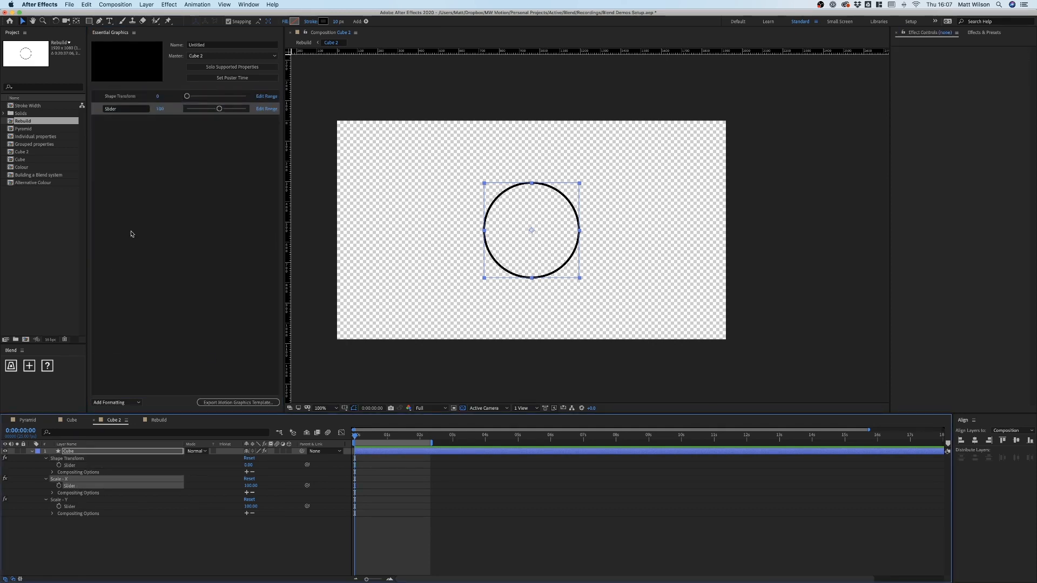
{"action": "left_click", "coordinate": [127, 110]}
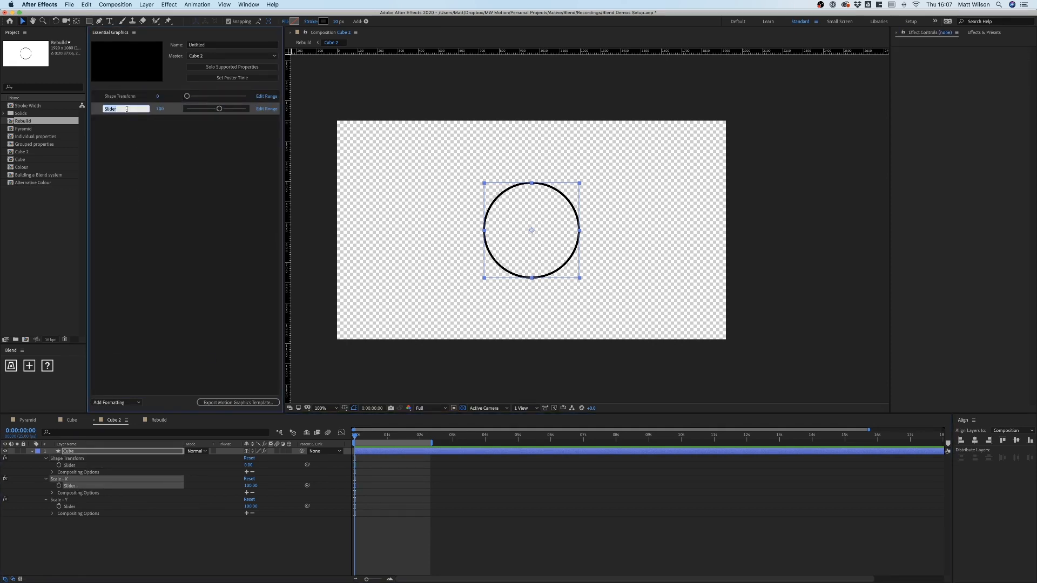
{"action": "type", "text": "X Scale"}
Add the Scale - Y slider to Essential Graphics and name the control Y Scale
{"action": "left_click_drag", "start_coordinate": [69, 506], "coordinate": [144, 212]}
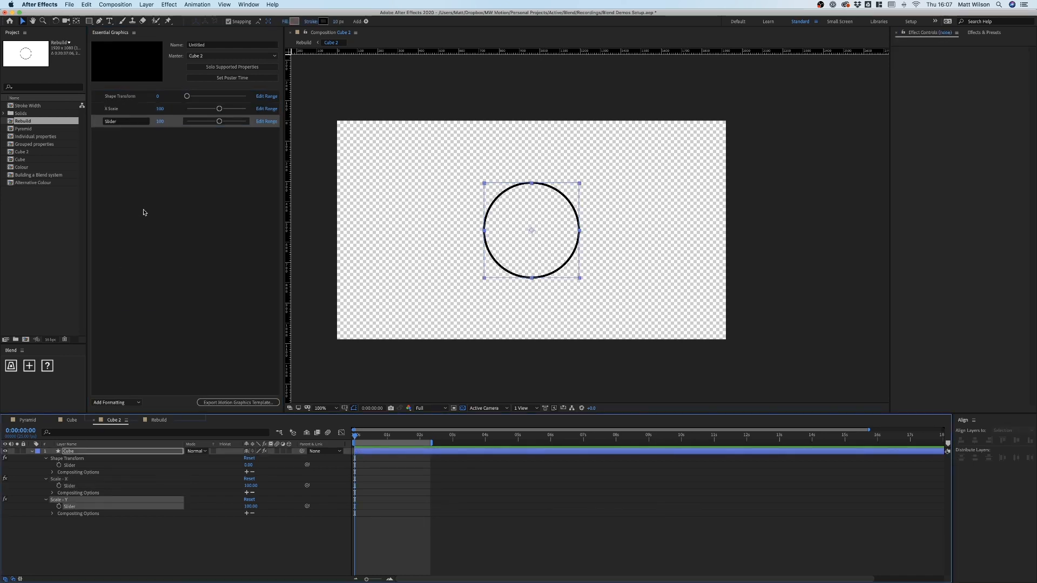
{"action": "left_click", "coordinate": [123, 122]}
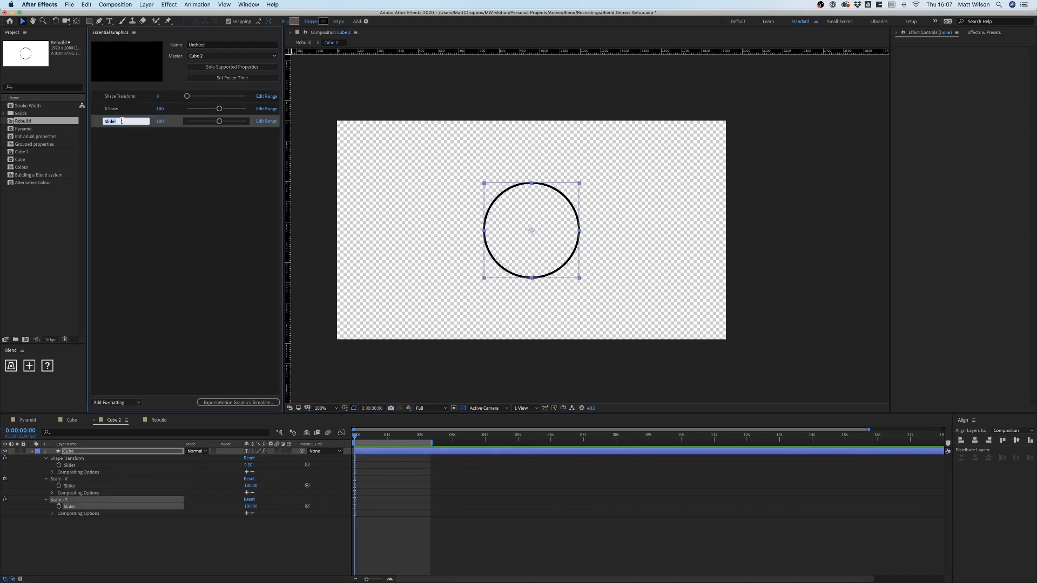
{"action": "type", "text": "Y Sca"}
{"action": "key", "text": "Return"}
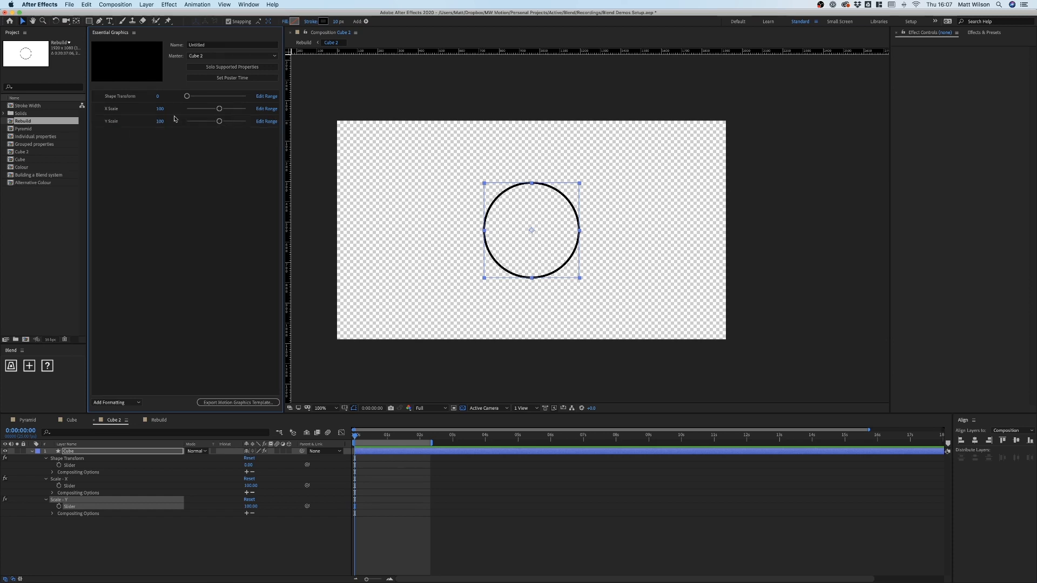
Check the slider ranges of the X Scale and Y Scale controls and accept them as they are
{"action": "left_click", "coordinate": [262, 109]}
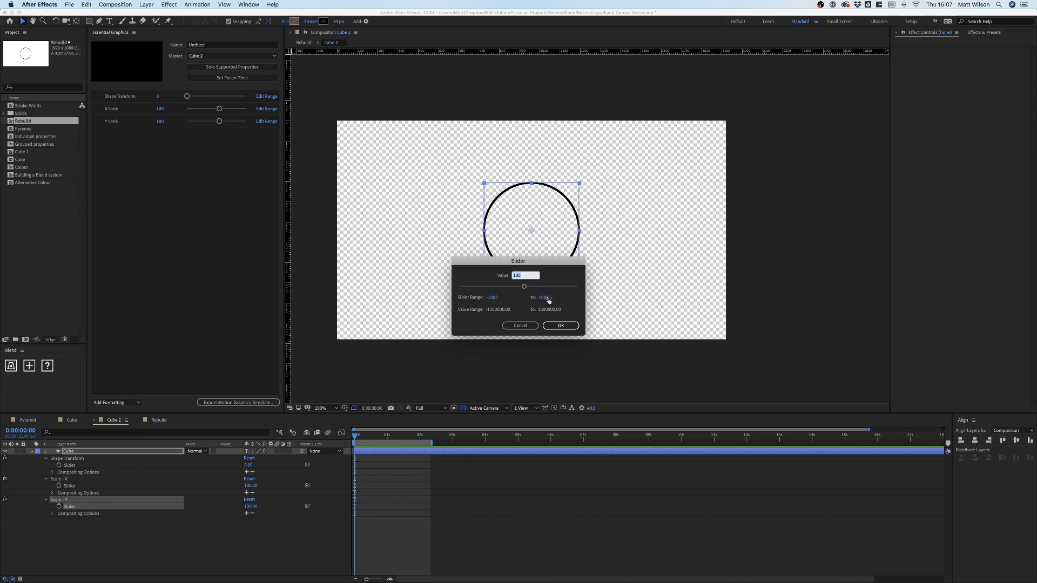
{"action": "left_click", "coordinate": [561, 326]}
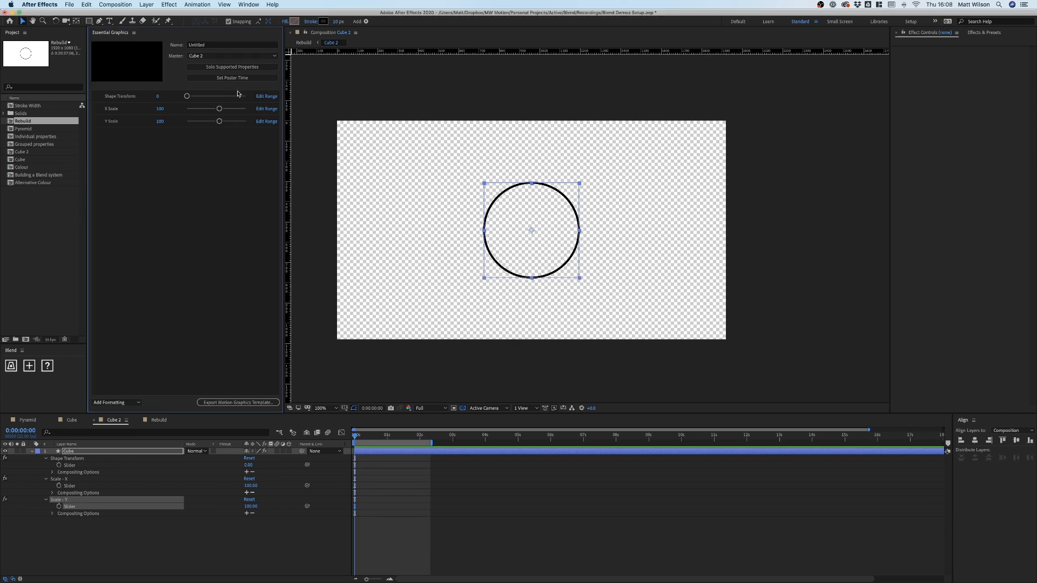
{"action": "left_click", "coordinate": [261, 122]}
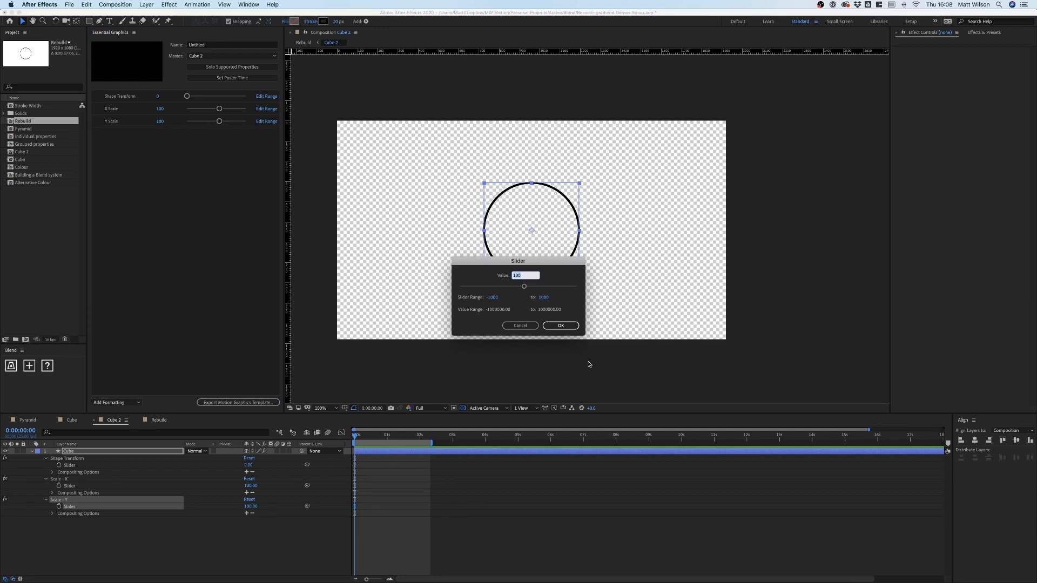
{"action": "left_click", "coordinate": [560, 325]}
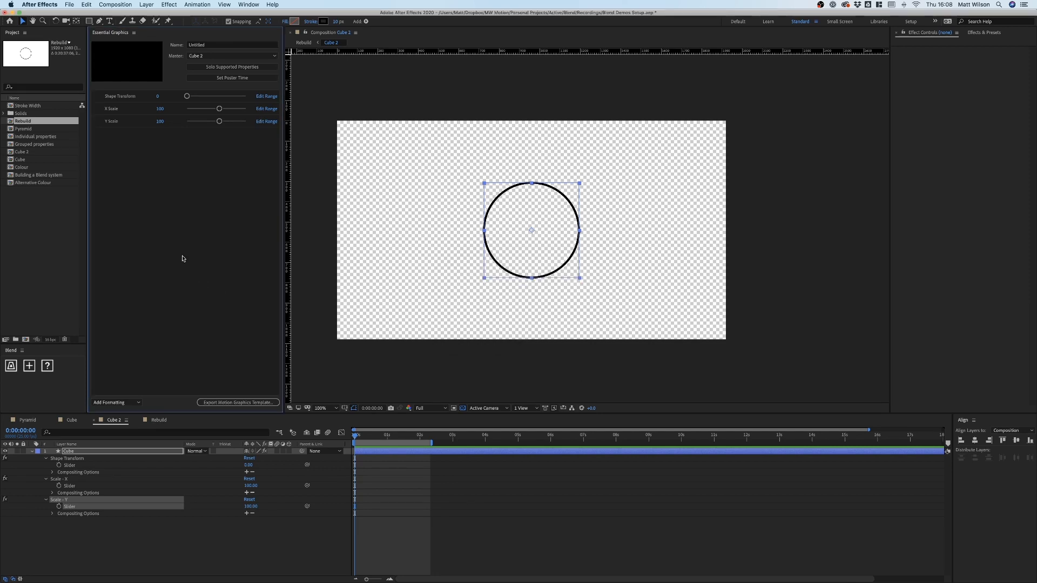
Expand Stroke 1 in the Cube layer's contents and add its Stroke Width property to Essential Graphics
{"action": "left_click", "coordinate": [37, 476]}
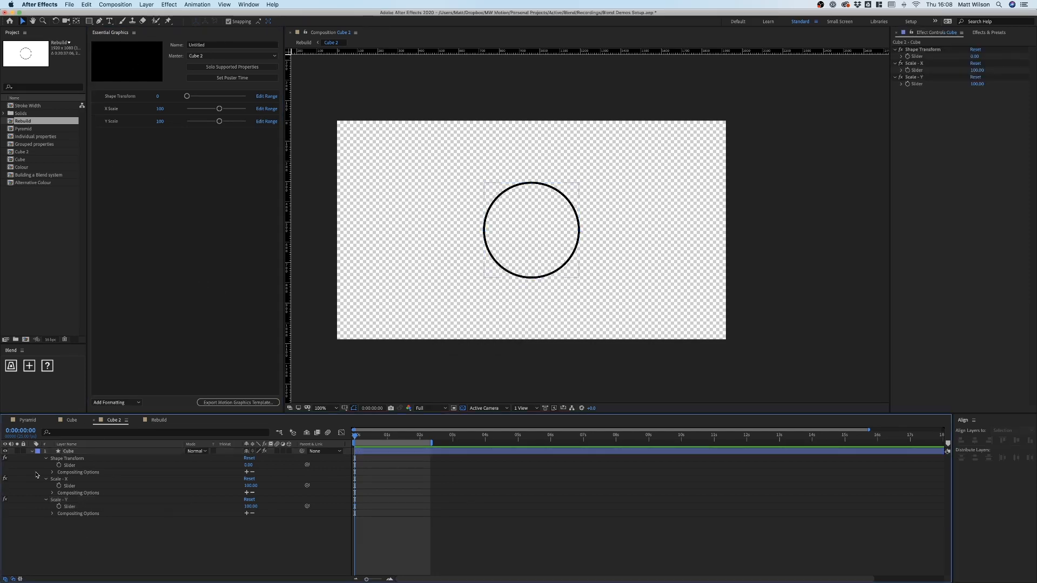
{"action": "left_click", "coordinate": [32, 451]}
{"action": "left_click", "coordinate": [69, 451]}
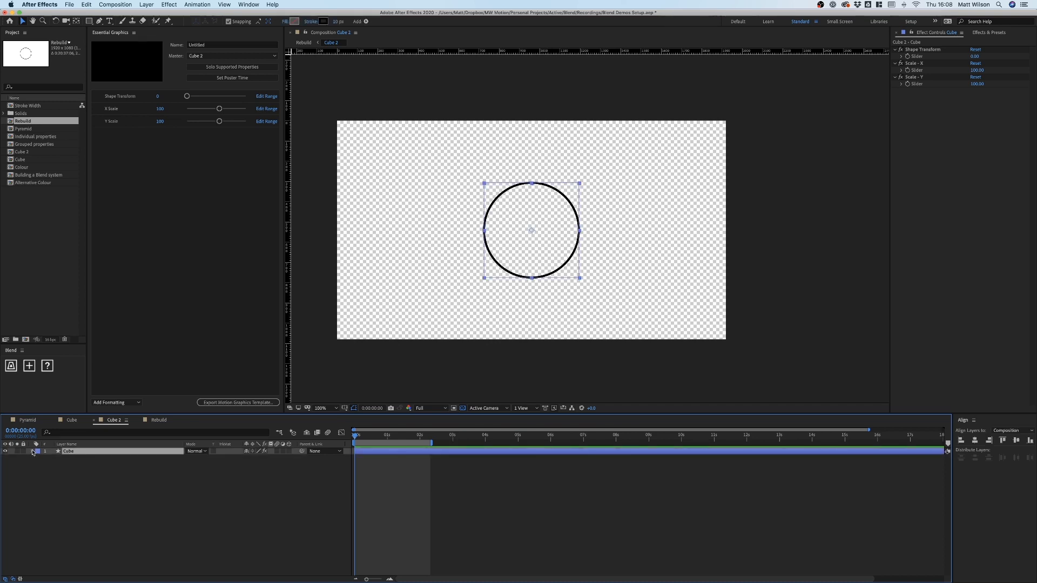
{"action": "left_click", "coordinate": [32, 451]}
{"action": "left_click", "coordinate": [39, 466]}
{"action": "left_click", "coordinate": [39, 459]}
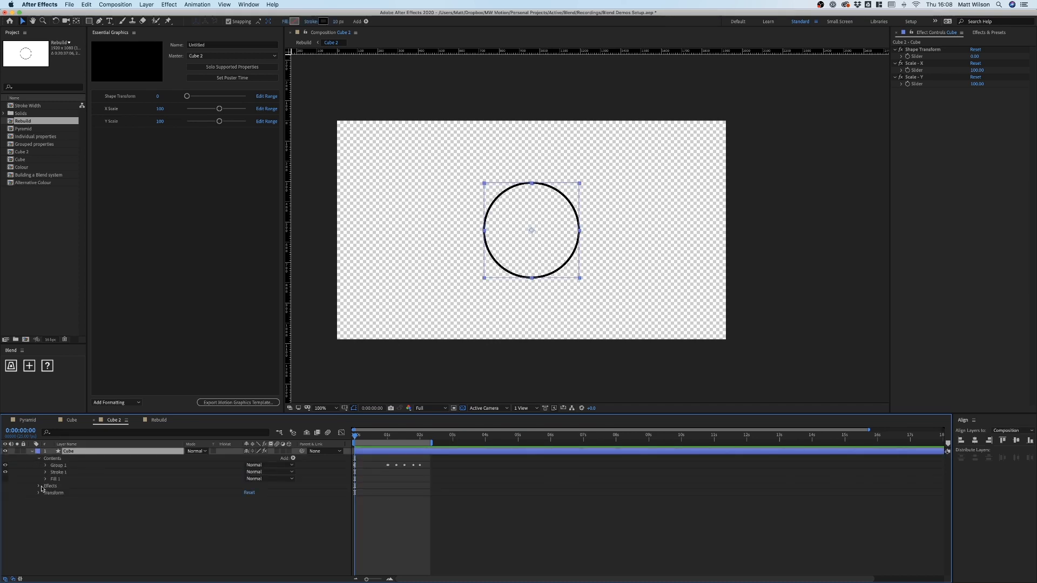
{"action": "left_click", "coordinate": [54, 472]}
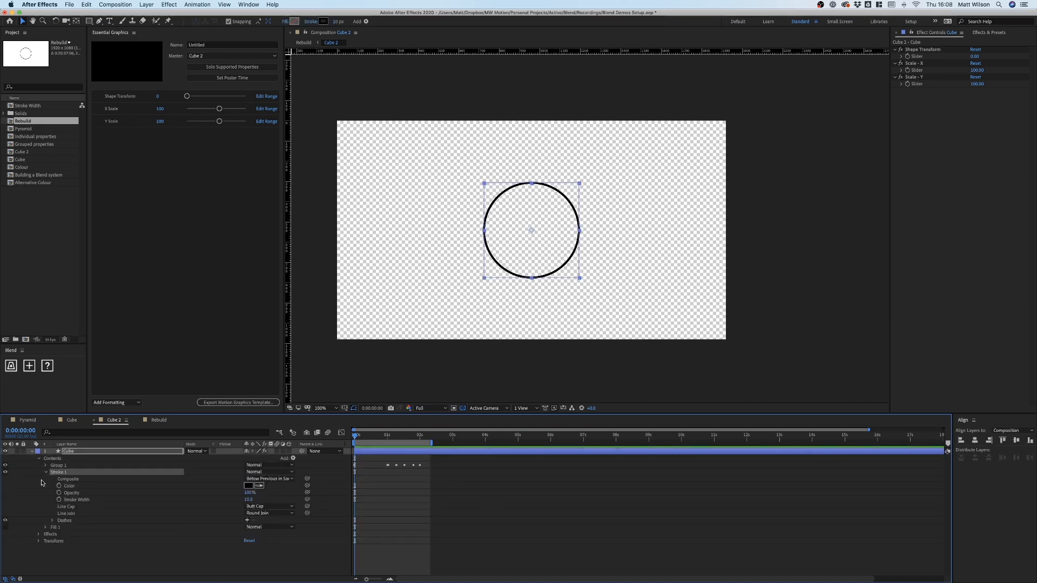
{"action": "left_click", "coordinate": [46, 471]}
{"action": "left_click", "coordinate": [79, 500]}
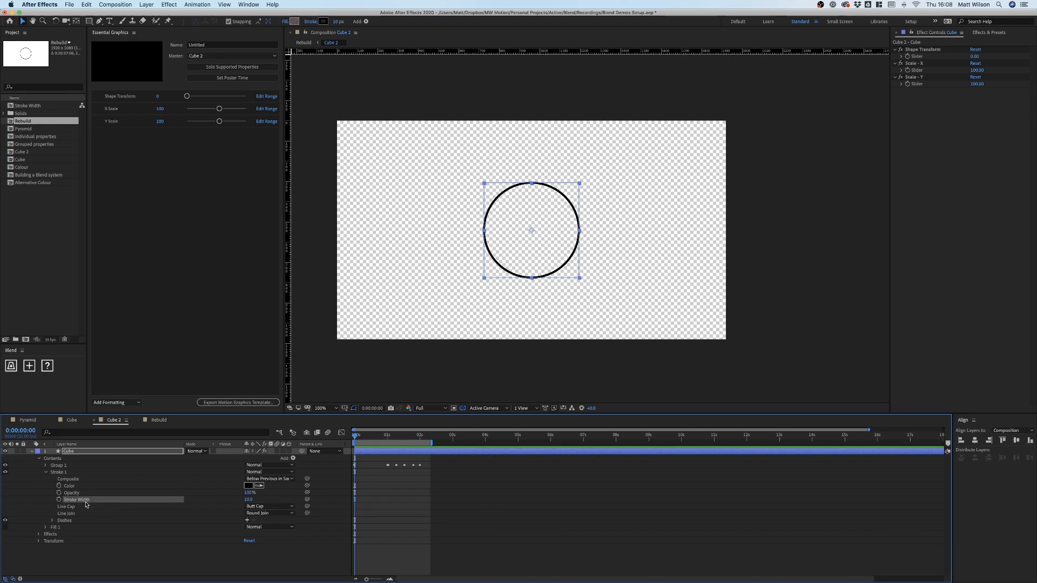
{"action": "mouse_move", "coordinate": [87, 501]}
{"action": "left_mouse_down"}
{"action": "mouse_move", "coordinate": [189, 157]}
{"action": "mouse_move", "coordinate": [202, 265]}
{"action": "mouse_move", "coordinate": [194, 241]}
{"action": "left_mouse_up"}
Collapse the Cube layer, close Essential Graphics and widen the project area again
{"action": "left_click", "coordinate": [32, 452]}
{"action": "left_click", "coordinate": [67, 463]}
{"action": "left_click", "coordinate": [133, 32]}
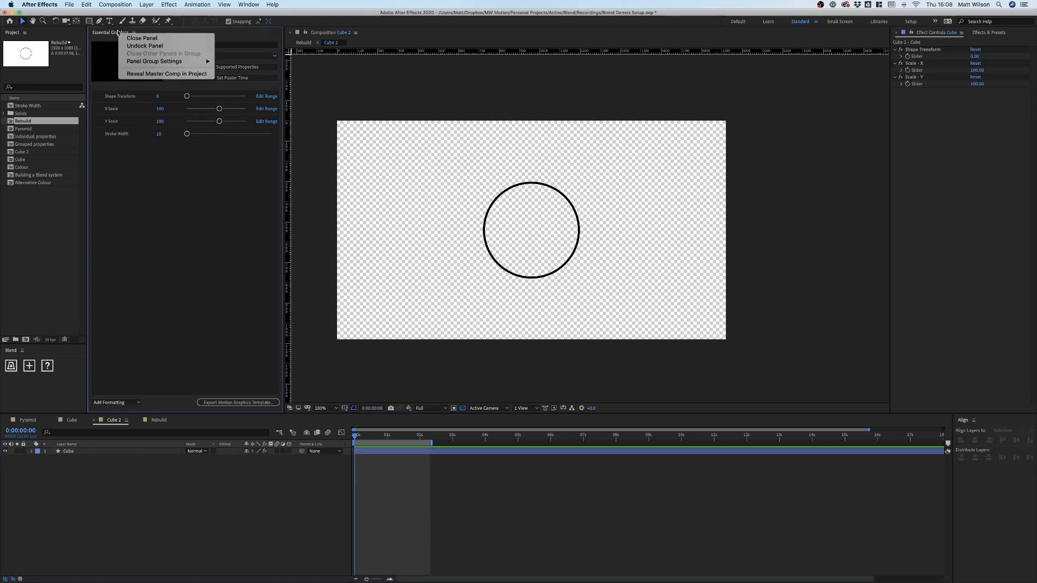
{"action": "left_click", "coordinate": [133, 37]}
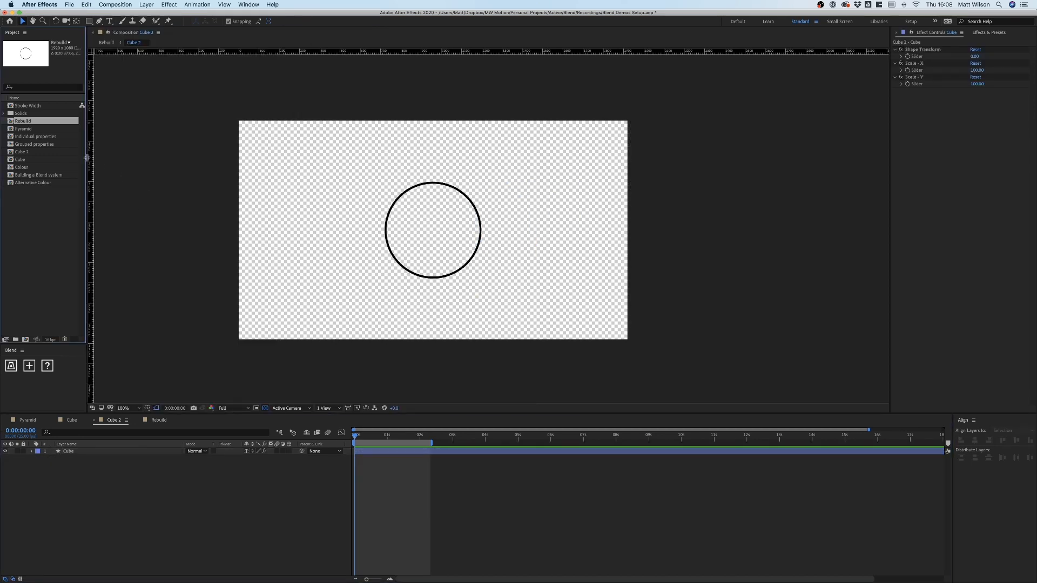
{"action": "left_click_drag", "start_coordinate": [88, 159], "coordinate": [182, 161]}
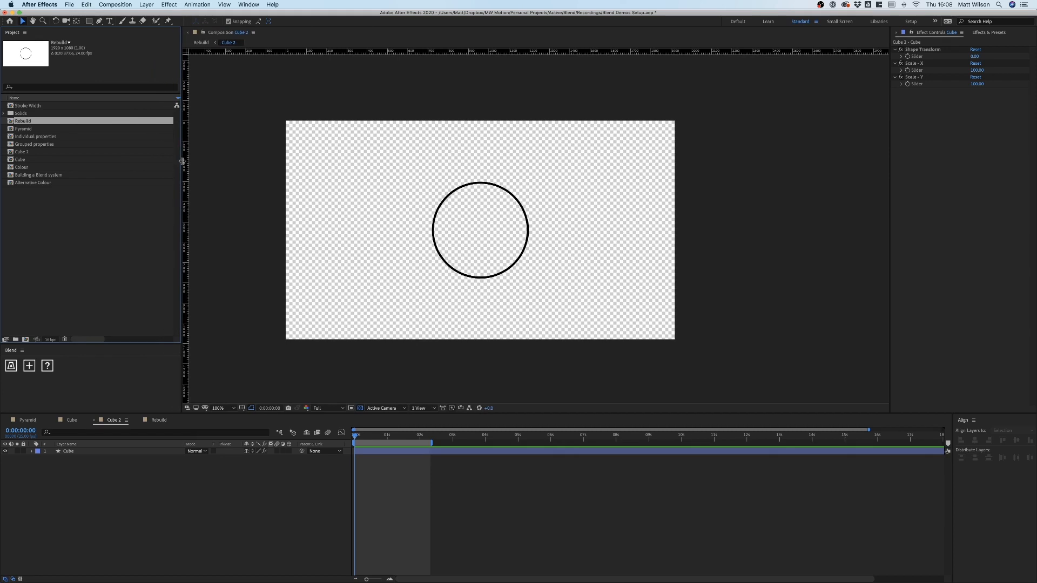
In the Rebuild composition, reveal Cube 2's master properties and test different Shape Transform, X Scale and Y Scale values
{"action": "left_click", "coordinate": [158, 420]}
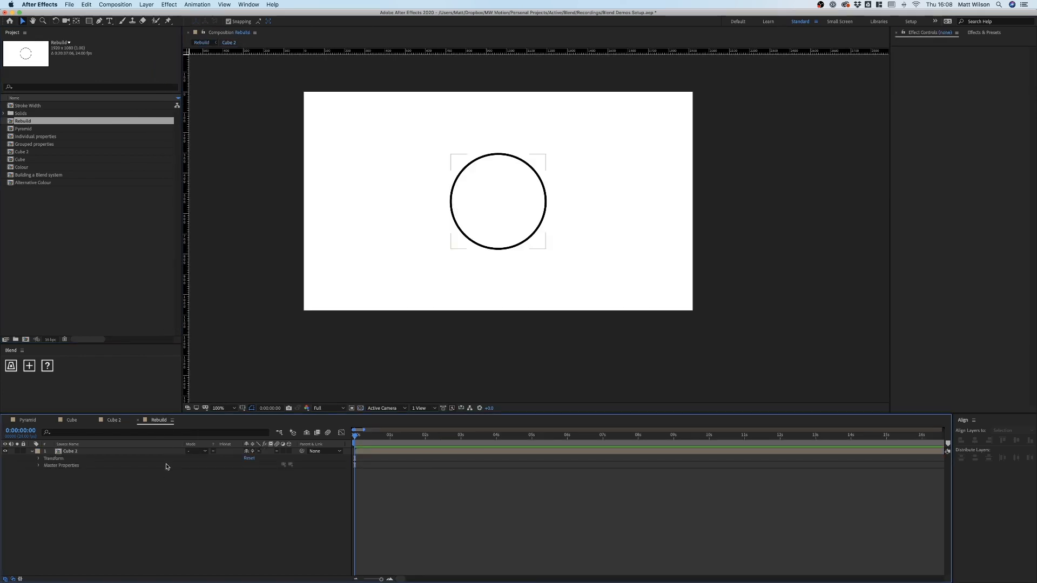
{"action": "left_click", "coordinate": [56, 466]}
{"action": "left_click", "coordinate": [38, 465]}
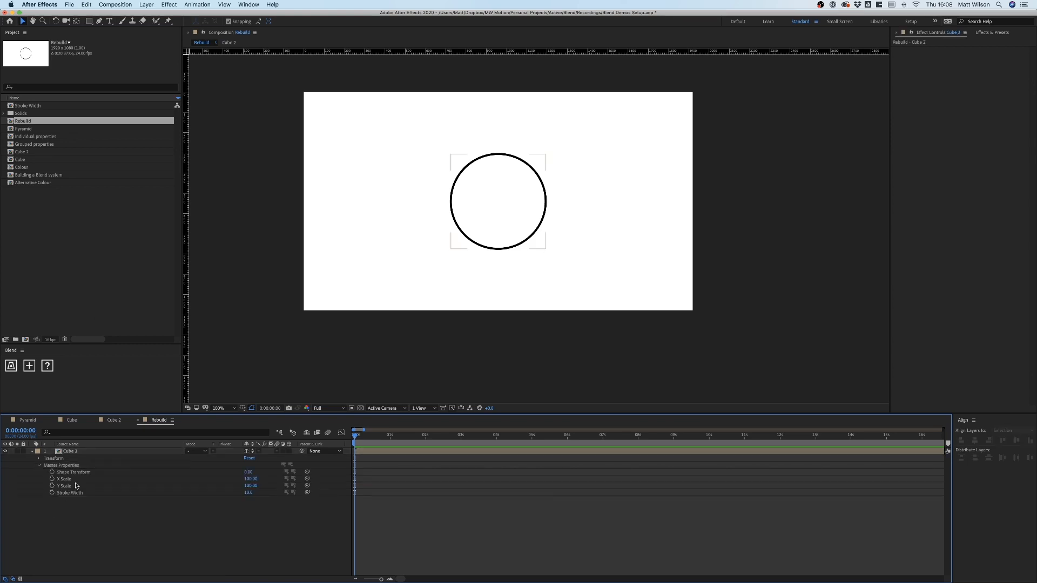
{"action": "left_click_drag", "start_coordinate": [249, 472], "coordinate": [333, 476]}
{"action": "key", "text": "super+z"}
{"action": "mouse_move", "coordinate": [257, 480]}
{"action": "left_mouse_down"}
{"action": "mouse_move", "coordinate": [312, 472]}
{"action": "mouse_move", "coordinate": [229, 478]}
{"action": "mouse_move", "coordinate": [283, 484]}
{"action": "mouse_move", "coordinate": [232, 486]}
{"action": "mouse_move", "coordinate": [273, 493]}
{"action": "mouse_move", "coordinate": [233, 495]}
{"action": "mouse_move", "coordinate": [238, 514]}
{"action": "left_mouse_up"}
{"action": "left_click", "coordinate": [253, 515]}
{"action": "key", "text": "super+z"}
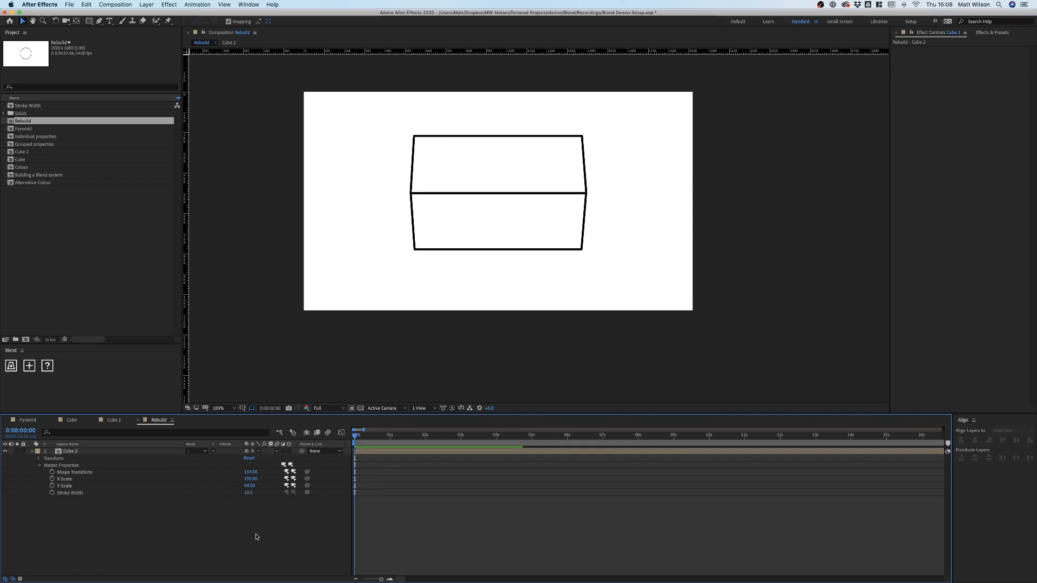
Set Cube 2's Y Scale master property to 100 and its X Scale to 200
{"action": "left_click", "coordinate": [249, 485]}
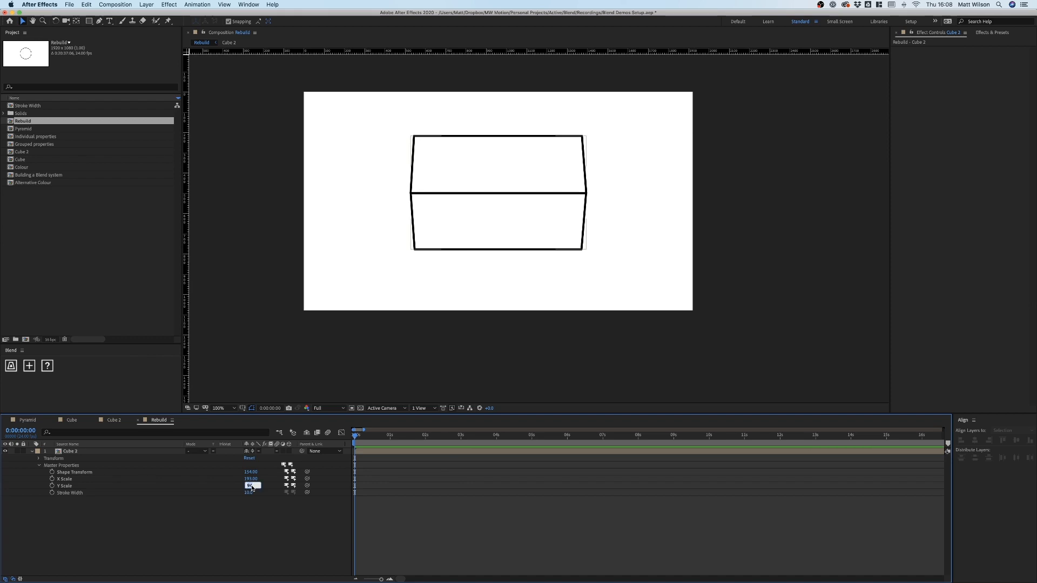
{"action": "type", "text": "100"}
{"action": "key", "text": "Return"}
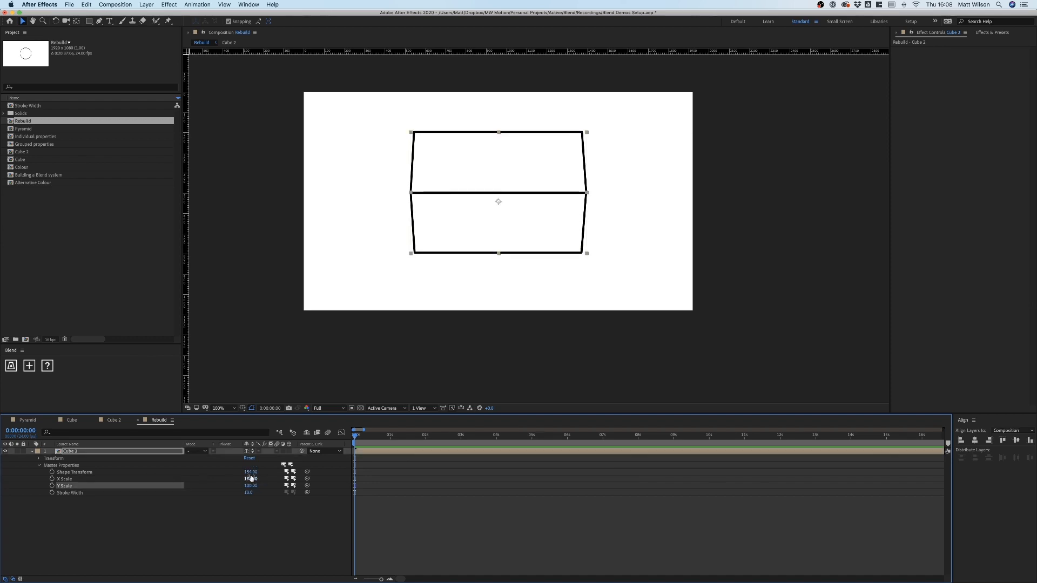
{"action": "left_click", "coordinate": [251, 478]}
{"action": "key", "text": "Return"}
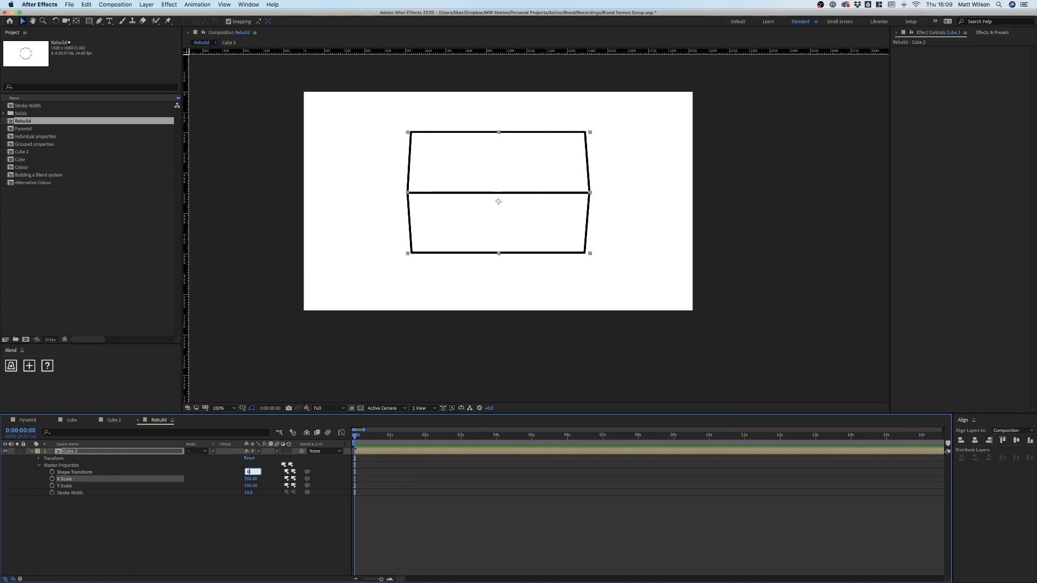
Set Cube 2's Shape Transform to 0 and X Scale to 100, and collapse the layer in Rebuild
{"action": "key", "text": "Return"}
{"action": "left_click", "coordinate": [251, 479]}
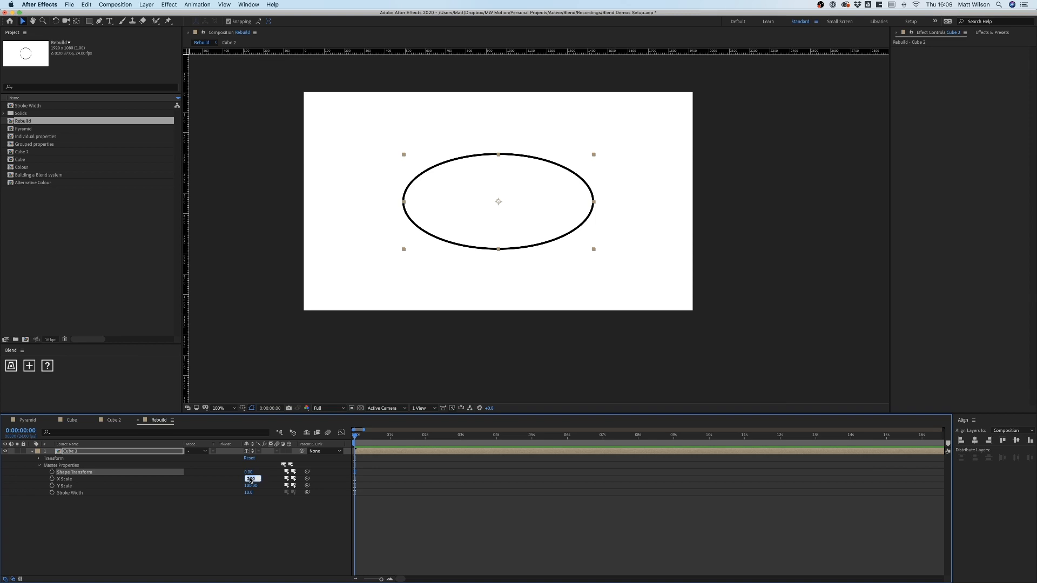
{"action": "key", "text": "Return"}
{"action": "left_click", "coordinate": [215, 517]}
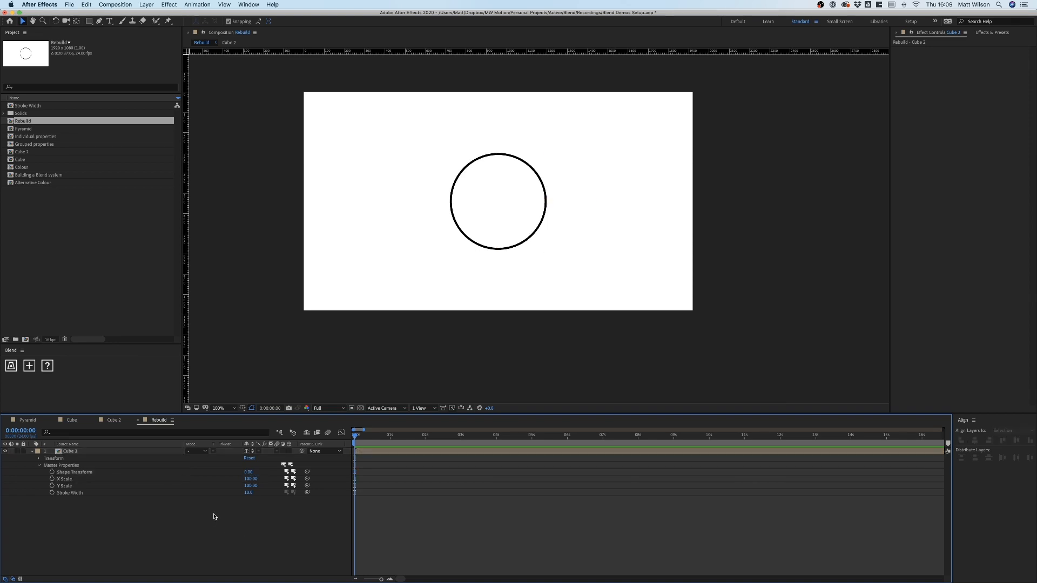
{"action": "left_click", "coordinate": [54, 458]}
{"action": "left_click", "coordinate": [32, 451]}
{"action": "left_click", "coordinate": [83, 516]}
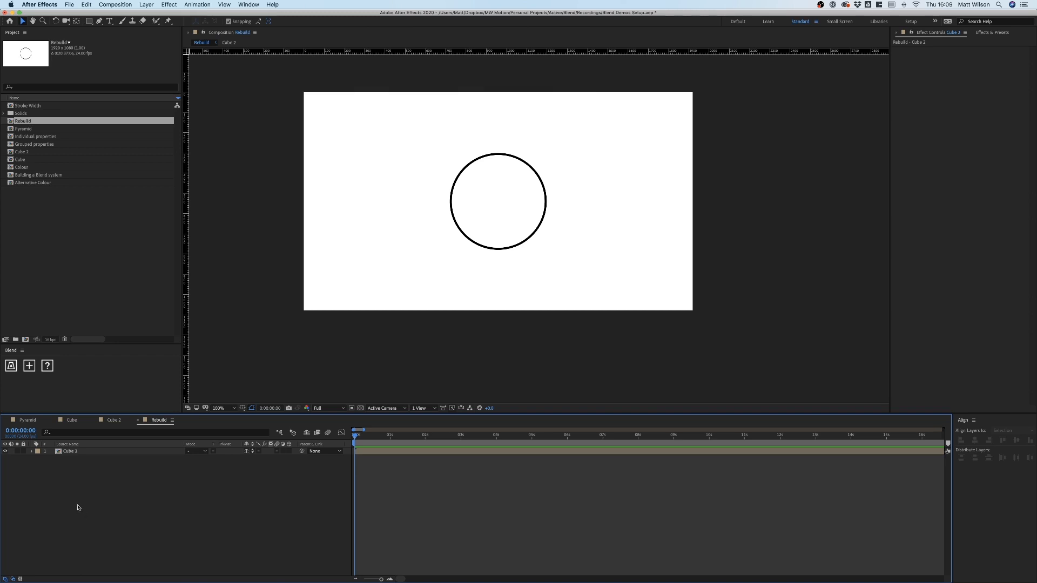
Create a Blend from the Cube 2 layer in the Rebuild composition, adding its start and end controls
{"action": "left_click", "coordinate": [74, 452]}
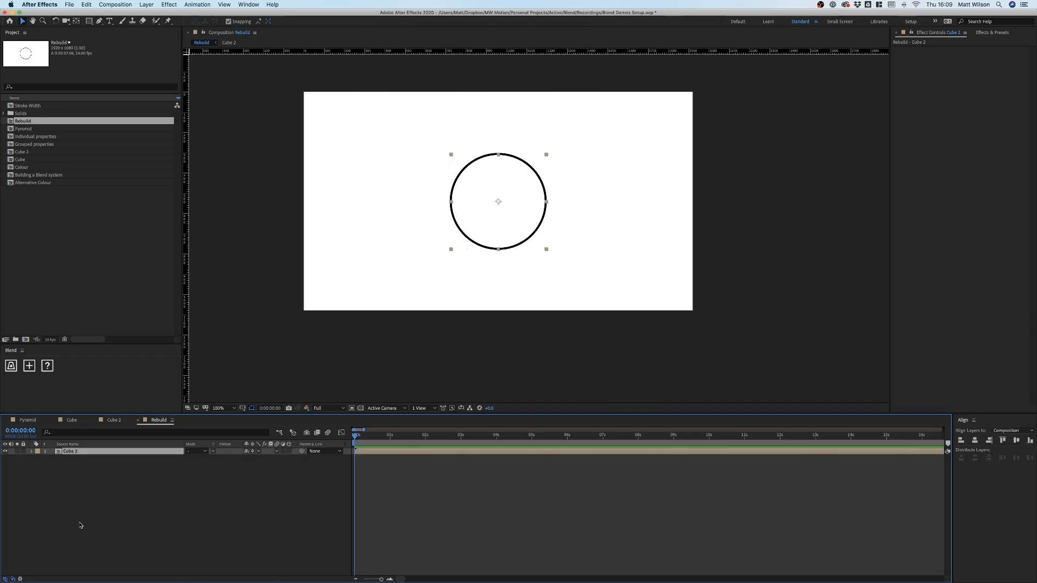
{"action": "left_click", "coordinate": [11, 367]}
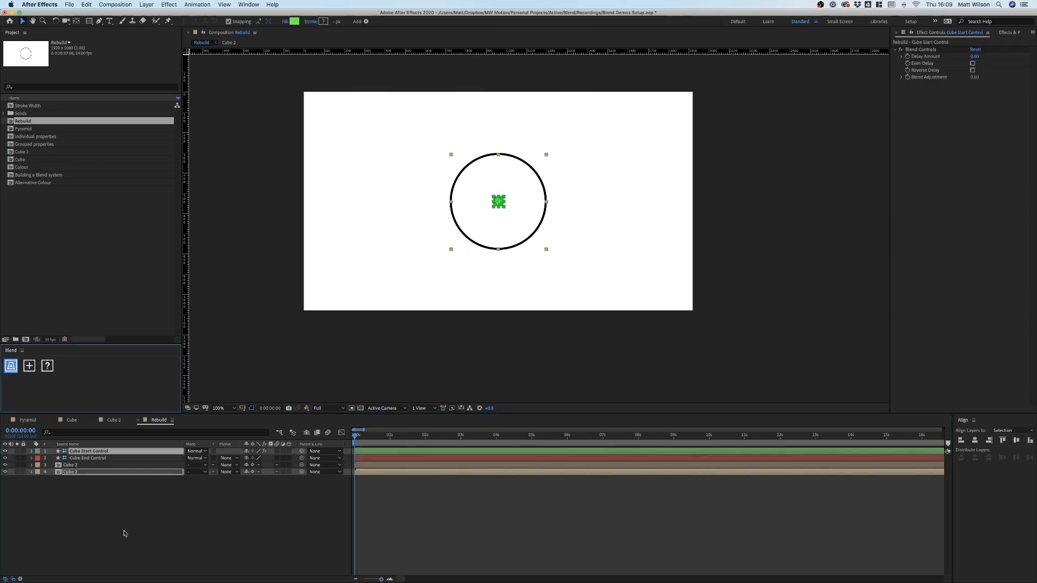
{"action": "left_click", "coordinate": [106, 459]}
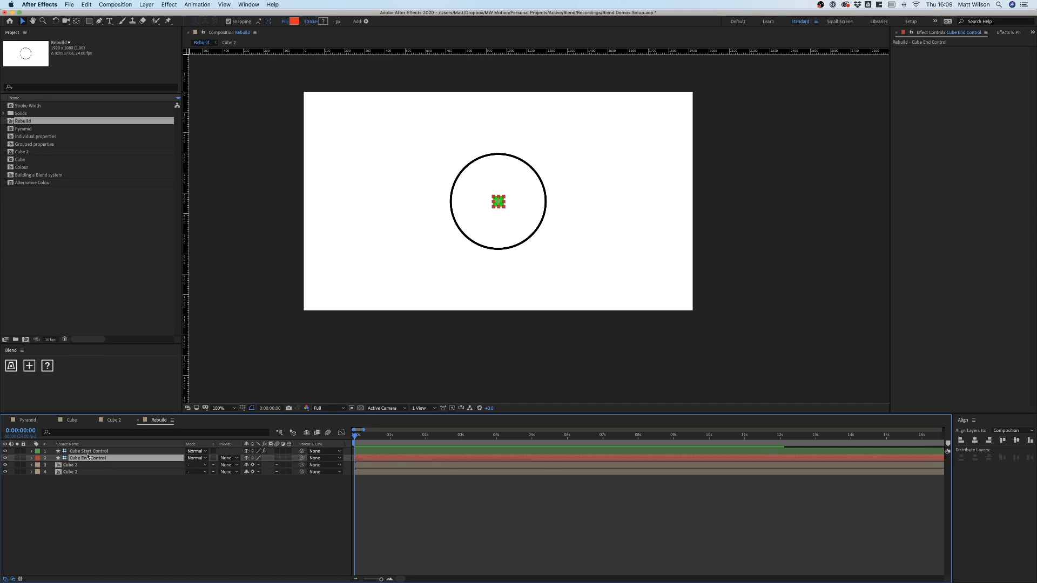
Set the Cube Start Control layer's Scale to 50% and compare the stroke thickness of both circles
{"action": "left_click", "coordinate": [111, 452]}
{"action": "key", "text": "s"}
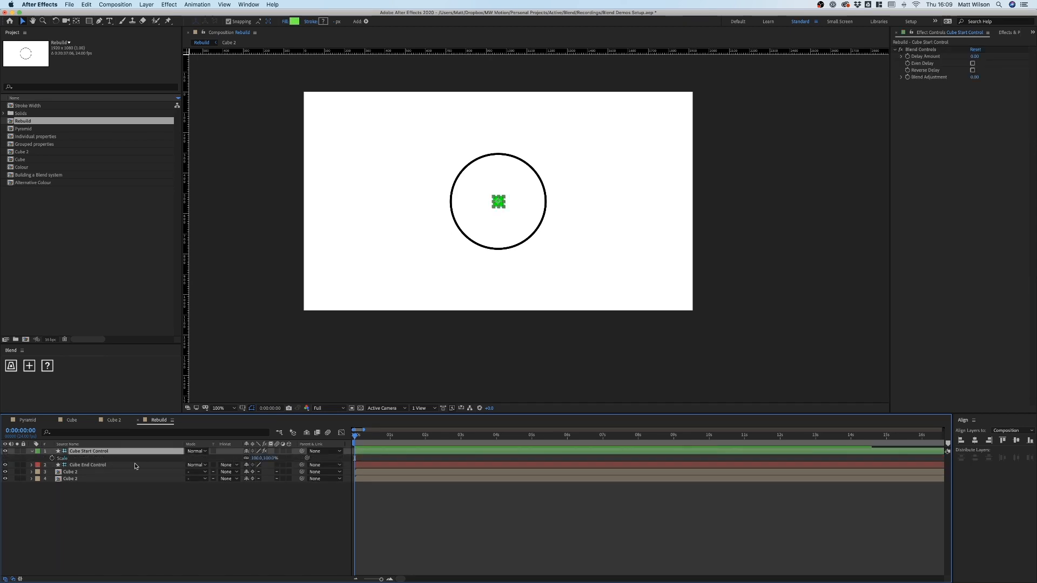
{"action": "left_click_drag", "start_coordinate": [272, 460], "coordinate": [253, 465]}
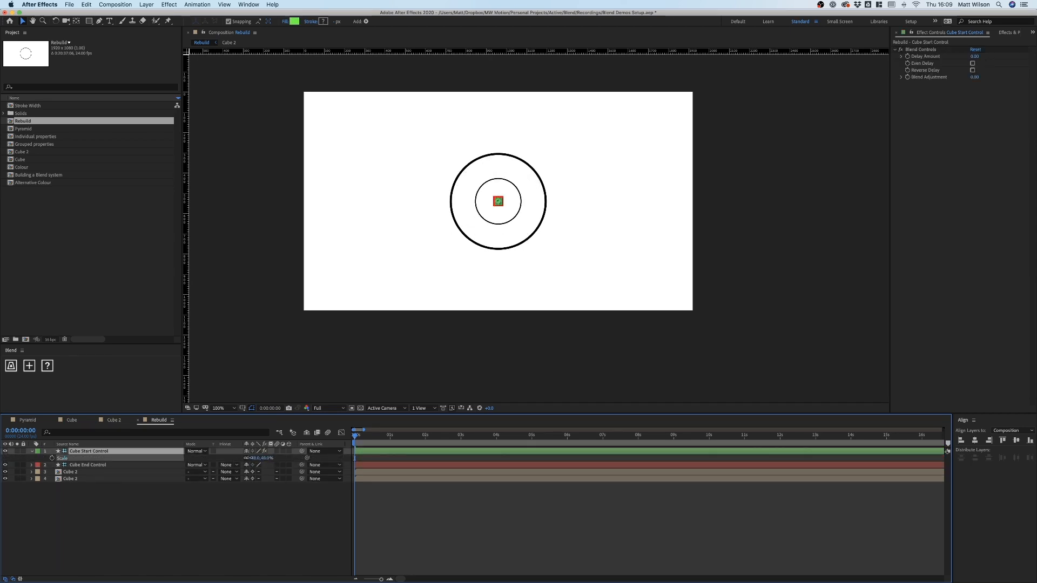
{"action": "left_click", "coordinate": [266, 458]}
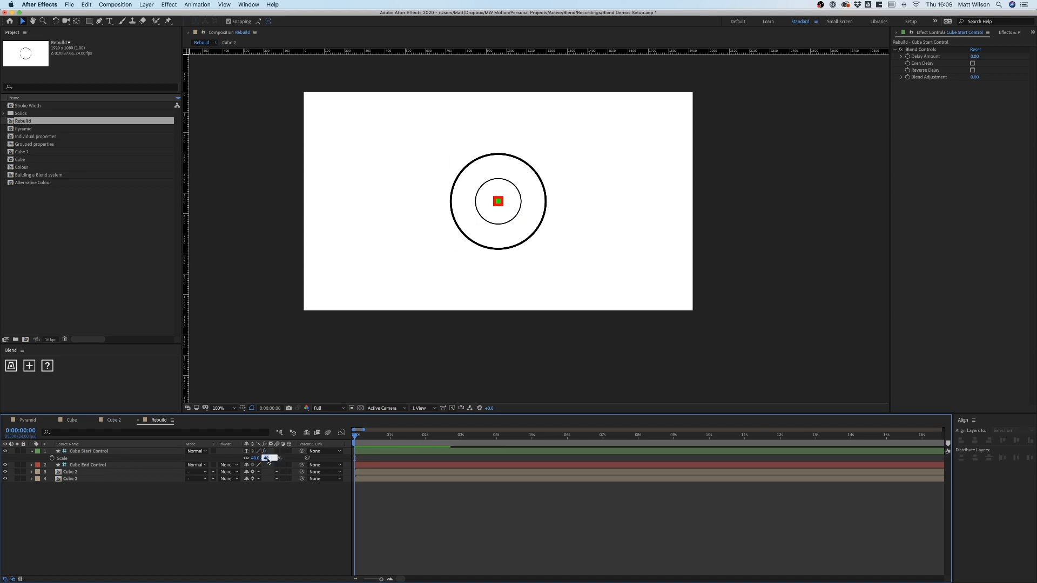
{"action": "type", "text": "50"}
{"action": "key", "text": "Return"}
{"action": "left_click", "coordinate": [113, 473]}
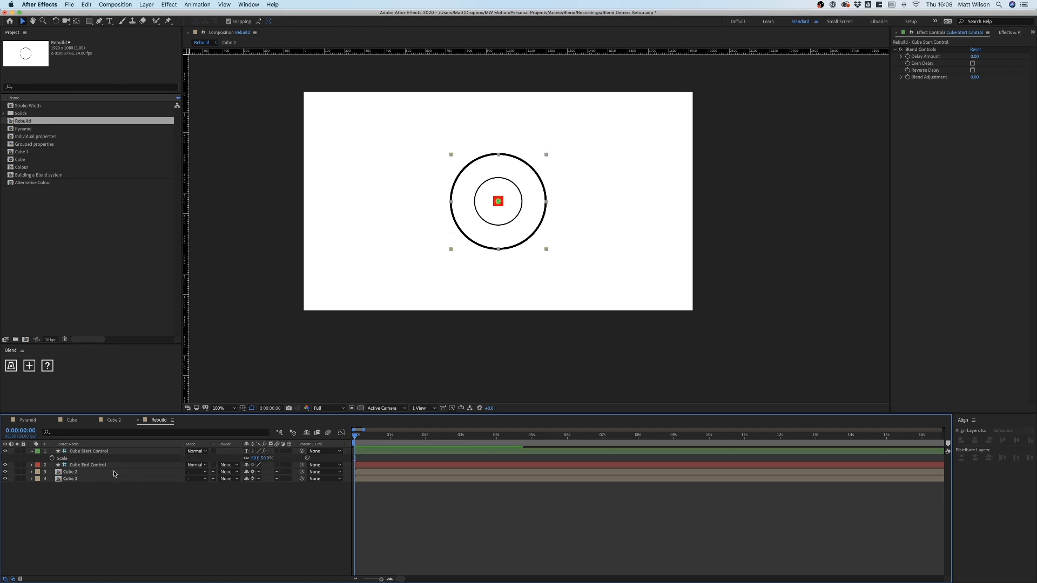
{"action": "left_click", "coordinate": [105, 502]}
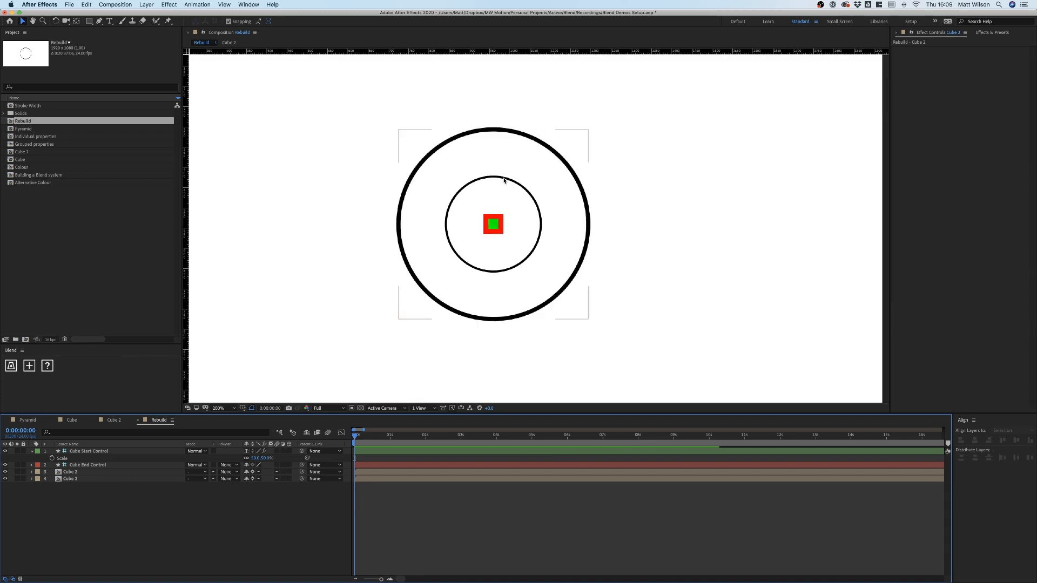
Add Cube 2's Stroke Width master property to the blend and enable Consistent Stroke Width on Cube Start Control
{"action": "left_click", "coordinate": [31, 479]}
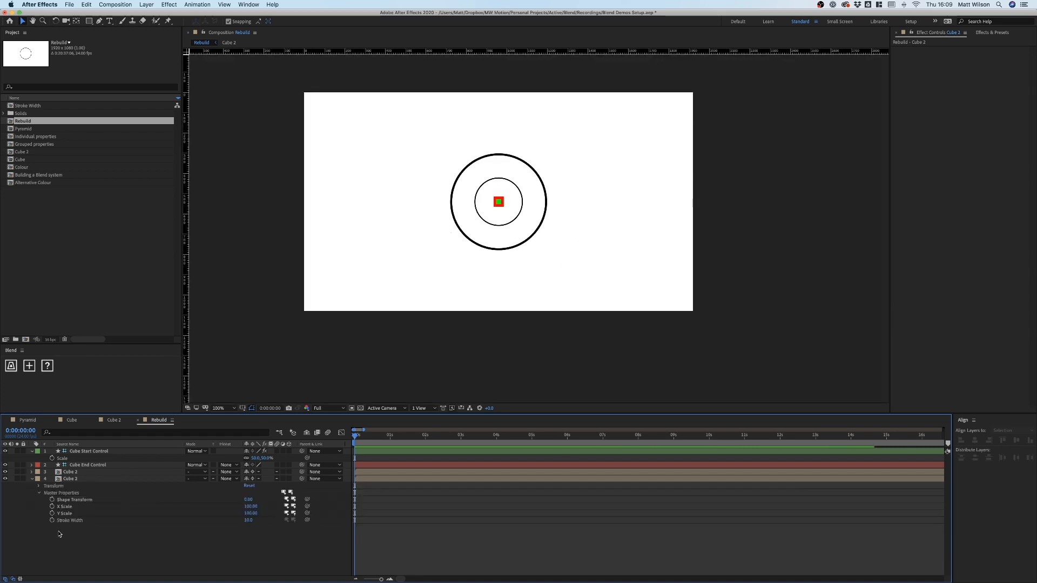
{"action": "left_click", "coordinate": [76, 521]}
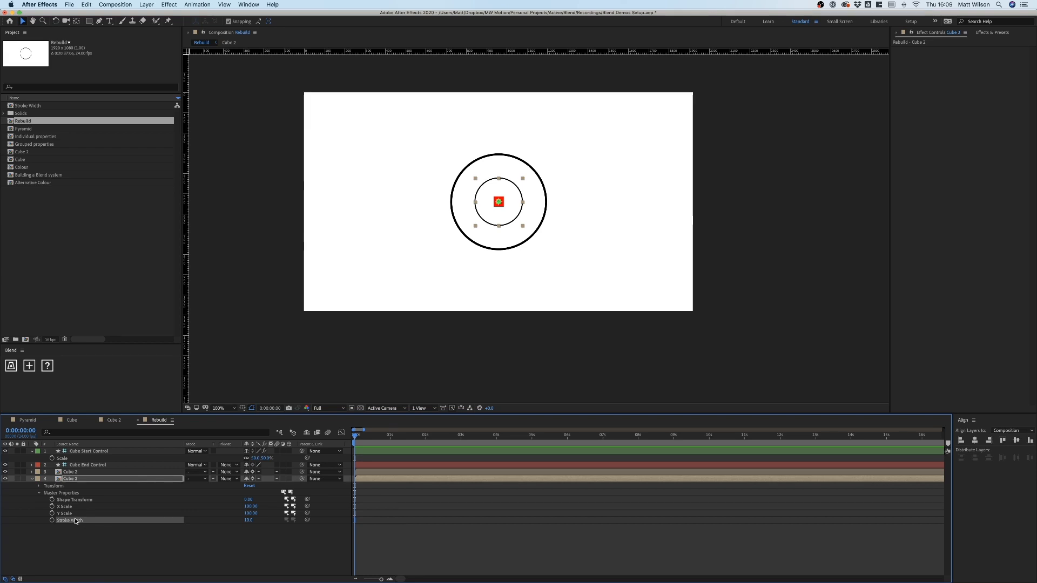
{"action": "left_click", "coordinate": [31, 367]}
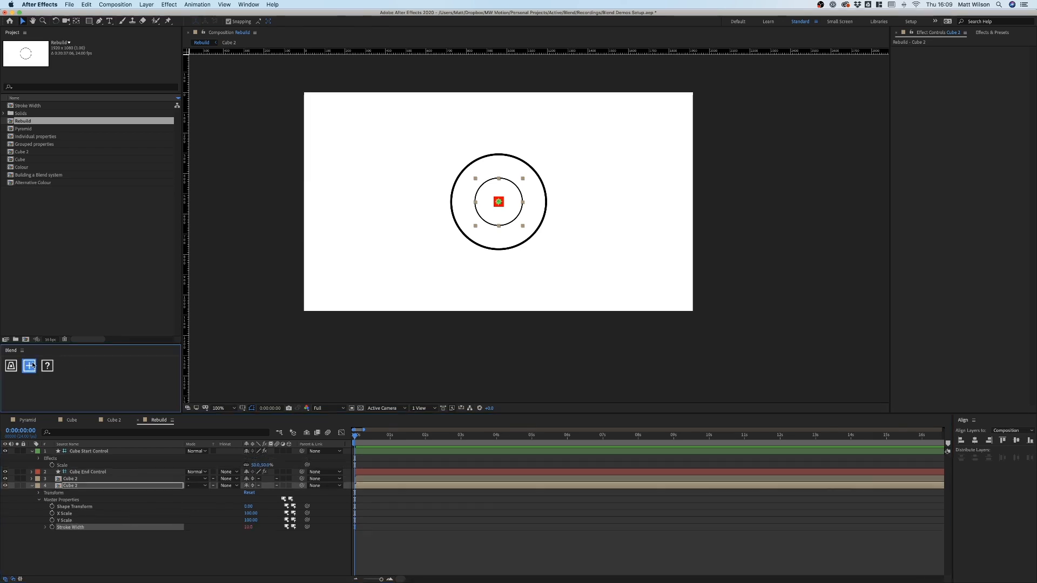
{"action": "left_click", "coordinate": [134, 567]}
{"action": "left_click", "coordinate": [104, 453]}
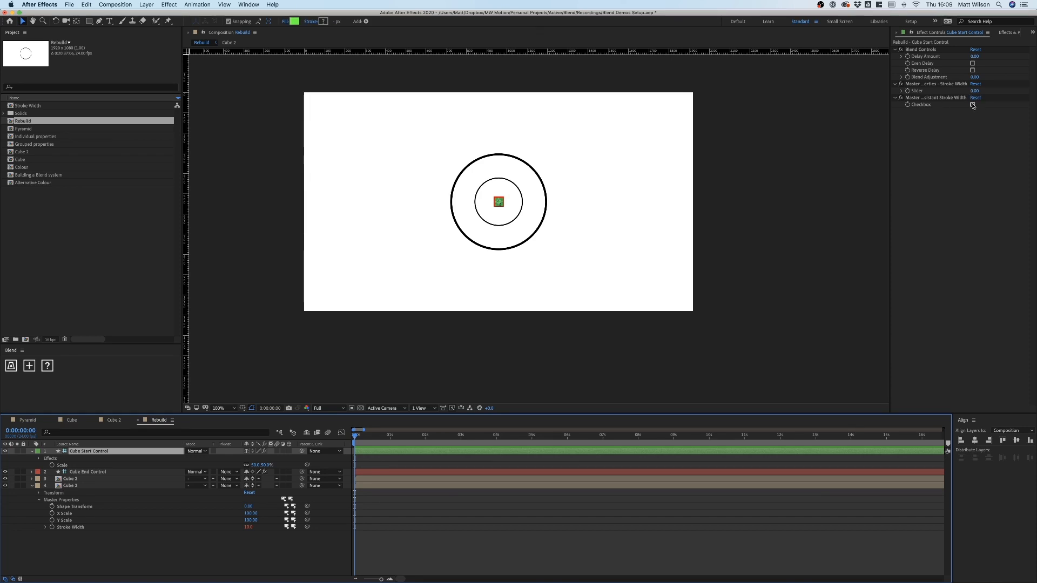
{"action": "left_click", "coordinate": [972, 106]}
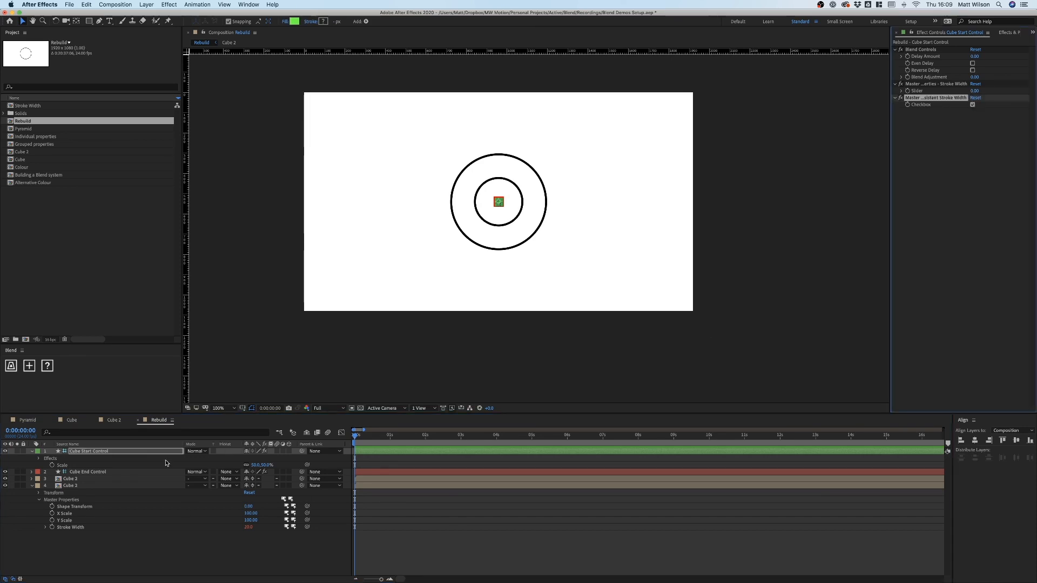
Delete the Cube 2 copy that lacks the Stroke Width blend and duplicate the remaining Cube 2 layer twice
{"action": "left_click", "coordinate": [72, 479]}
{"action": "key", "text": "Delete"}
{"action": "left_click", "coordinate": [74, 480]}
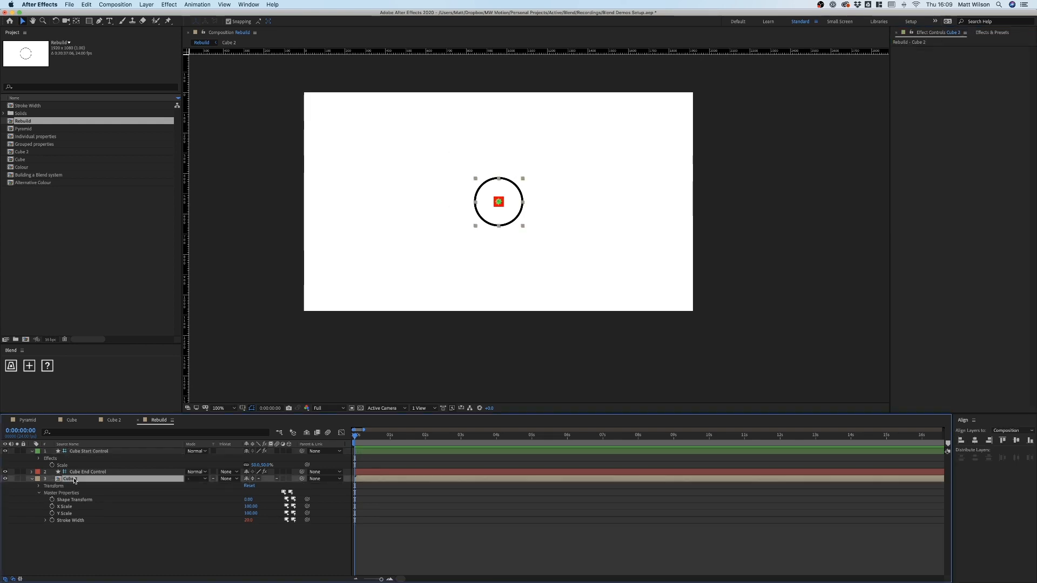
{"action": "key", "text": "super+d"}
{"action": "key", "text": "super+d"}
{"action": "left_click", "coordinate": [108, 555]}
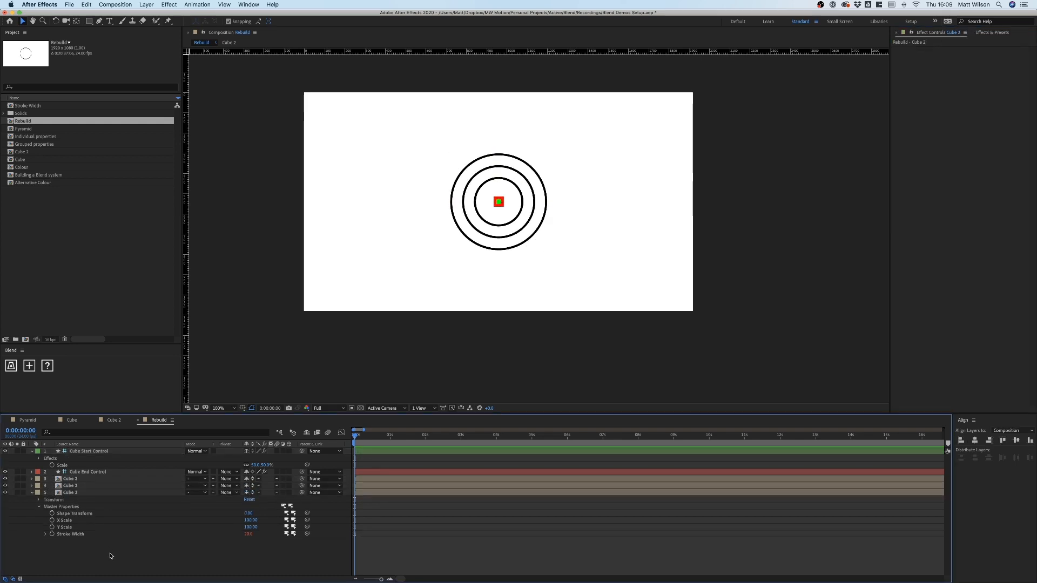
Set the Cube Start Control layer's Scale to 30% to test the consistent stroke width
{"action": "left_click", "coordinate": [113, 446]}
{"action": "mouse_move", "coordinate": [272, 469]}
{"action": "left_mouse_down"}
{"action": "mouse_move", "coordinate": [335, 469]}
{"action": "mouse_move", "coordinate": [275, 473]}
{"action": "left_mouse_up"}
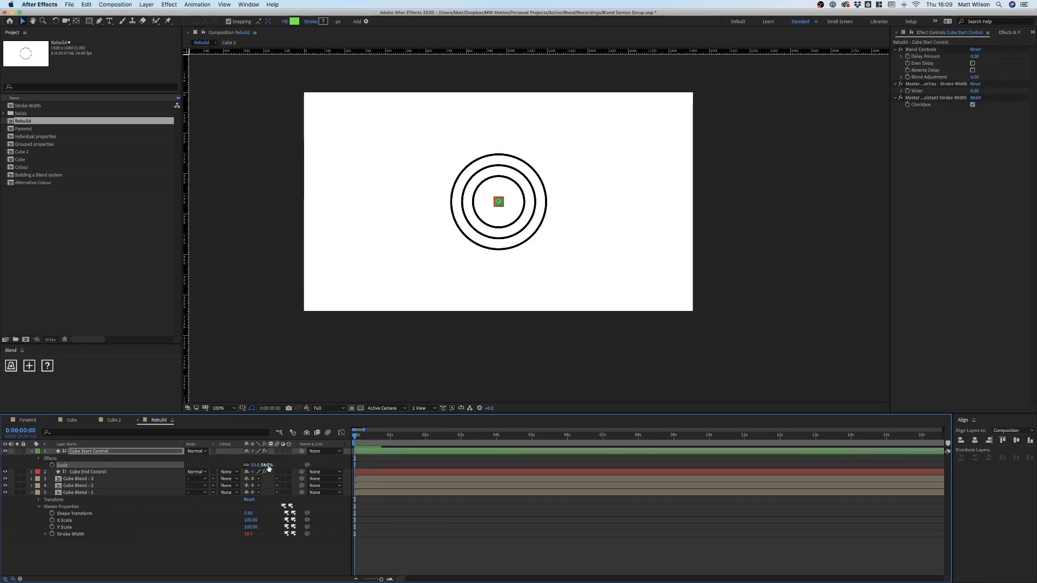
{"action": "type", "text": "30"}
{"action": "key", "text": "Return"}
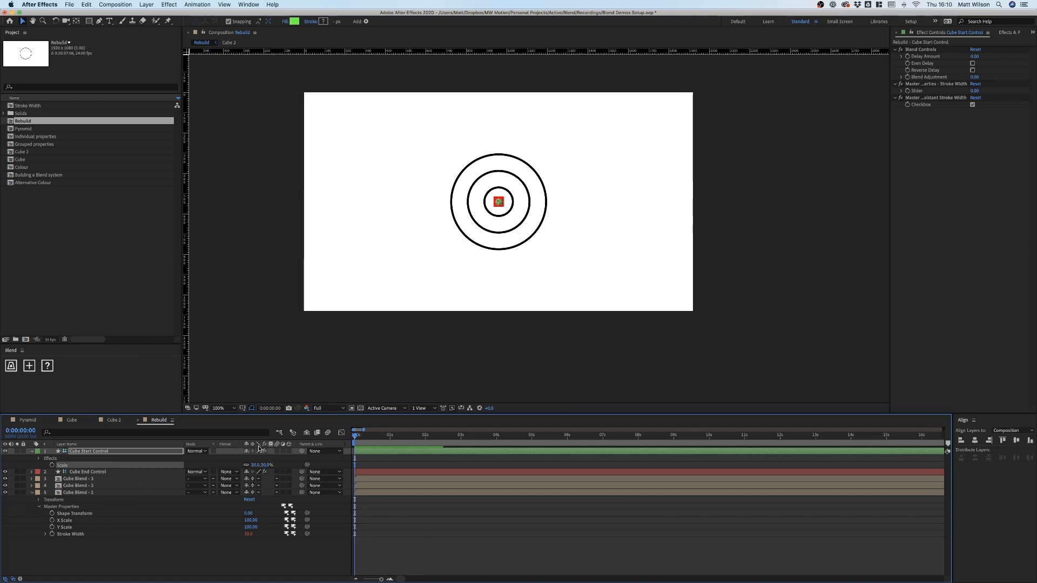
{"action": "left_click", "coordinate": [241, 550]}
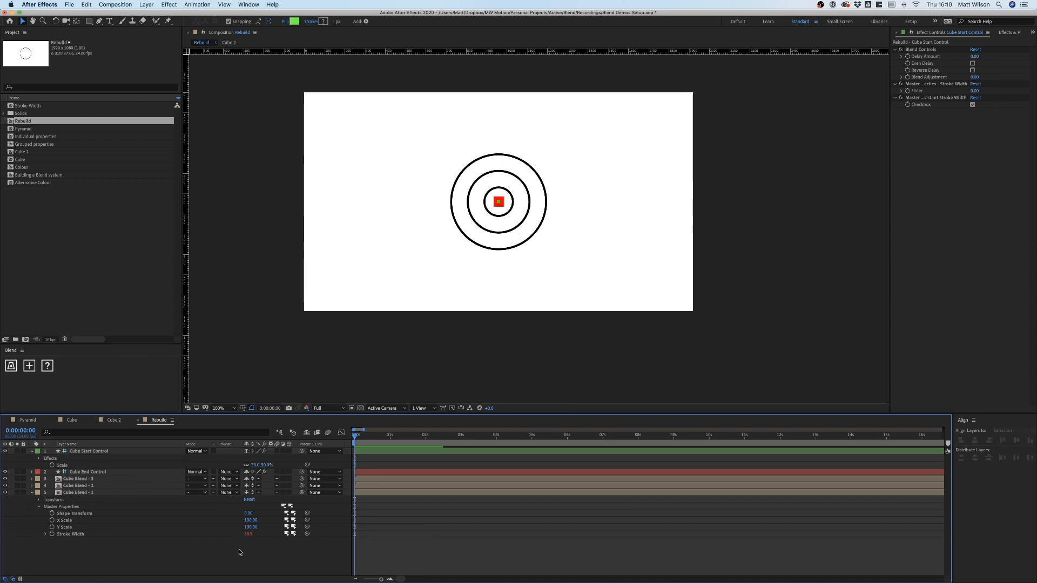
{"action": "left_click", "coordinate": [104, 500]}
{"action": "left_click", "coordinate": [101, 554]}
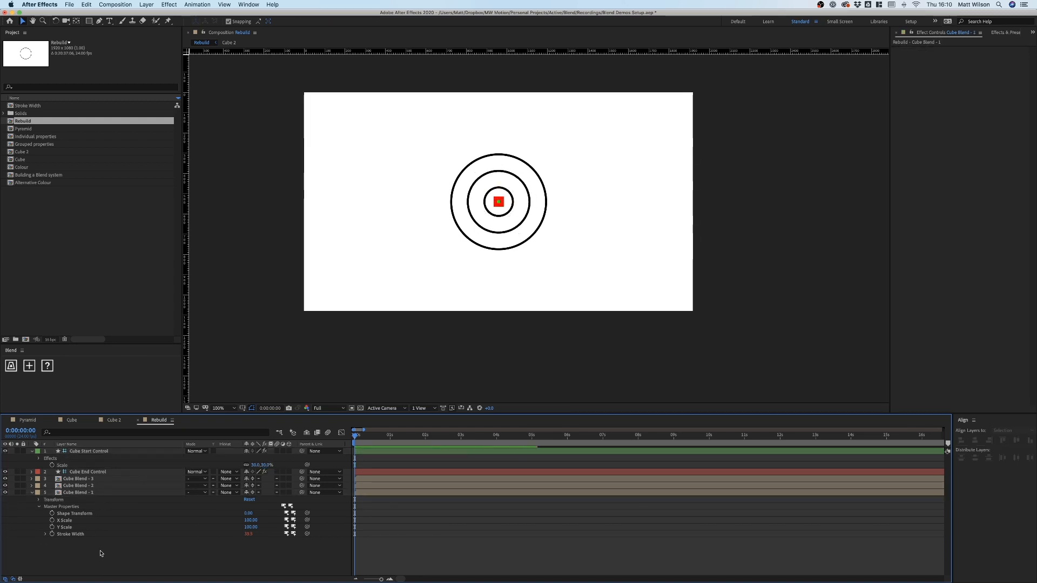
{"action": "left_click", "coordinate": [69, 528]}
{"action": "left_click", "coordinate": [69, 514], "text": "shift"}
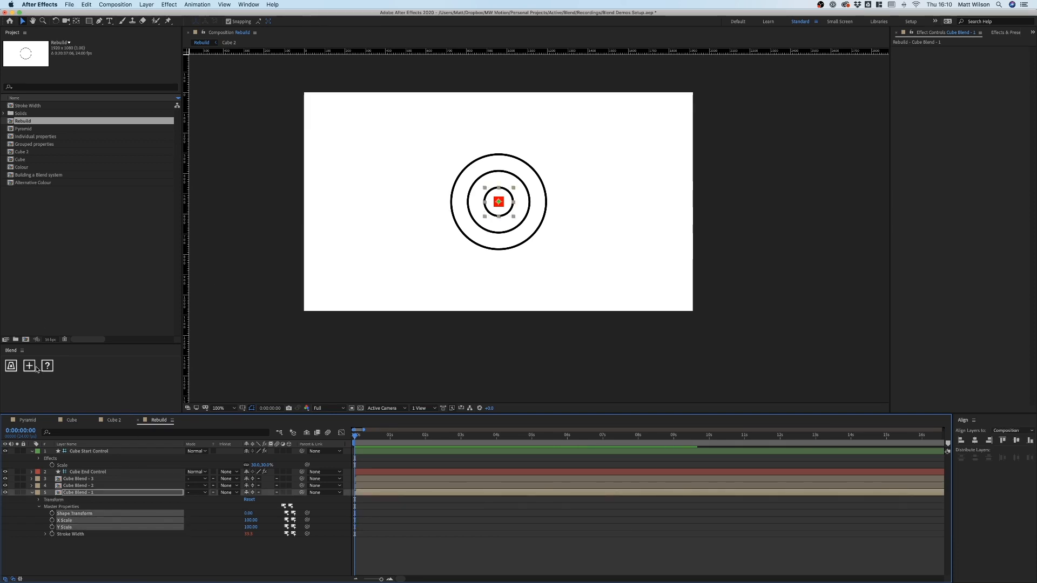
{"action": "left_click", "coordinate": [233, 567]}
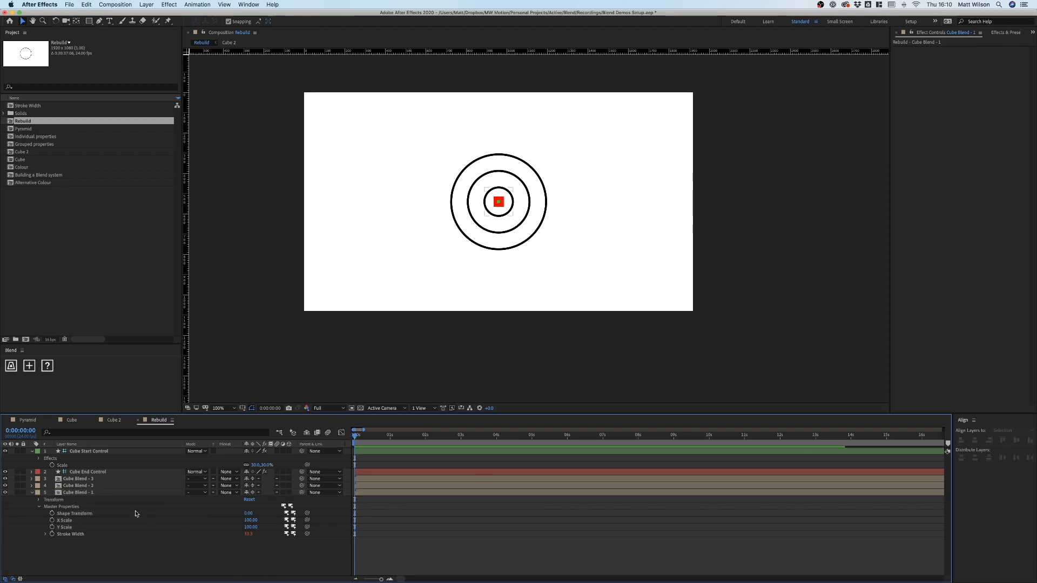
Solo the Cube Blend - 1 layer and set Cube Start Control's Scale to 100%
{"action": "left_click", "coordinate": [17, 492]}
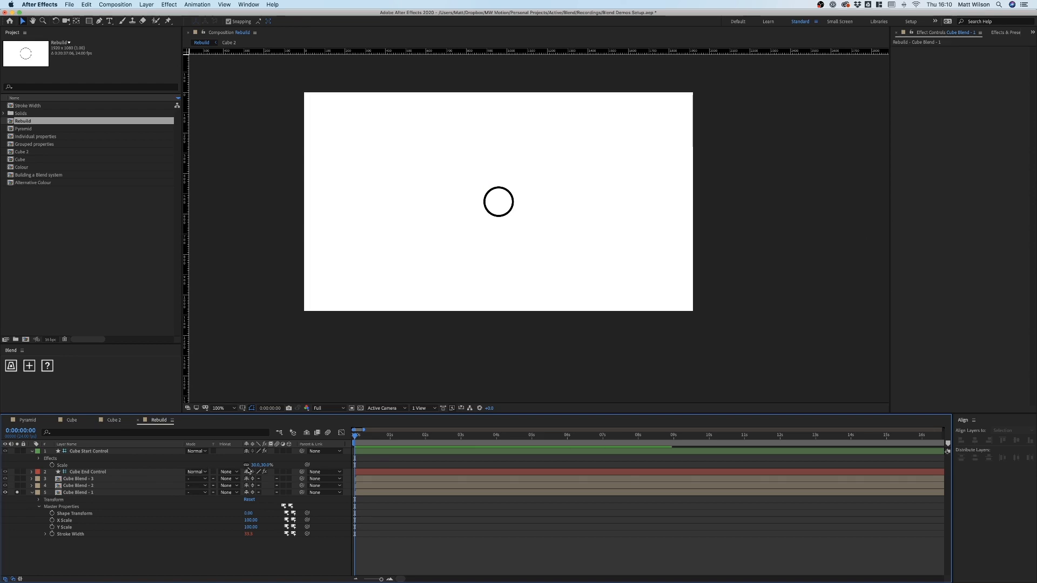
{"action": "left_click", "coordinate": [266, 465]}
{"action": "type", "text": "100"}
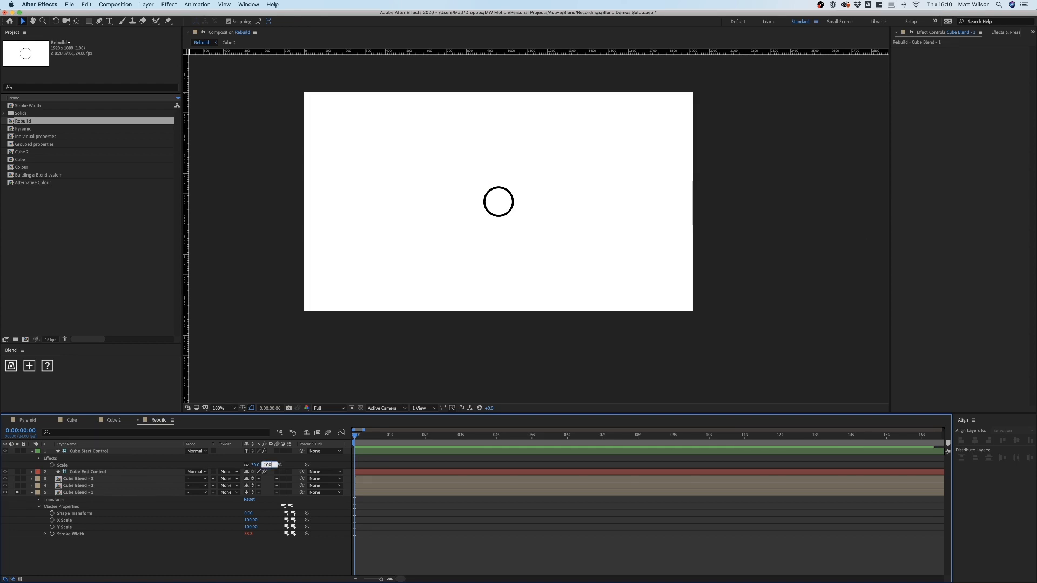
{"action": "key", "text": "Return"}
{"action": "left_click", "coordinate": [233, 558]}
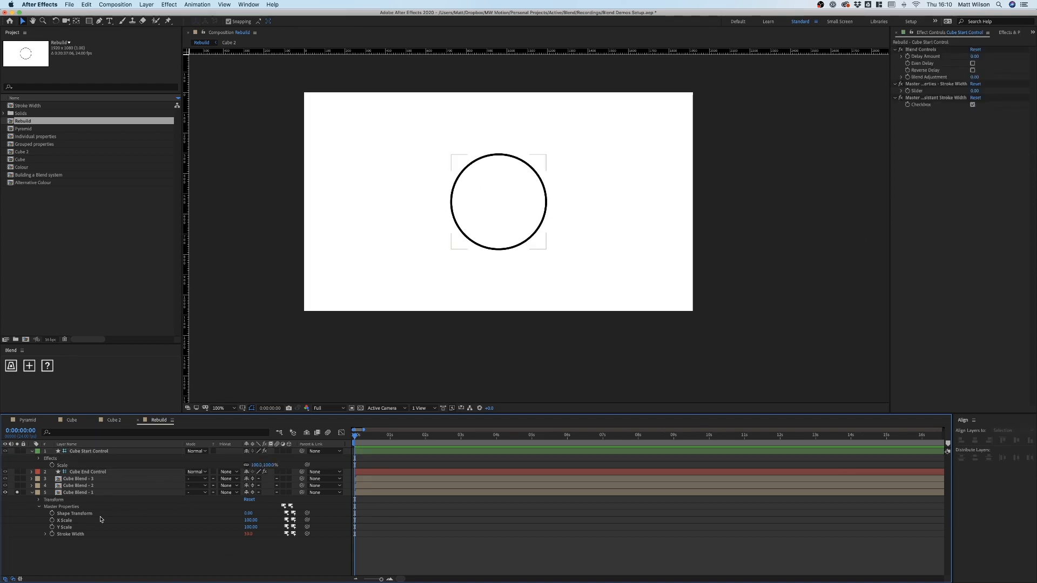
Set the Shape Transform master property of Cube Blend - 1 to 200
{"action": "left_click_drag", "start_coordinate": [249, 514], "coordinate": [285, 510]}
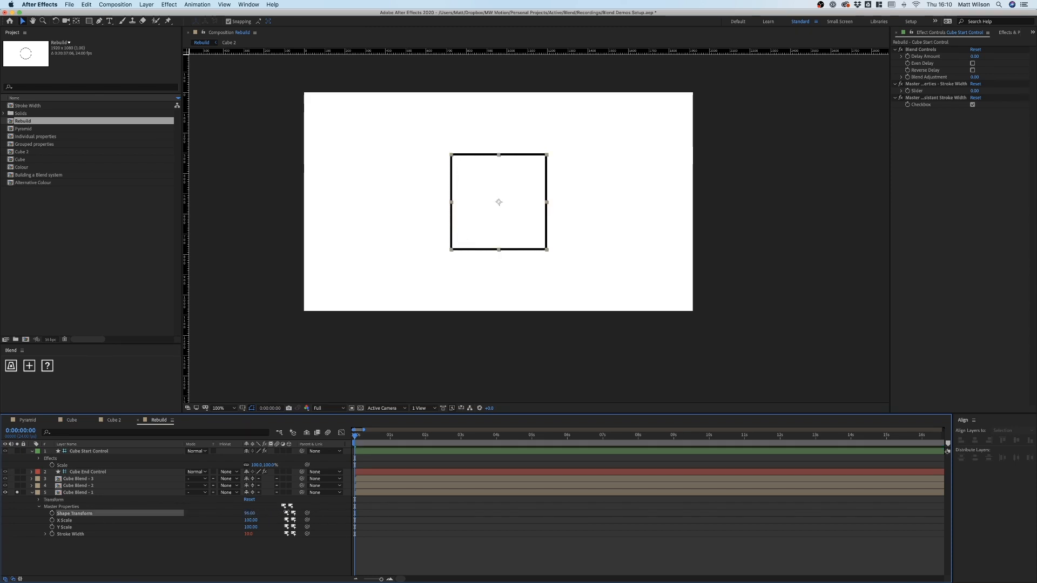
{"action": "left_click", "coordinate": [250, 513]}
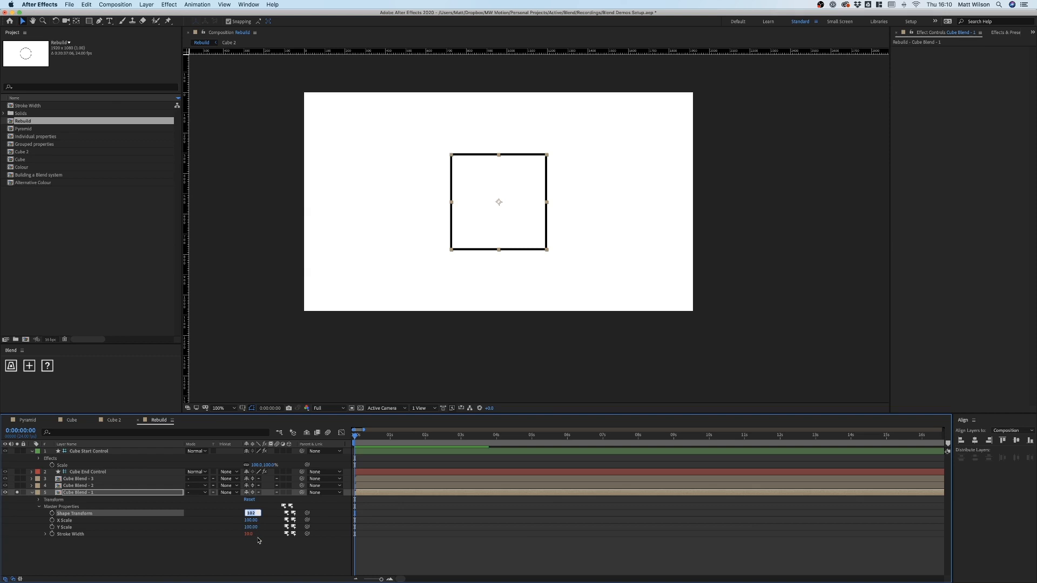
{"action": "type", "text": "200"}
{"action": "key", "text": "Return"}
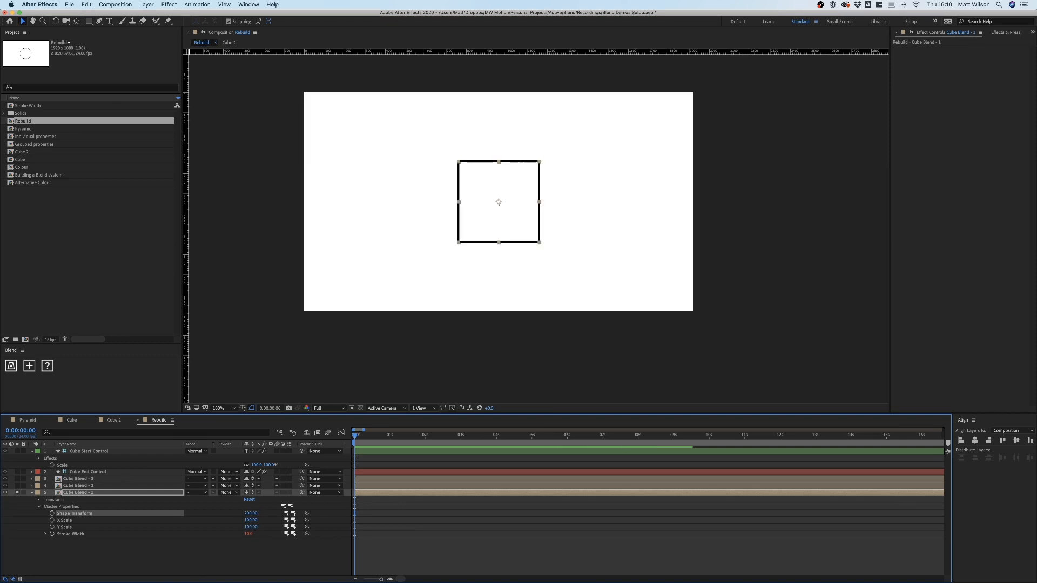
{"action": "left_click", "coordinate": [243, 557]}
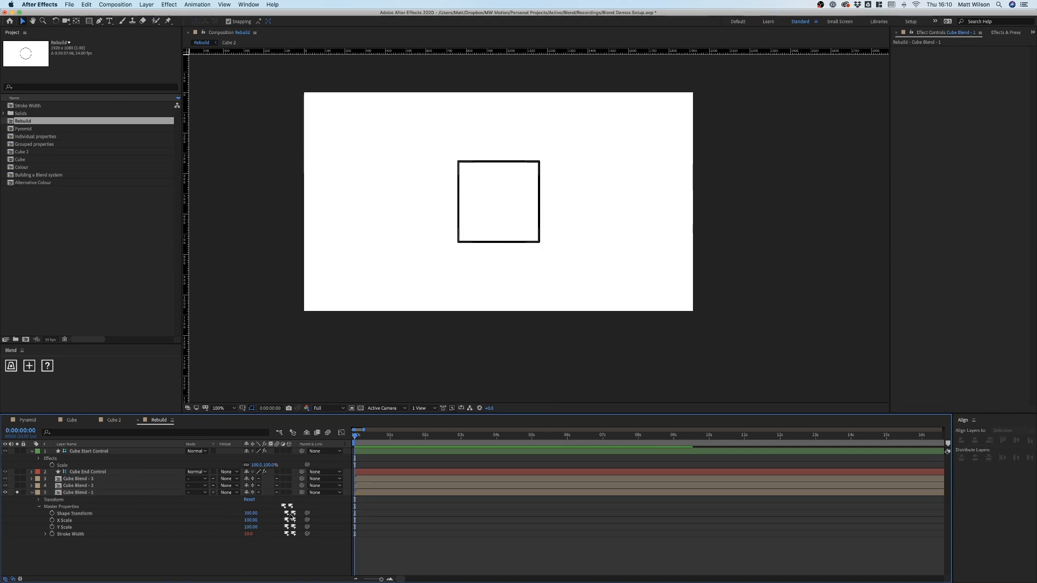
Set the X Scale and Y Scale master properties of Cube Blend - 1 to 30
{"action": "left_click_drag", "start_coordinate": [251, 519], "coordinate": [230, 523]}
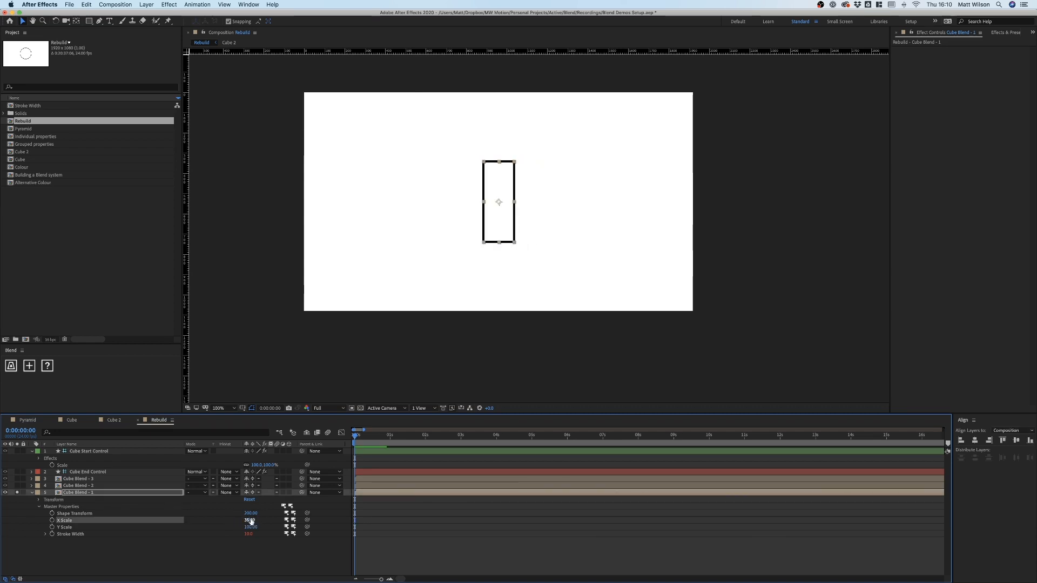
{"action": "left_click", "coordinate": [248, 521]}
{"action": "type", "text": "30"}
{"action": "key", "text": "Return"}
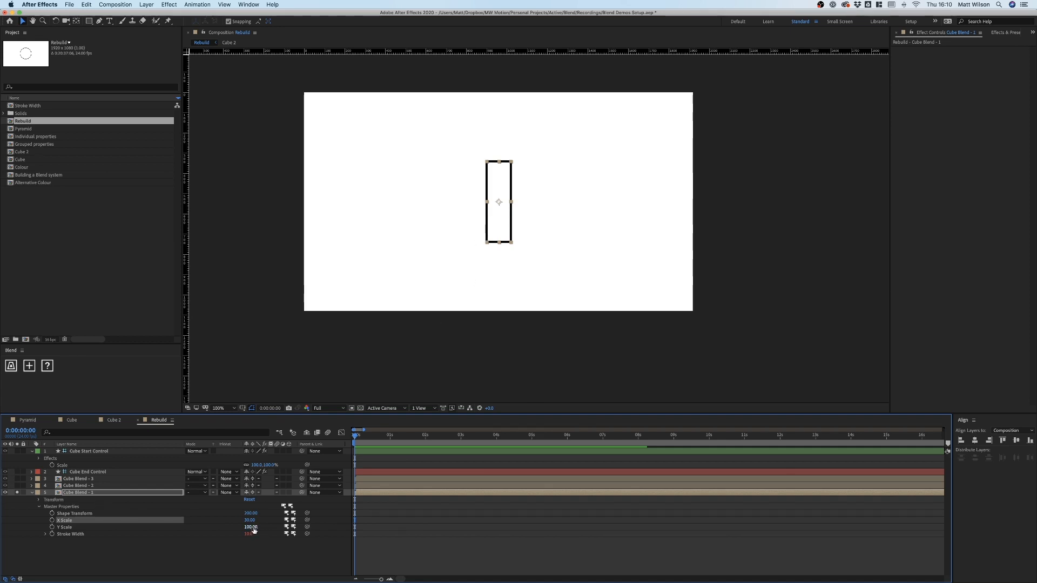
{"action": "left_click_drag", "start_coordinate": [250, 526], "coordinate": [254, 527]}
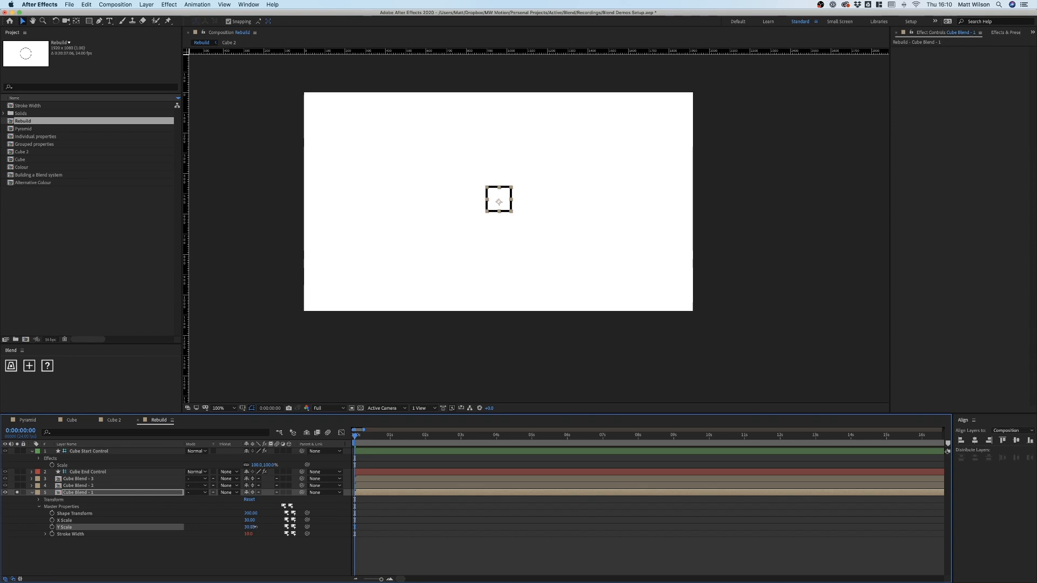
Add keyframes for X Scale and Y Scale on Cube Blend - 1 at the first frame
{"action": "left_click", "coordinate": [254, 551]}
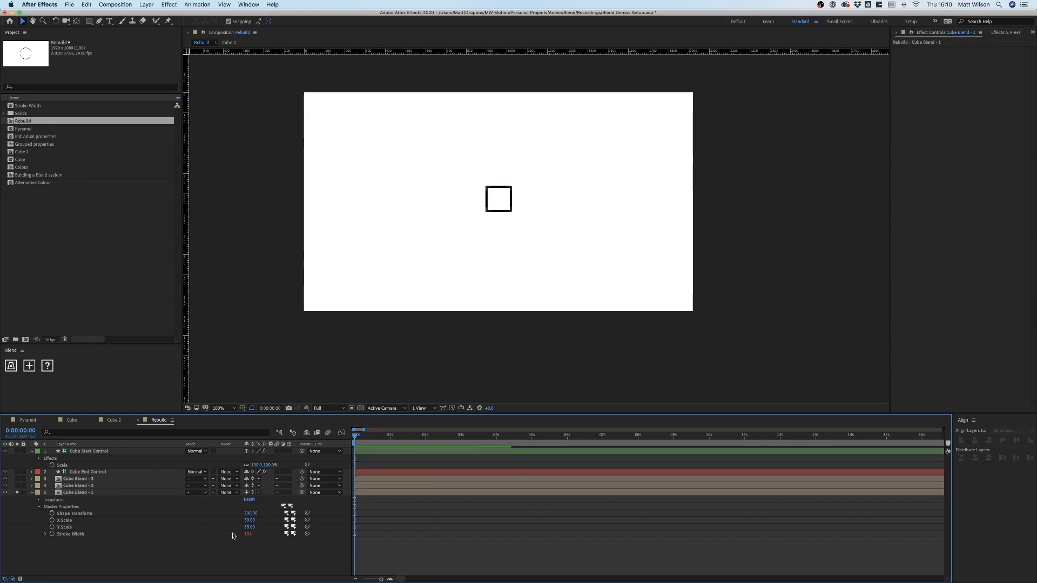
{"action": "left_click", "coordinate": [52, 520]}
{"action": "left_click", "coordinate": [51, 527]}
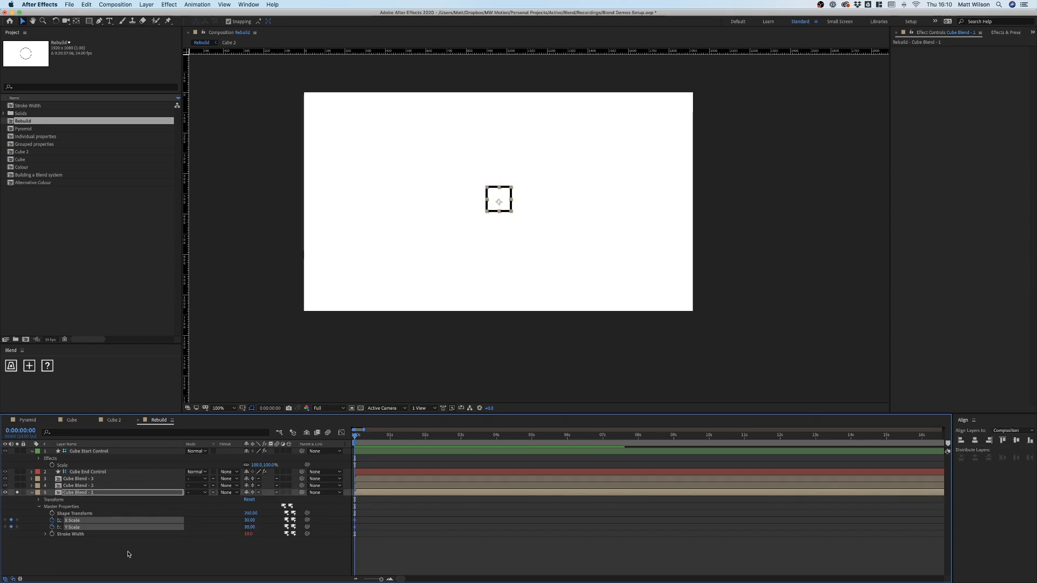
Move to frame 1 and keyframe the Y Scale master property of Cube Blend - 1 at 100
{"action": "key", "text": "Page_Down"}
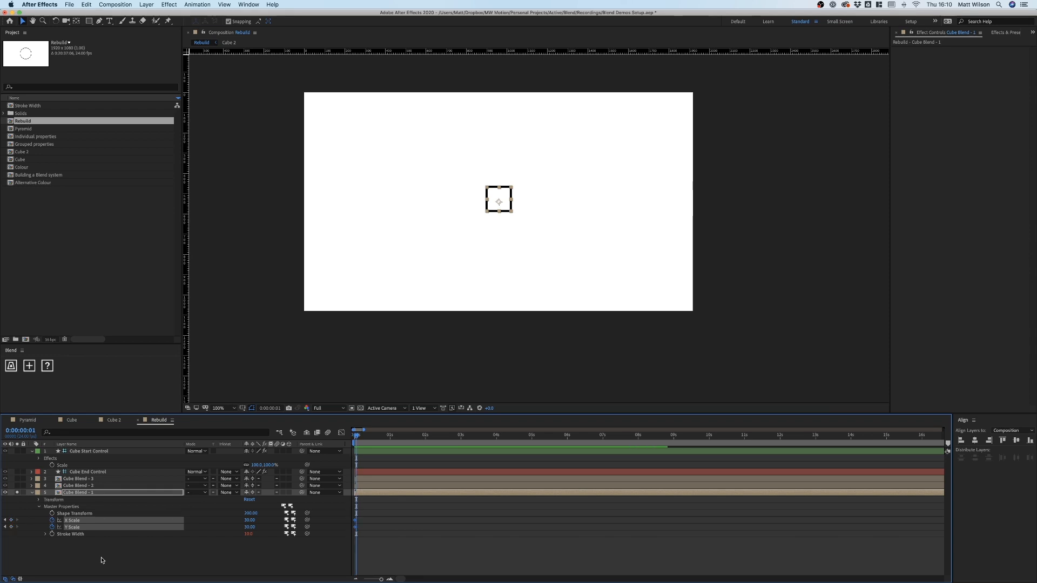
{"action": "left_click", "coordinate": [97, 547]}
{"action": "left_click_drag", "start_coordinate": [249, 527], "coordinate": [253, 530]}
{"action": "left_click", "coordinate": [252, 530]}
{"action": "type", "text": "1"}
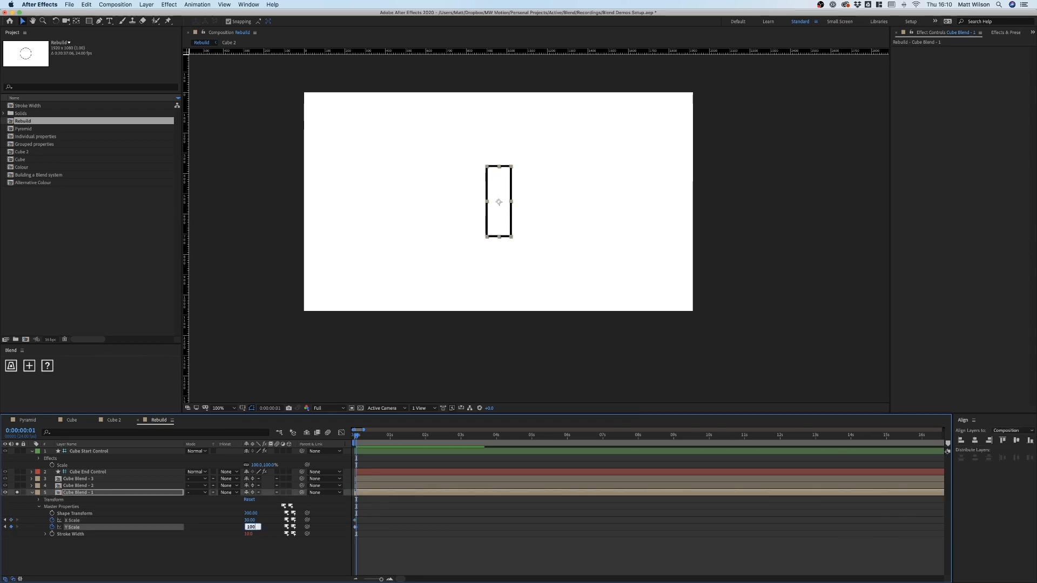
{"action": "type", "text": "00"}
{"action": "key", "text": "Return"}
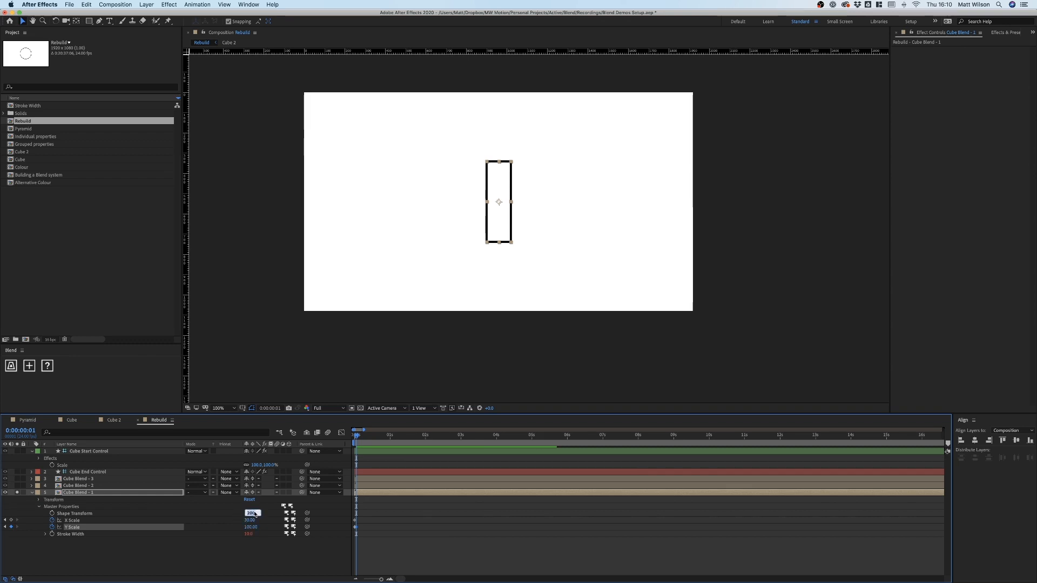
Set the Shape Transform of Cube Blend - 1 to 0 and its X Scale at frame 1 to 100
{"action": "type", "text": "0"}
{"action": "key", "text": "Return"}
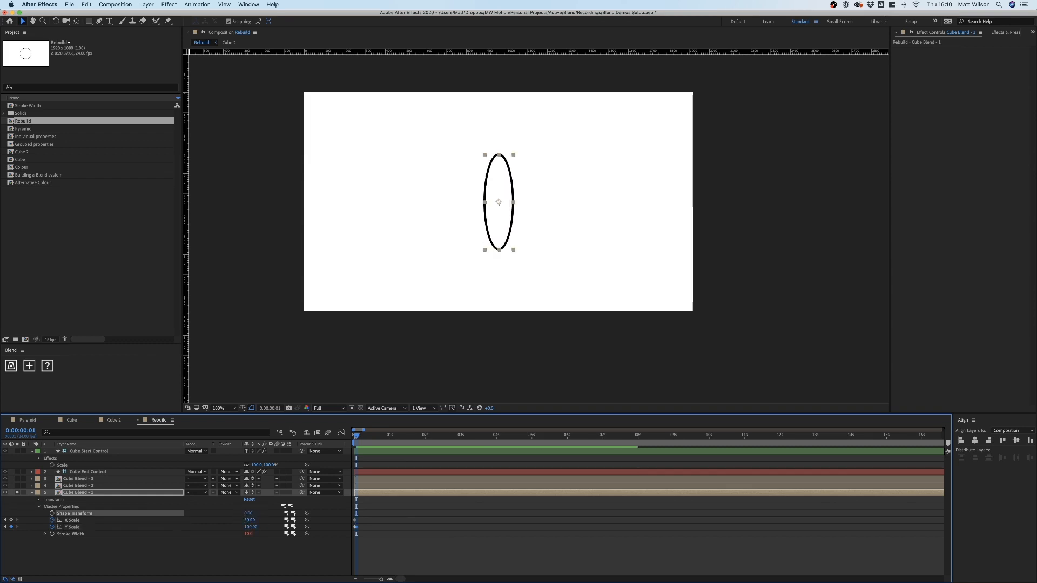
{"action": "left_click", "coordinate": [249, 521]}
{"action": "type", "text": "100"}
{"action": "key", "text": "Return"}
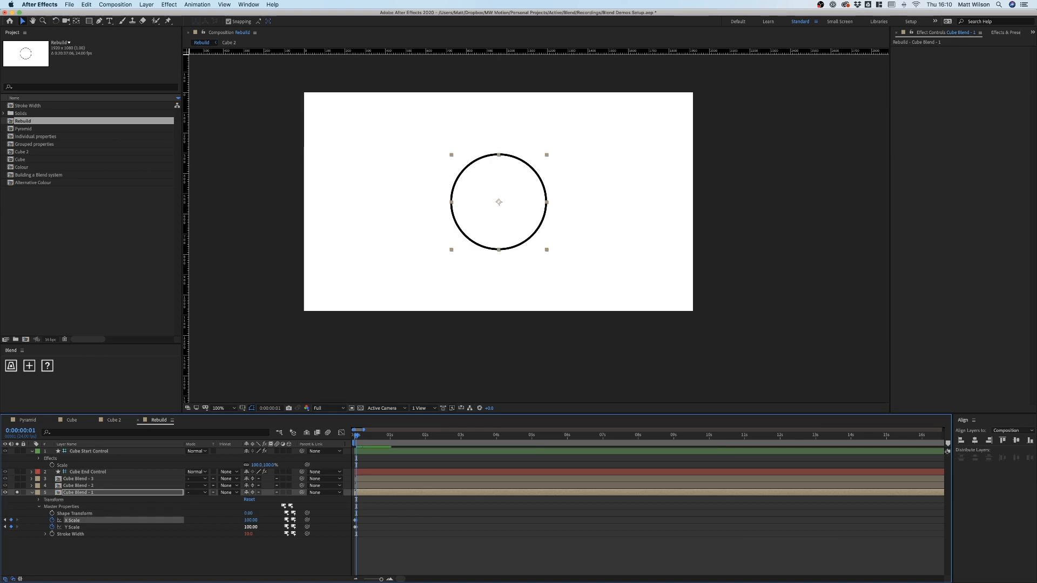
{"action": "left_click", "coordinate": [286, 546]}
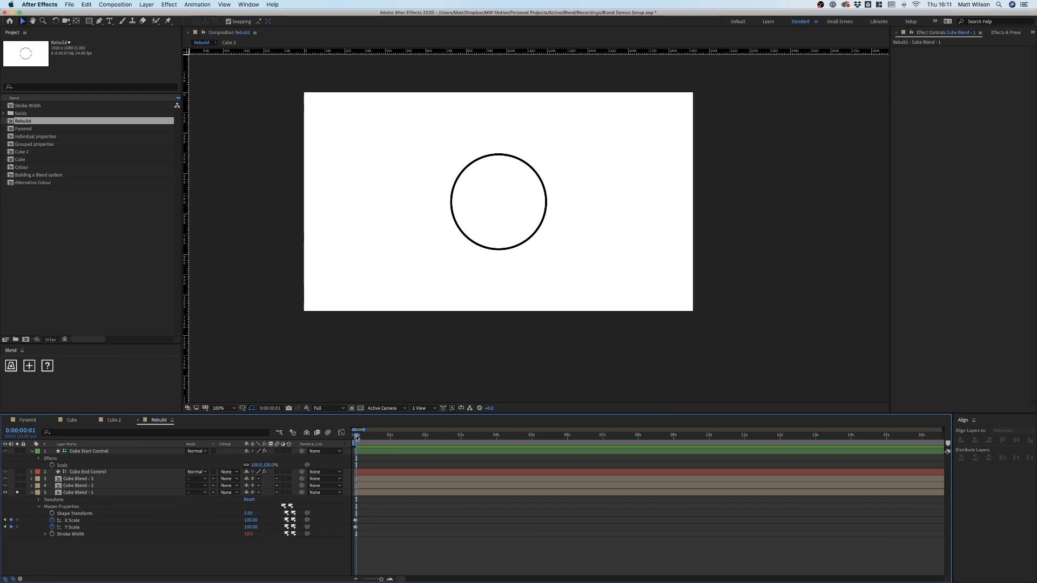
At frame 2, set Shape Transform of Cube Blend - 1 to 200 and keyframe its X Scale at 300
{"action": "left_click_drag", "start_coordinate": [356, 438], "coordinate": [357, 439]}
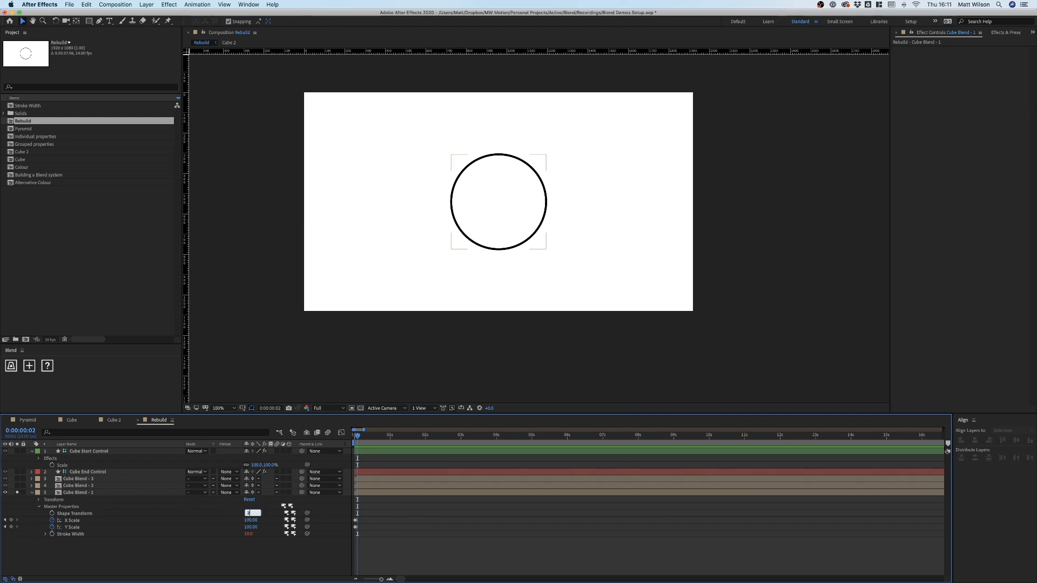
{"action": "key", "text": "Return"}
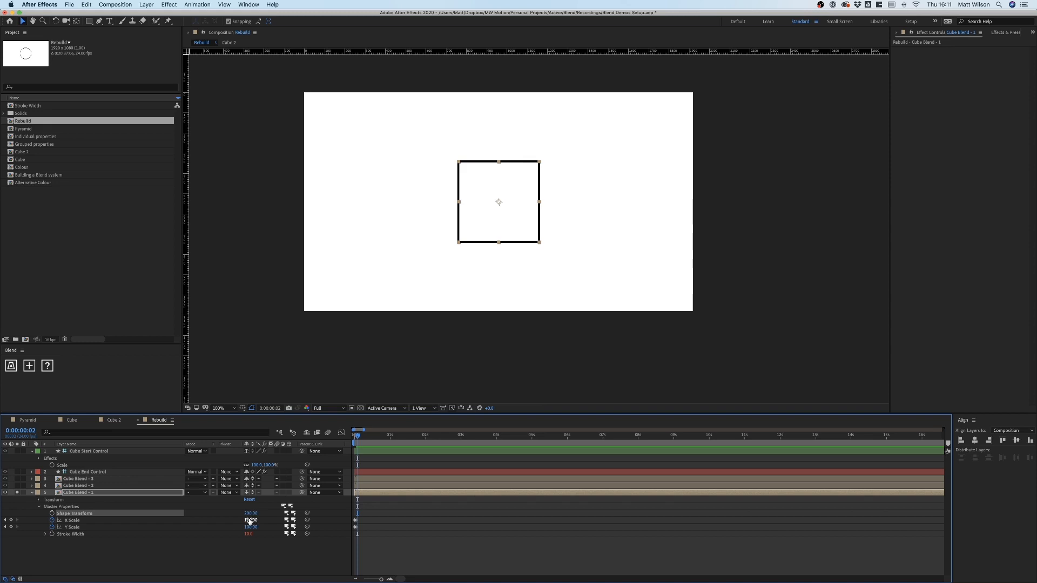
{"action": "left_click_drag", "start_coordinate": [250, 520], "coordinate": [324, 512]}
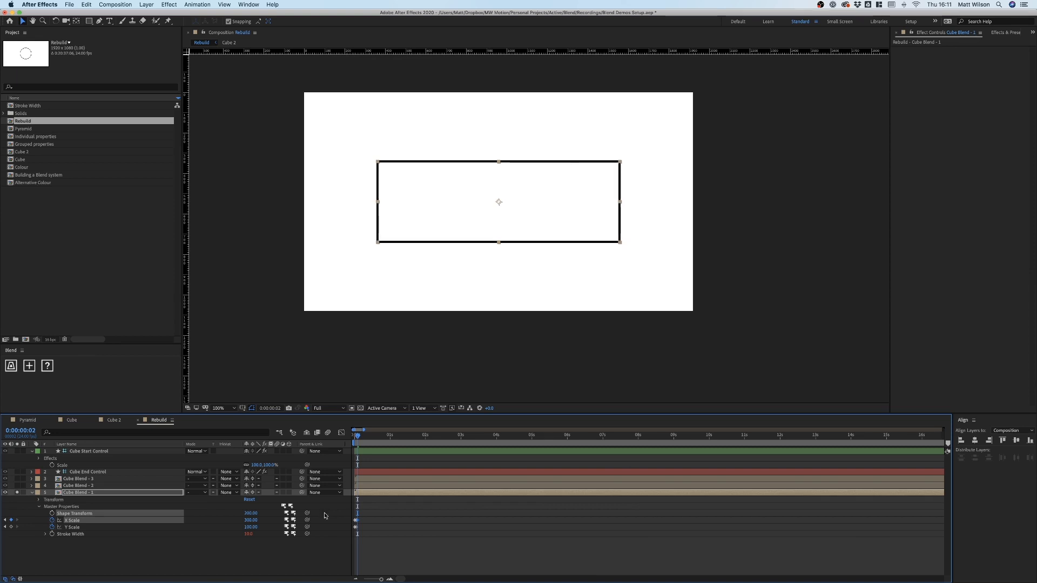
{"action": "left_click", "coordinate": [324, 536]}
{"action": "scroll", "coordinate": [373, 531], "scroll_direction": "up", "scroll_amount": 1}
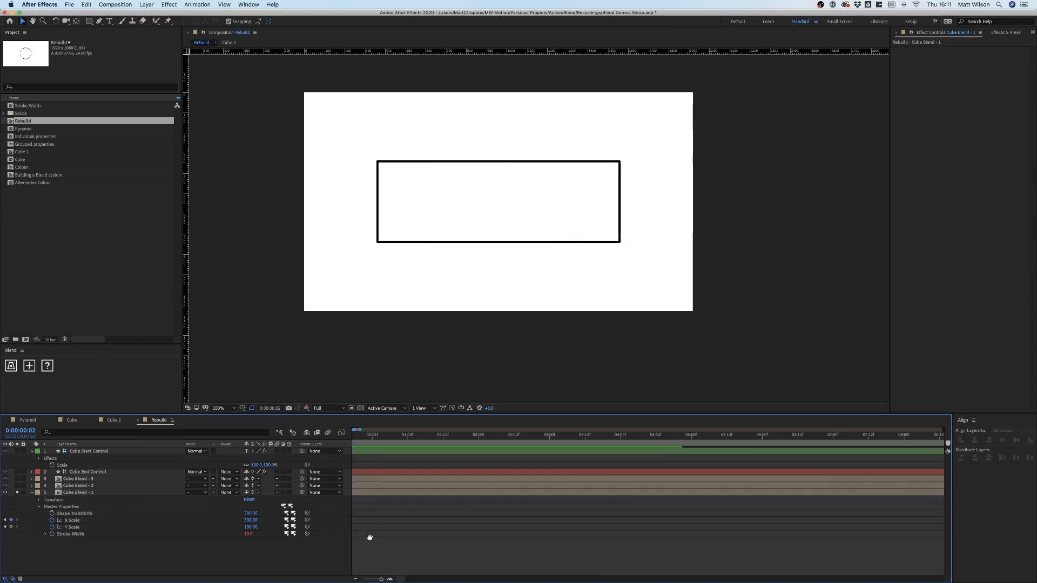
{"action": "left_click_drag", "start_coordinate": [369, 537], "coordinate": [589, 524]}
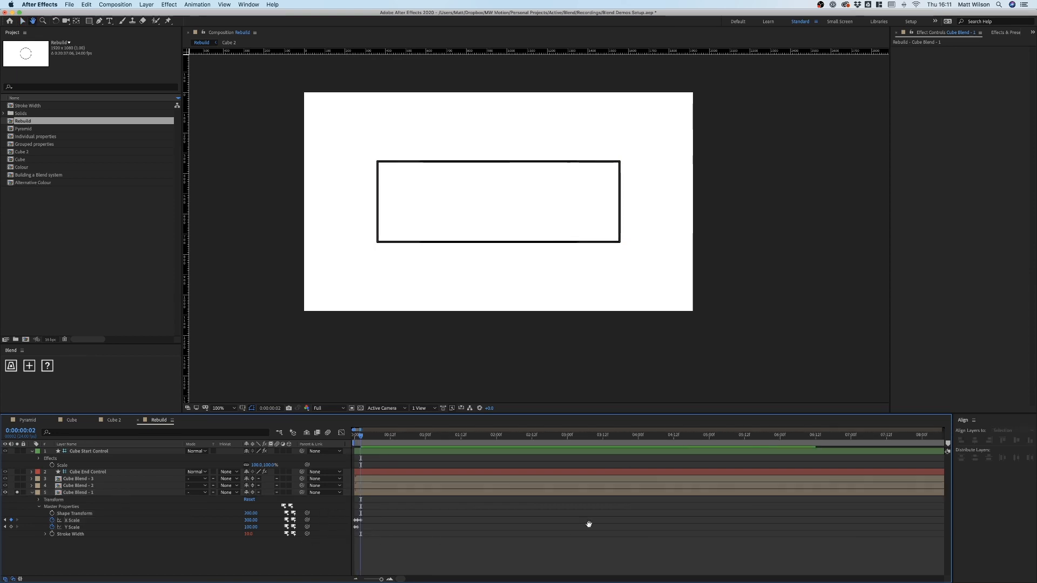
Keyframe Shape Transform on Cube Blend - 1 and set its value at the first frame to 0
{"action": "left_click", "coordinate": [353, 436]}
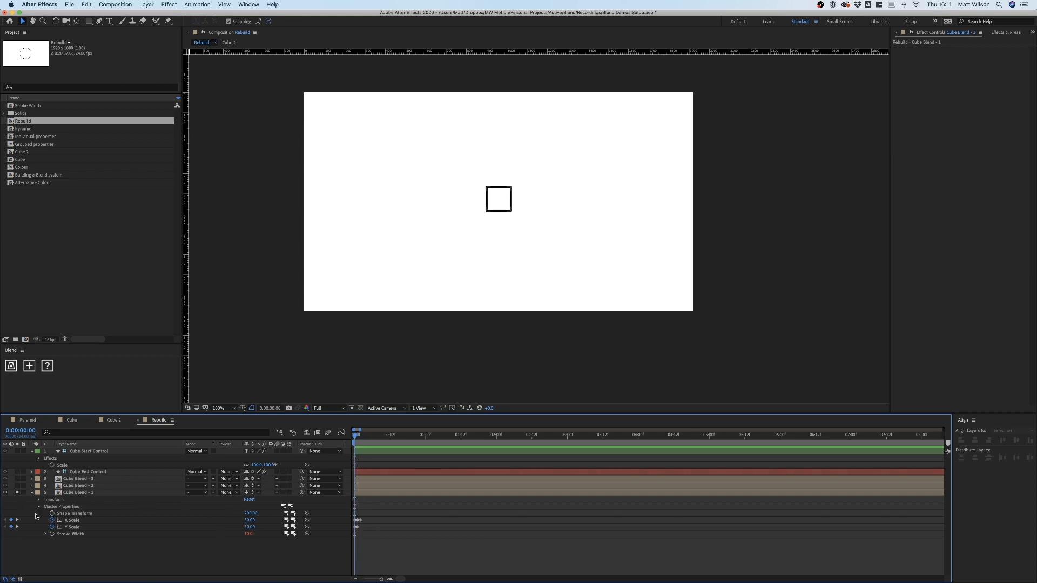
{"action": "left_click", "coordinate": [52, 514]}
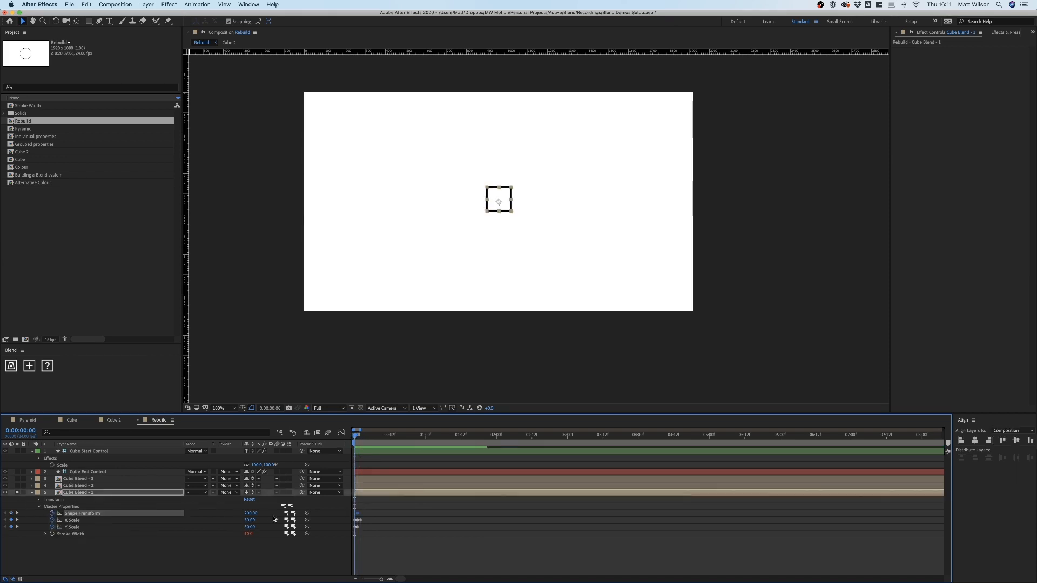
{"action": "left_click", "coordinate": [250, 513]}
{"action": "type", "text": "0"}
{"action": "key", "text": "Return"}
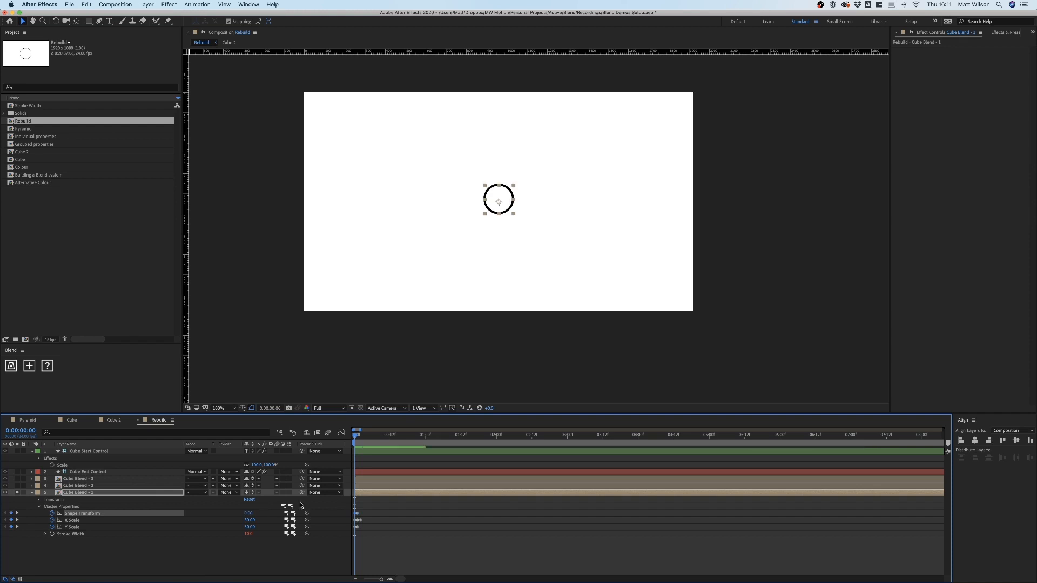
Add the Shape Transform, X Scale and Y Scale keyframes of Cube Blend - 1 to the blend
{"action": "left_click", "coordinate": [367, 509]}
{"action": "left_click_drag", "start_coordinate": [365, 513], "coordinate": [352, 534]}
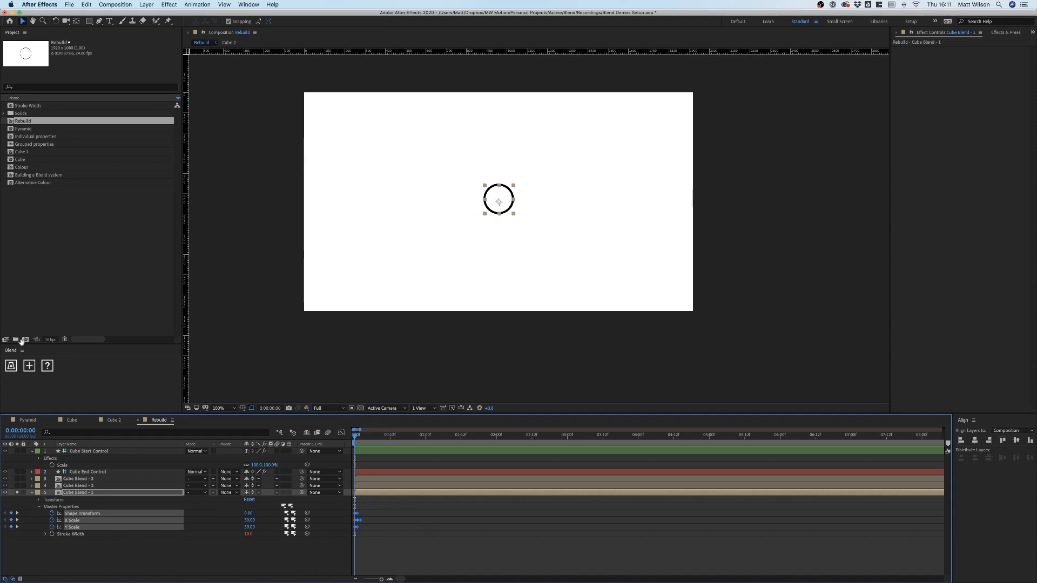
{"action": "left_click", "coordinate": [29, 365]}
{"action": "left_click", "coordinate": [101, 557]}
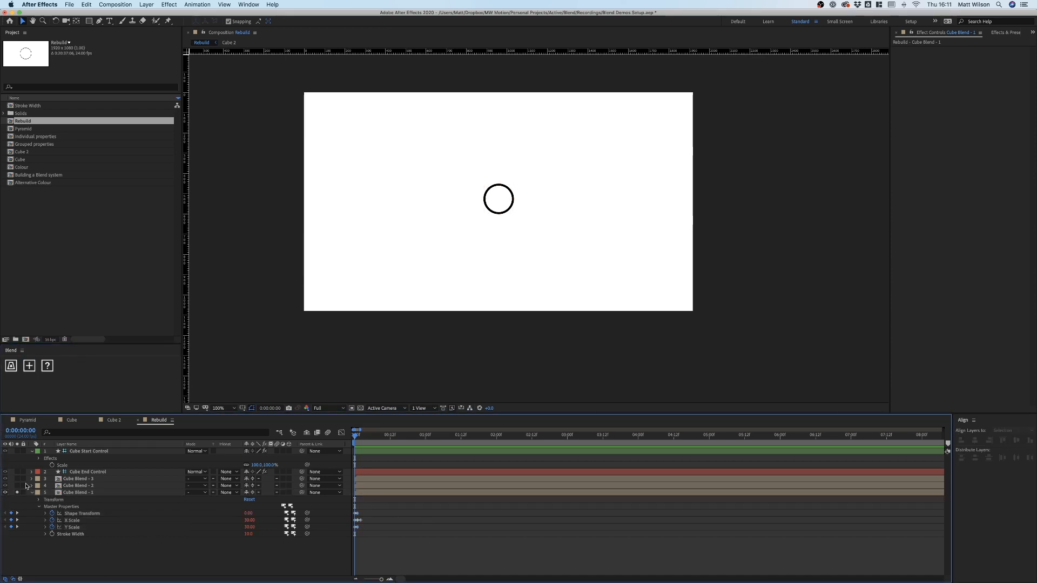
Replace Cube Blend - 2 and Cube Blend - 3 with two fresh duplicates of the unsoloed Cube Blend - 1
{"action": "left_click", "coordinate": [81, 486]}
{"action": "left_click", "coordinate": [82, 480], "text": "shift"}
{"action": "key", "text": "Delete"}
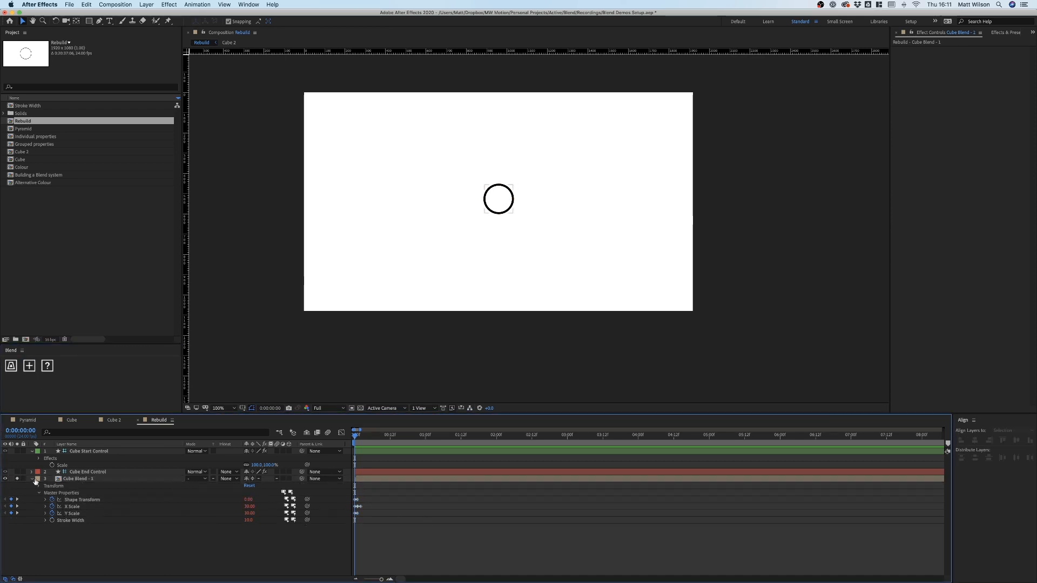
{"action": "left_click", "coordinate": [81, 479]}
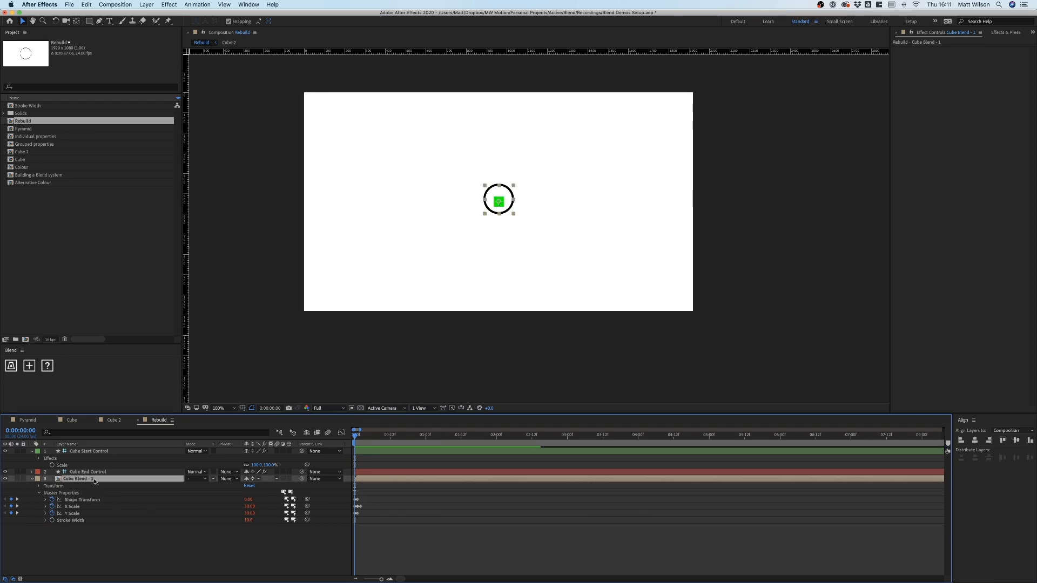
{"action": "key", "text": "super+d"}
{"action": "key", "text": "super+d"}
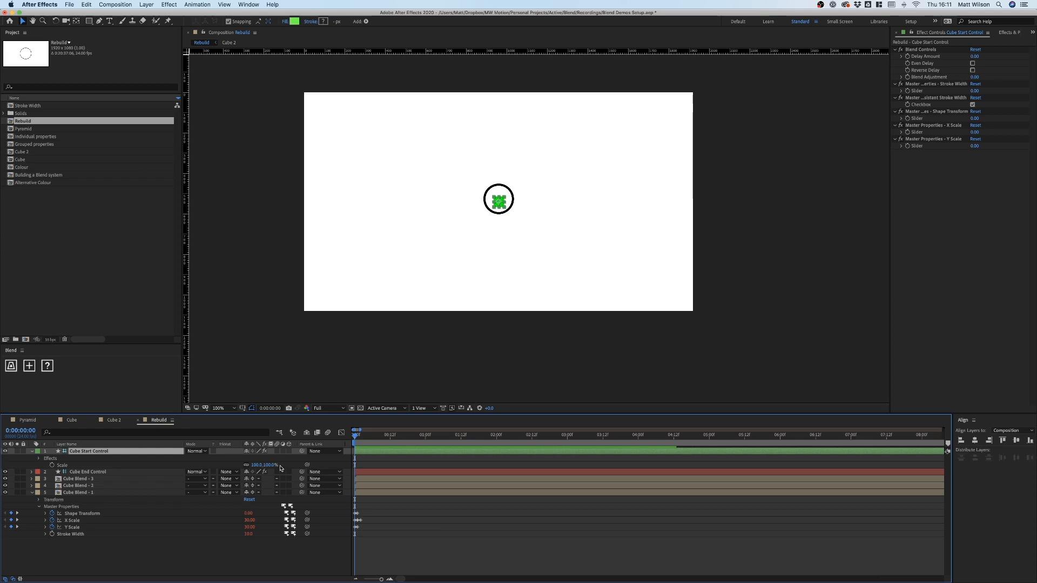
Set the Scale of Cube Start Control to 30%
{"action": "left_click", "coordinate": [271, 465]}
{"action": "type", "text": "30"}
{"action": "key", "text": "Return"}
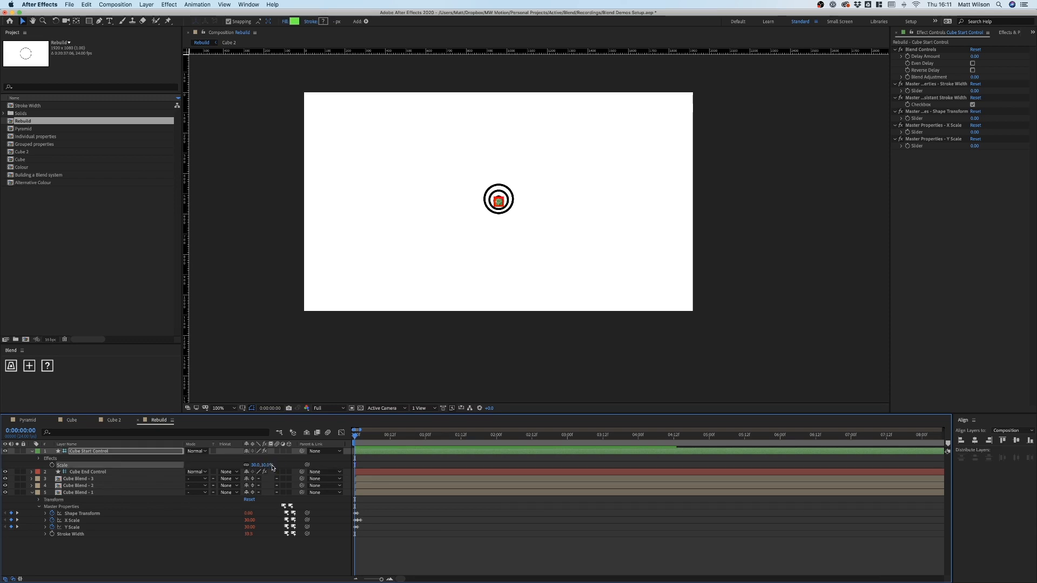
Set the Y Scale slider of Cube End Control to 100 and its X Scale slider to 50
{"action": "left_click", "coordinate": [103, 473]}
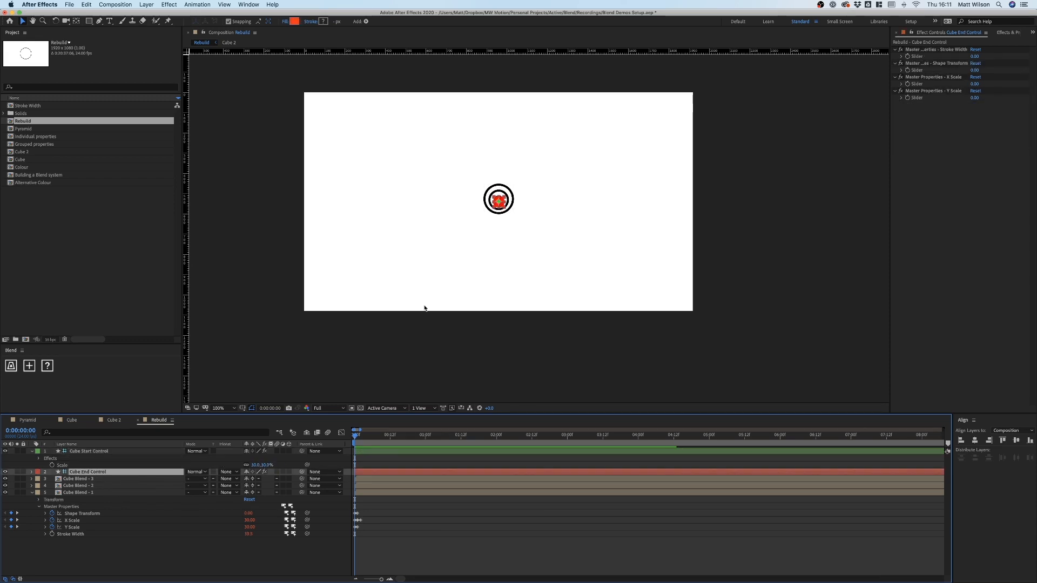
{"action": "left_click", "coordinate": [974, 97]}
{"action": "type", "text": "100"}
{"action": "key", "text": "Return"}
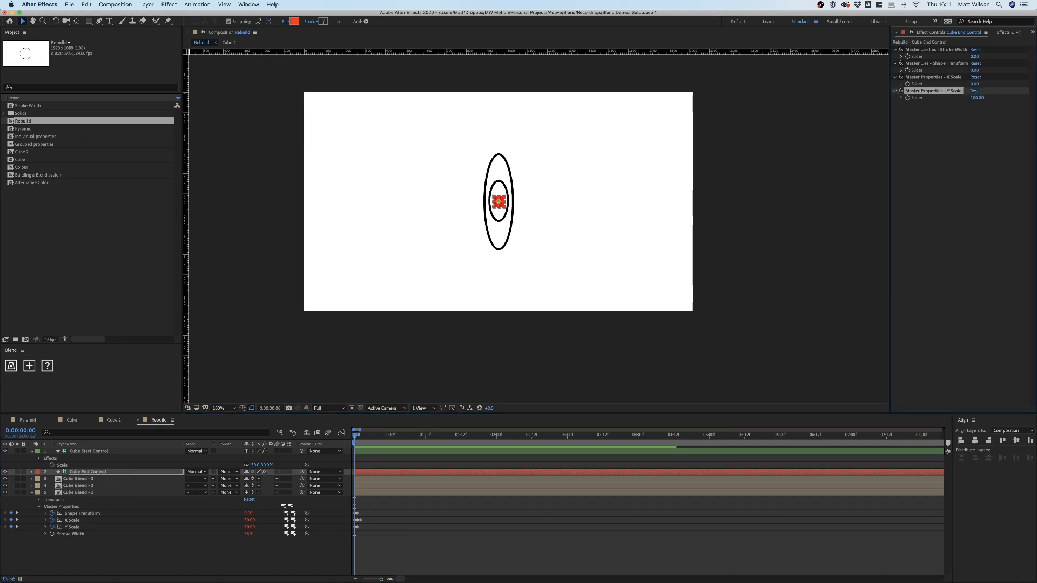
{"action": "left_click", "coordinate": [974, 84]}
{"action": "type", "text": "300"}
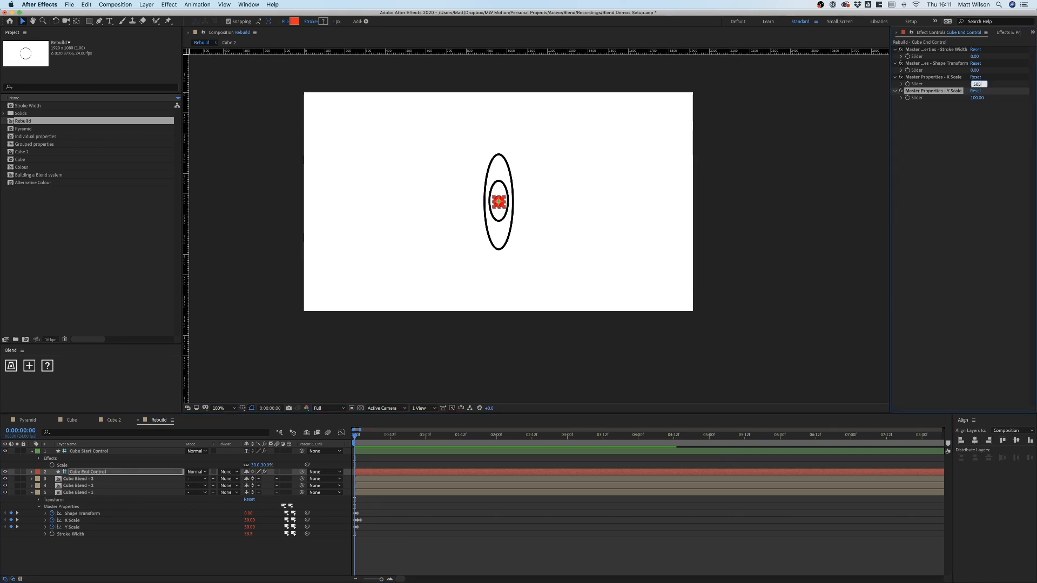
{"action": "key", "text": "Return"}
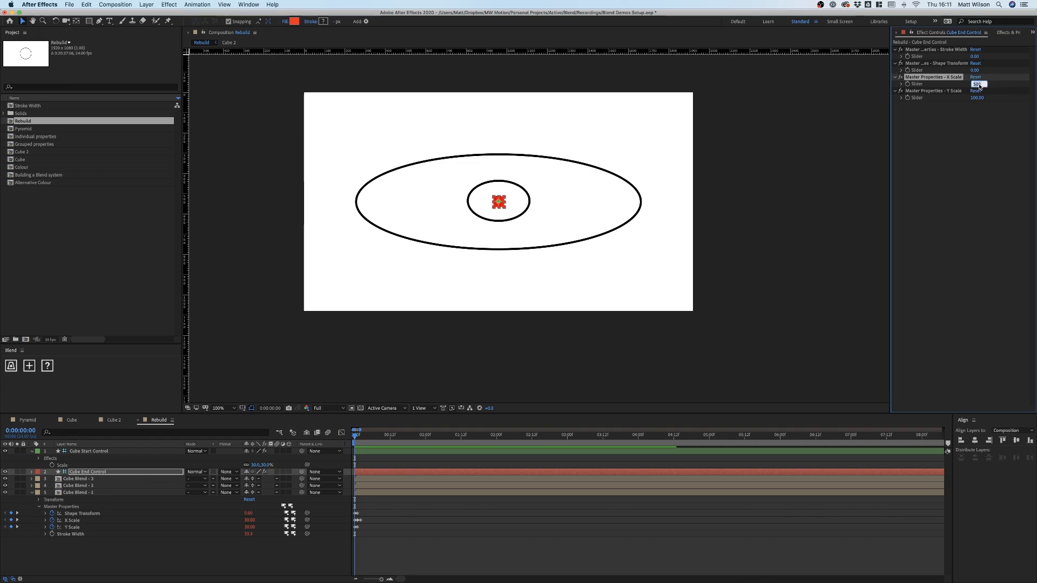
{"action": "type", "text": "50"}
{"action": "key", "text": "Return"}
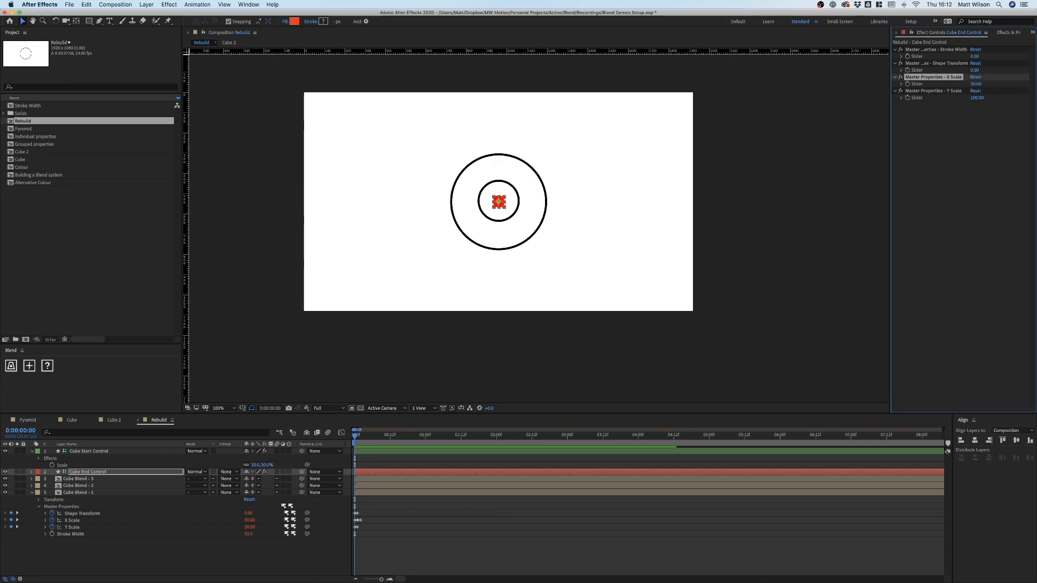
Set the X Scale slider of Cube Start Control to 50 and its Y Scale slider to 100
{"action": "left_click", "coordinate": [113, 458]}
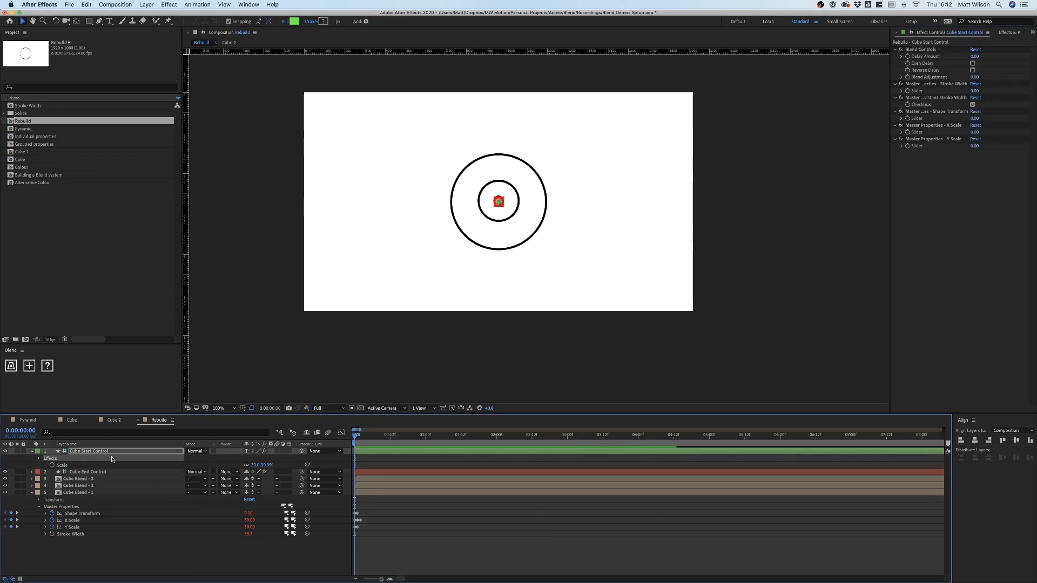
{"action": "left_click", "coordinate": [975, 133]}
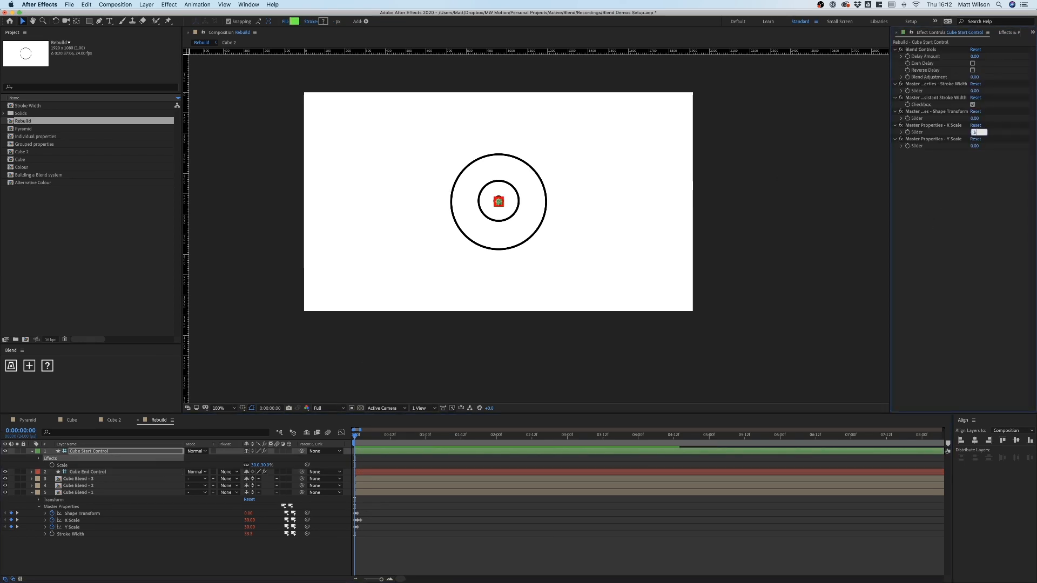
{"action": "type", "text": "50"}
{"action": "key", "text": "Return"}
{"action": "left_click", "coordinate": [978, 146]}
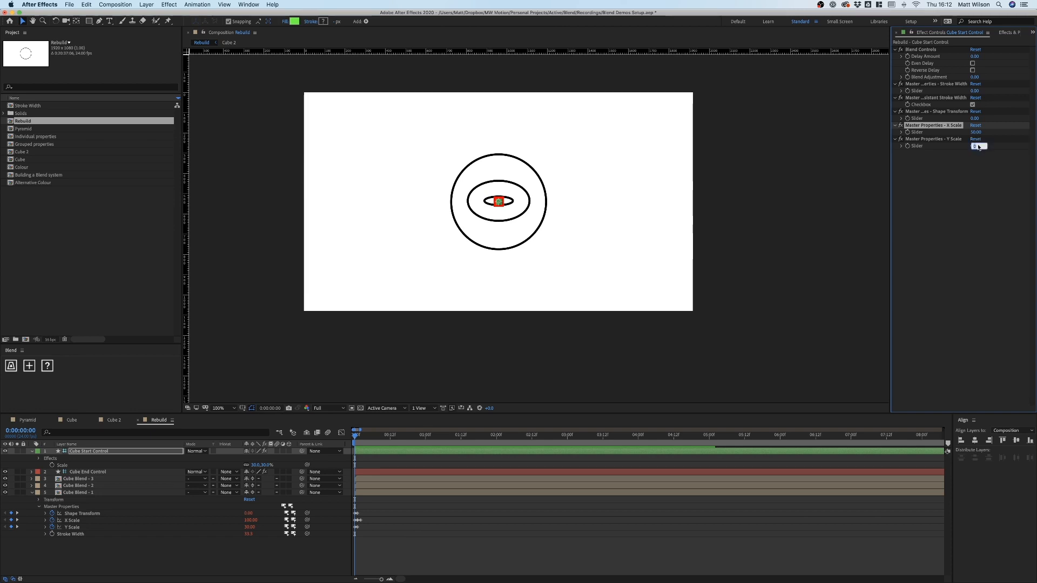
{"action": "key", "text": "BackSpace"}
{"action": "key", "text": "Return"}
{"action": "left_click", "coordinate": [418, 551]}
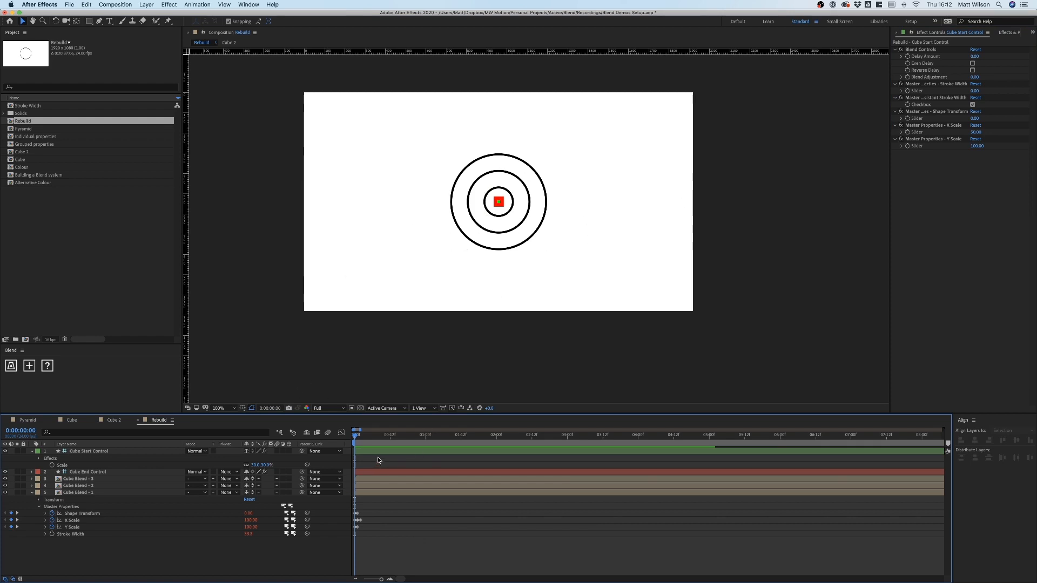
Collapse the Cube Blend - 1 properties and compare the blend with the Pyramid composition before returning to Rebuild
{"action": "left_click", "coordinate": [33, 493]}
{"action": "left_click", "coordinate": [90, 451]}
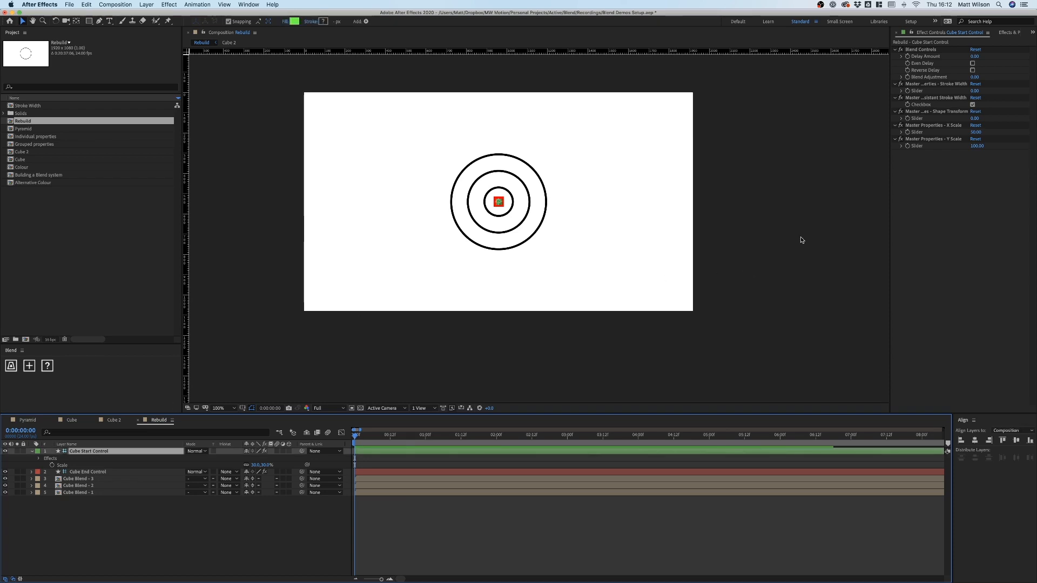
{"action": "left_click", "coordinate": [28, 421]}
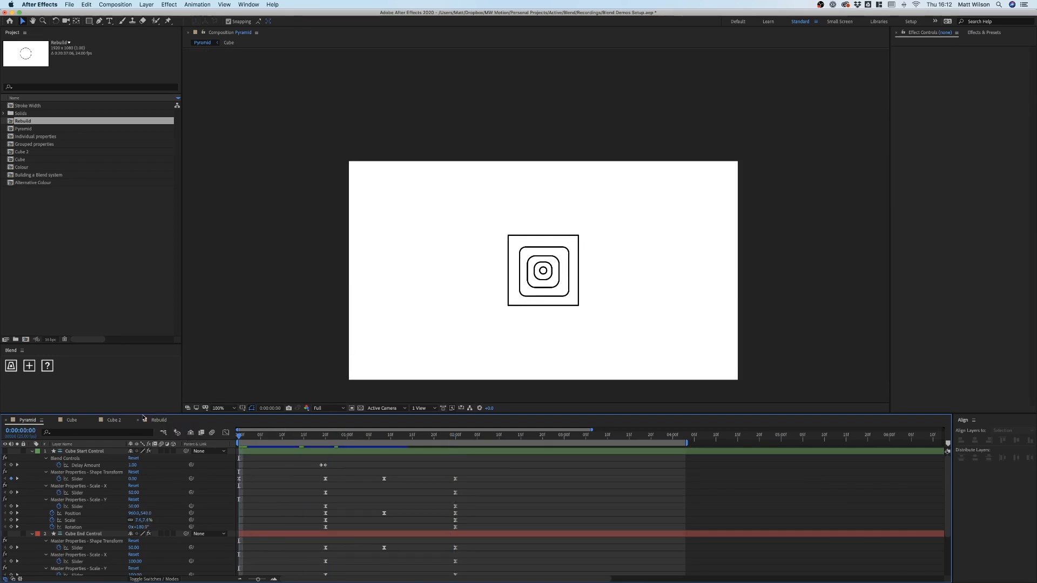
{"action": "left_click", "coordinate": [160, 420]}
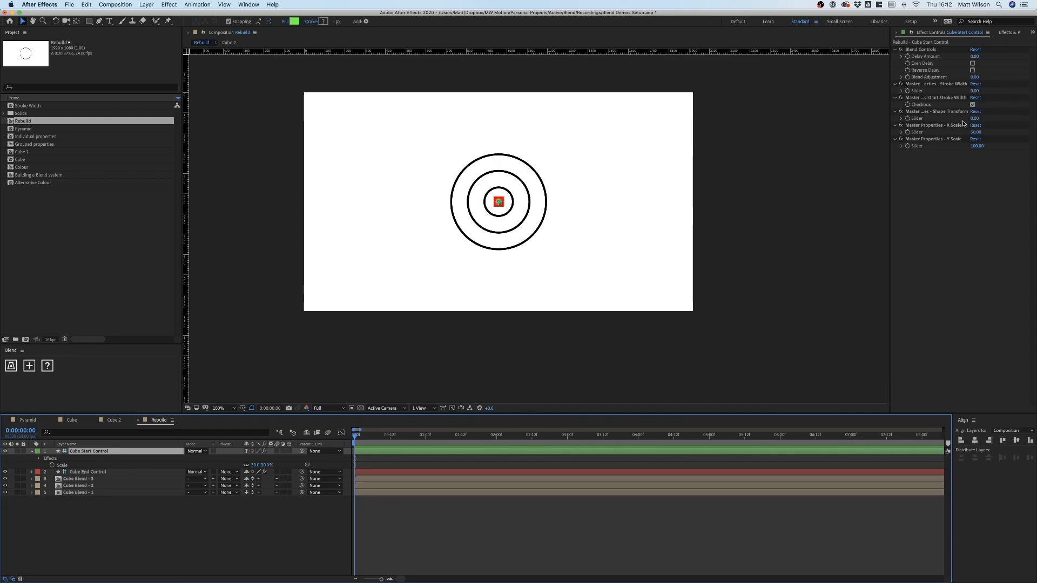
Hide the Cube Start Control and Cube End Control layers, leaving Cube Start Control selected
{"action": "left_click", "coordinate": [6, 452]}
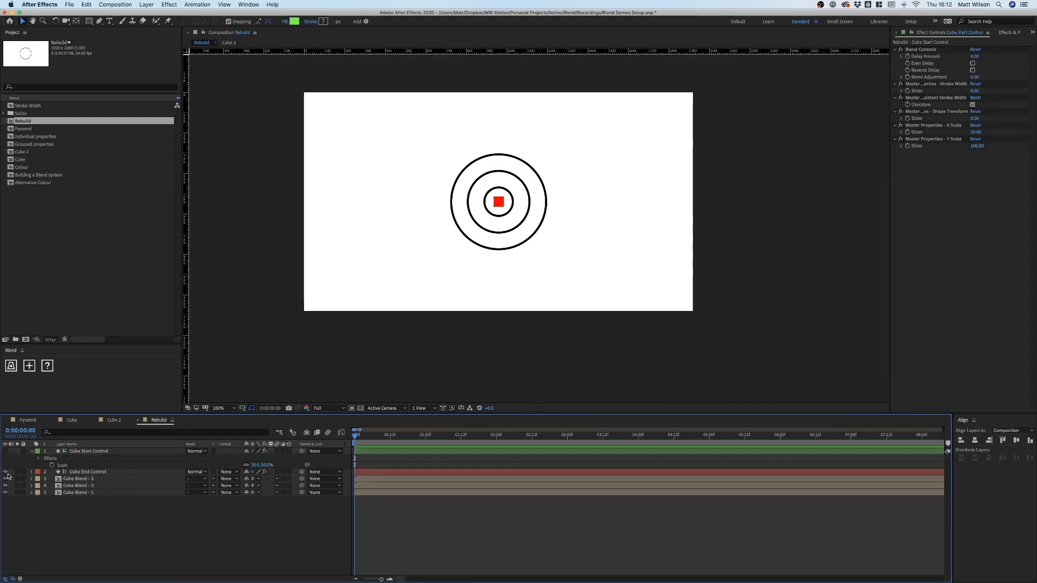
{"action": "left_click", "coordinate": [6, 472]}
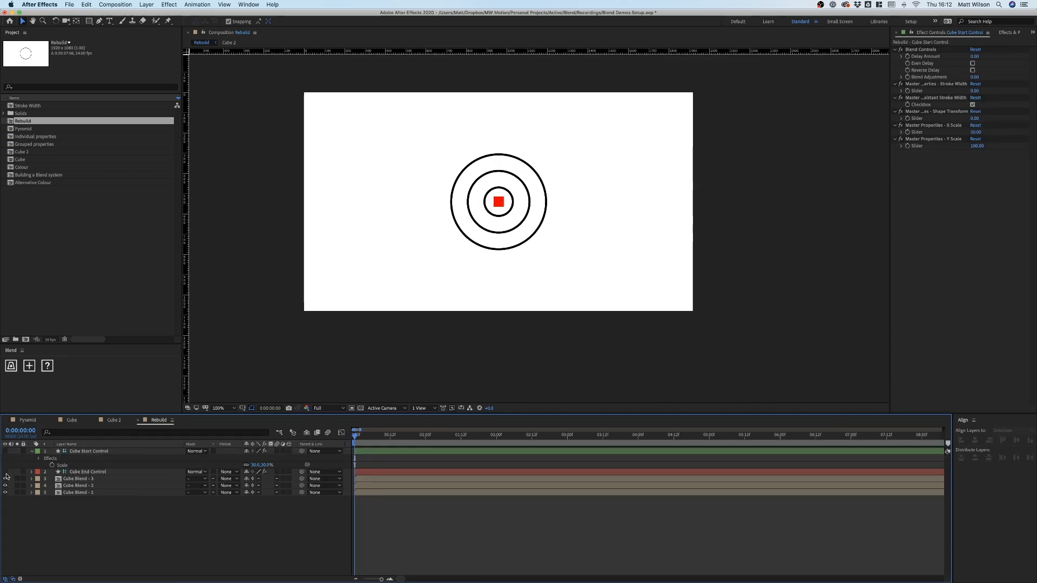
{"action": "left_click", "coordinate": [96, 451]}
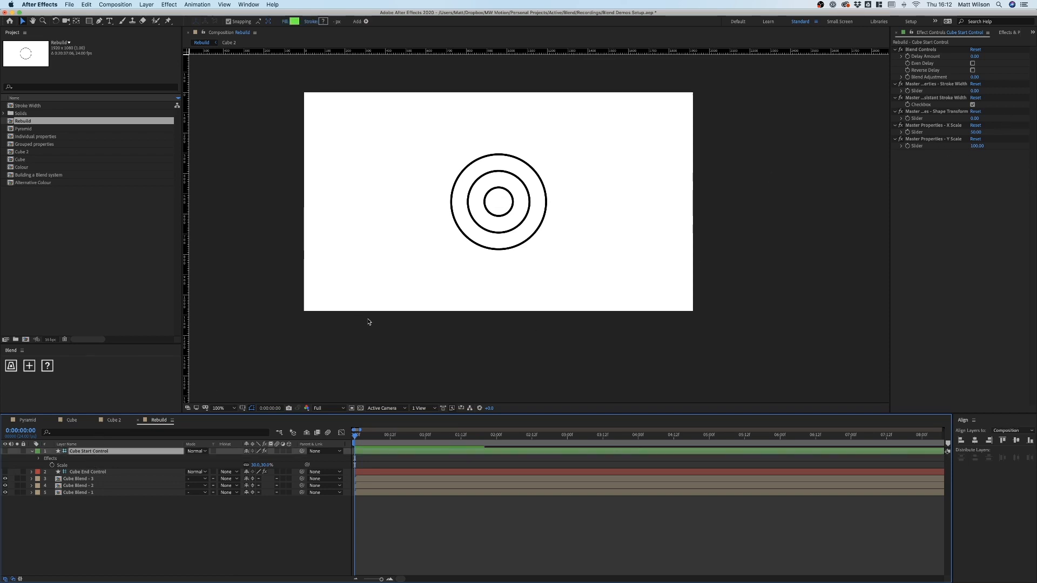
Set the Shape Transform slider of Cube End Control to 50 and keyframe it at the first frame
{"action": "left_click", "coordinate": [104, 473]}
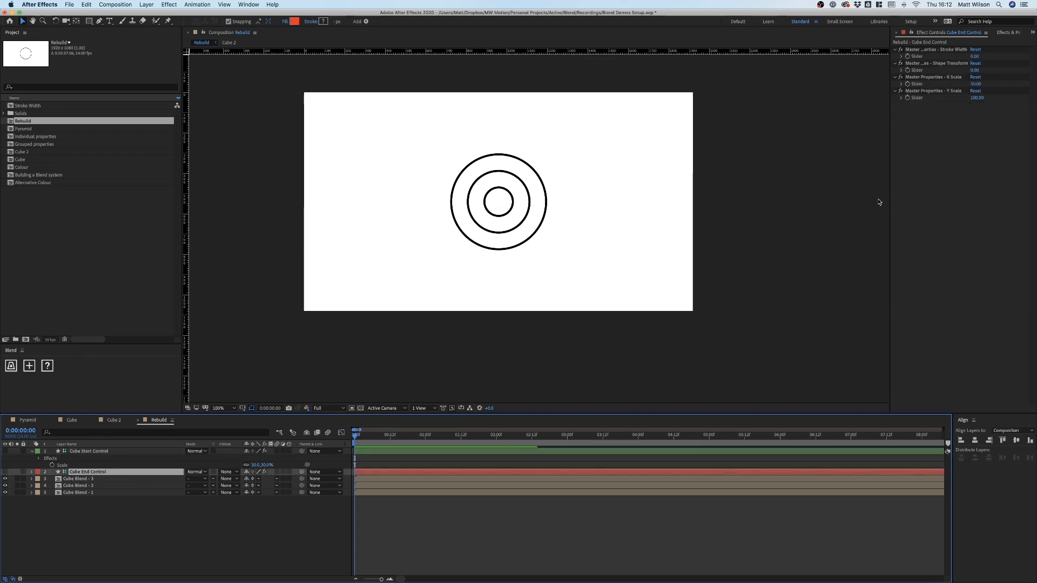
{"action": "left_click", "coordinate": [975, 70]}
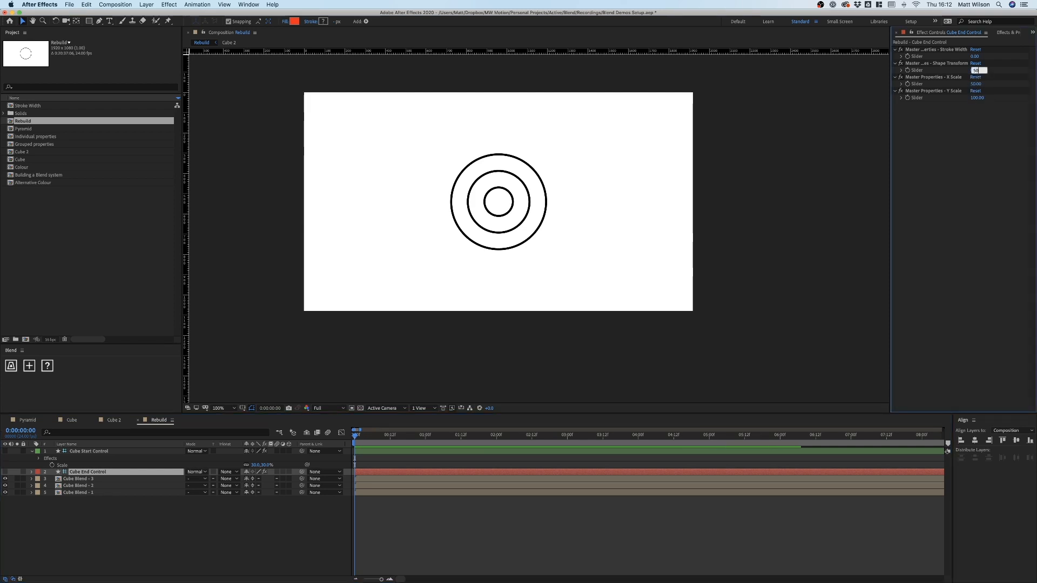
{"action": "type", "text": "50"}
{"action": "key", "text": "Return"}
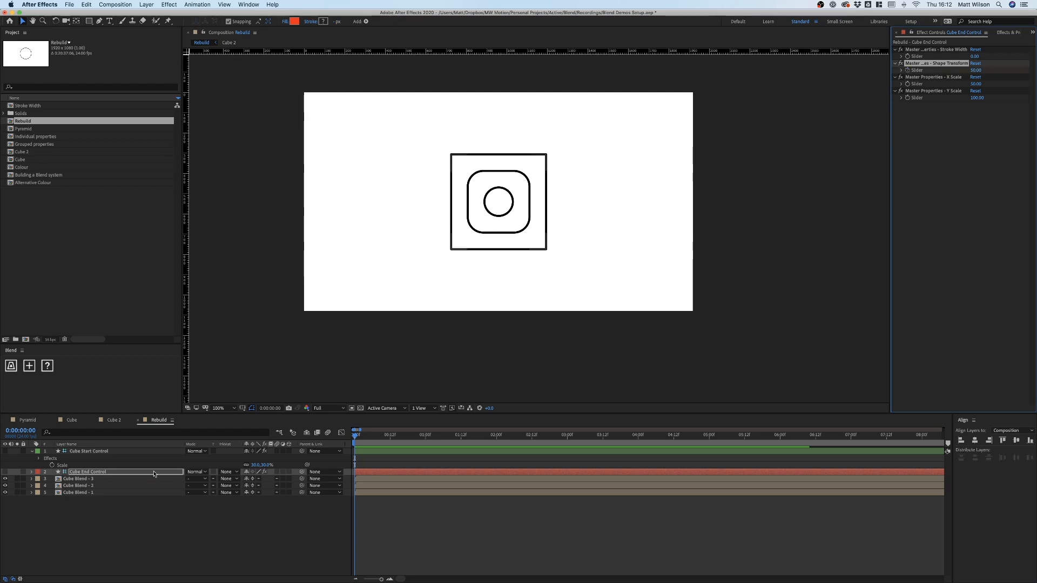
Start keyframing Position on both control layers and Scale on Cube Start Control at the first frame
{"action": "left_click", "coordinate": [110, 452], "text": "shift"}
{"action": "key", "text": "p"}
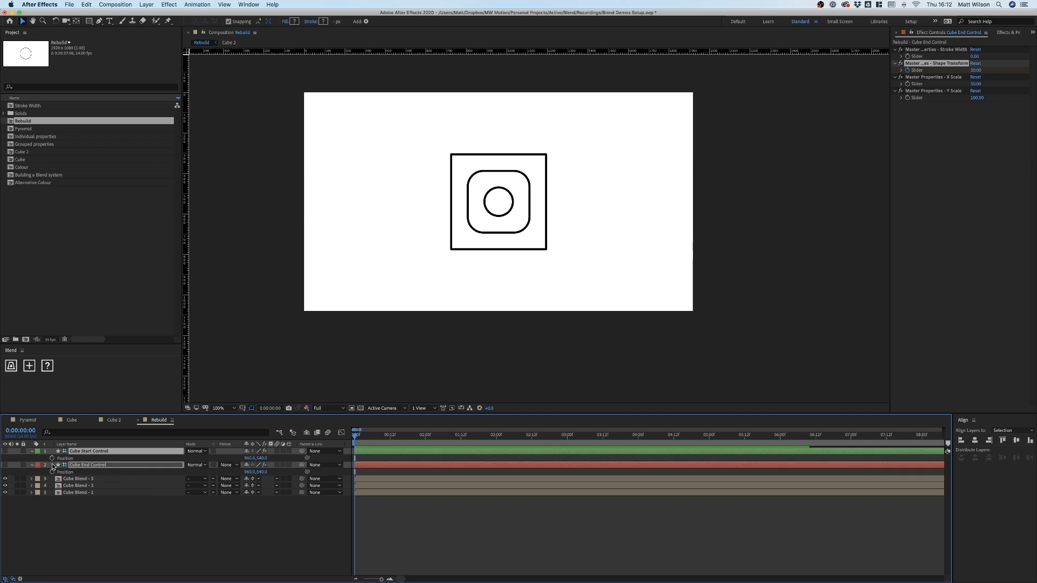
{"action": "left_click", "coordinate": [72, 518]}
{"action": "key", "text": "s"}
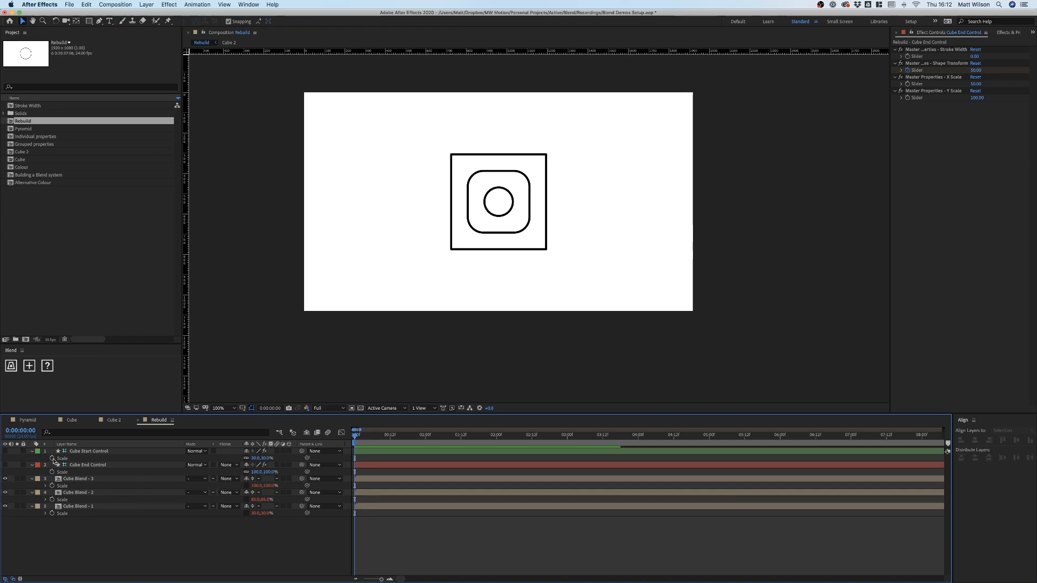
{"action": "left_click", "coordinate": [52, 459]}
{"action": "left_click", "coordinate": [81, 531]}
Reveal the keyframed properties of both control layers and move all their keyframes to 0:00:00:20
{"action": "left_click", "coordinate": [81, 452]}
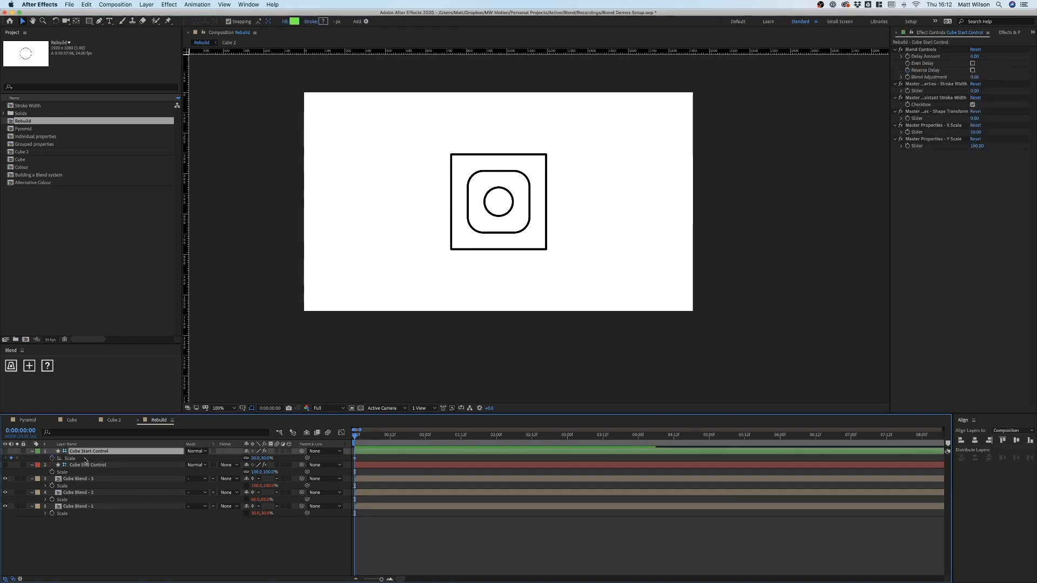
{"action": "key", "text": "u"}
{"action": "left_click", "coordinate": [88, 472]}
{"action": "key", "text": "u"}
{"action": "left_click_drag", "start_coordinate": [381, 456], "coordinate": [351, 503]}
{"action": "left_click_drag", "start_coordinate": [393, 468], "coordinate": [397, 497]}
{"action": "key", "text": "super+z"}
{"action": "key", "text": "super+z"}
{"action": "key", "text": "super+z"}
{"action": "key", "text": "super+z"}
{"action": "key", "text": "alt+shift+Right"}
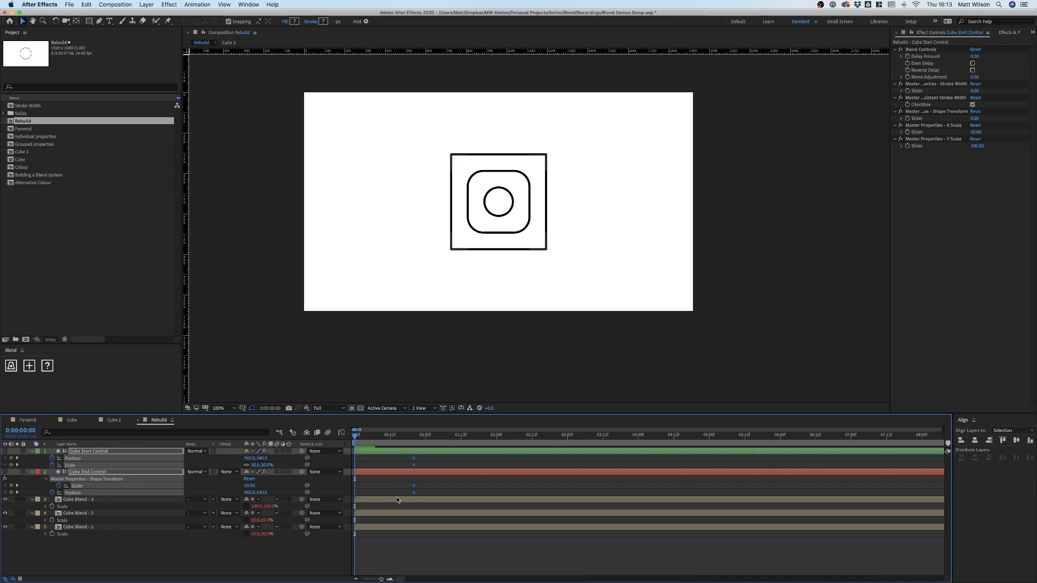
{"action": "left_click", "coordinate": [383, 462]}
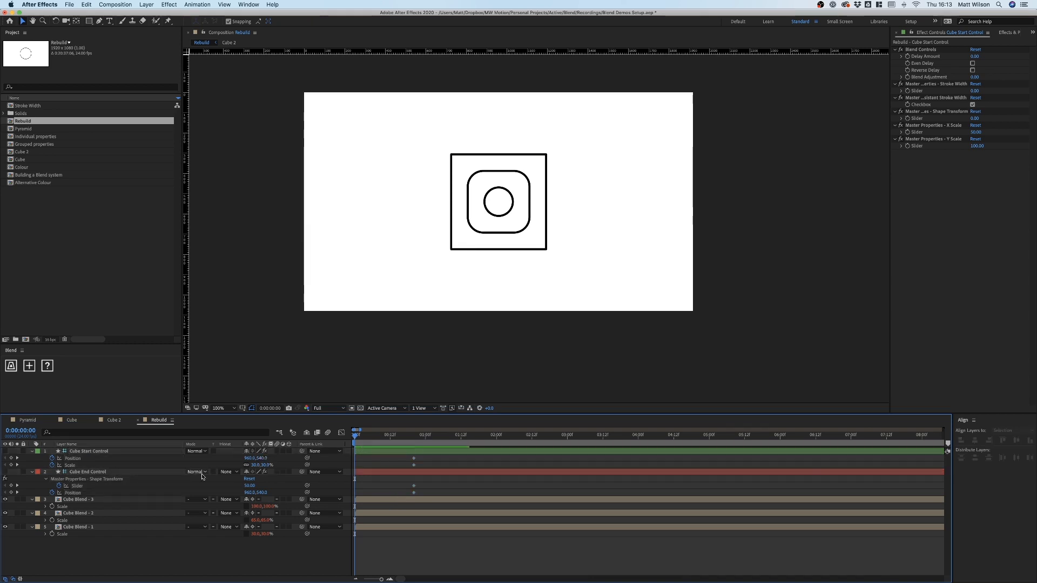
{"action": "left_click", "coordinate": [11, 486]}
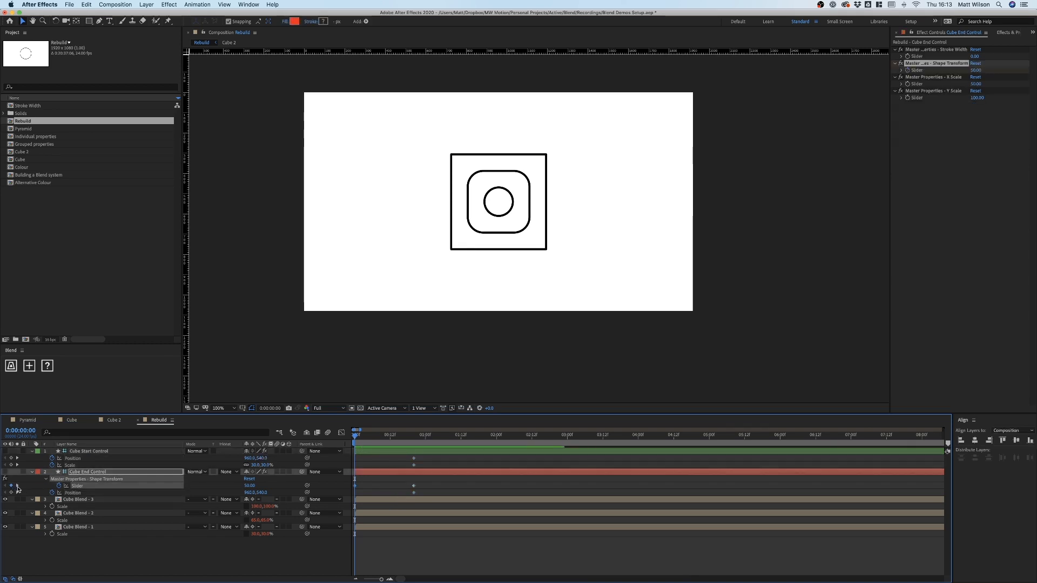
{"action": "left_click", "coordinate": [17, 486]}
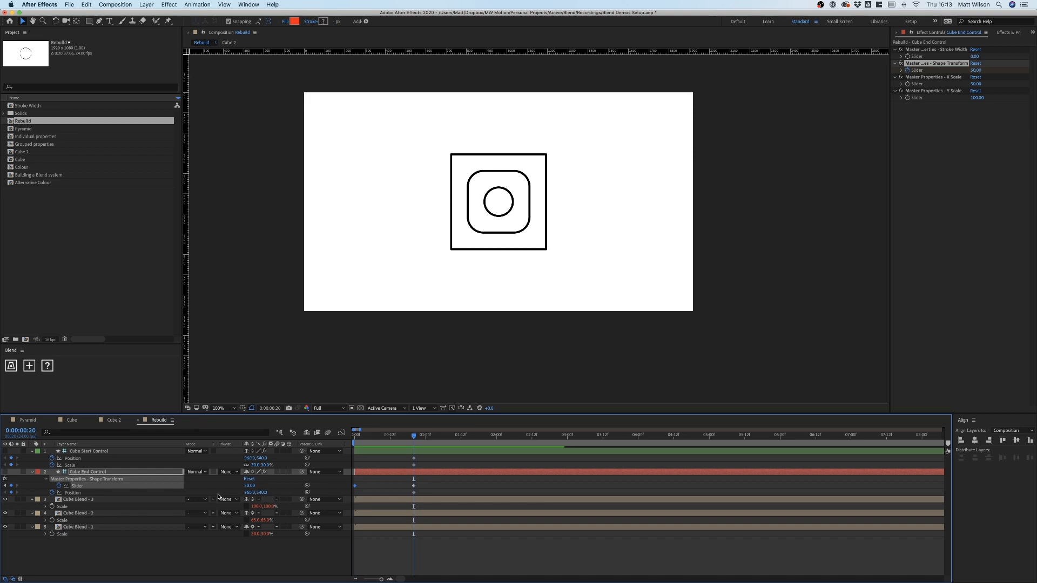
{"action": "left_click", "coordinate": [370, 482]}
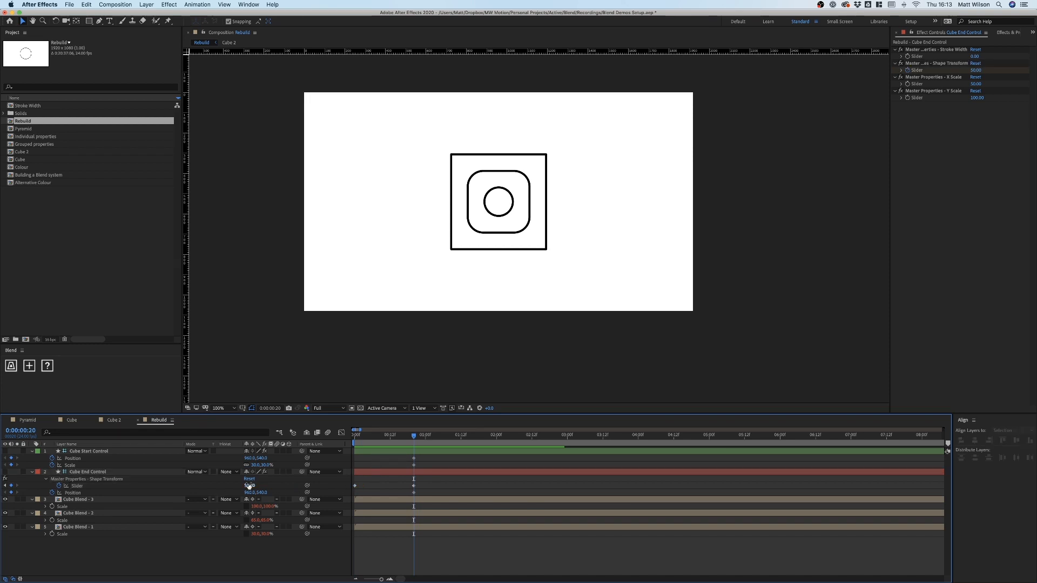
{"action": "left_click_drag", "start_coordinate": [249, 485], "coordinate": [260, 487]}
{"action": "key", "text": "super+z"}
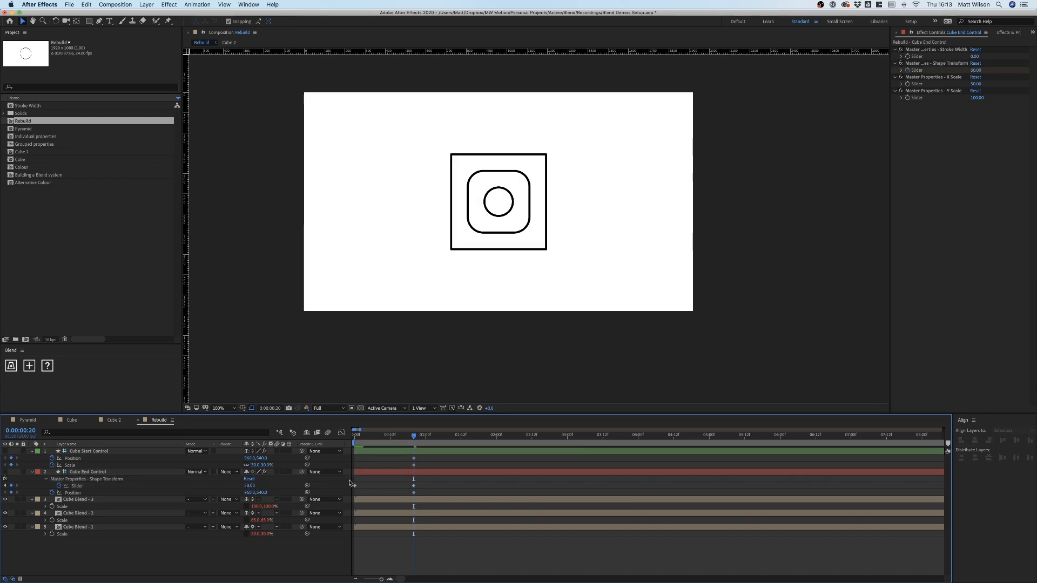
{"action": "left_click", "coordinate": [355, 485]}
{"action": "key", "text": "Delete"}
Keyframe Cube Start Control's Shape Transform slider at 0 on the first frame and at 50 on 0:00:00:20
{"action": "left_click", "coordinate": [380, 449]}
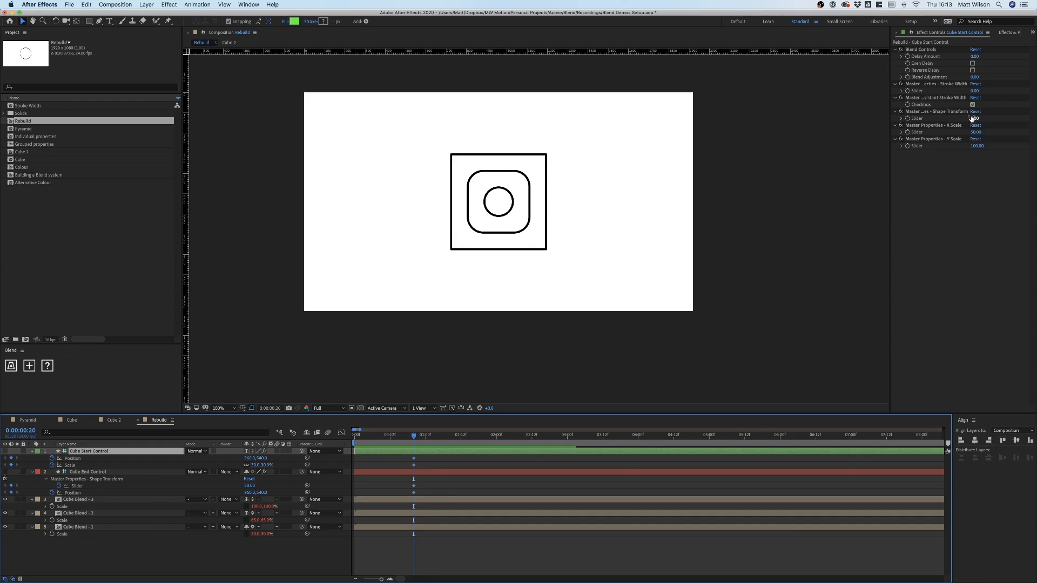
{"action": "left_click", "coordinate": [908, 120]}
{"action": "left_click", "coordinate": [908, 119]}
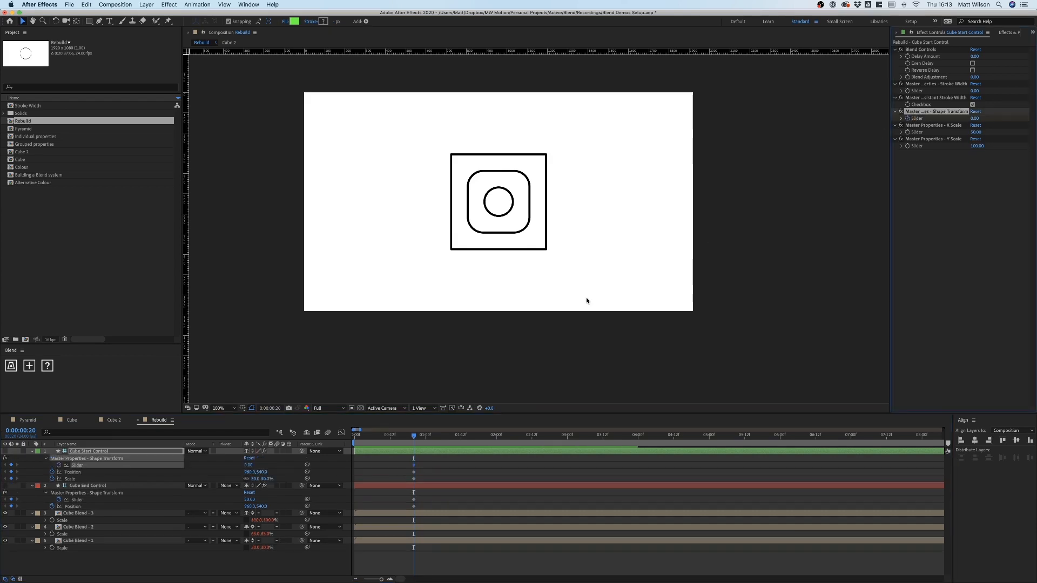
{"action": "left_click_drag", "start_coordinate": [415, 438], "coordinate": [333, 438]}
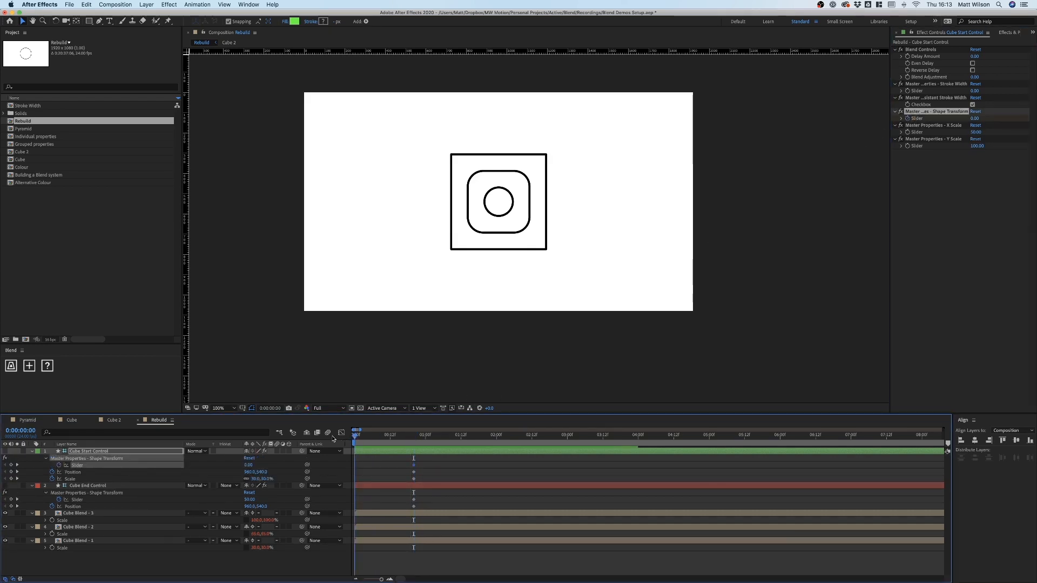
{"action": "left_click", "coordinate": [10, 464]}
{"action": "left_click", "coordinate": [16, 465]}
{"action": "left_click", "coordinate": [248, 465]}
{"action": "type", "text": "50"}
{"action": "key", "text": "Return"}
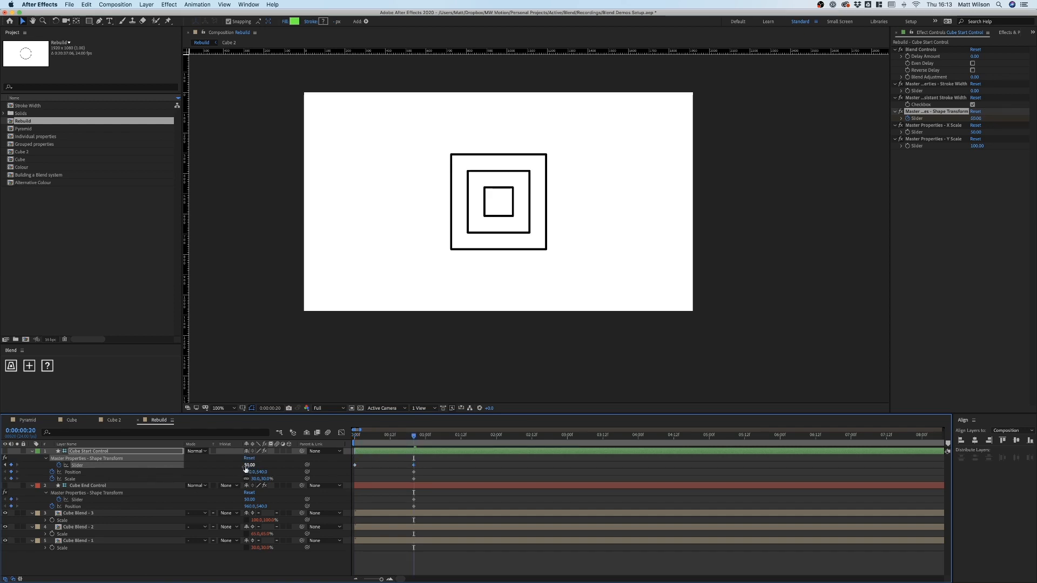
Preview the shape change, then at 0:00:01:16 set the Y position of Cube Start Control to 327 and Cube End Control to 760
{"action": "left_click", "coordinate": [459, 460]}
{"action": "key", "text": "space"}
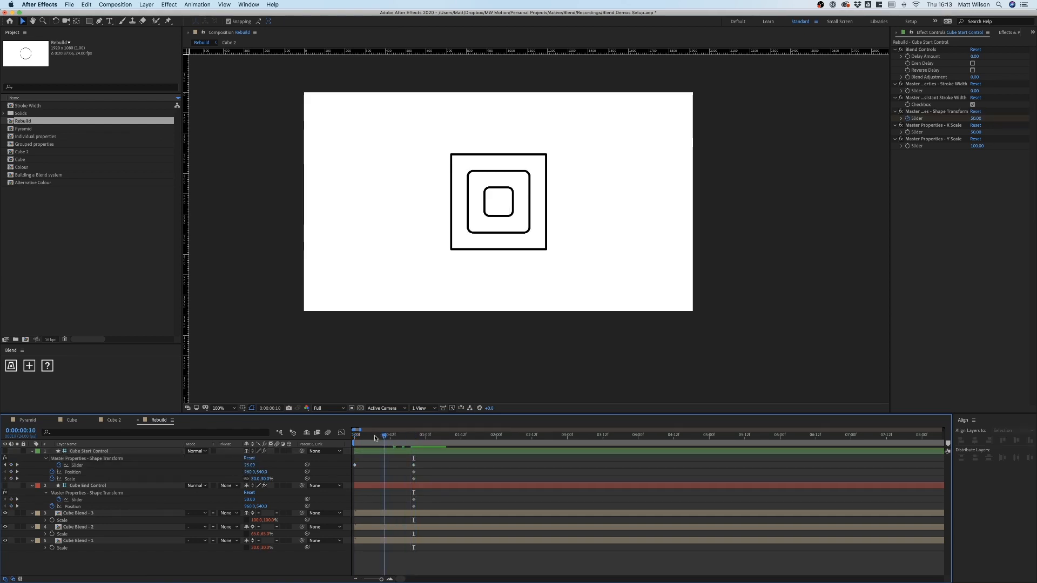
{"action": "left_click_drag", "start_coordinate": [394, 435], "coordinate": [414, 435]}
{"action": "key", "text": "space"}
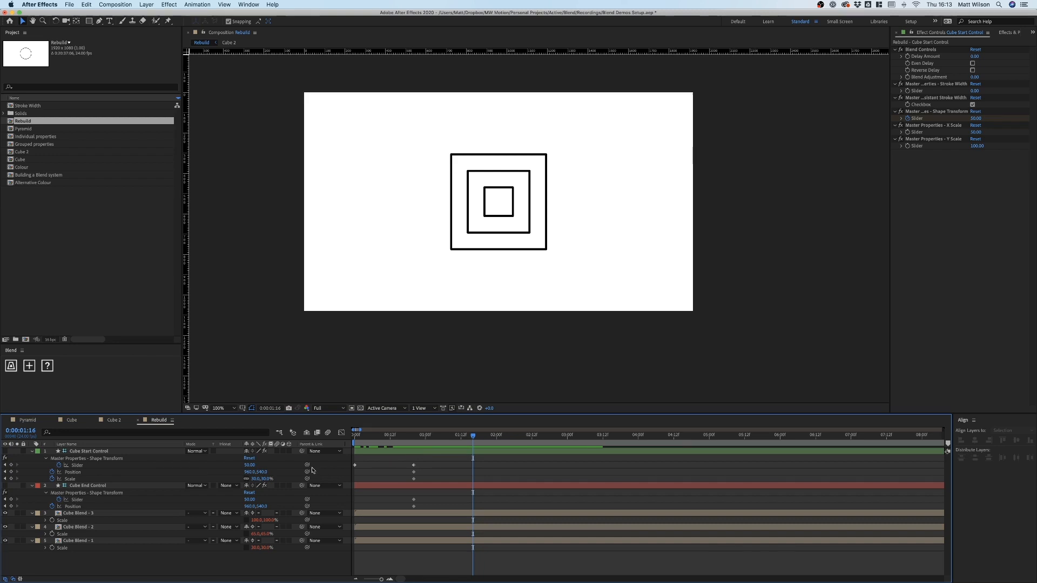
{"action": "left_click_drag", "start_coordinate": [263, 472], "coordinate": [349, 511]}
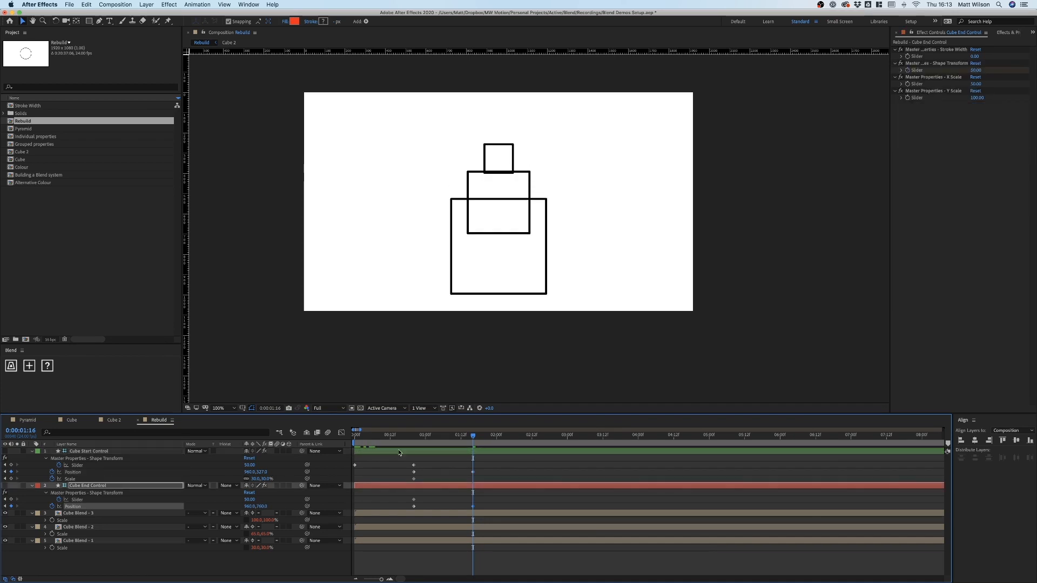
Set the scale of Cube Start Control to 100% at 0:00:01:16
{"action": "left_click", "coordinate": [105, 452]}
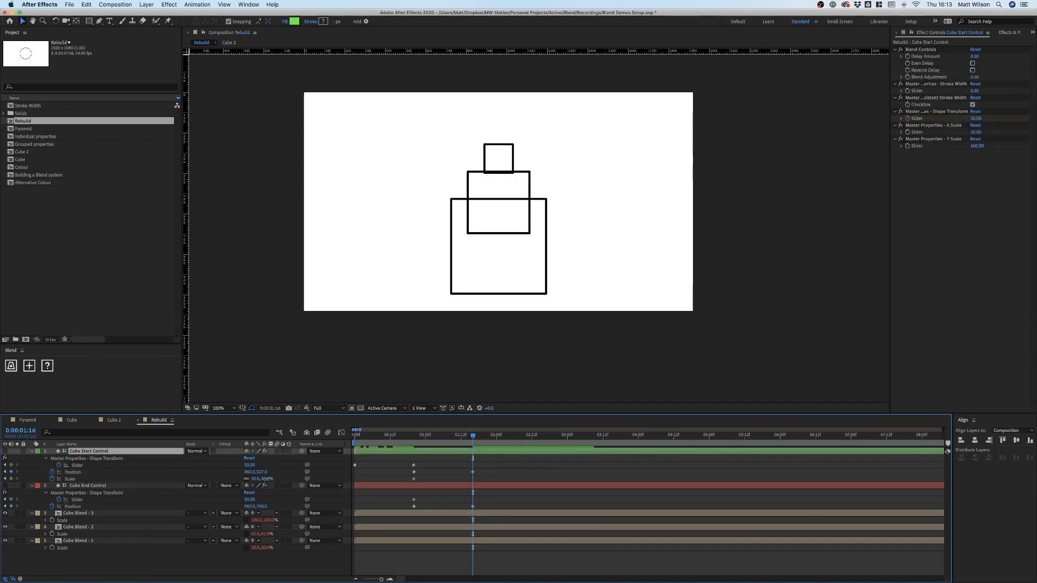
{"action": "left_click", "coordinate": [265, 479]}
{"action": "type", "text": "1"}
{"action": "key", "text": "Return"}
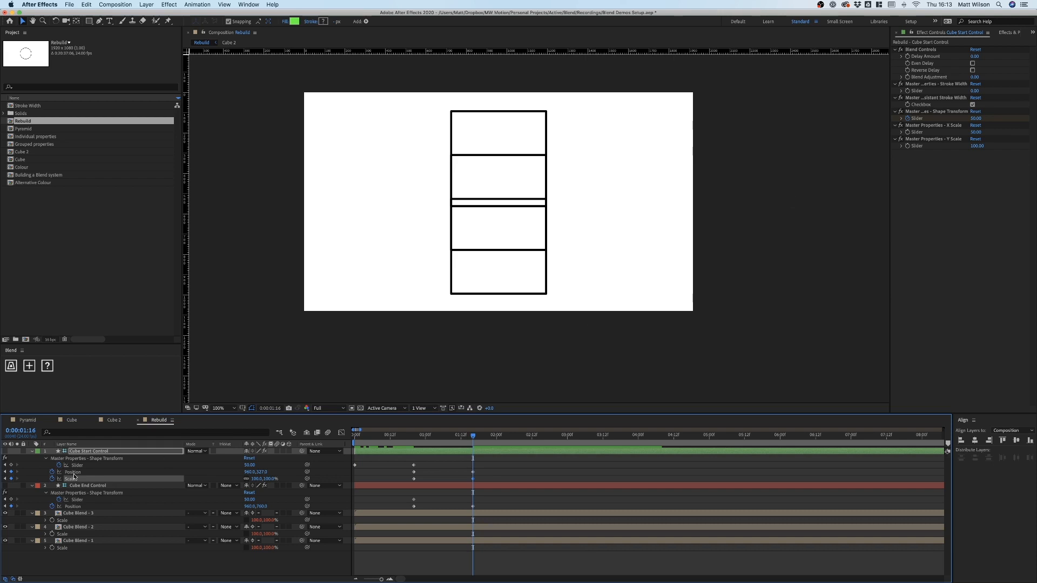
Start keyframing X Scale and Y Scale on both control layers at 0:00:01:16 and reveal all their keyframed properties
{"action": "left_click", "coordinate": [85, 452]}
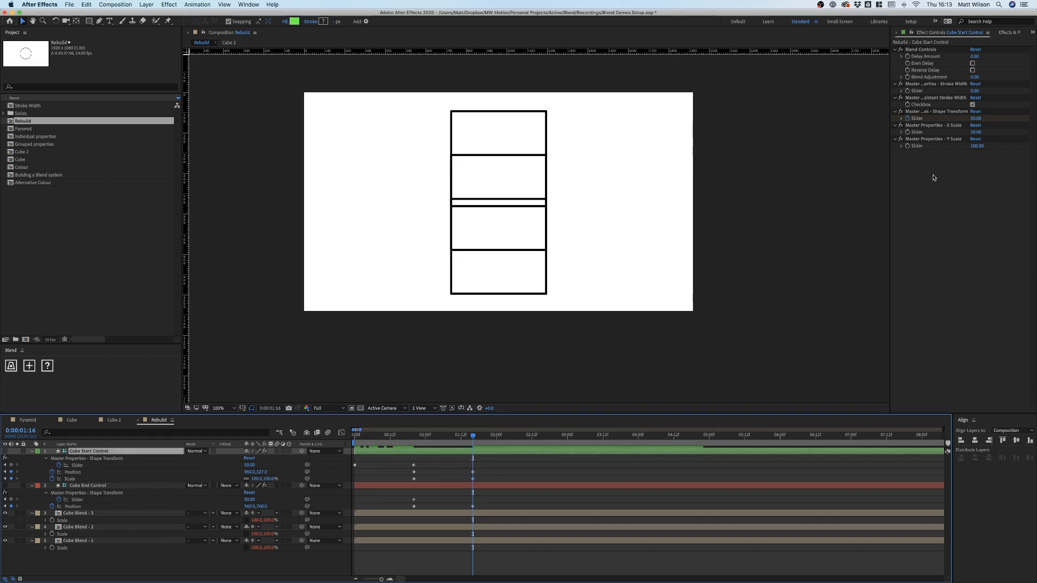
{"action": "left_click", "coordinate": [933, 139]}
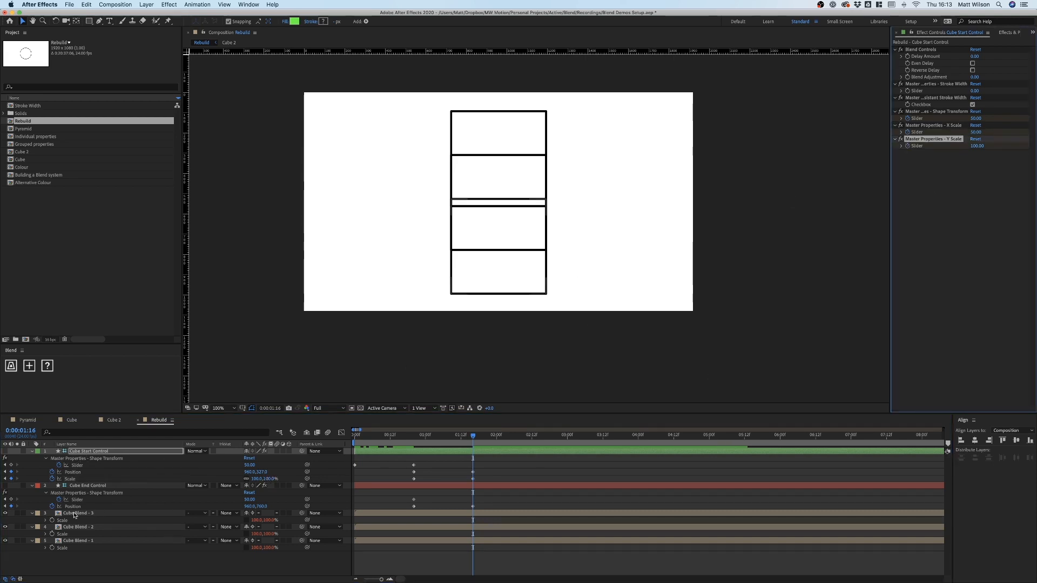
{"action": "left_click", "coordinate": [83, 486]}
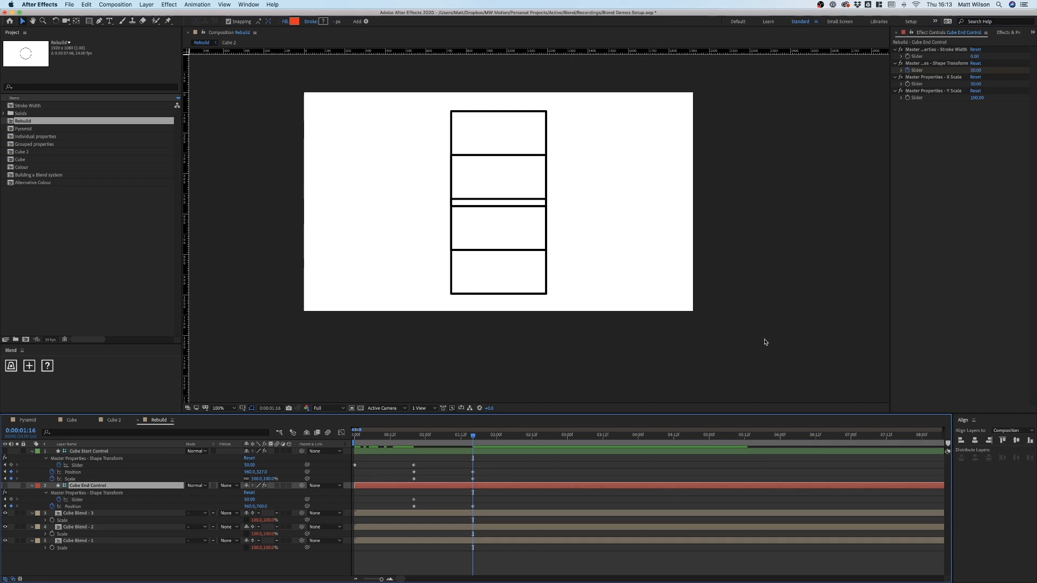
{"action": "left_click", "coordinate": [907, 90]}
{"action": "key", "text": "u"}
{"action": "key", "text": "u"}
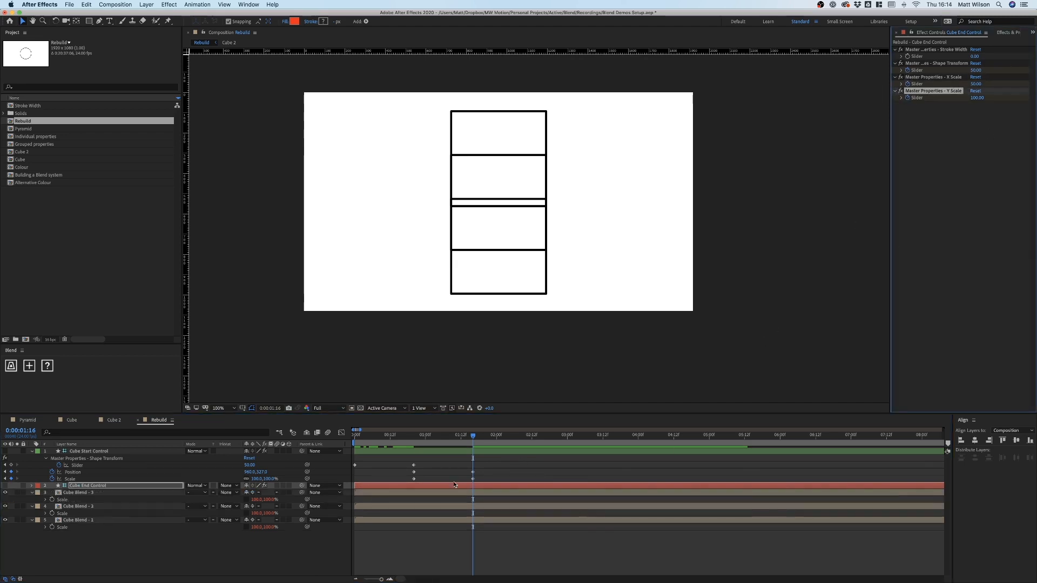
{"action": "left_click", "coordinate": [490, 451]}
{"action": "key", "text": "u"}
{"action": "key", "text": "u"}
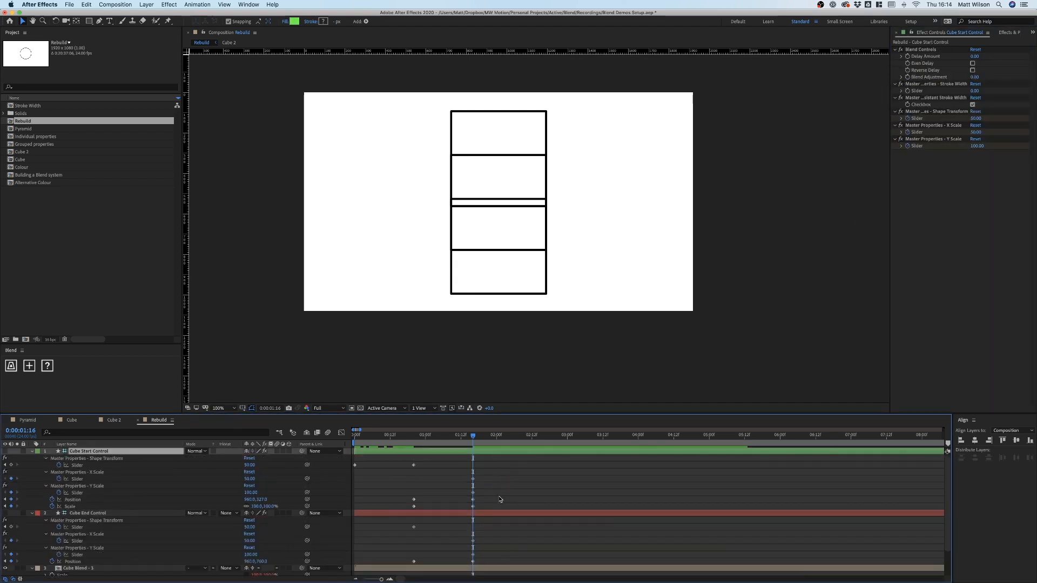
{"action": "left_click", "coordinate": [499, 493]}
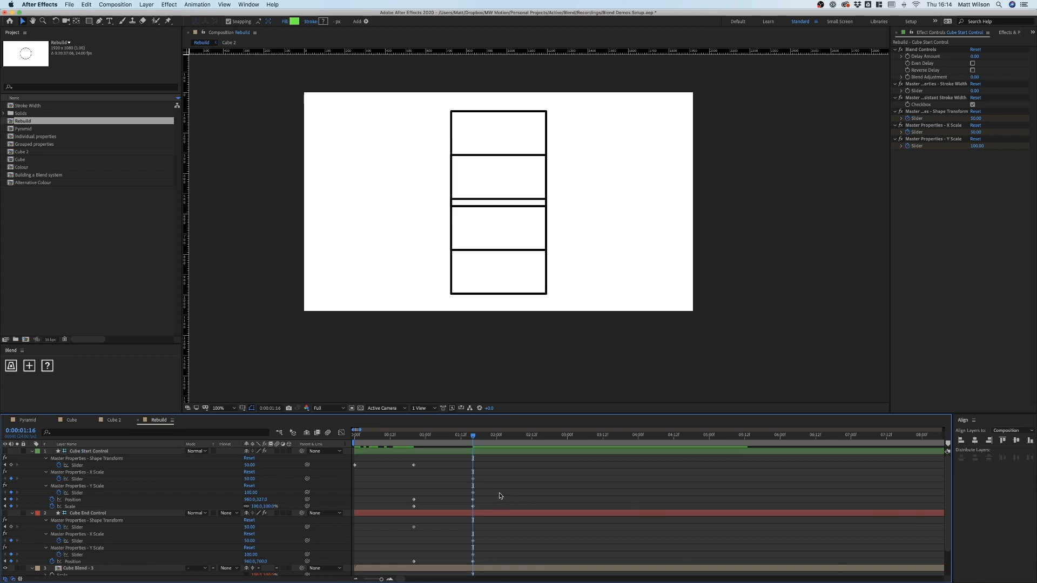
Add keyframes holding the X Scale and Y Scale values of both control layers at 0:00:00:20
{"action": "left_click", "coordinate": [414, 436]}
{"action": "left_click", "coordinate": [11, 541]}
{"action": "left_click", "coordinate": [10, 554]}
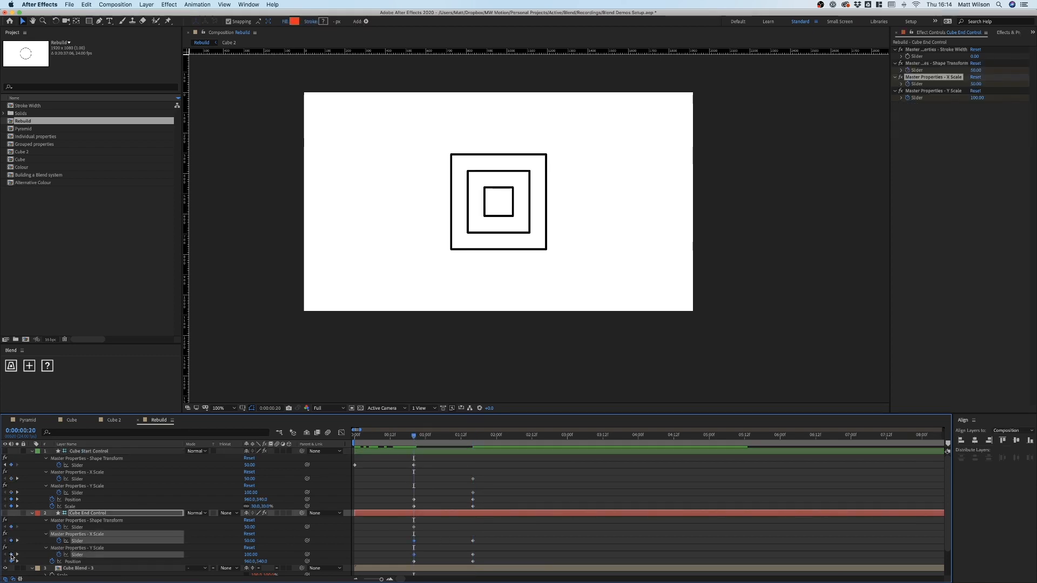
{"action": "left_click", "coordinate": [11, 492]}
{"action": "left_click", "coordinate": [11, 478]}
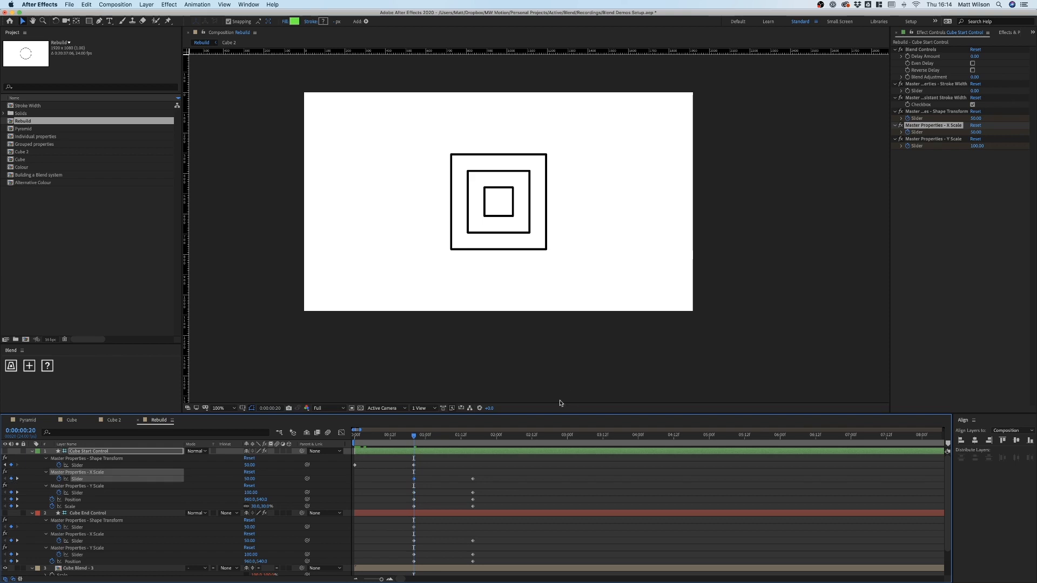
At 0:00:01:16, set the X Scale and Y Scale sliders of Cube Start Control to 0
{"action": "left_click", "coordinate": [473, 435]}
{"action": "left_click", "coordinate": [452, 472]}
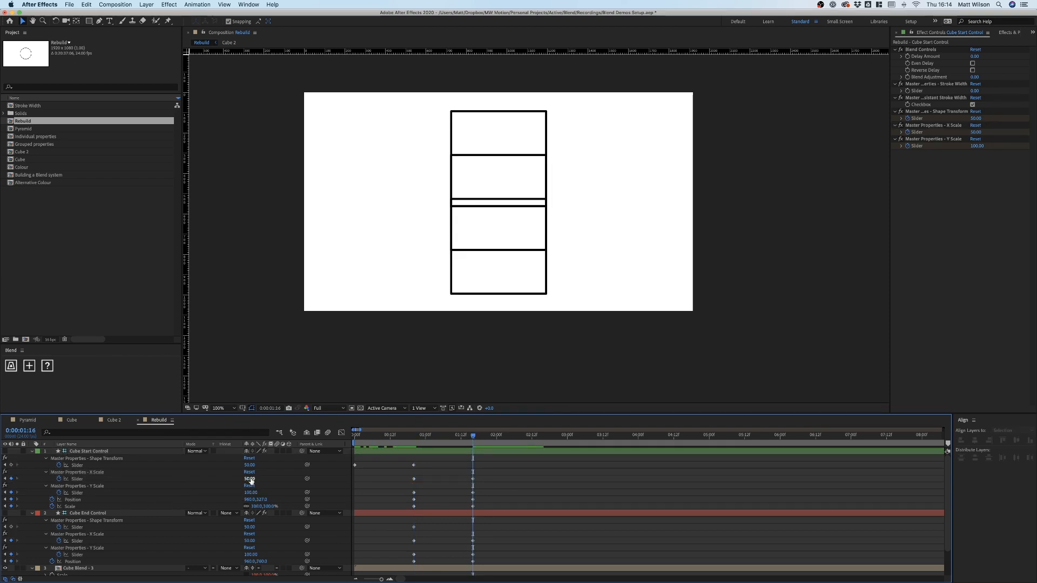
{"action": "left_click_drag", "start_coordinate": [250, 479], "coordinate": [229, 479]}
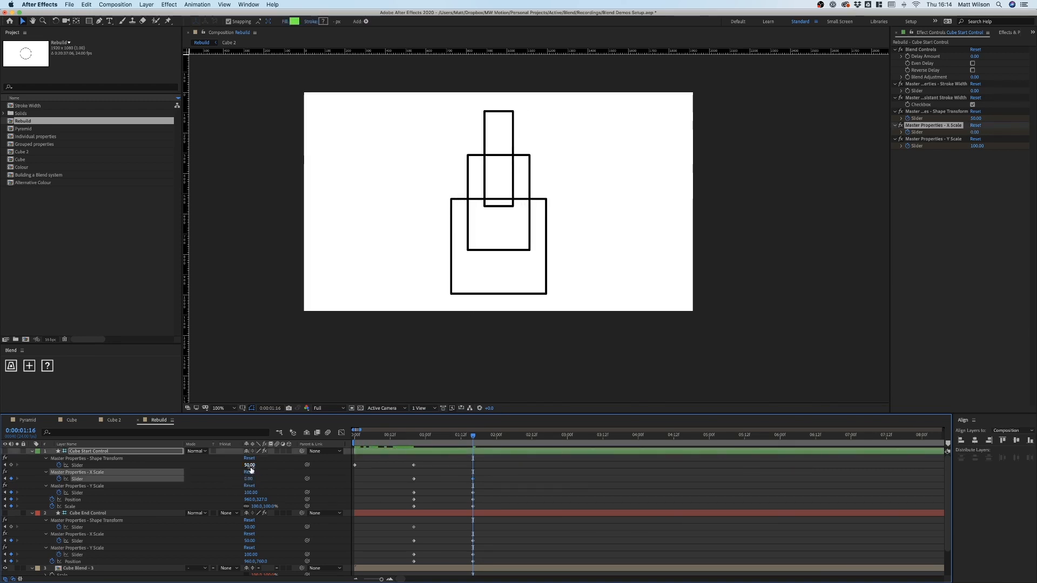
{"action": "left_click", "coordinate": [271, 488]}
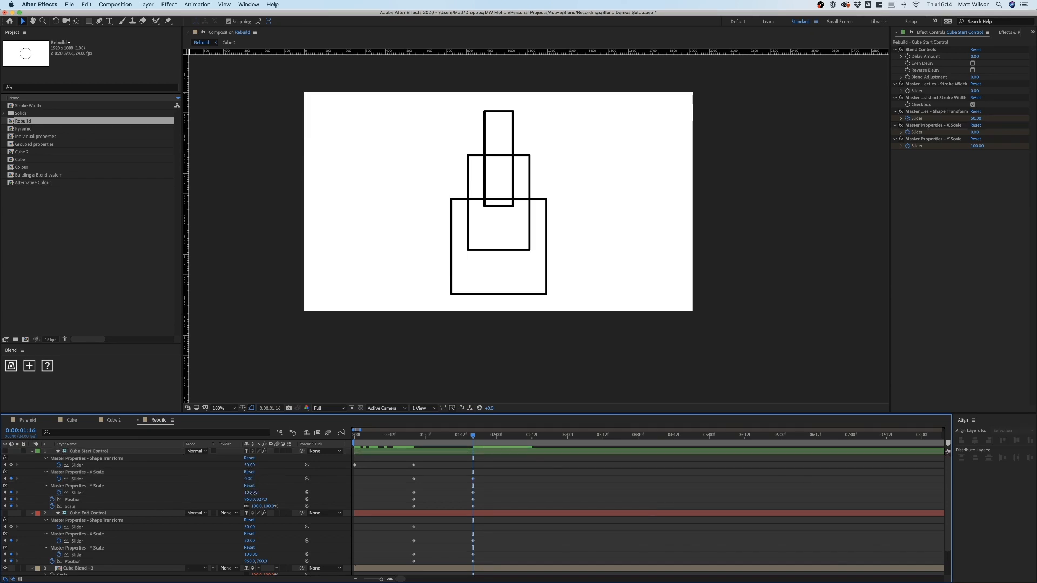
{"action": "mouse_move", "coordinate": [252, 492]}
{"action": "left_mouse_down"}
{"action": "mouse_move", "coordinate": [190, 494]}
{"action": "mouse_move", "coordinate": [235, 497]}
{"action": "left_mouse_up"}
{"action": "left_click", "coordinate": [251, 493]}
{"action": "type", "text": "0"}
{"action": "key", "text": "Return"}
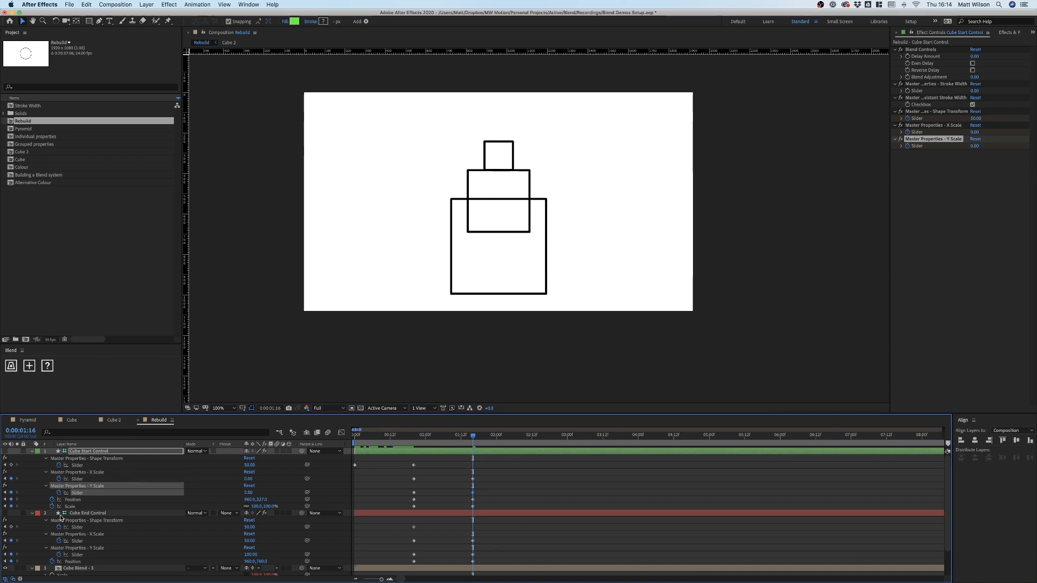
Set the Y Scale slider of Cube End Control to 0 at 0:00:01:16
{"action": "left_click", "coordinate": [252, 554]}
{"action": "type", "text": "0"}
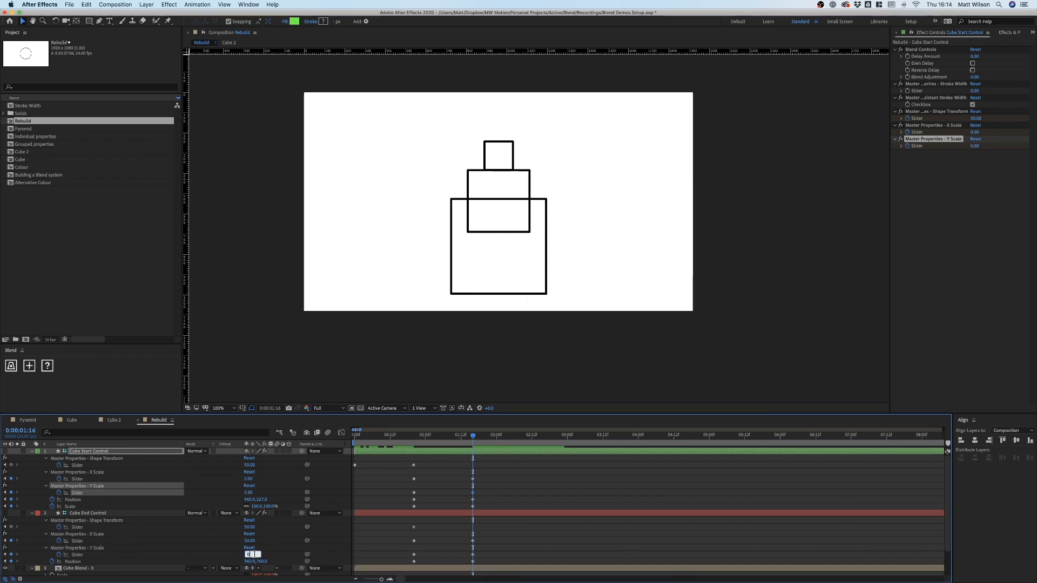
{"action": "key", "text": "Return"}
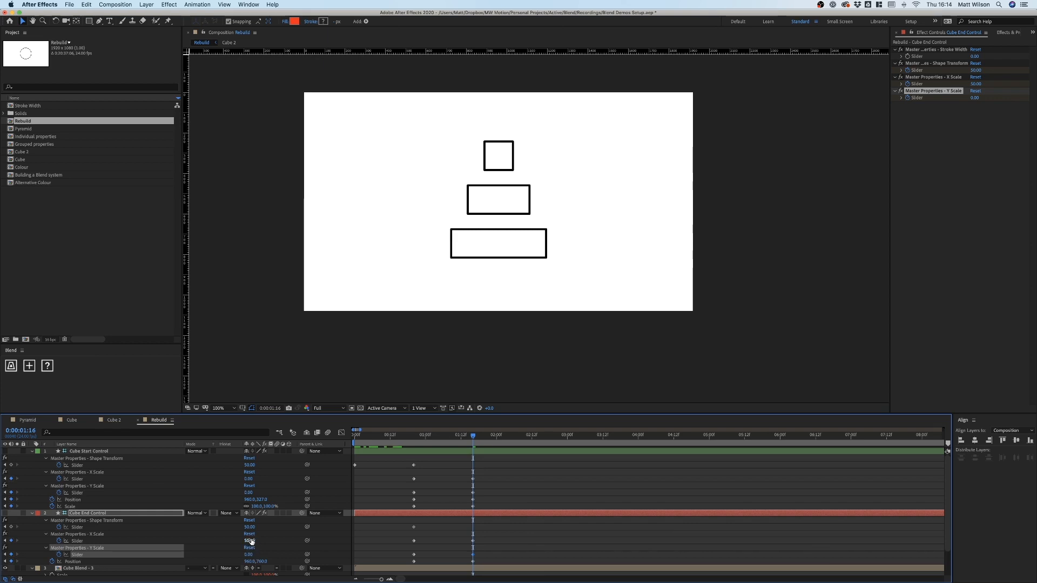
Set the X Scale slider of Cube End Control to 100 at 0:00:01:16
{"action": "left_click_drag", "start_coordinate": [250, 540], "coordinate": [267, 540]}
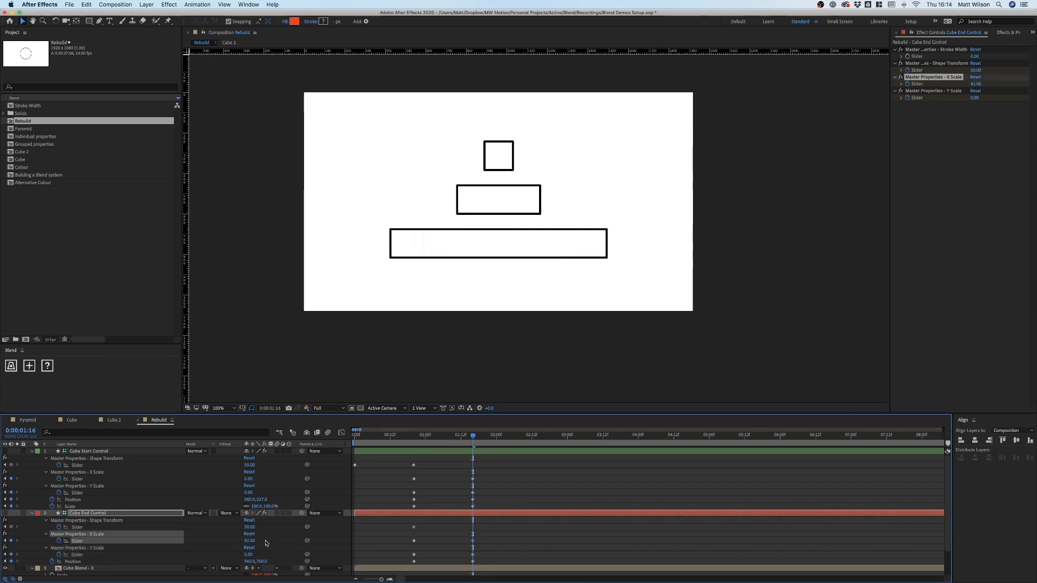
{"action": "left_click", "coordinate": [250, 540]}
{"action": "type", "text": "100"}
{"action": "key", "text": "Return"}
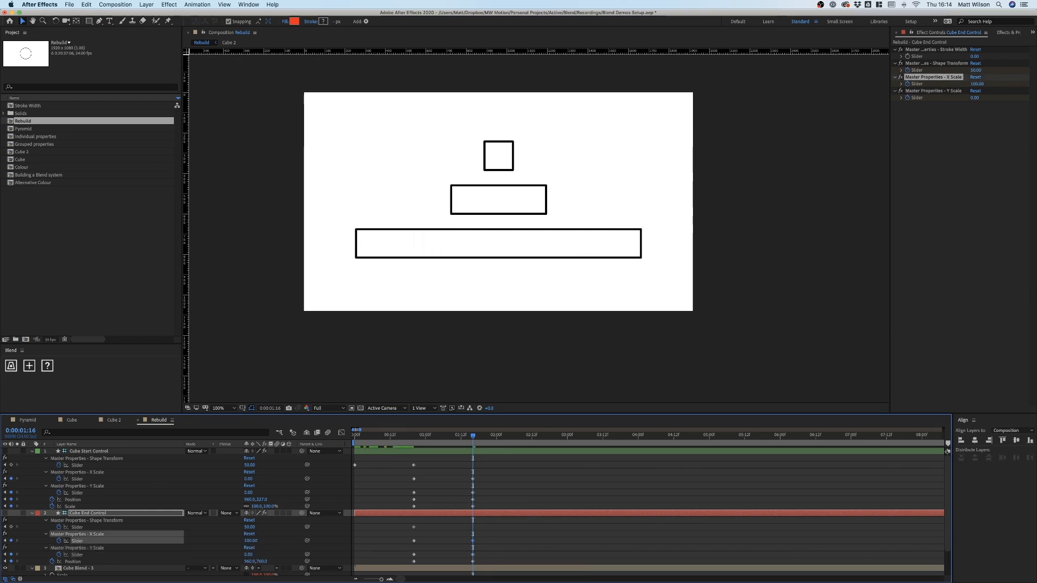
{"action": "left_click", "coordinate": [522, 491]}
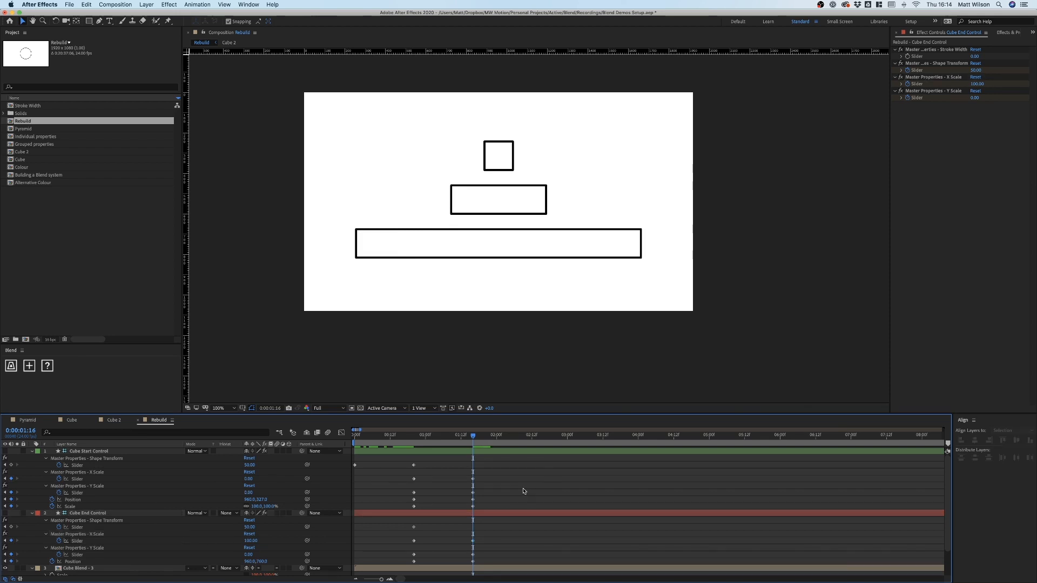
Duplicate the Cube Blend layer twice to make a five-shape pyramid
{"action": "left_click", "coordinate": [82, 567]}
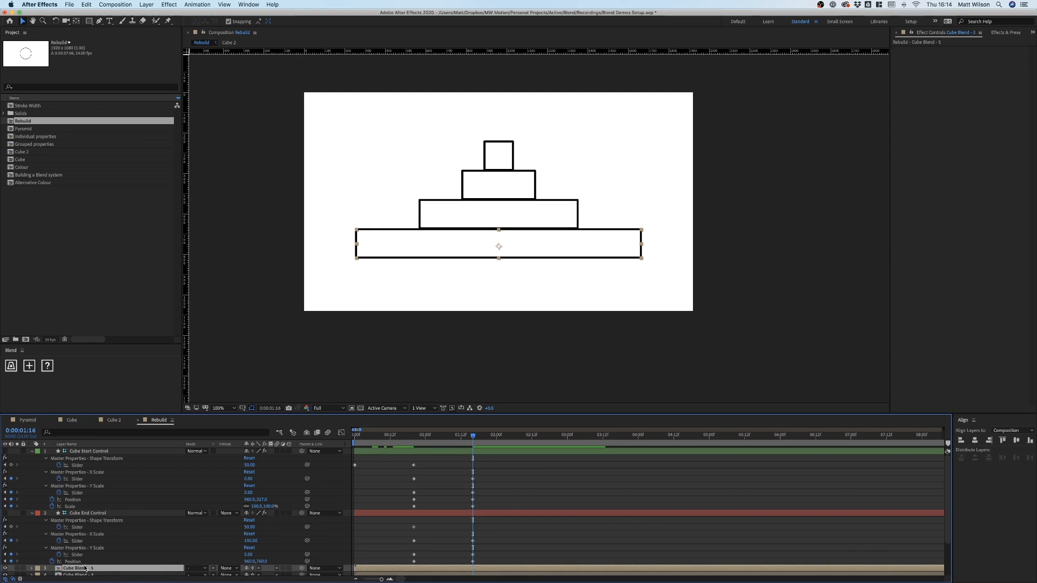
{"action": "key", "text": "Delete"}
{"action": "key", "text": "super+z"}
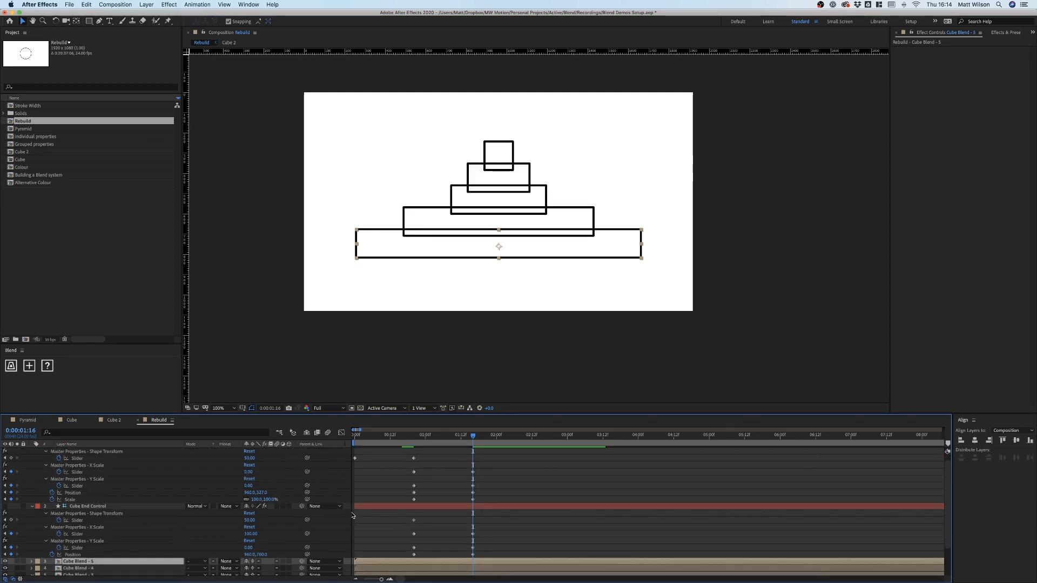
Narrow the pyramid's base by setting Cube End Control's X Scale slider to 90 at 0:00:01:16
{"action": "left_click_drag", "start_coordinate": [254, 533], "coordinate": [247, 534]}
{"action": "left_click", "coordinate": [250, 533]}
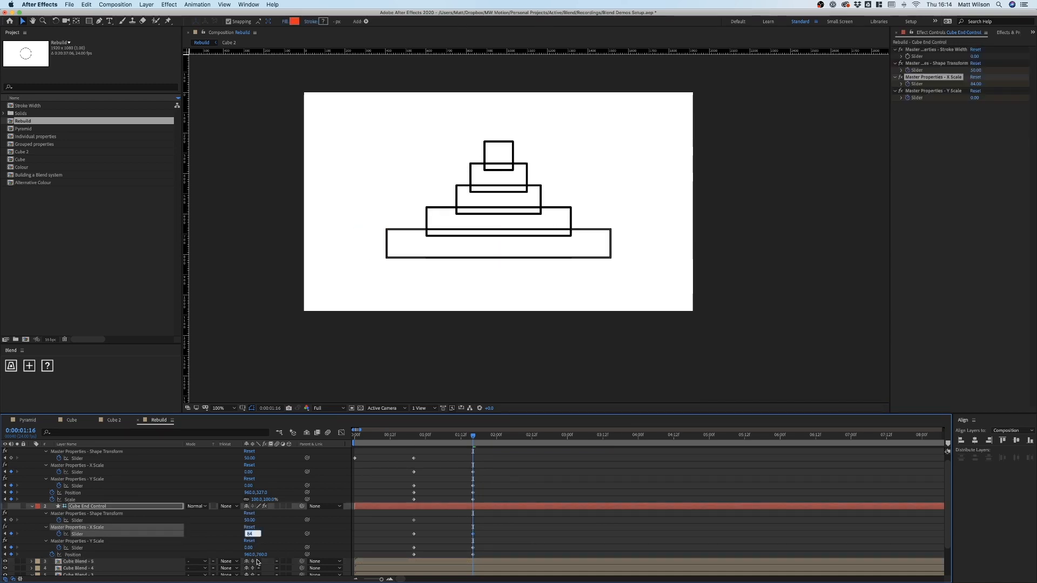
{"action": "type", "text": "90"}
{"action": "key", "text": "Return"}
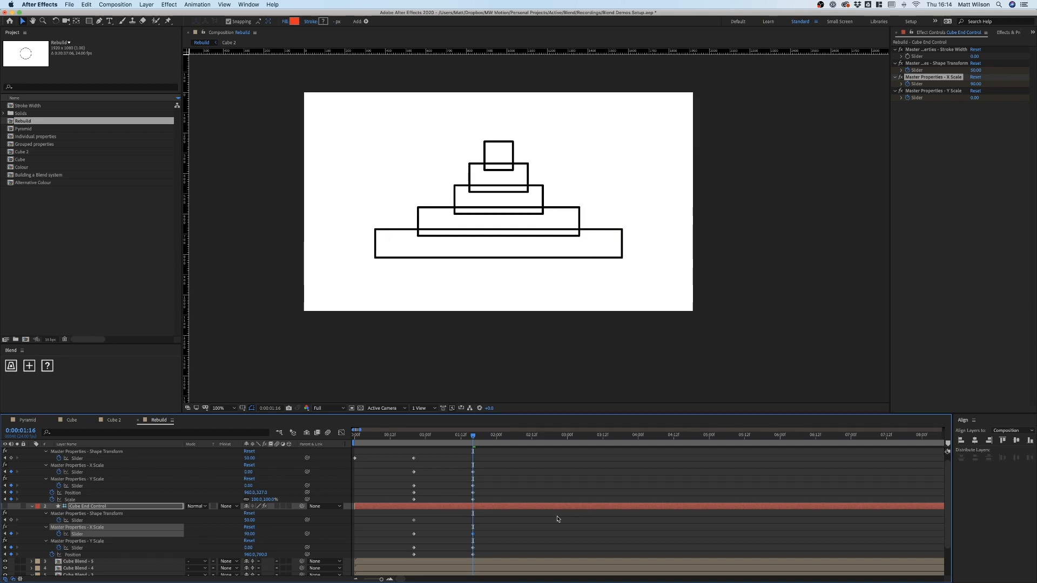
{"action": "left_click", "coordinate": [511, 523]}
{"action": "scroll", "coordinate": [231, 460], "scroll_direction": "up", "scroll_amount": 1}
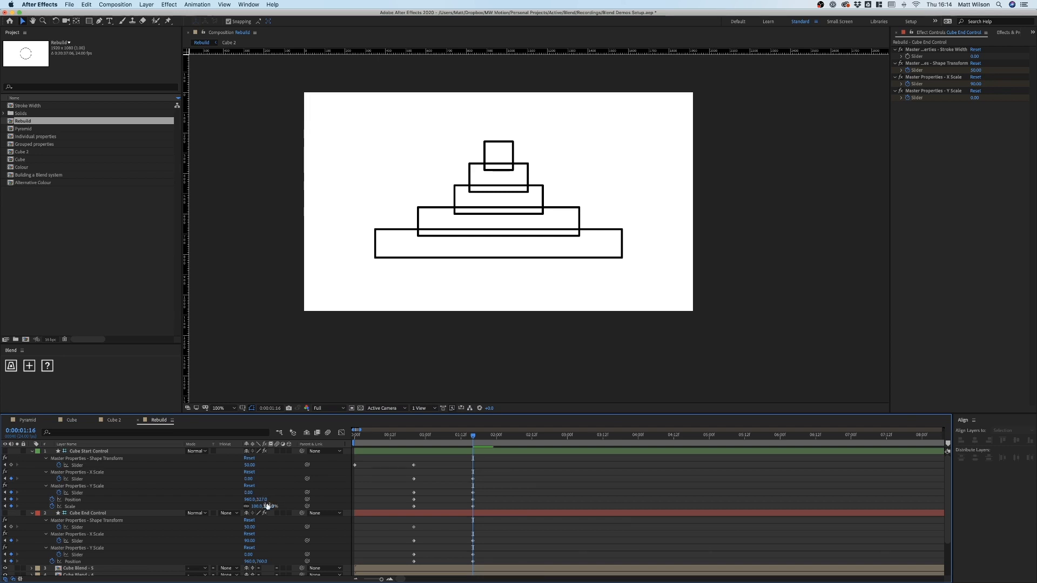
Stack the five boxes edge to edge by setting Position Y to 287 on Cube Start Control and 849 on Cube End Control
{"action": "left_click_drag", "start_coordinate": [262, 500], "coordinate": [248, 500]}
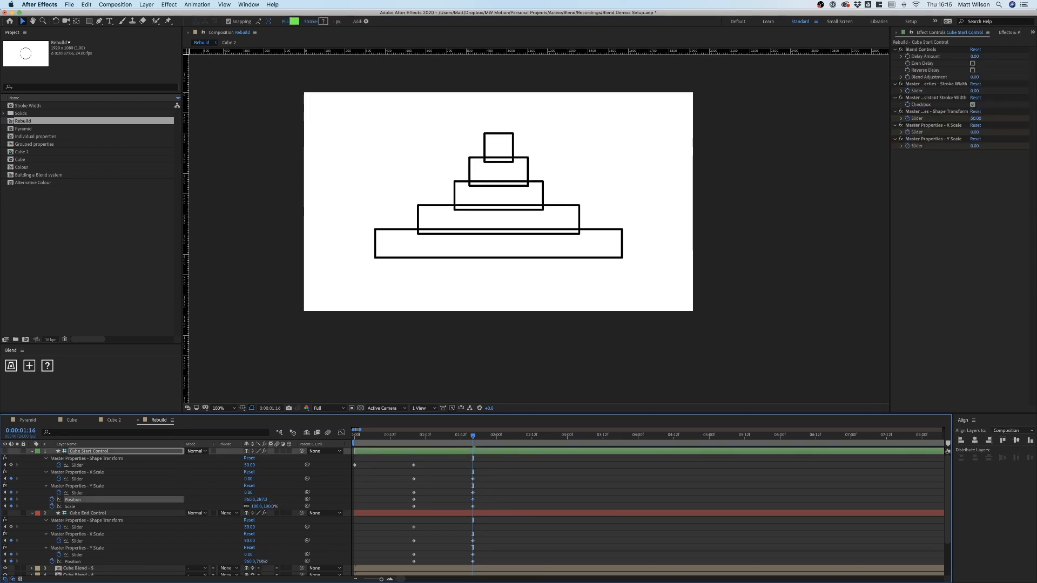
{"action": "left_click_drag", "start_coordinate": [265, 561], "coordinate": [319, 551]}
{"action": "left_click_drag", "start_coordinate": [317, 551], "coordinate": [310, 552]}
{"action": "left_click", "coordinate": [555, 487]}
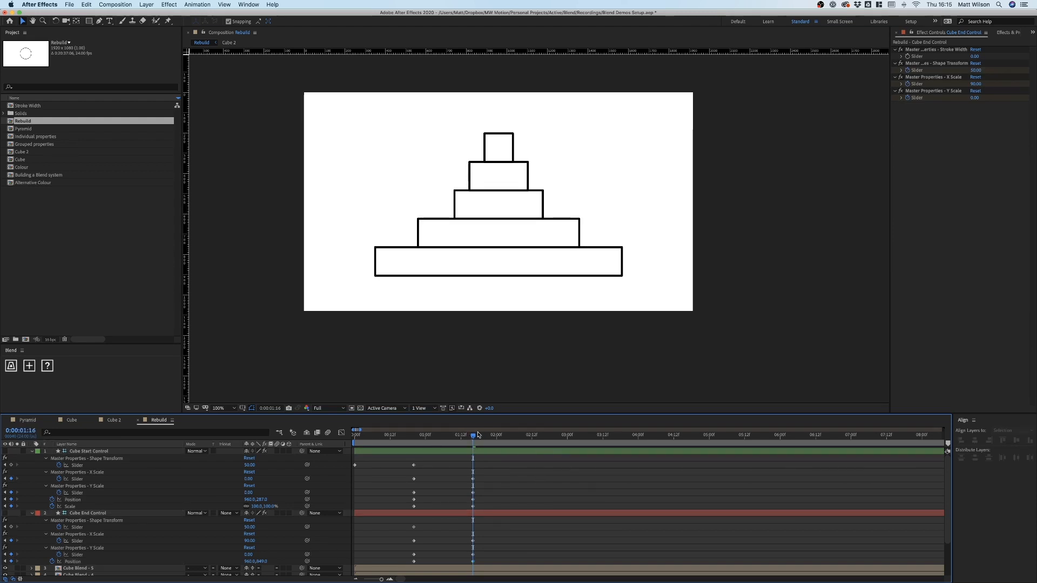
Set the Shape Transform sliders of Cube Start Control and Cube End Control to 100 at 0:00:01:16
{"action": "mouse_move", "coordinate": [478, 434]}
{"action": "left_mouse_down"}
{"action": "mouse_move", "coordinate": [406, 444]}
{"action": "mouse_move", "coordinate": [474, 438]}
{"action": "left_mouse_up"}
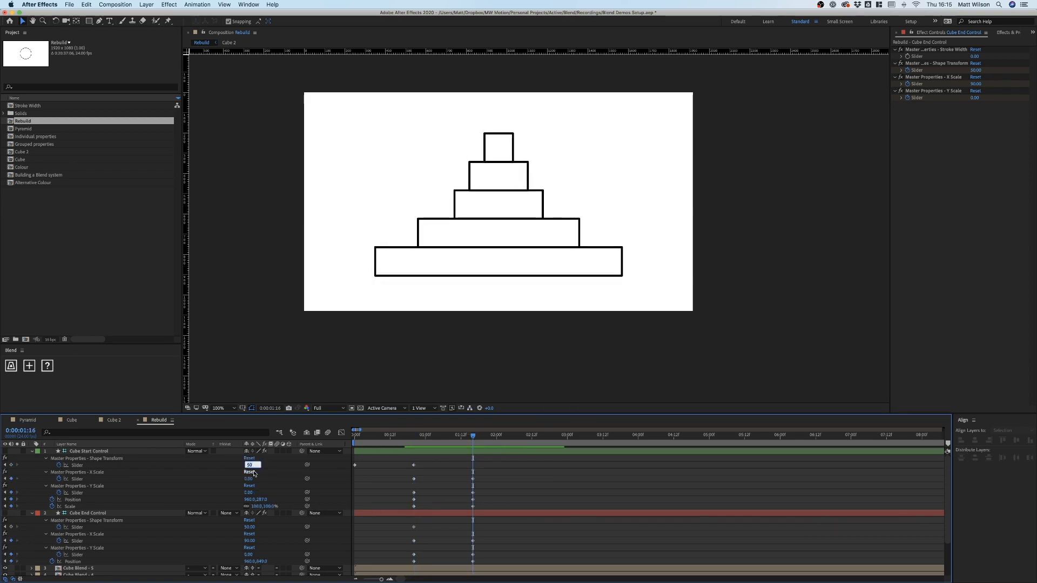
{"action": "type", "text": "00"}
{"action": "key", "text": "Return"}
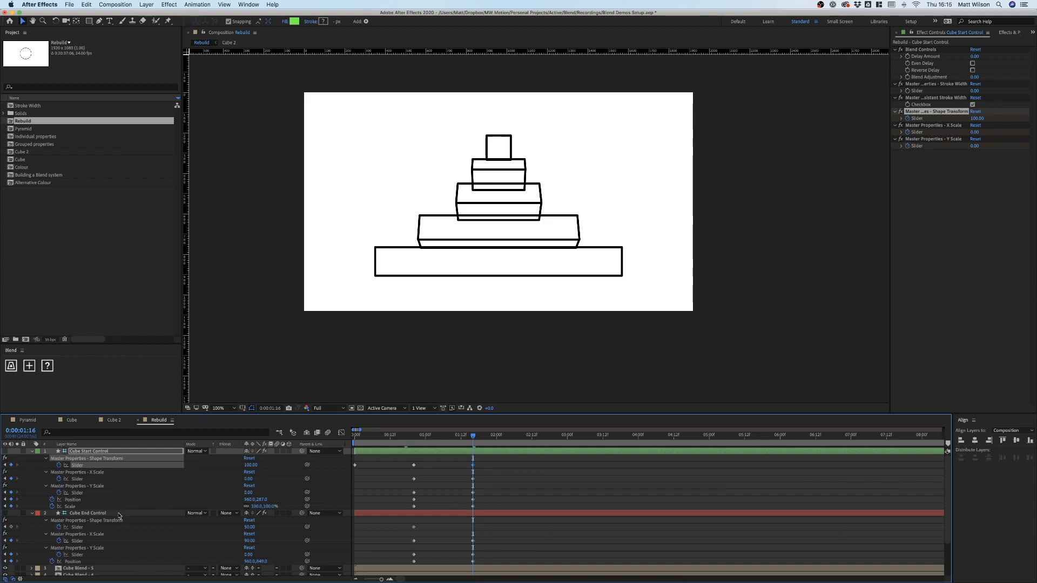
{"action": "left_click", "coordinate": [250, 527]}
{"action": "type", "text": "100"}
{"action": "key", "text": "Return"}
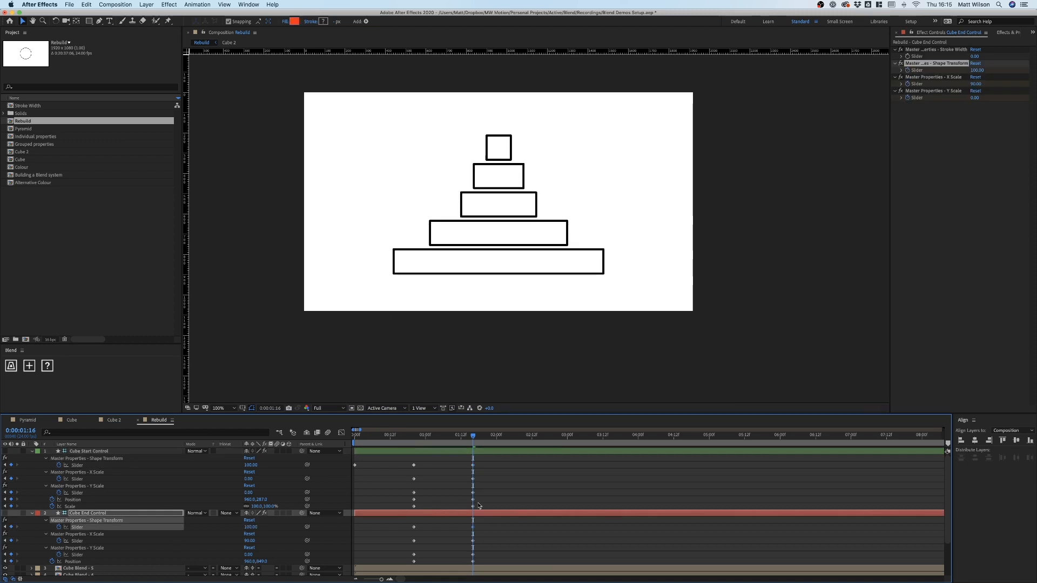
{"action": "left_click", "coordinate": [493, 490]}
Close the gaps between the boxes by setting Position Y to 331 on Cube Start Control and 810 on Cube End Control
{"action": "left_click", "coordinate": [81, 452]}
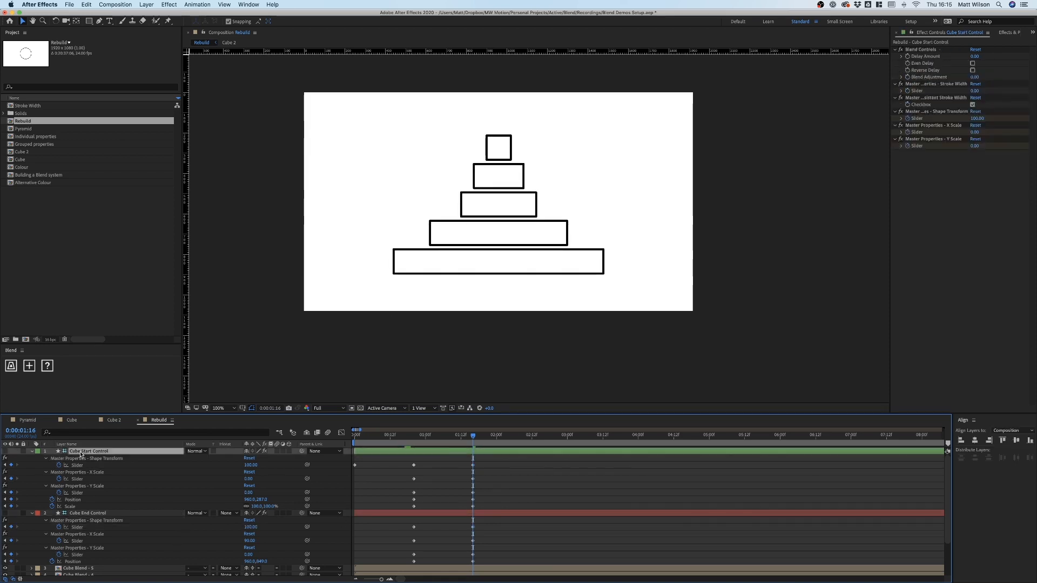
{"action": "left_click_drag", "start_coordinate": [261, 499], "coordinate": [272, 499]}
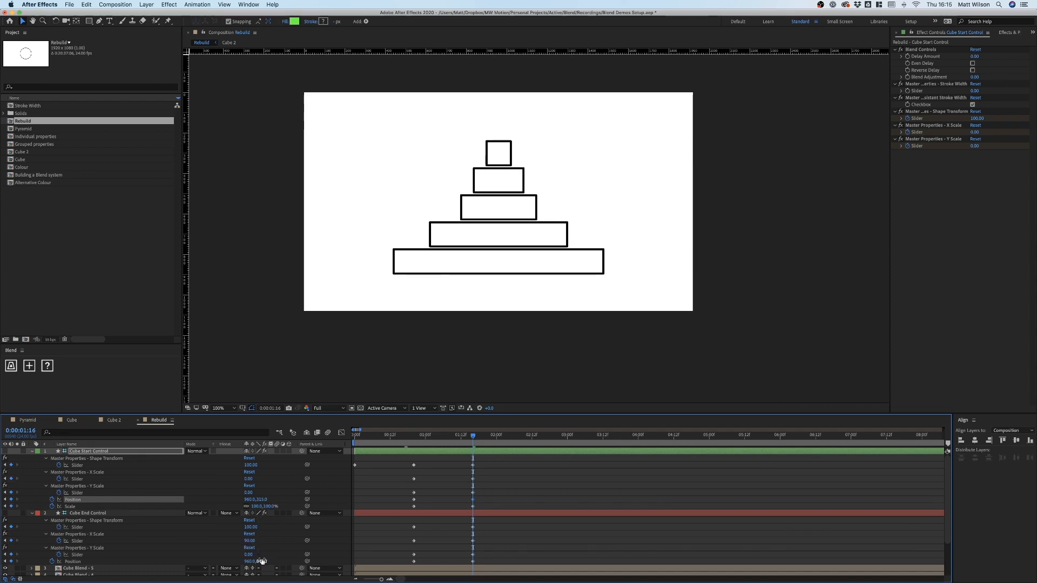
{"action": "left_click_drag", "start_coordinate": [260, 561], "coordinate": [252, 560]}
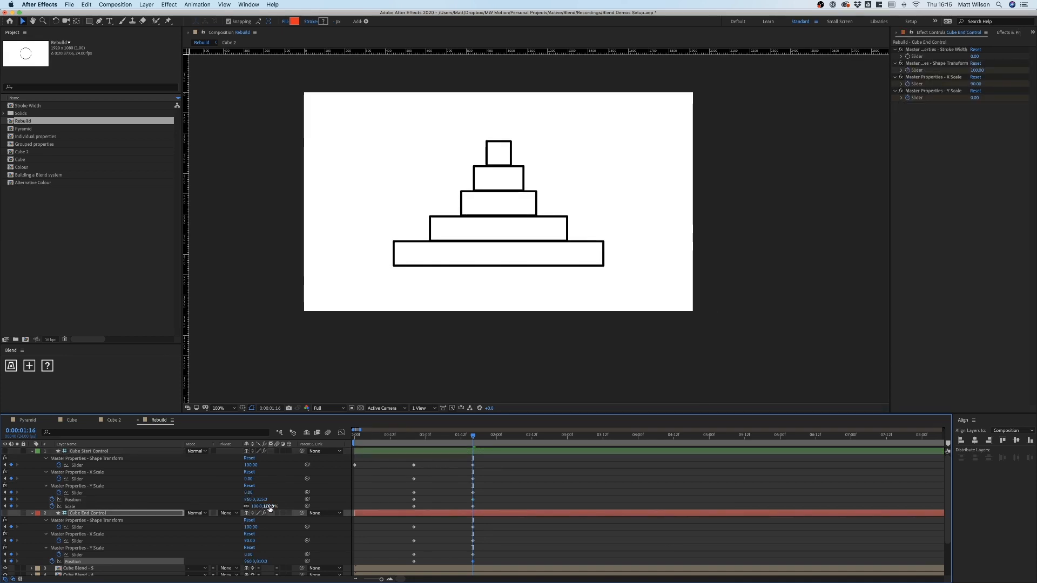
{"action": "left_click_drag", "start_coordinate": [269, 499], "coordinate": [271, 500]}
Keyframe Cube Start Control's Position at 0:00:01:07 with a Y value of 141.1 to lift the pyramid's tip
{"action": "left_click_drag", "start_coordinate": [474, 436], "coordinate": [350, 467]}
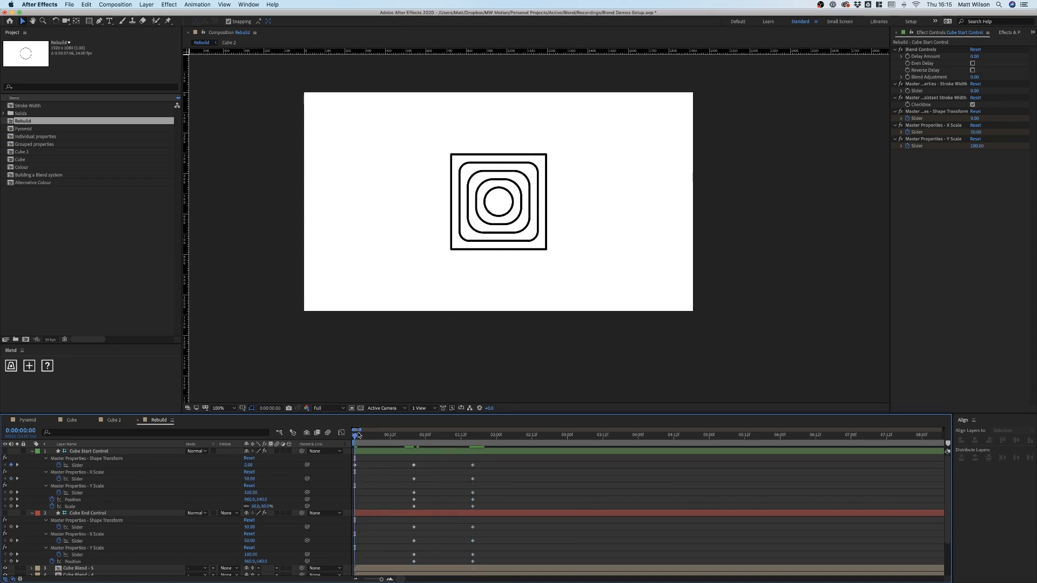
{"action": "left_click_drag", "start_coordinate": [358, 435], "coordinate": [446, 432]}
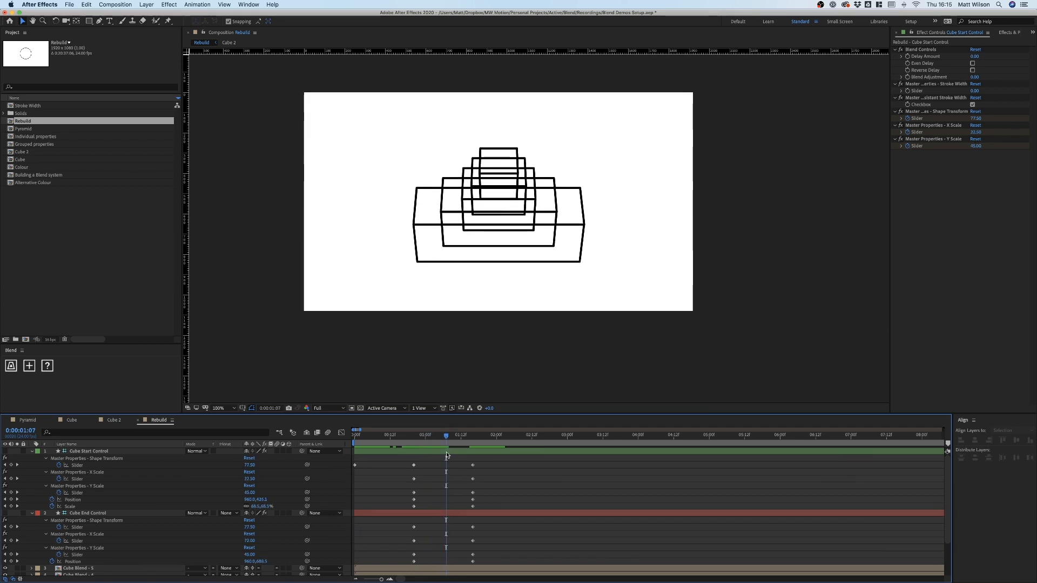
{"action": "left_click", "coordinate": [139, 452]}
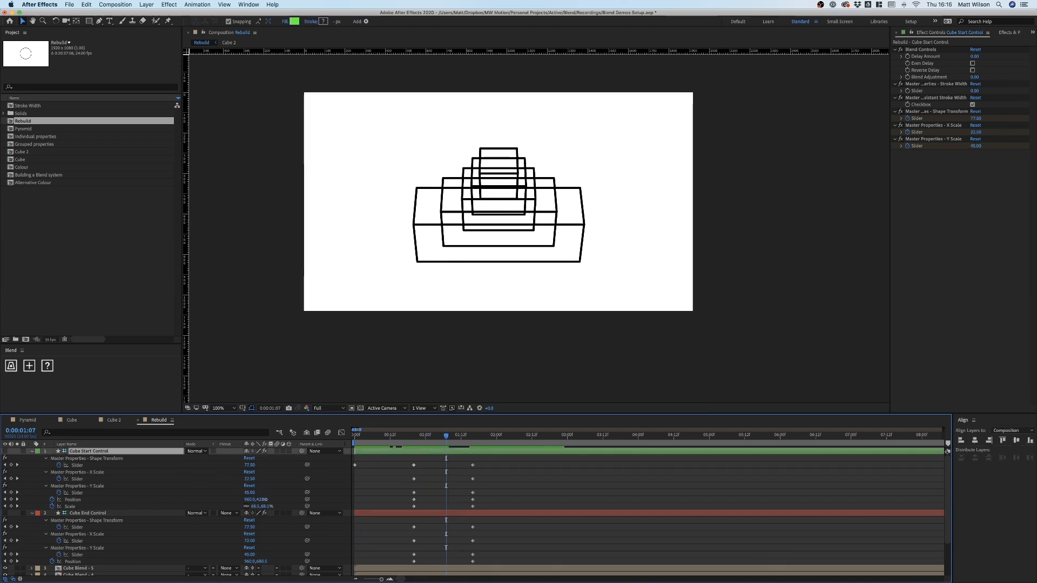
{"action": "left_click_drag", "start_coordinate": [265, 499], "coordinate": [165, 485]}
{"action": "left_click", "coordinate": [460, 481]}
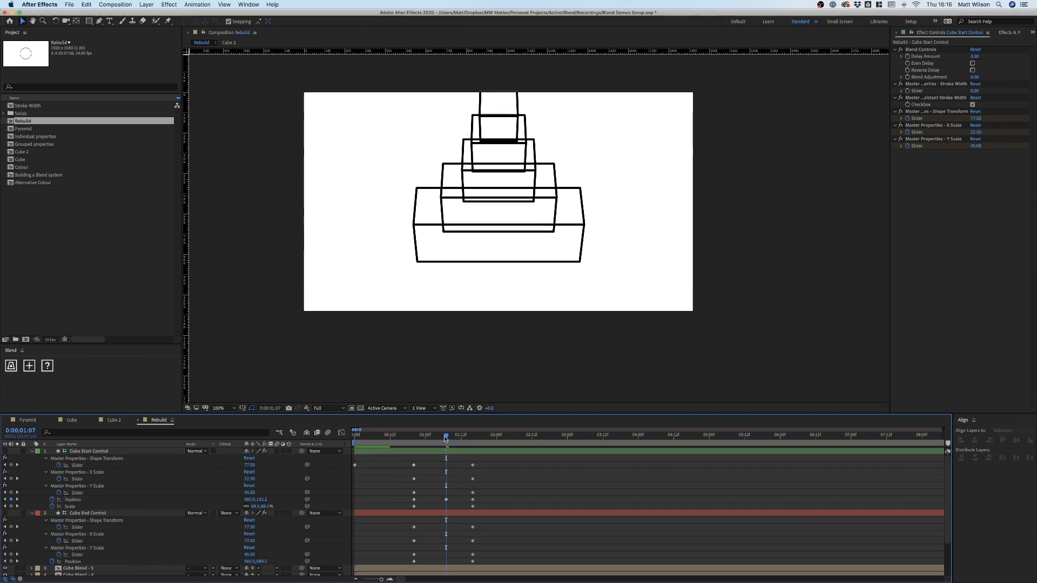
Make Cube Start Control's middle Position keyframe rove across time and scrub through the motion
{"action": "mouse_move", "coordinate": [444, 436]}
{"action": "left_mouse_down"}
{"action": "mouse_move", "coordinate": [415, 438]}
{"action": "mouse_move", "coordinate": [434, 440]}
{"action": "left_mouse_up"}
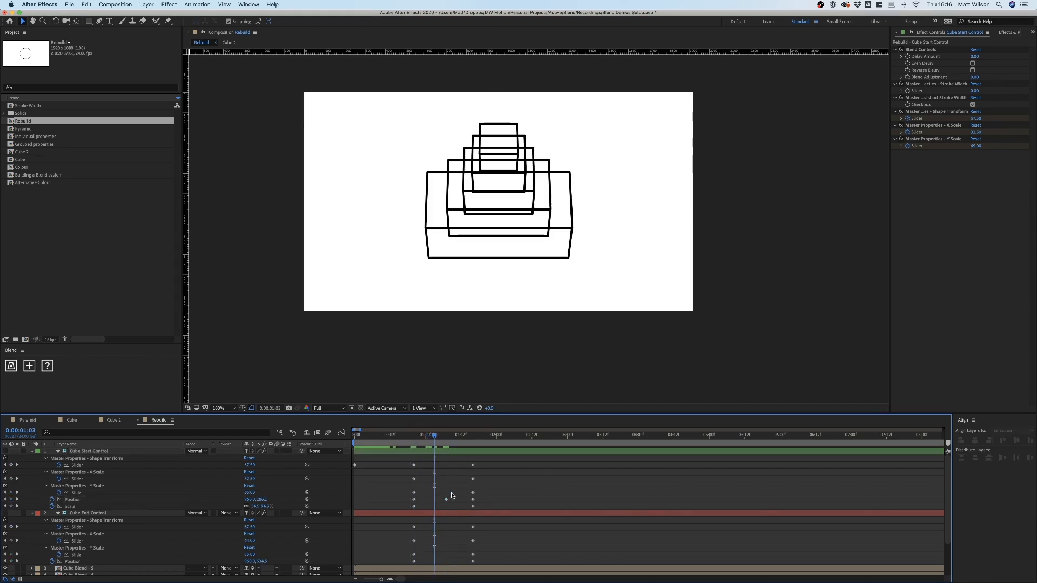
{"action": "right_click", "coordinate": [446, 499]}
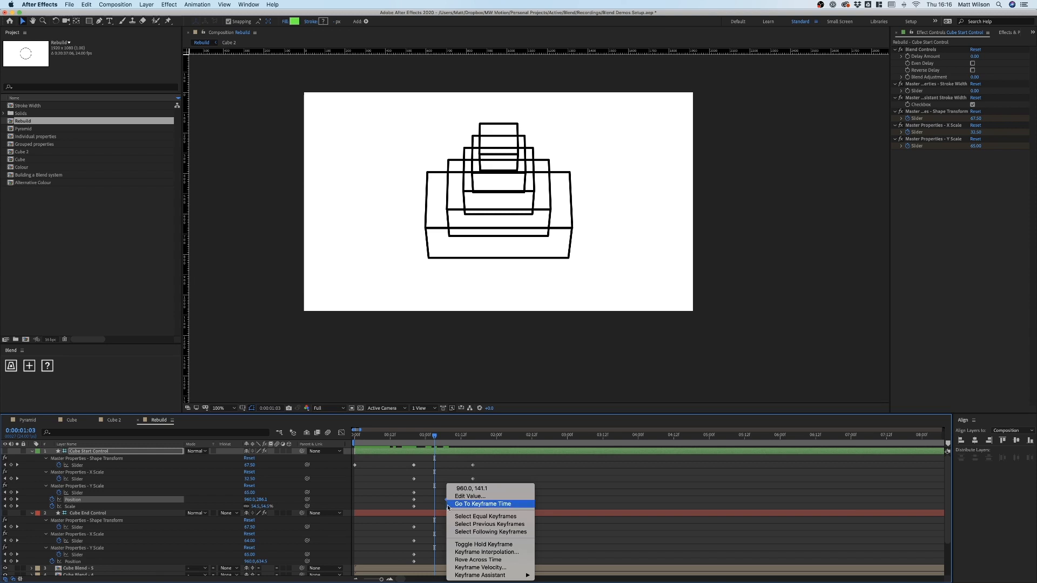
{"action": "left_click", "coordinate": [465, 560]}
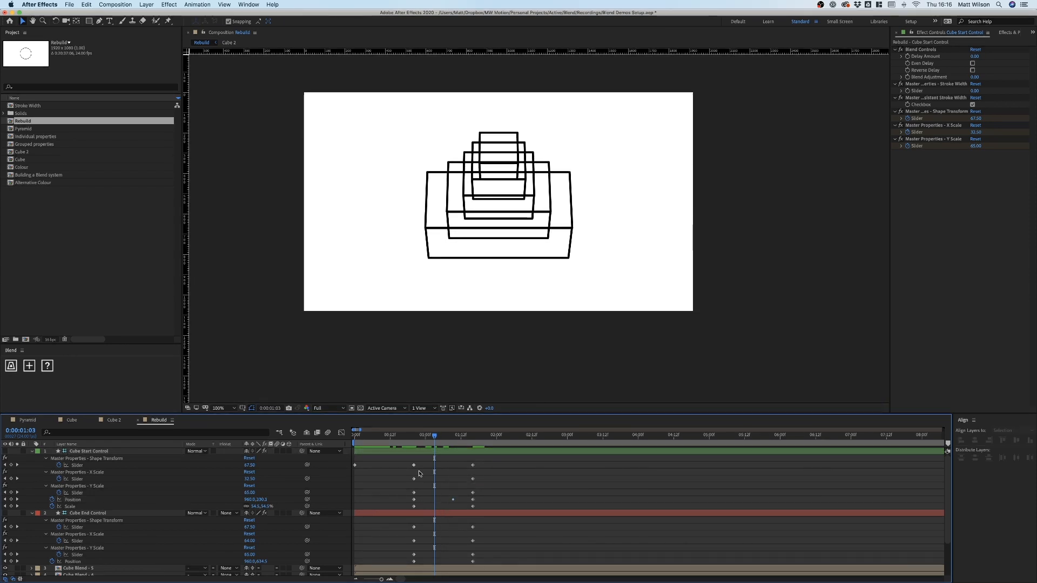
{"action": "left_click_drag", "start_coordinate": [434, 438], "coordinate": [512, 440]}
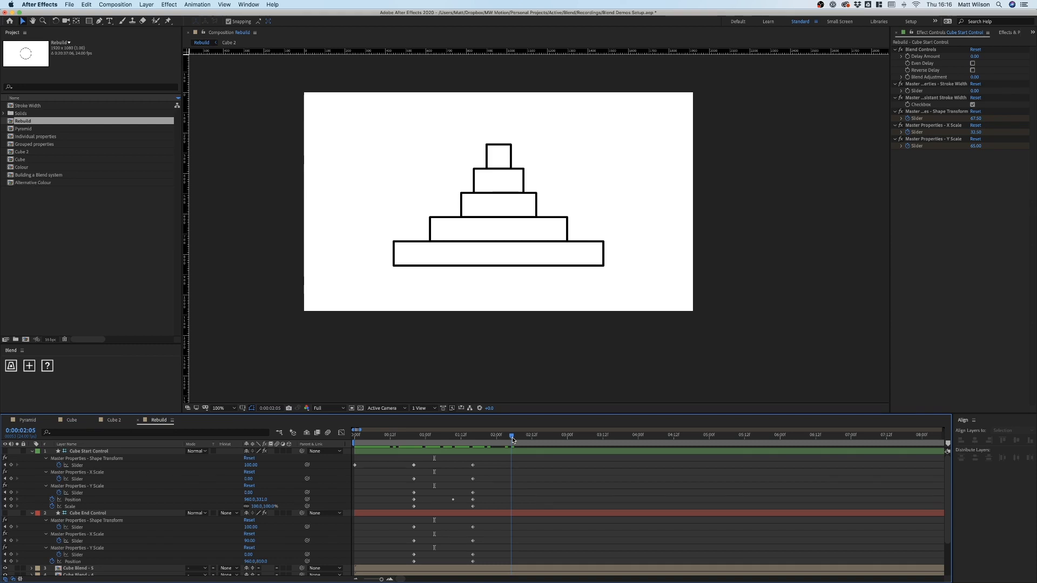
Set the Delay Amount in Cube Start Control's Blend Controls to 0.5 and check the frames from 0:00:01:16
{"action": "left_click_drag", "start_coordinate": [483, 441], "coordinate": [473, 440]}
{"action": "left_click", "coordinate": [101, 451]}
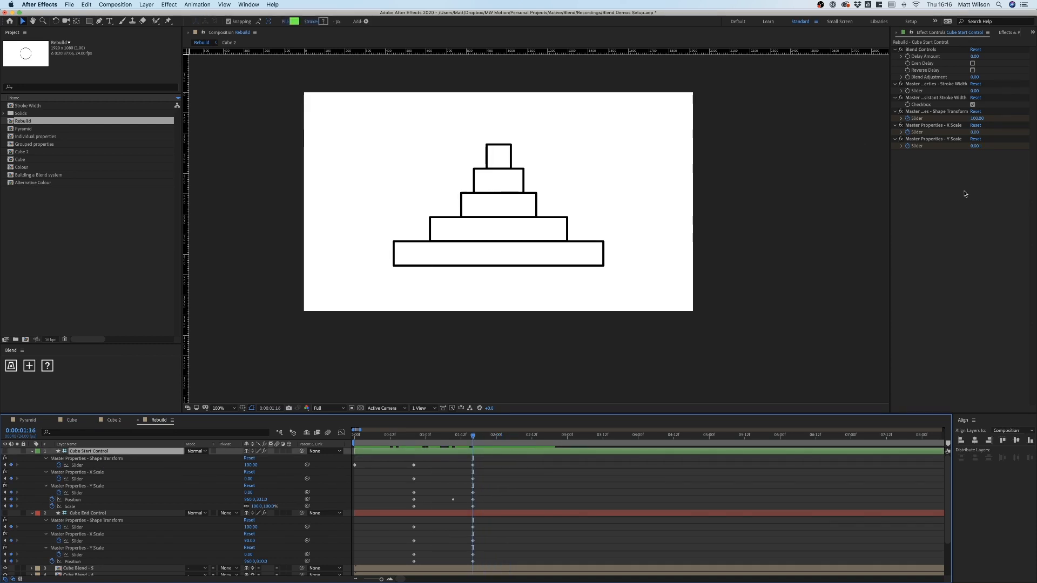
{"action": "left_click", "coordinate": [975, 57]}
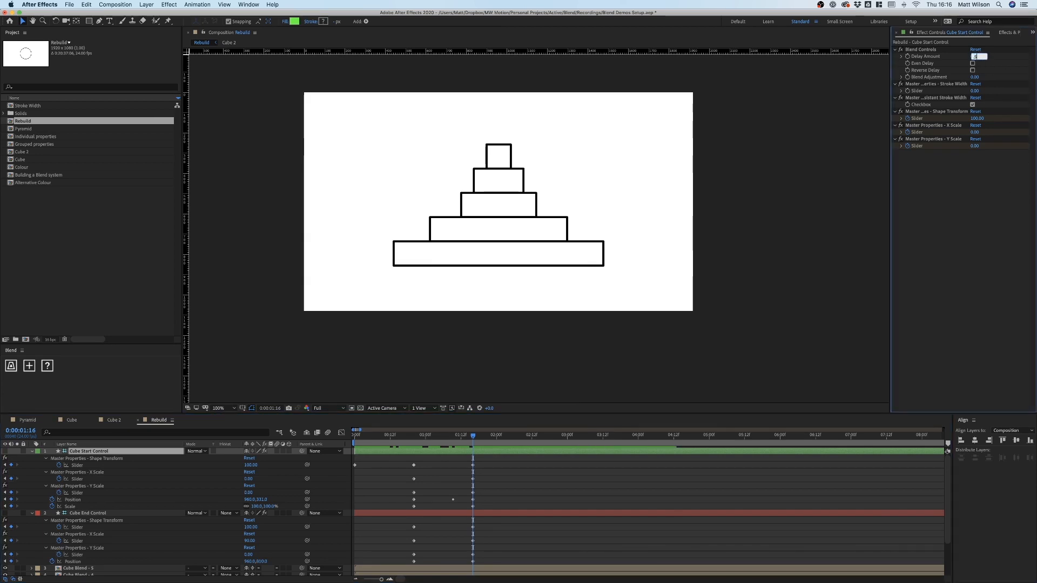
{"action": "type", "text": ".5"}
{"action": "key", "text": "Return"}
{"action": "left_click", "coordinate": [495, 463]}
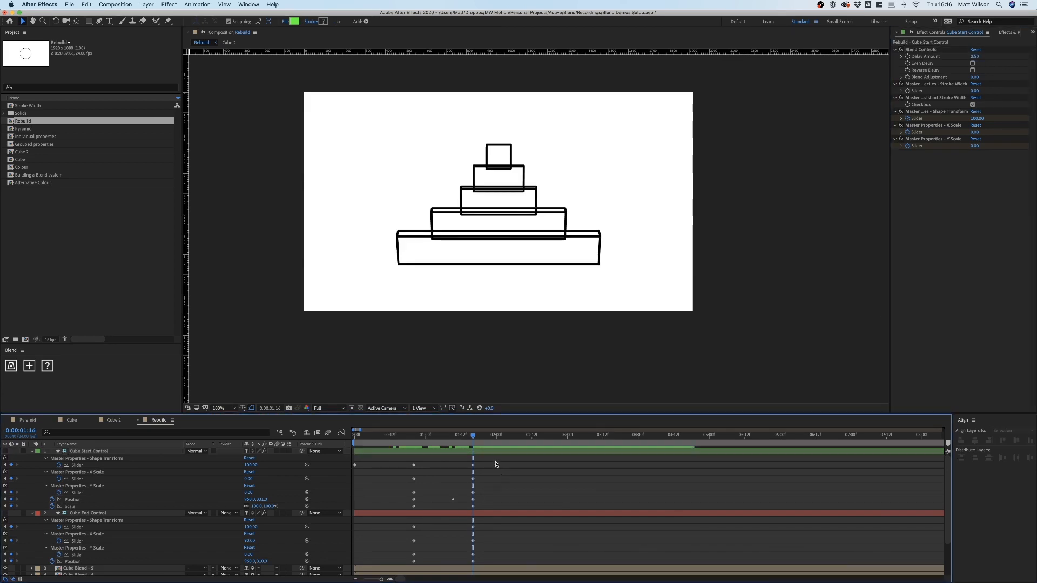
{"action": "key", "text": "Page_Down"}
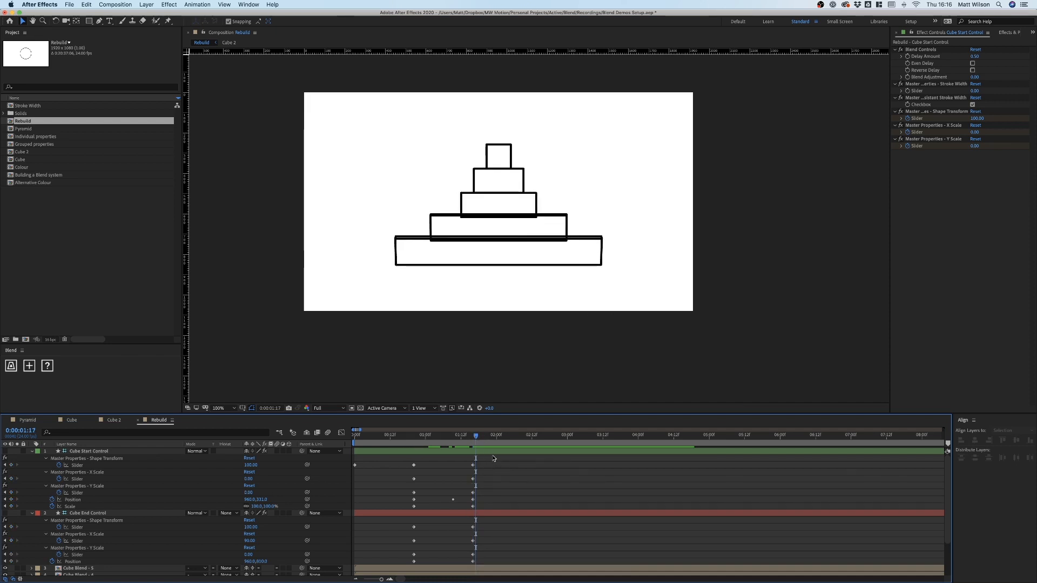
Apply Easy Ease to all keyframes of Cube Start Control and Cube End Control
{"action": "left_click_drag", "start_coordinate": [493, 458], "coordinate": [355, 567]}
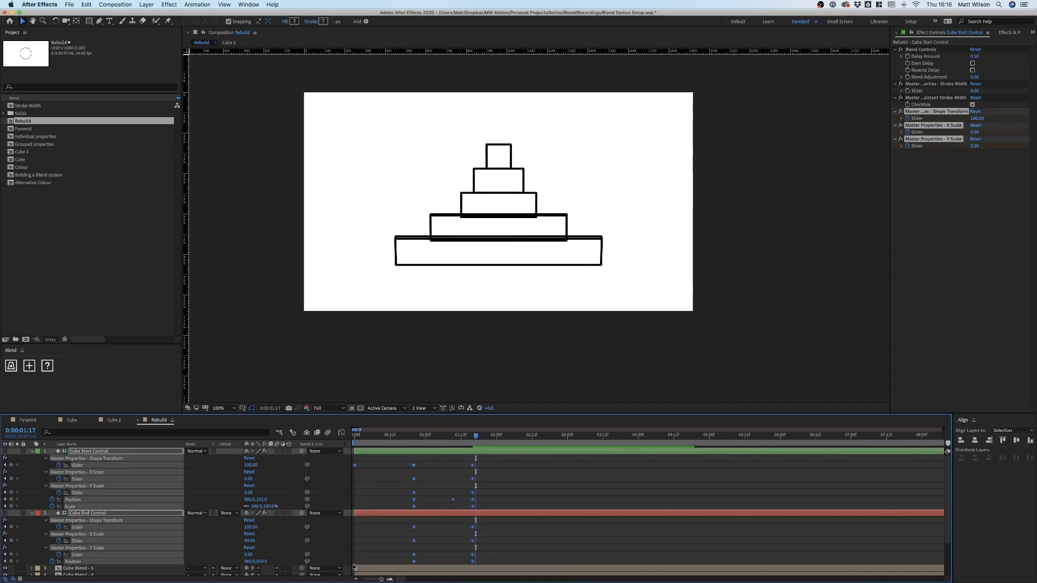
{"action": "key", "text": "F9"}
{"action": "left_click", "coordinate": [528, 483]}
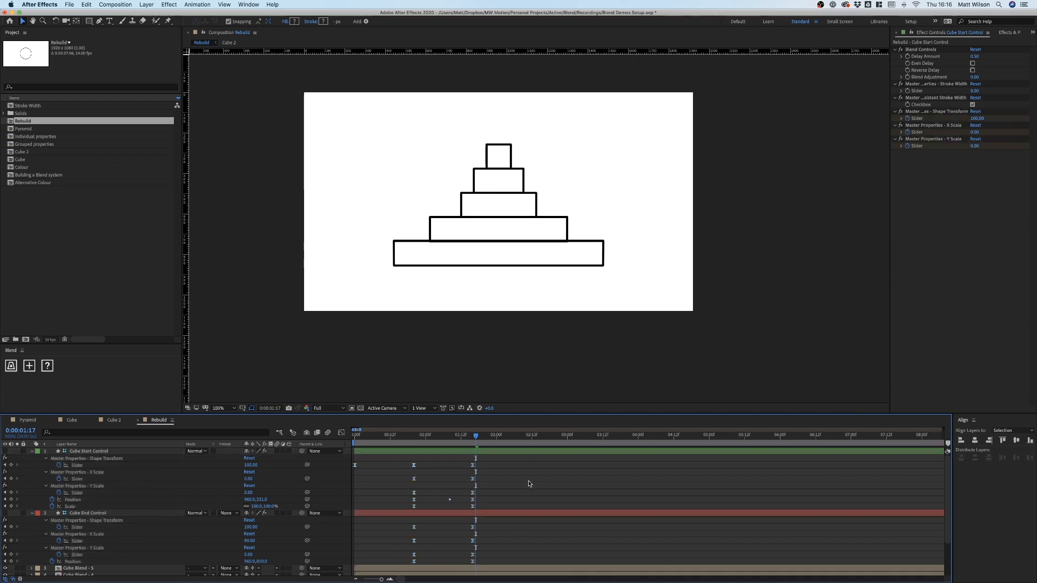
End the work area at about 0:00:02:08 and preview the animation
{"action": "left_click_drag", "start_coordinate": [475, 440], "coordinate": [519, 439]}
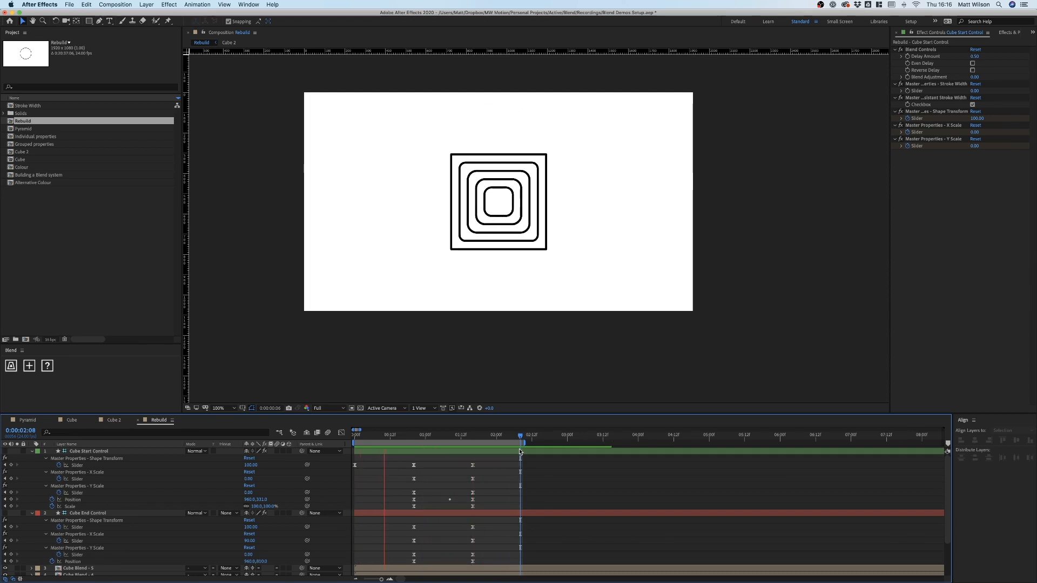
{"action": "key", "text": "space"}
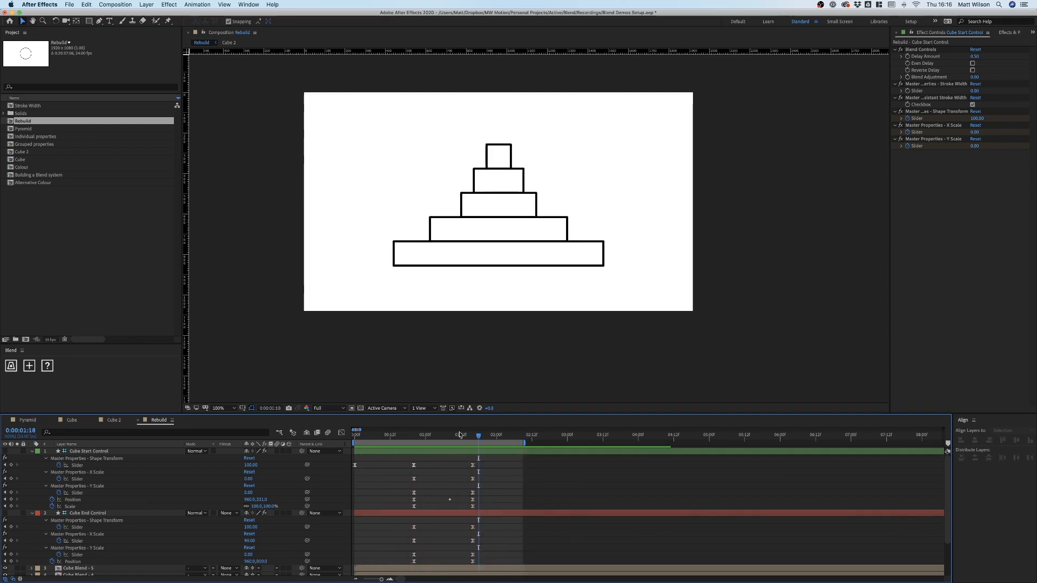
Set the Delay Amount in Cube Start Control's Blend Controls to 1 and preview the animation
{"action": "left_click", "coordinate": [457, 439]}
{"action": "left_click", "coordinate": [465, 452]}
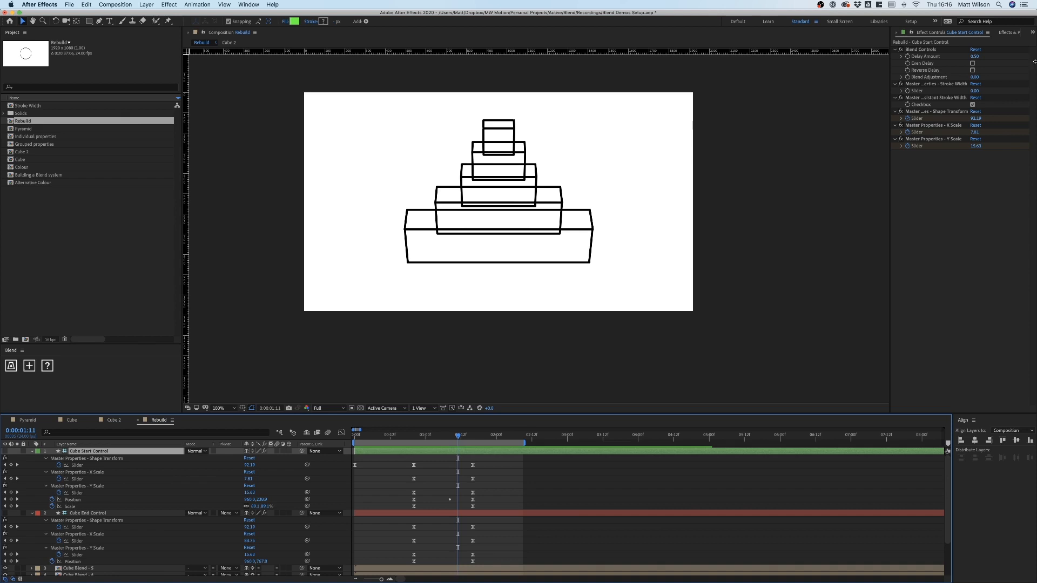
{"action": "left_click", "coordinate": [975, 56]}
{"action": "type", "text": "1"}
{"action": "key", "text": "Return"}
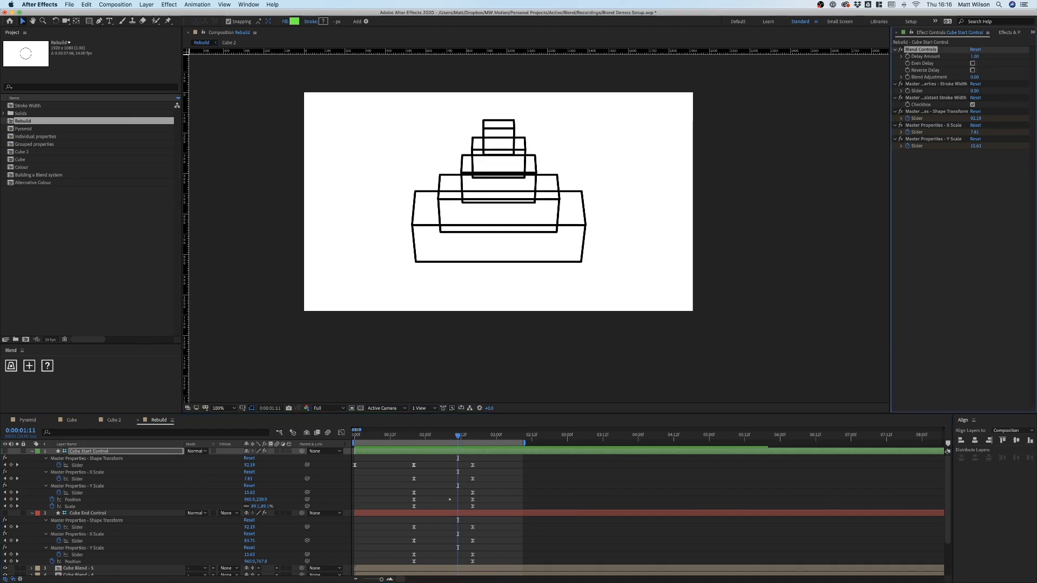
{"action": "key", "text": "space"}
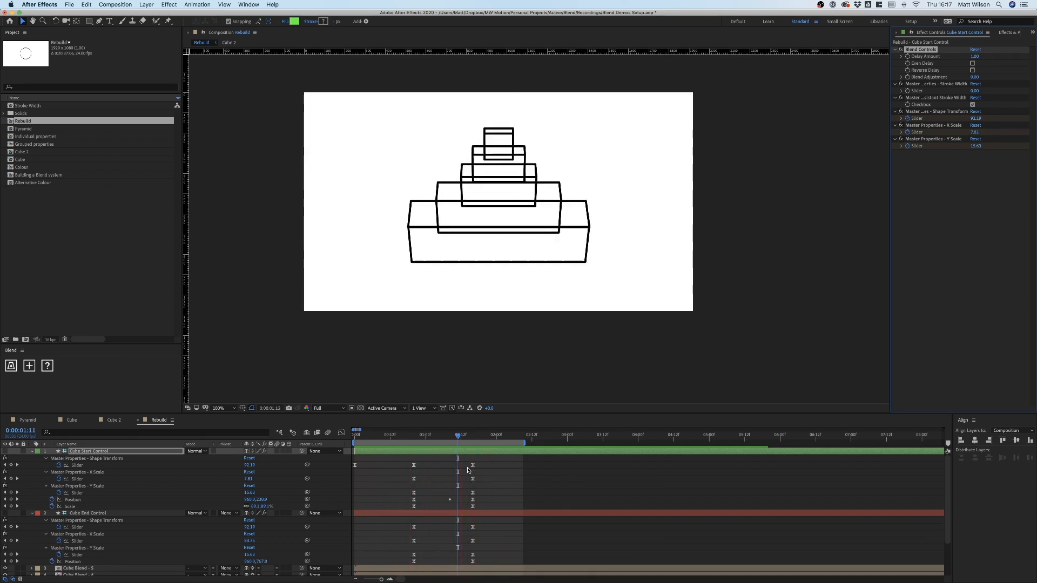
Stop the Rebuild preview and play the Pyramid composition's animation to examine how its squares rotate
{"action": "key", "text": "space"}
{"action": "left_click", "coordinate": [549, 487]}
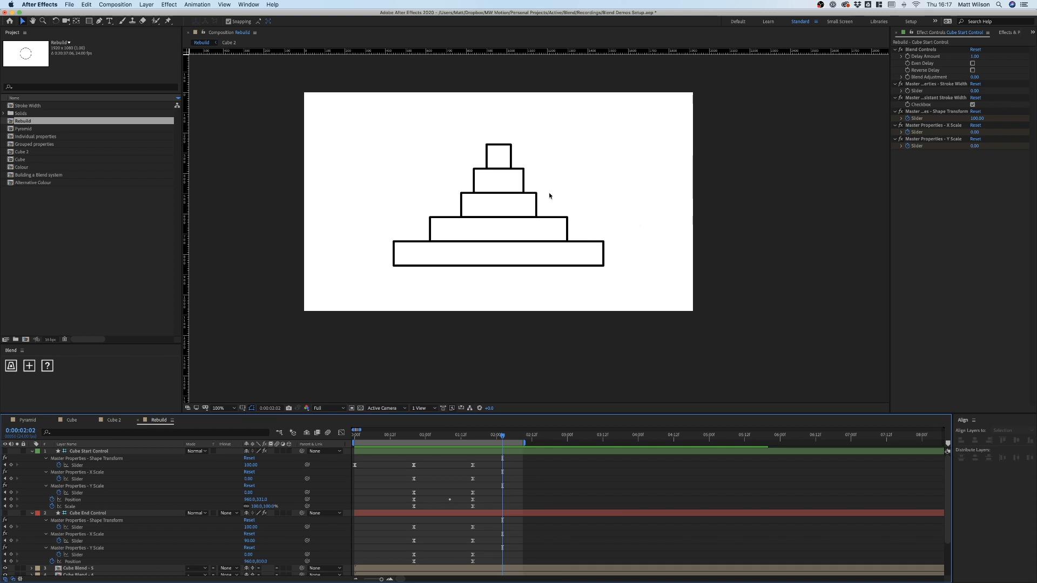
{"action": "left_click", "coordinate": [27, 419]}
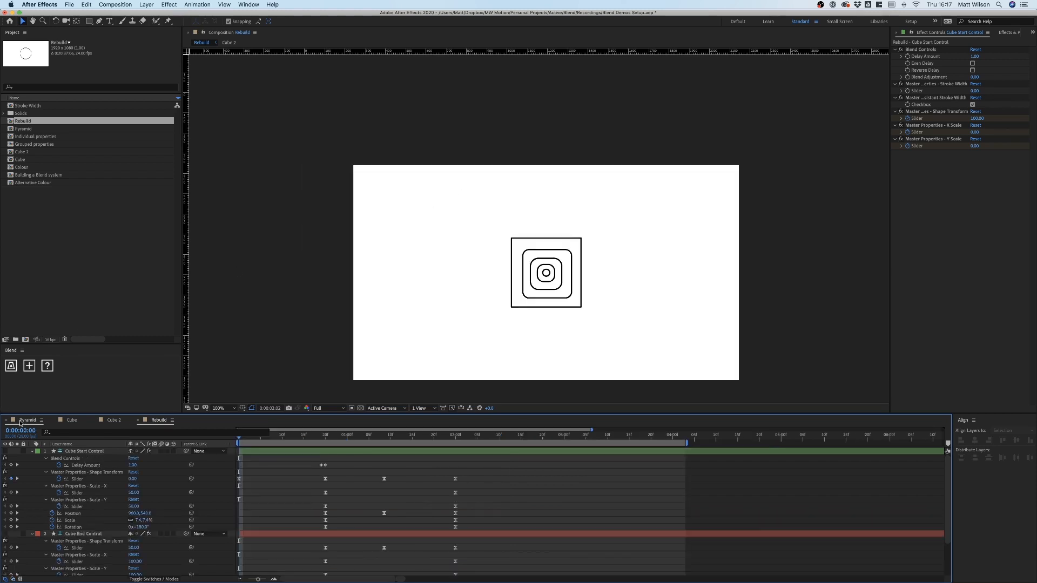
{"action": "left_click", "coordinate": [320, 436]}
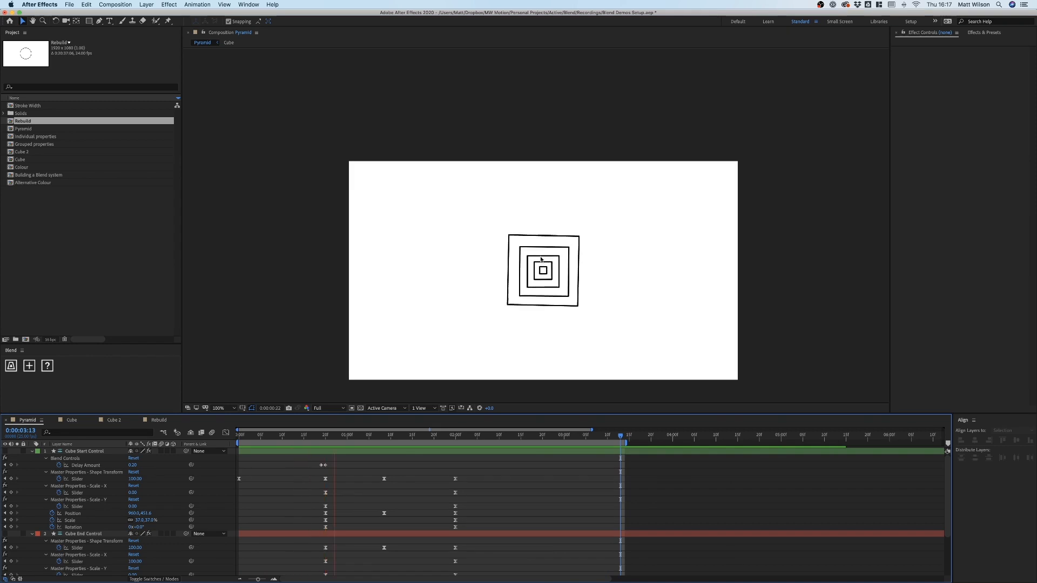
{"action": "key", "text": "space"}
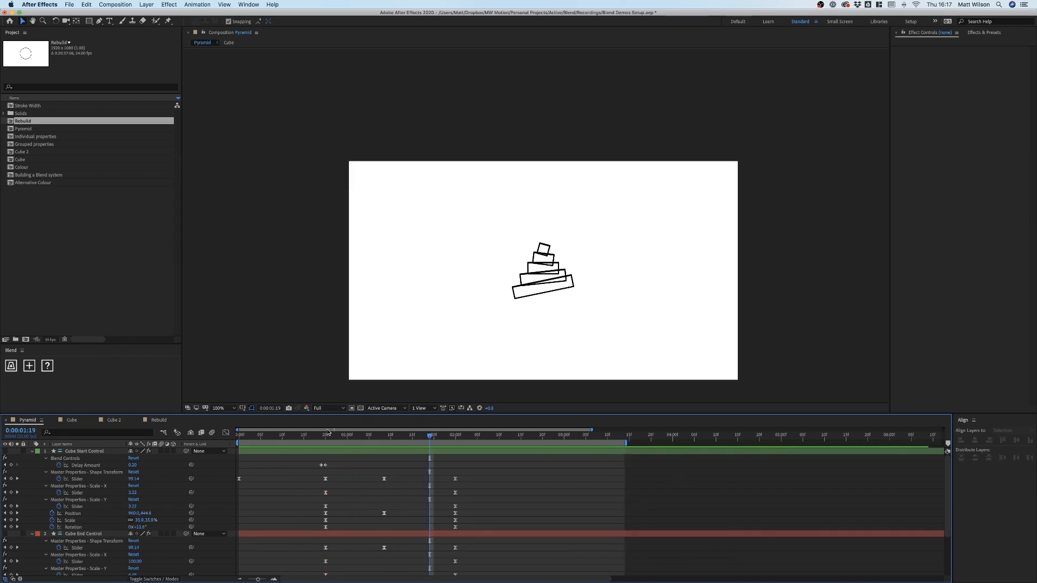
Copy Cube Start Control's Rotation keyframes from Pyramid and paste them onto Cube Start Control in Rebuild at 0:00:00:20
{"action": "left_click", "coordinate": [327, 434]}
{"action": "left_click", "coordinate": [77, 527]}
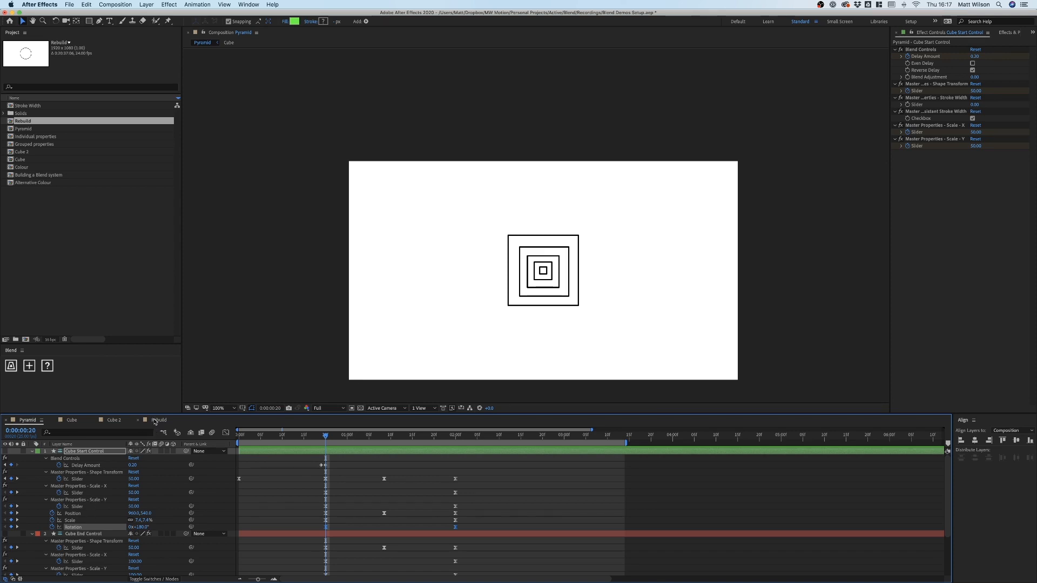
{"action": "left_click", "coordinate": [155, 420]}
{"action": "left_click_drag", "start_coordinate": [419, 438], "coordinate": [413, 439]}
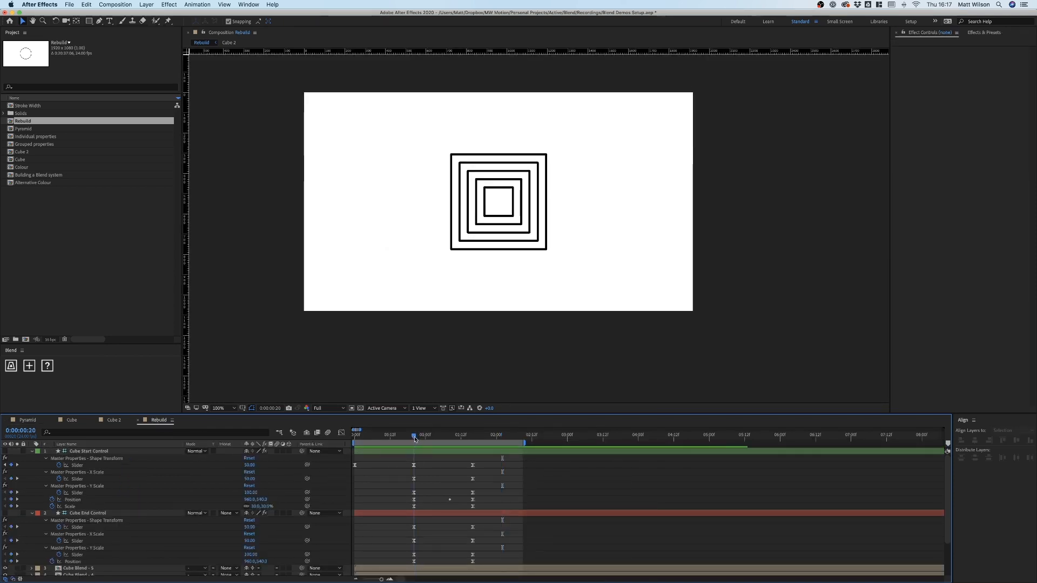
{"action": "left_click", "coordinate": [418, 455]}
{"action": "key", "text": "u"}
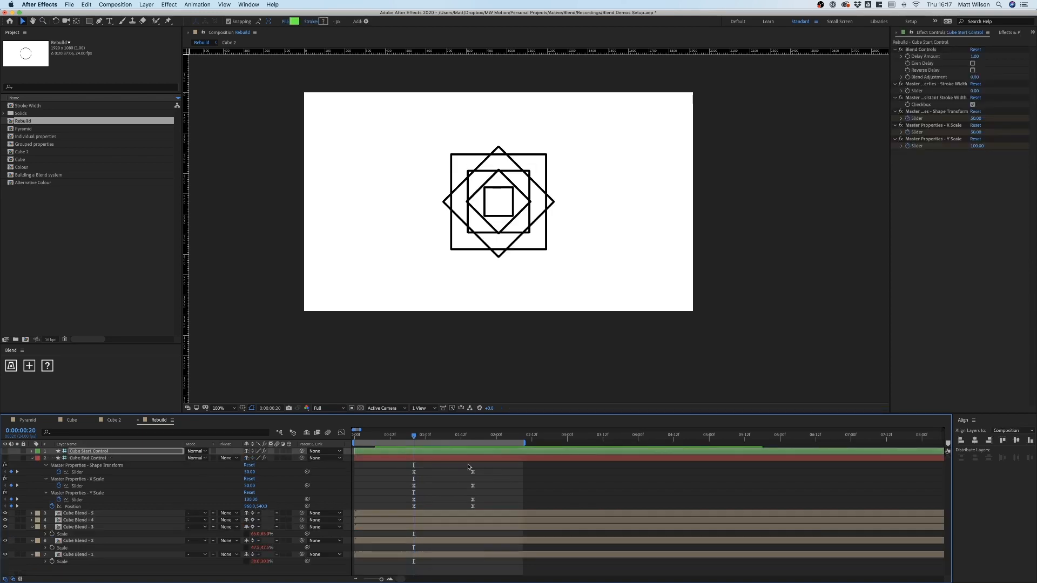
{"action": "key", "text": "u"}
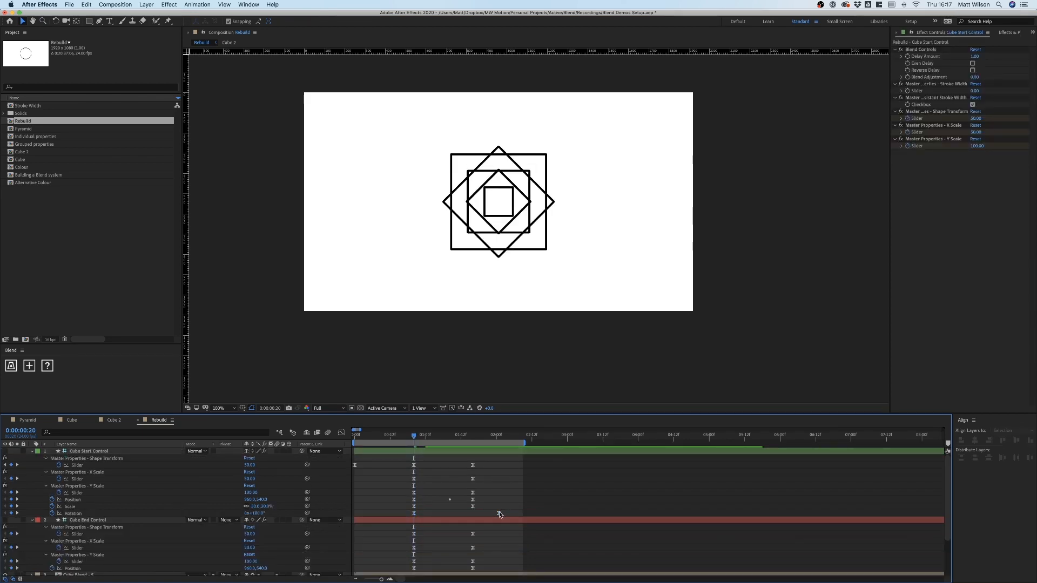
Align Cube Start Control's last Rotation keyframe with the other ending keyframes and paste the Rotation keyframes onto Cube End Control at 0:00:00:20
{"action": "left_click", "coordinate": [473, 513]}
{"action": "scroll", "coordinate": [405, 507], "scroll_direction": "down", "scroll_amount": 2}
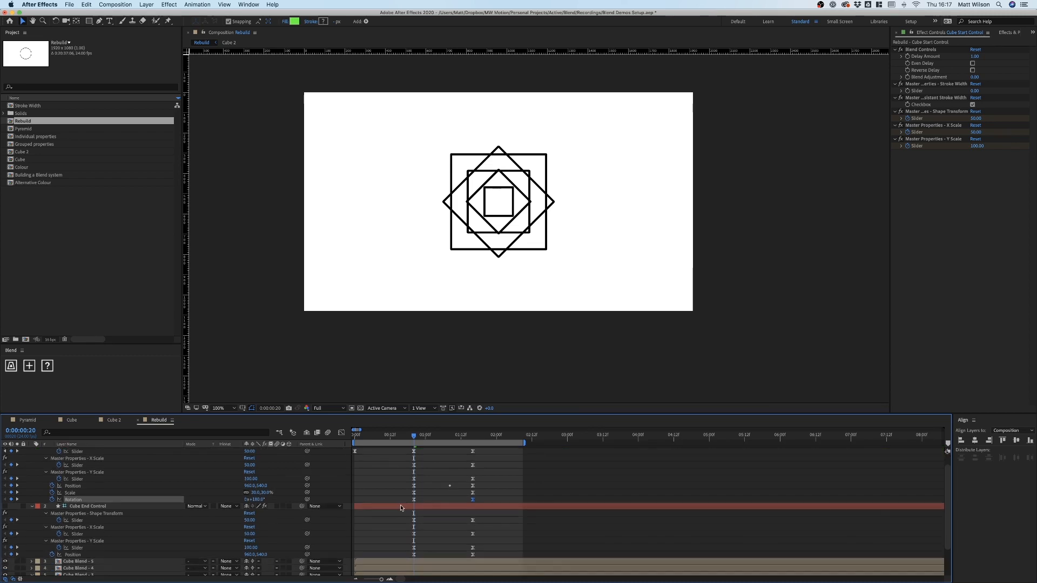
{"action": "left_click", "coordinate": [83, 508]}
{"action": "key", "text": "ctrl+v"}
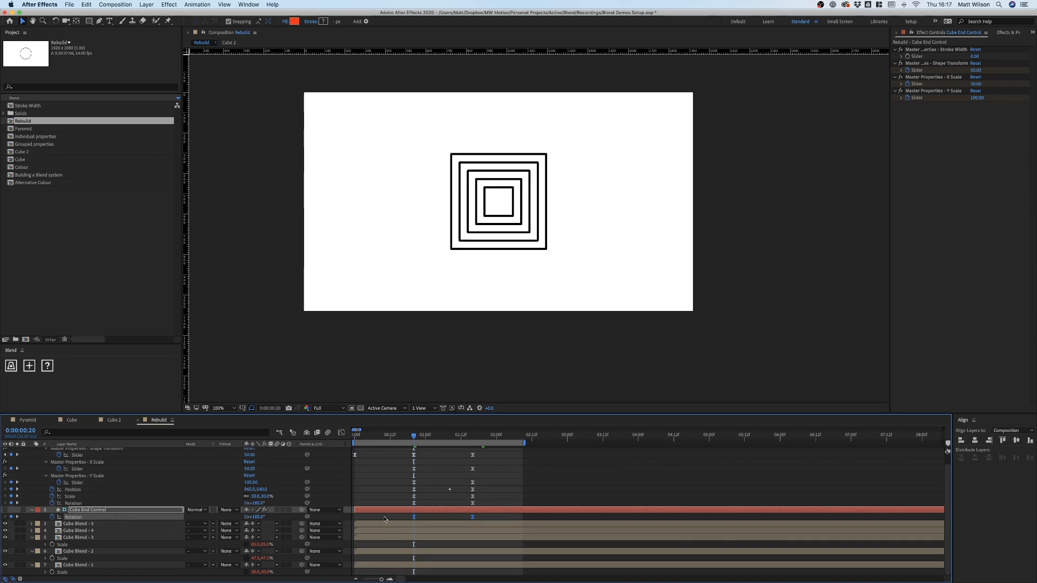
Set Cube End Control's Rotation at 0:00:00:20 to -180° and preview the animation
{"action": "left_click", "coordinate": [385, 520]}
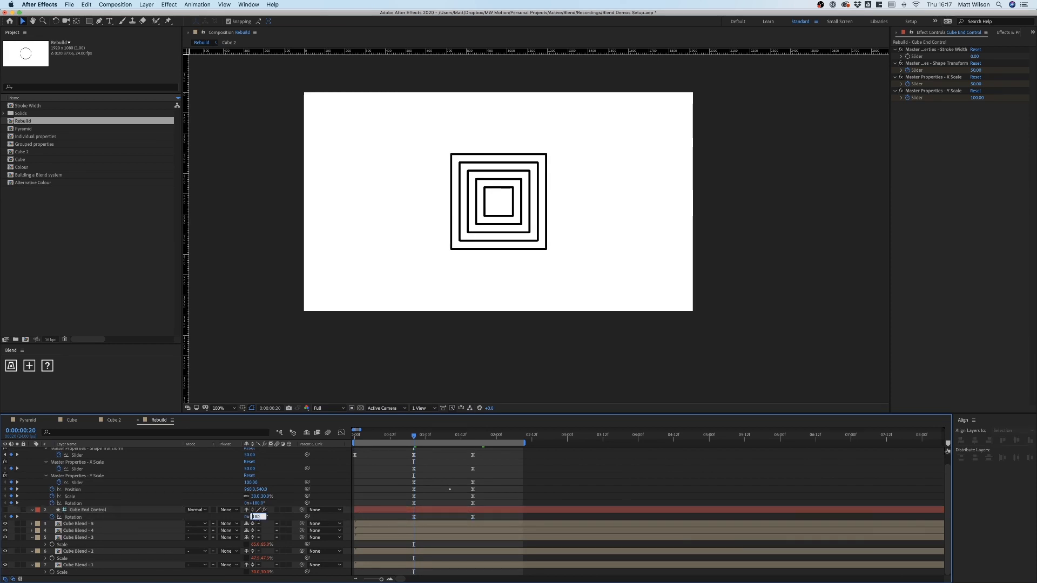
{"action": "type", "text": "-"}
{"action": "key", "text": "Return"}
{"action": "key", "text": "space"}
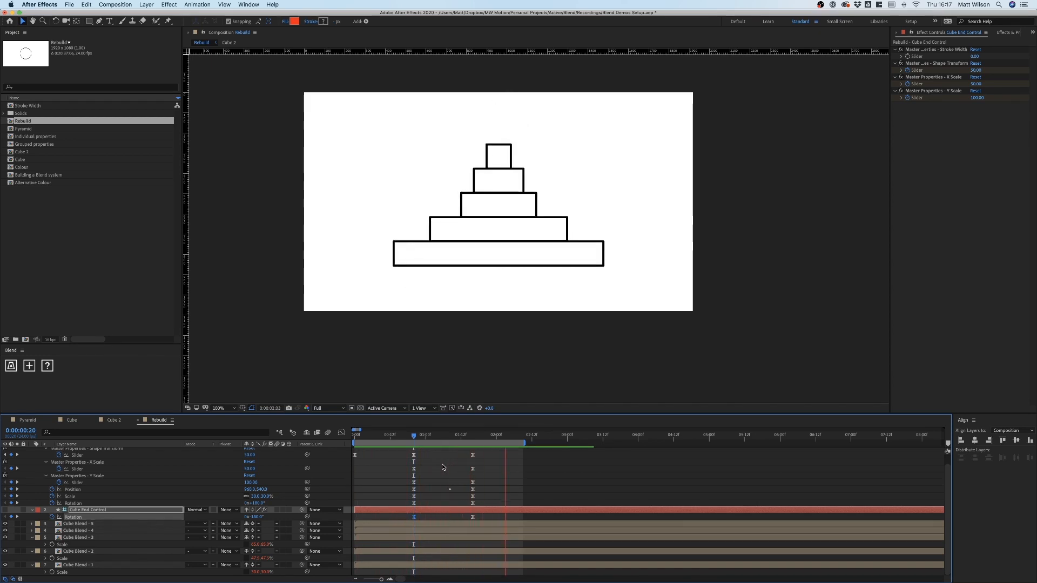
{"action": "key", "text": "space"}
Delete the Cube Blend - 5 layer and preview the blend animation
{"action": "left_click", "coordinate": [78, 523]}
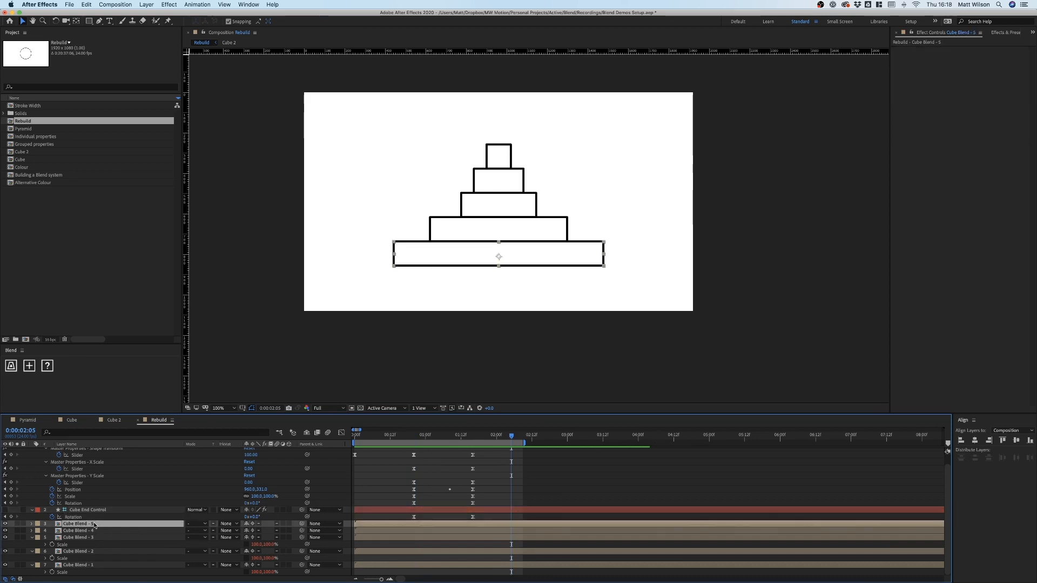
{"action": "key", "text": "Delete"}
{"action": "key", "text": "space"}
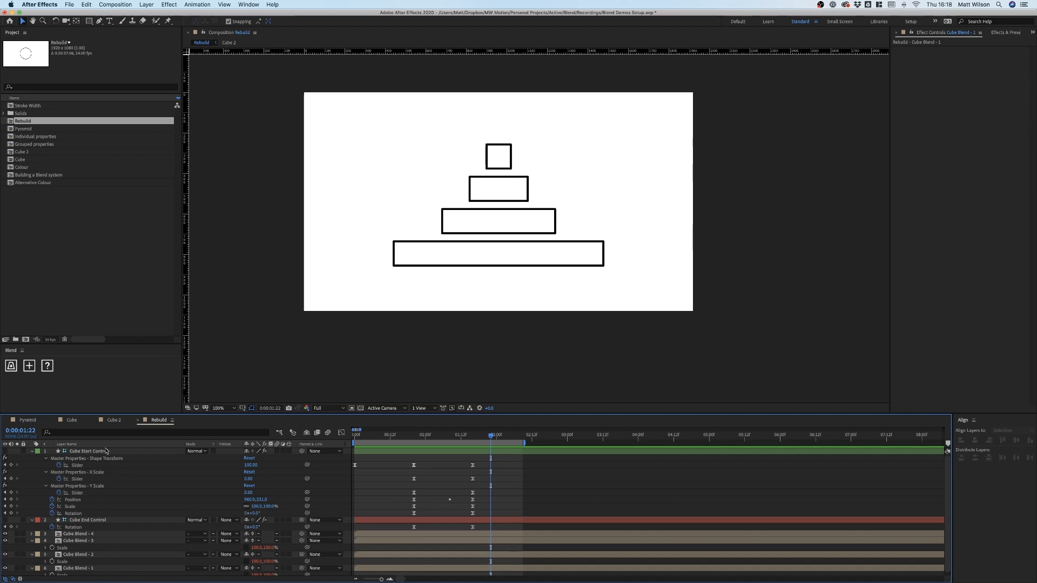
Reveal the layers' Scale properties, try a different Scale on Cube Start Control at 0:00:01:22, and undo the change
{"action": "left_click", "coordinate": [105, 446]}
{"action": "key", "text": "u"}
{"action": "key", "text": "s"}
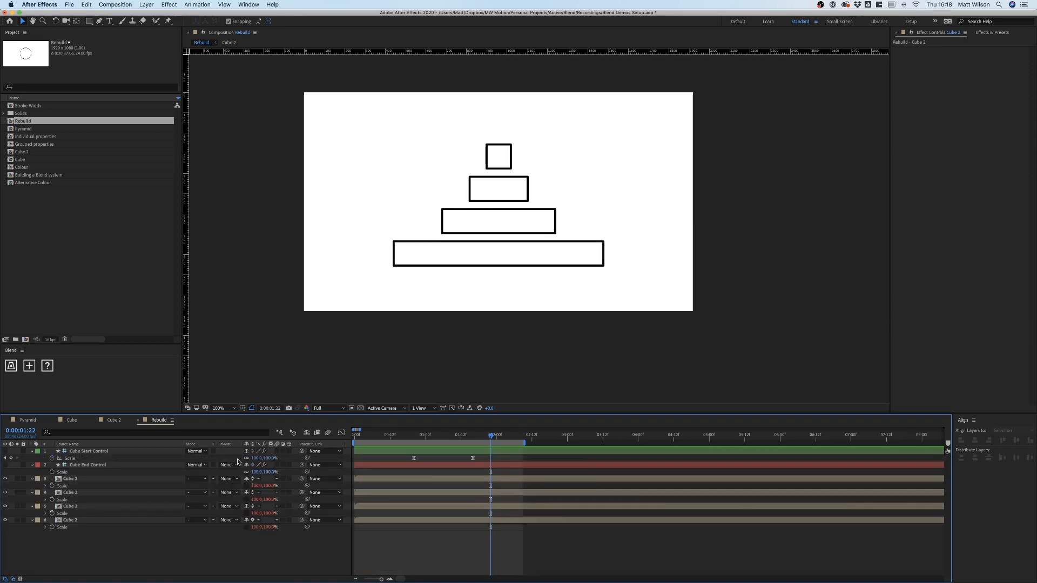
{"action": "left_click_drag", "start_coordinate": [257, 459], "coordinate": [372, 450]}
{"action": "key", "text": "ctrl+z"}
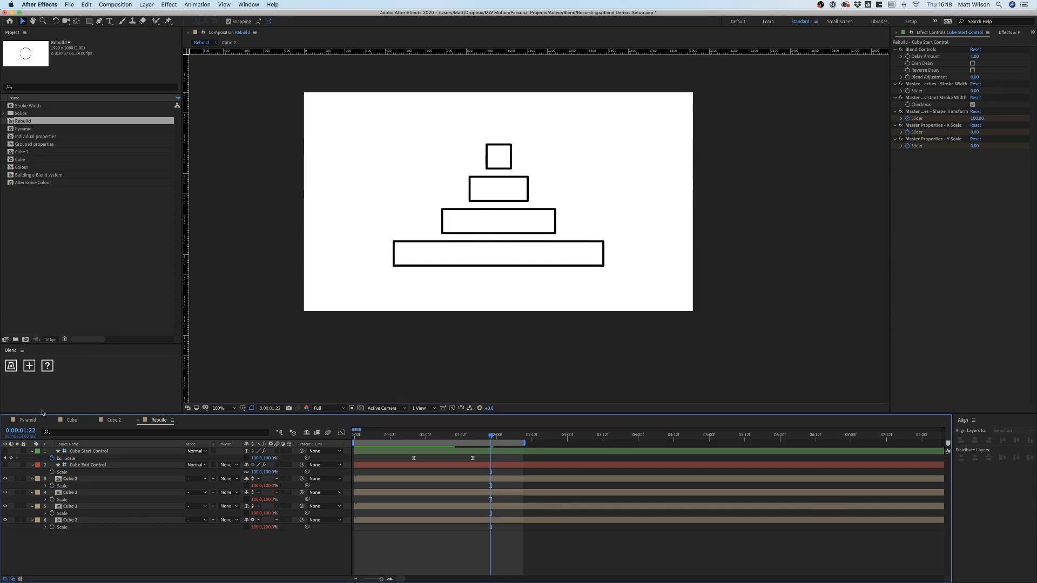
{"action": "left_click", "coordinate": [76, 521]}
{"action": "left_click", "coordinate": [104, 538]}
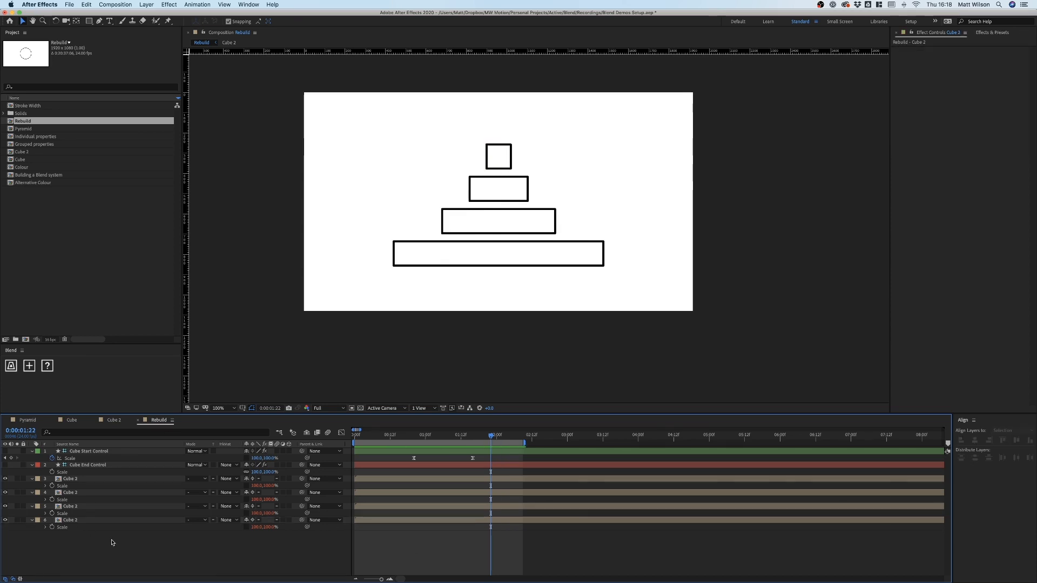